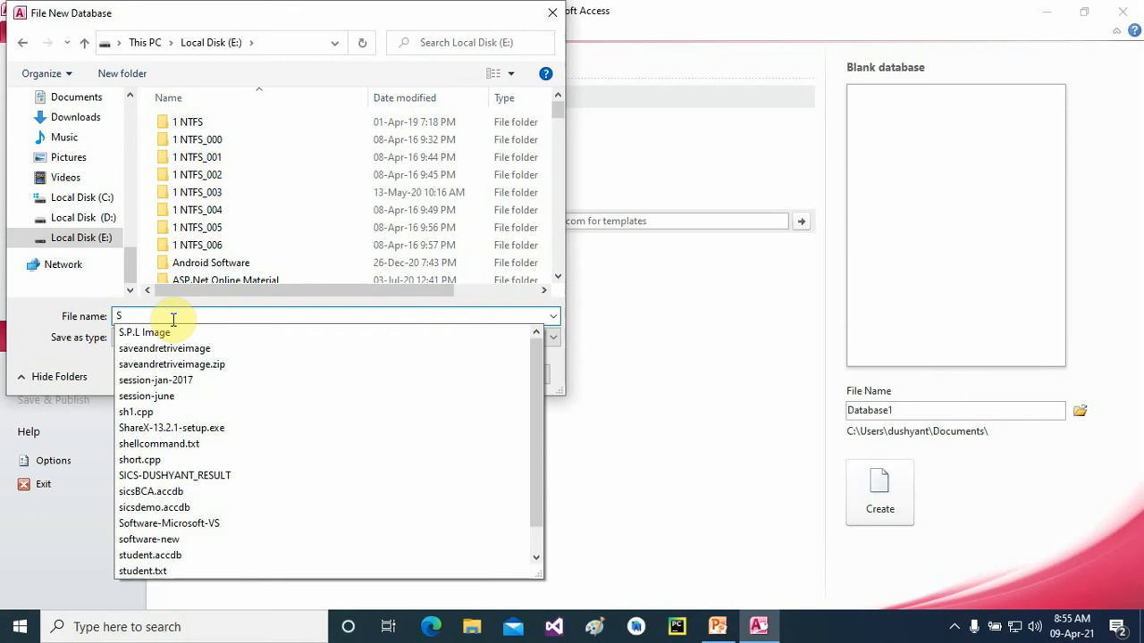
- Create a blank Access 2007 database named SICSemp on drive E:
type("ICS")
key("Escape")
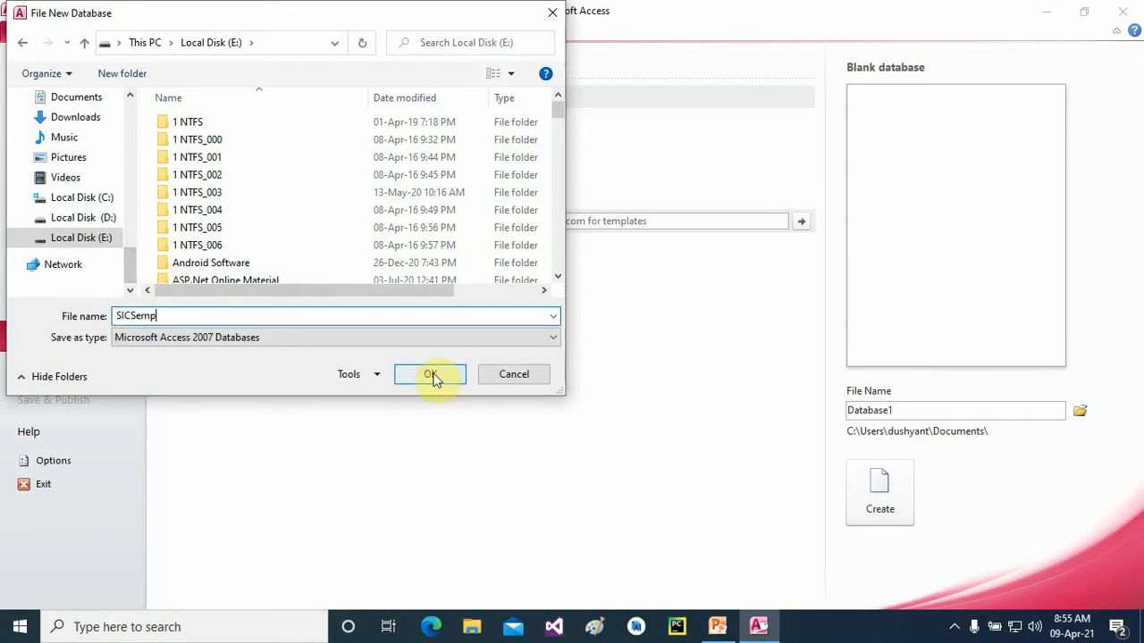
left_click(554, 338)
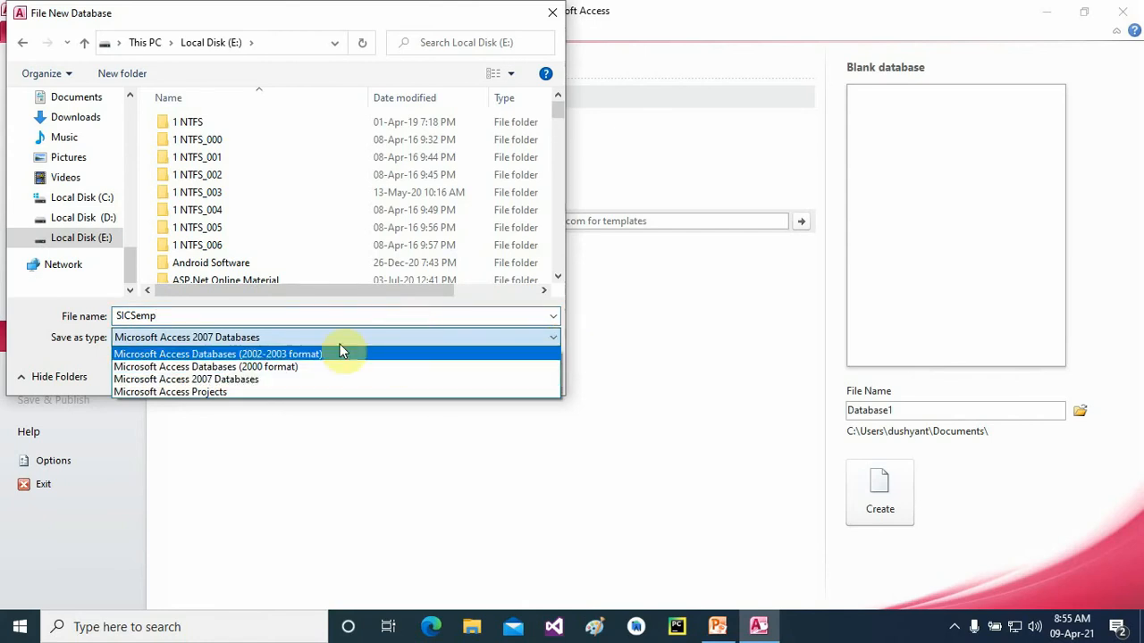
left_click(278, 378)
left_click(432, 375)
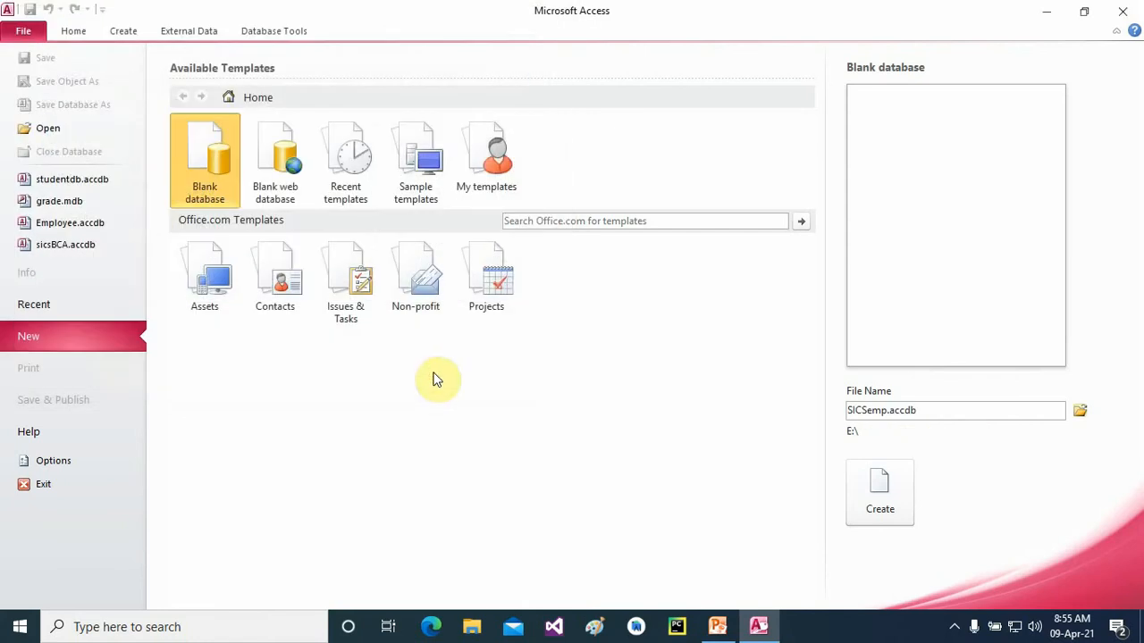
left_click(877, 491)
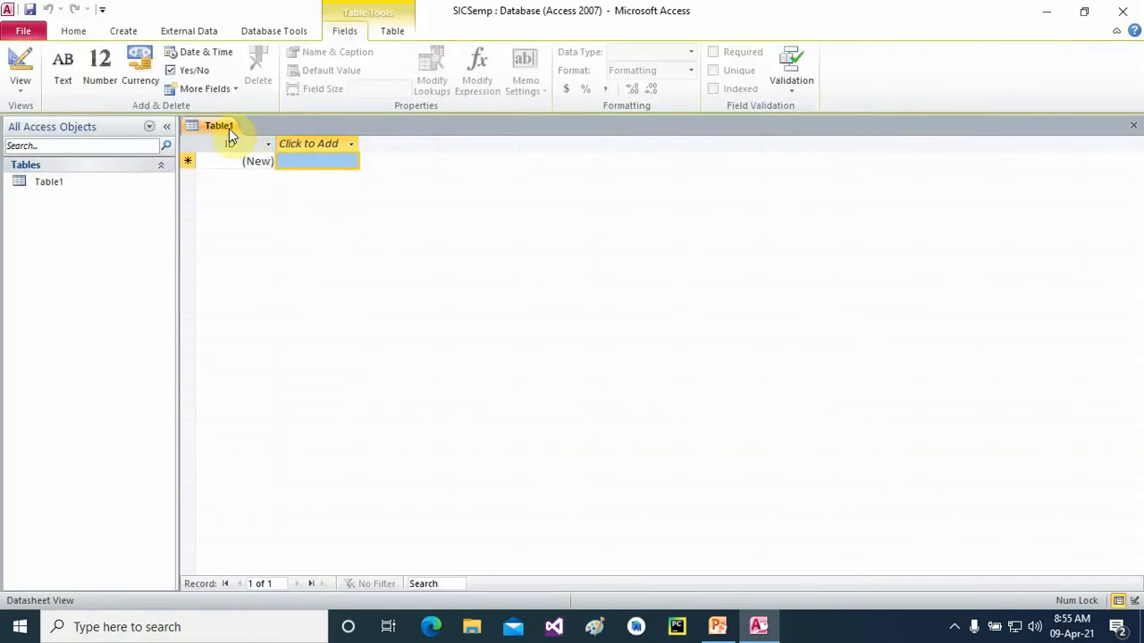
- Close the default Table1 so the new database holds no tables
right_click(229, 128)
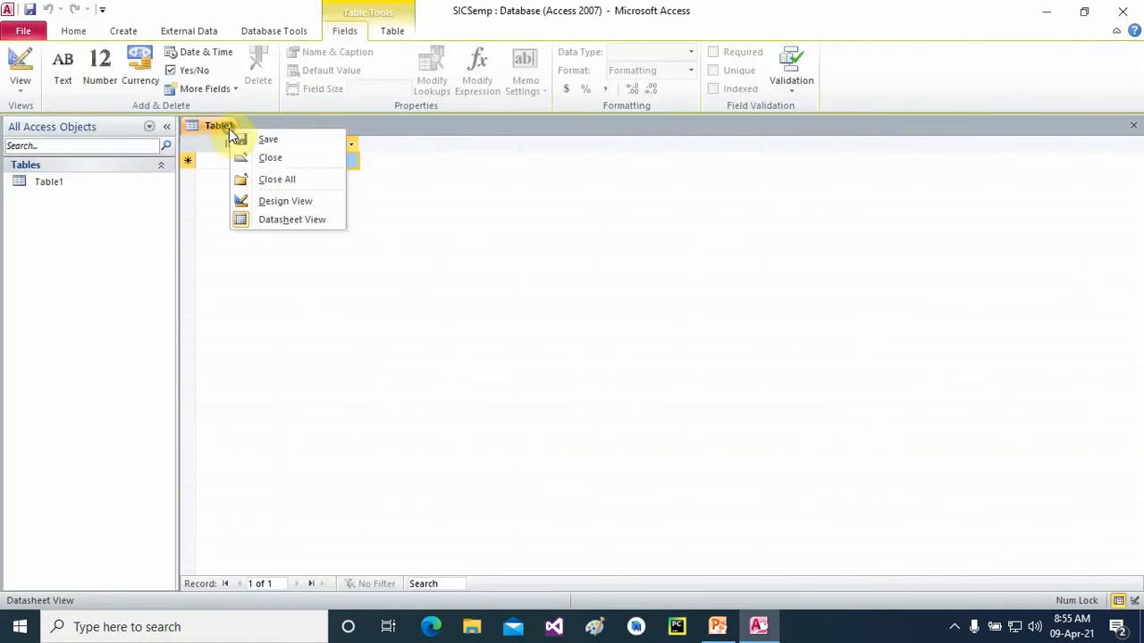
left_click(270, 158)
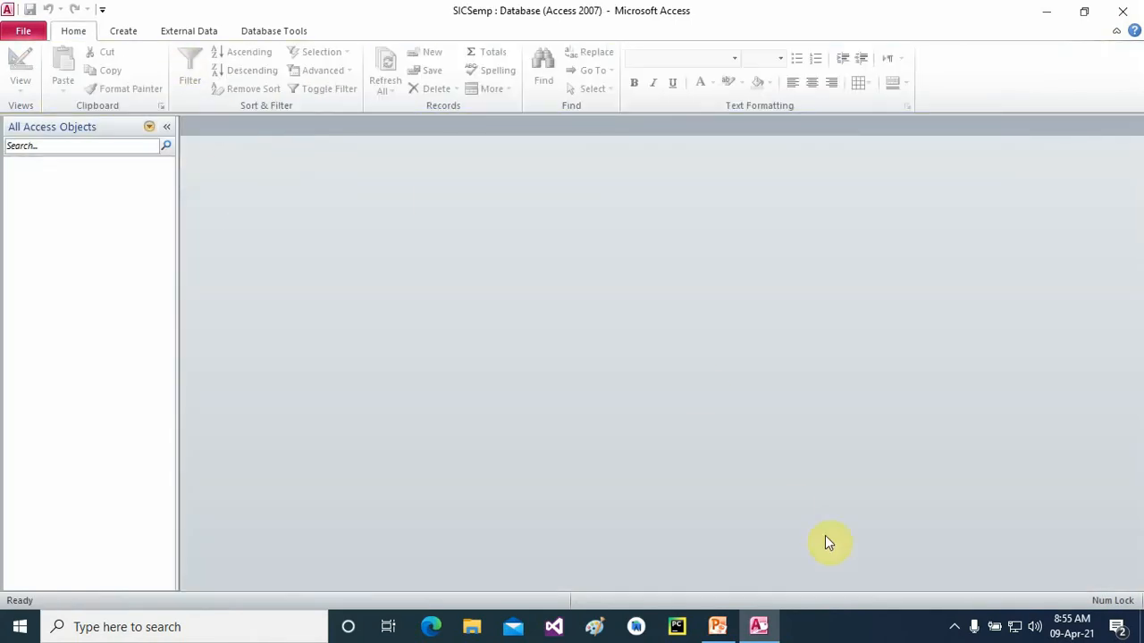
left_click(954, 626)
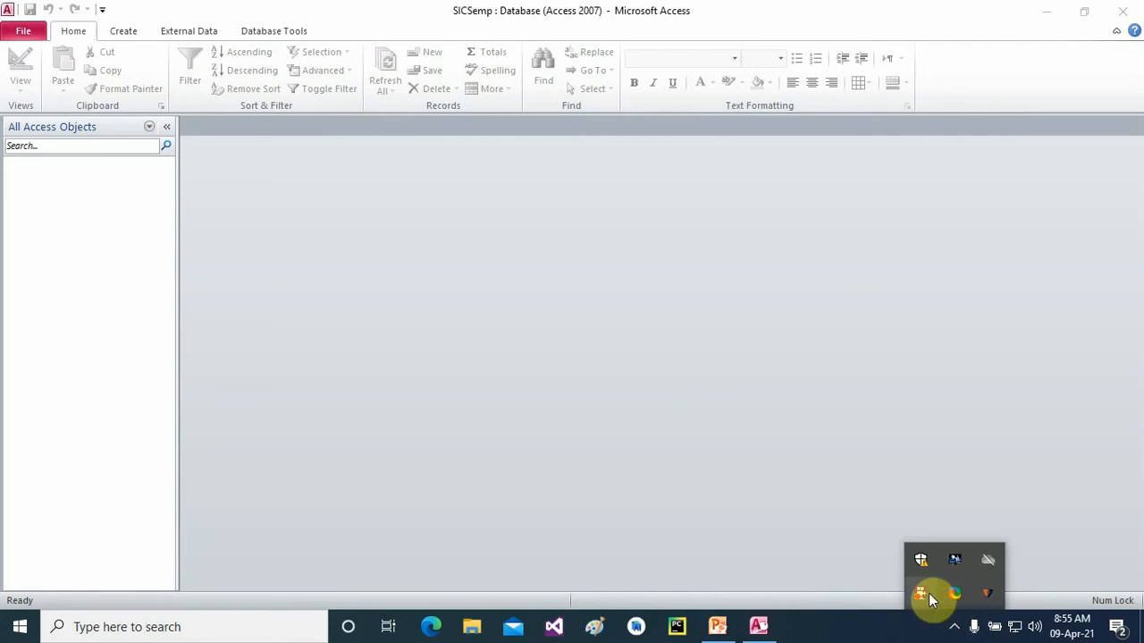
left_click(581, 425)
left_click(125, 32)
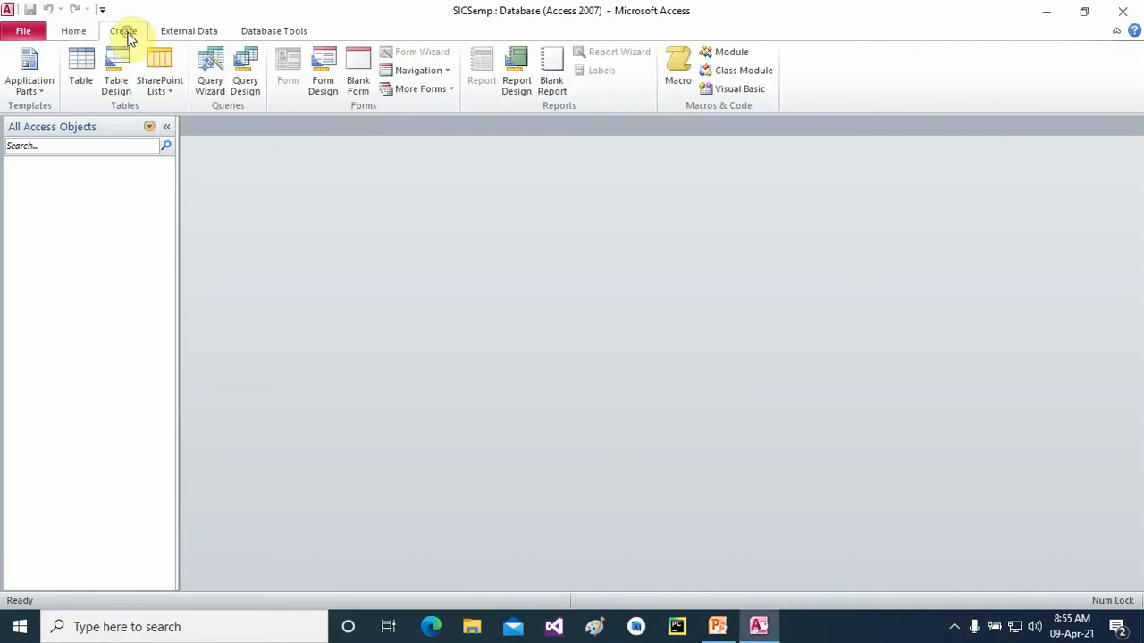
- Design a new table with empno as Number and empname and HNo as Text
left_click(116, 71)
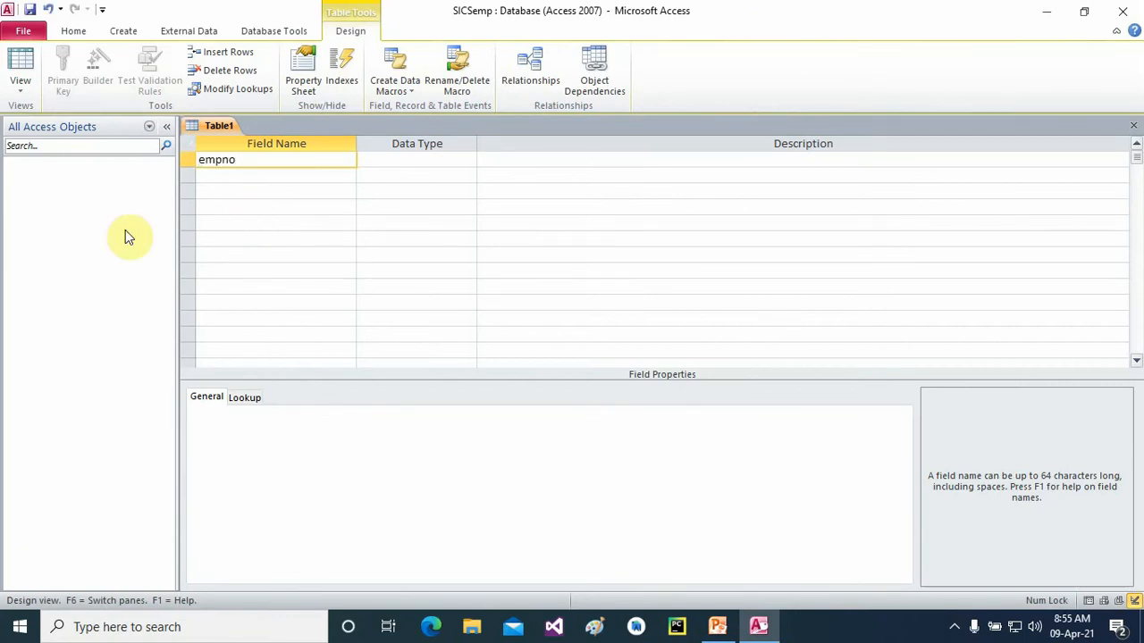
left_click(438, 161)
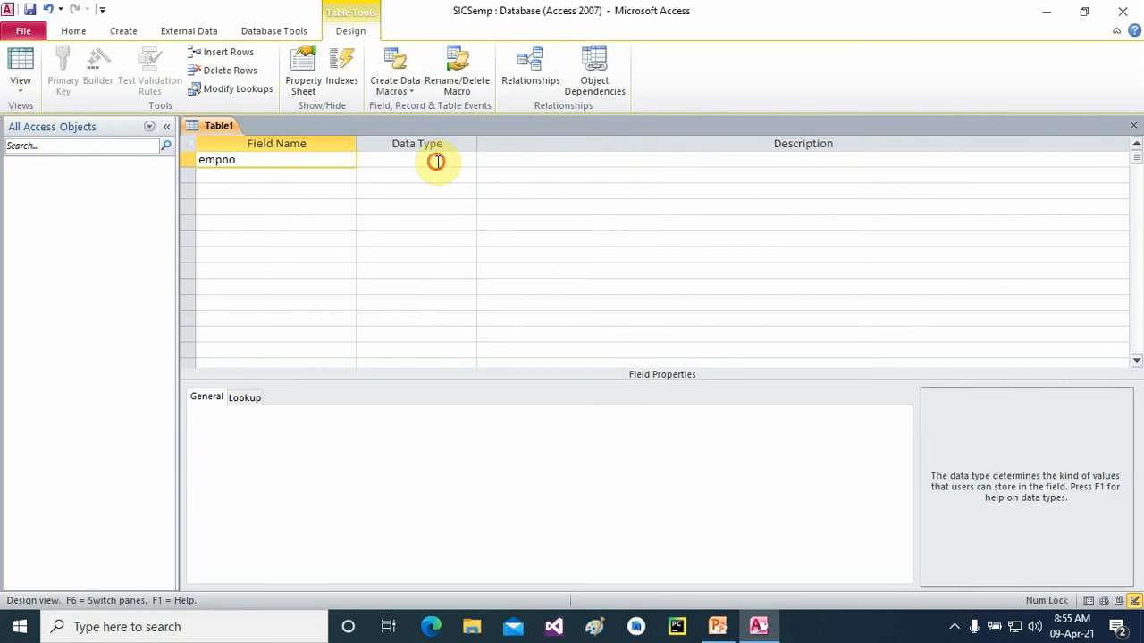
left_click(466, 161)
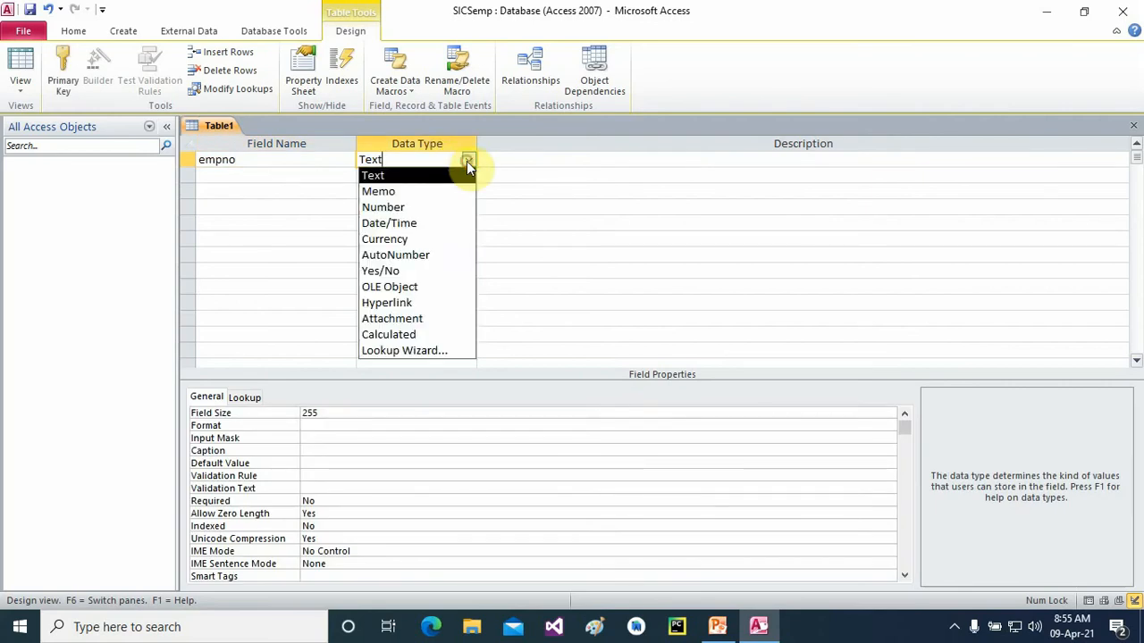
left_click(386, 208)
left_click(278, 173)
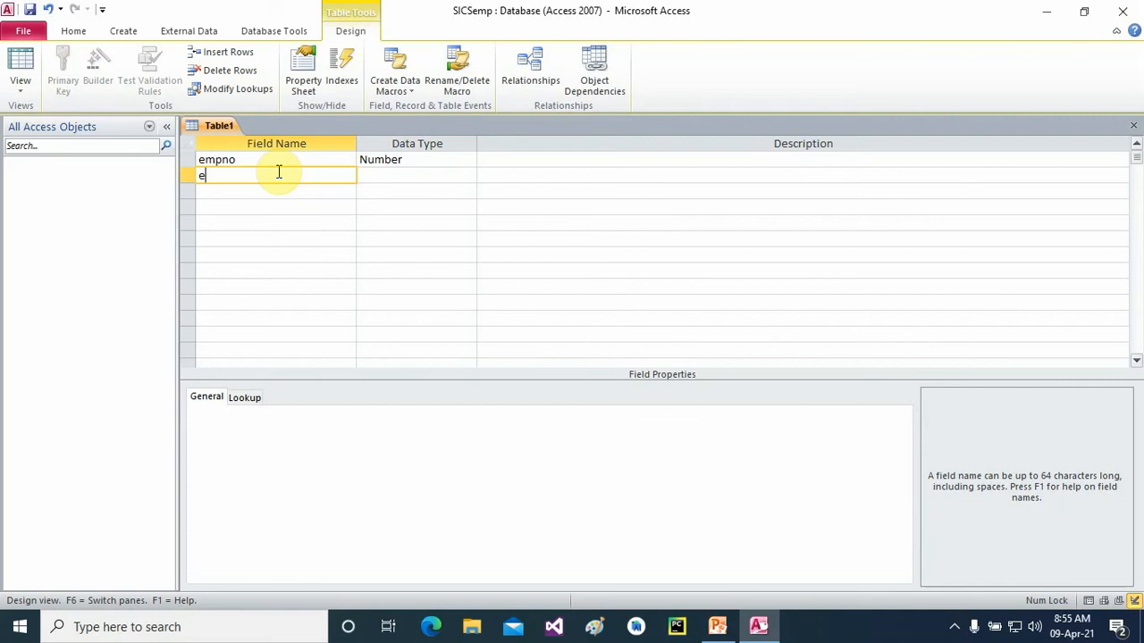
type("empname")
left_click(389, 177)
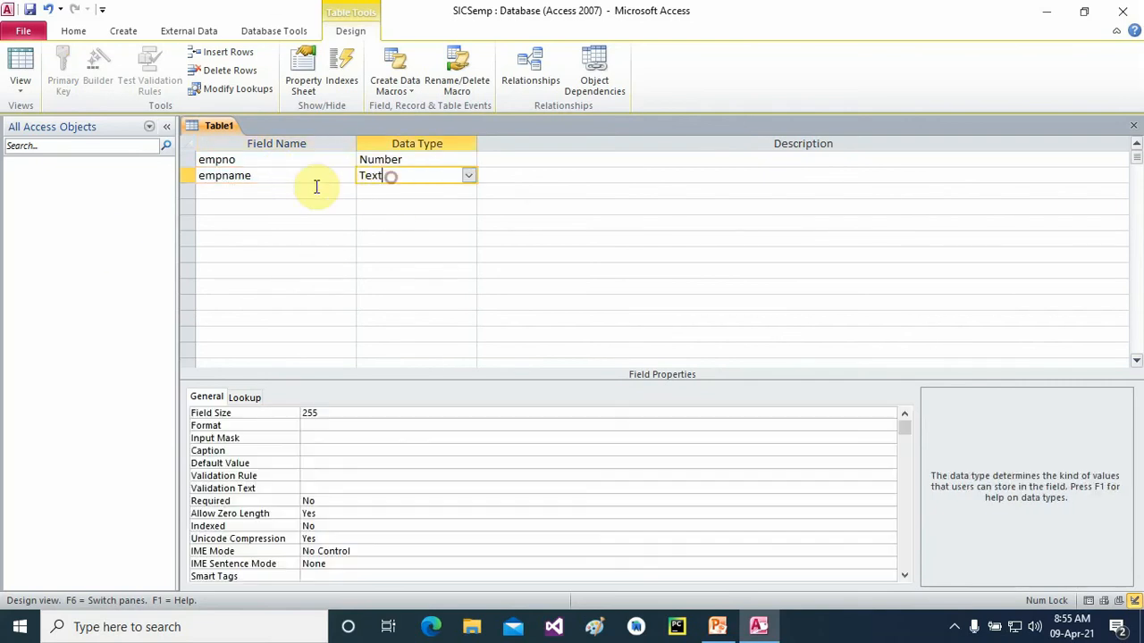
left_click(283, 193)
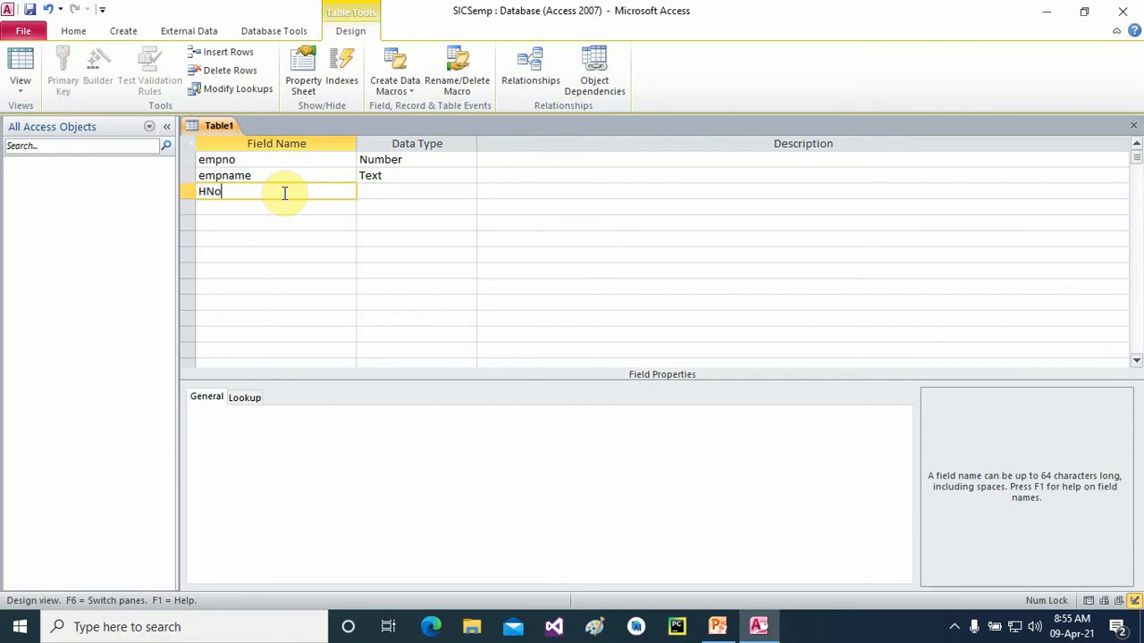
left_click(391, 193)
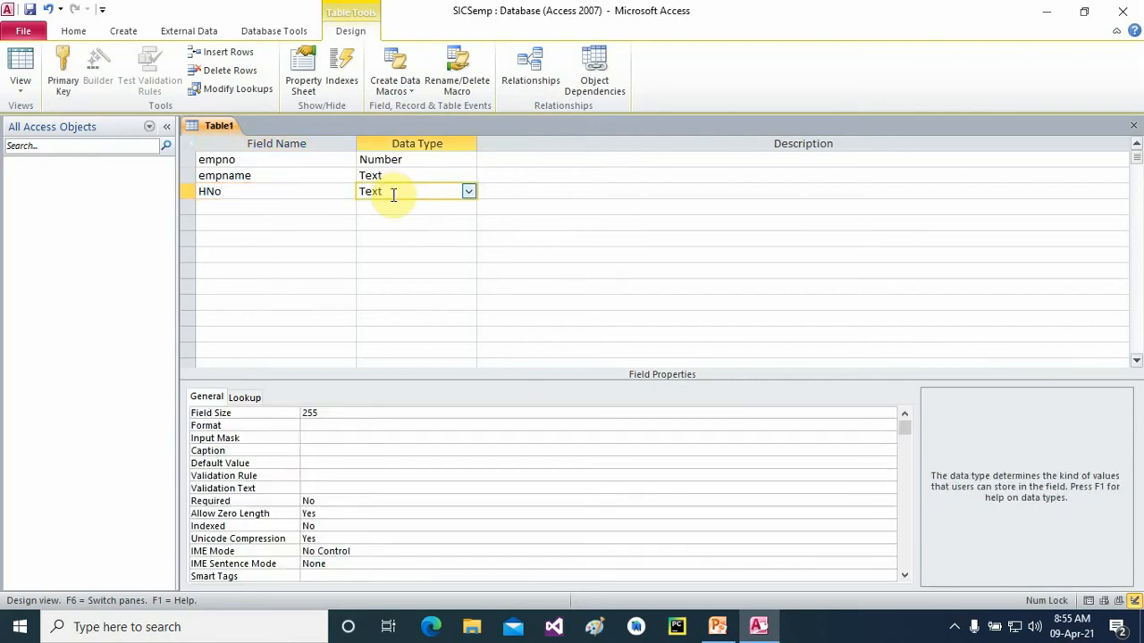
- Make empno the primary key and save the table as emp
left_click(187, 161)
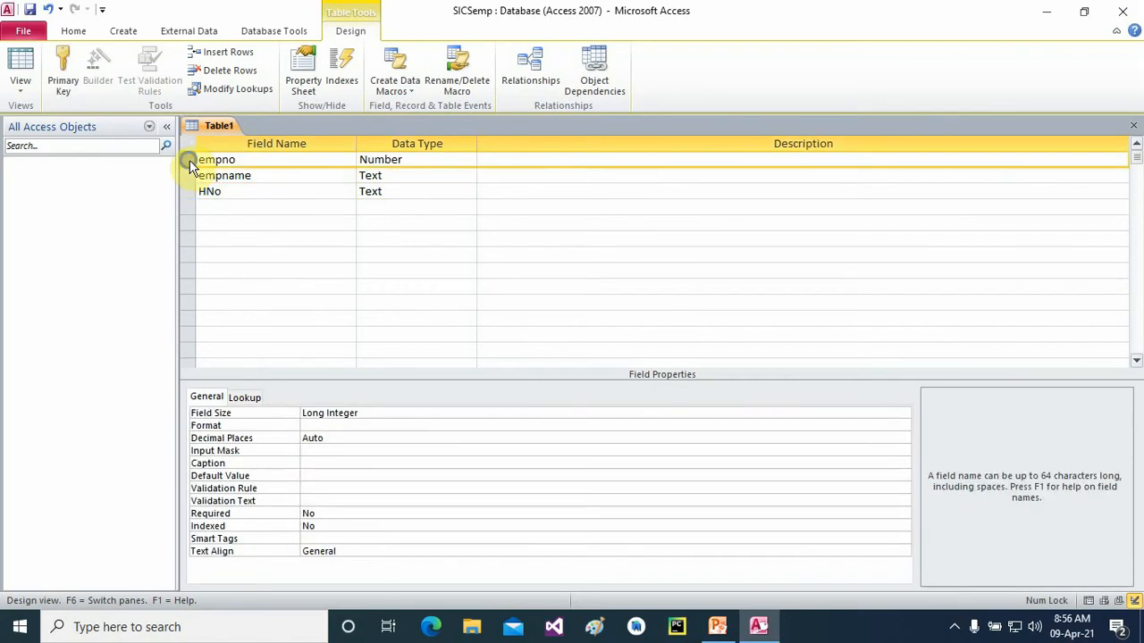
right_click(189, 165)
left_click(222, 170)
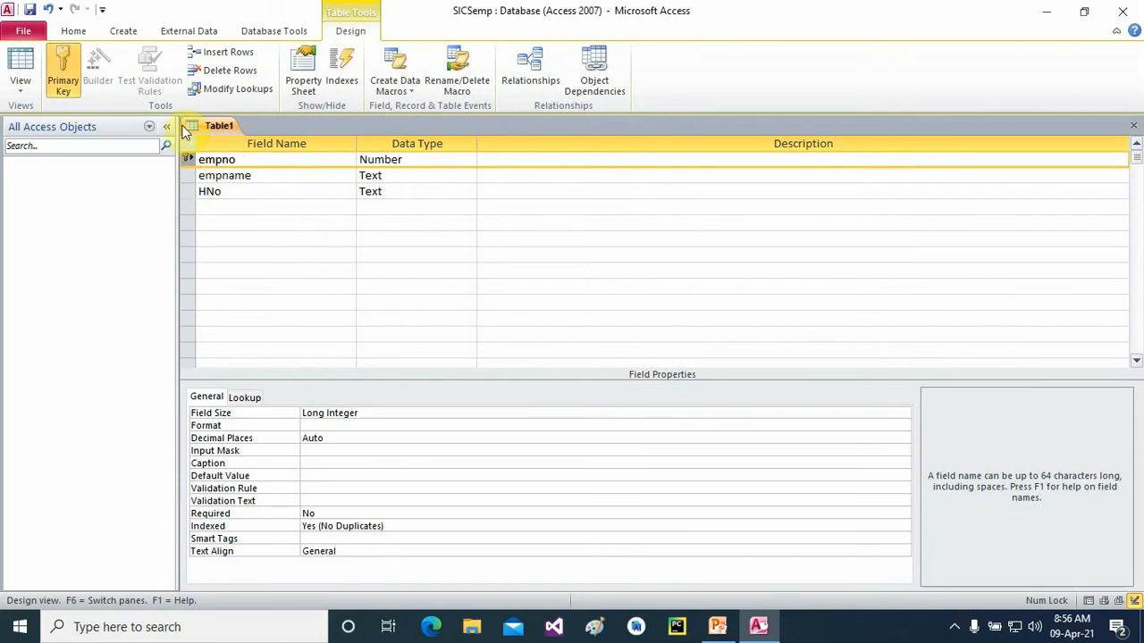
left_click(30, 10)
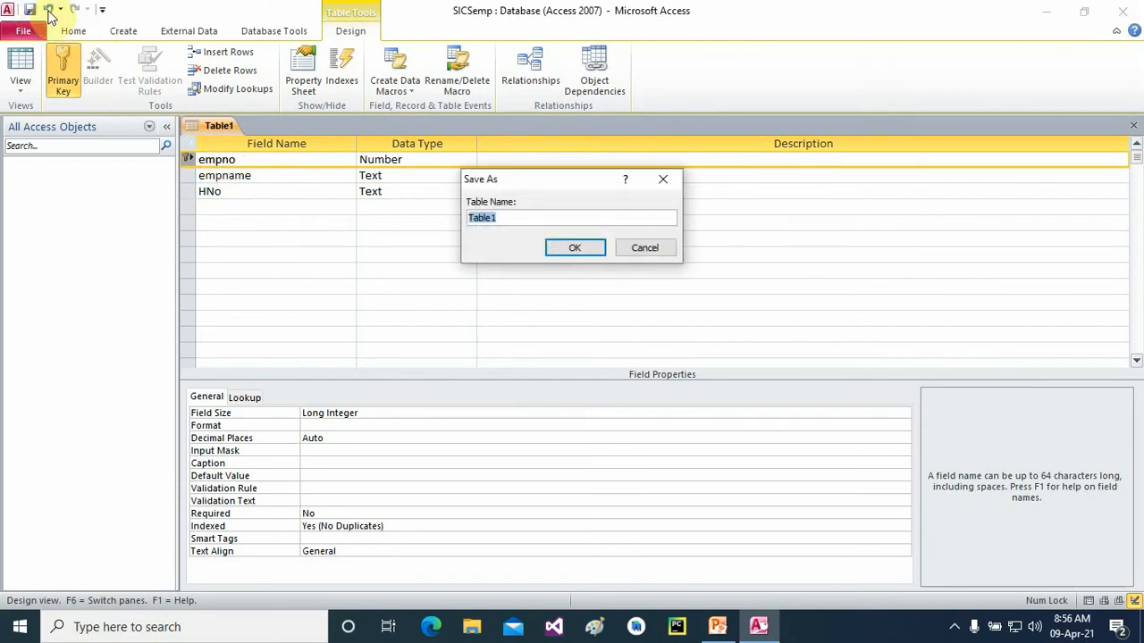
type("emp")
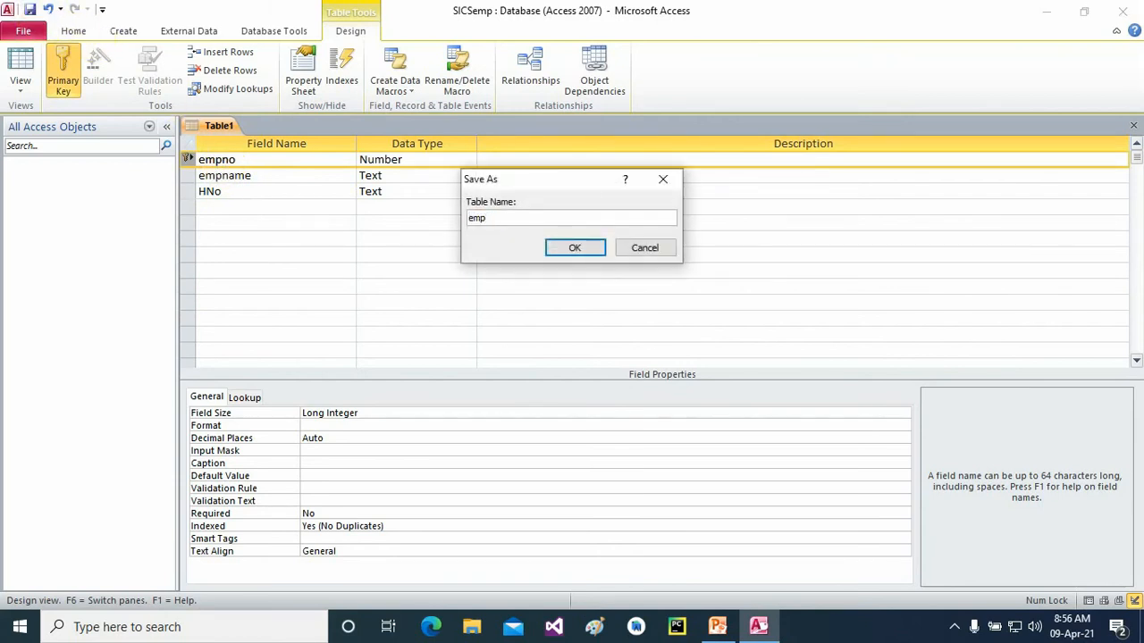
left_click(565, 248)
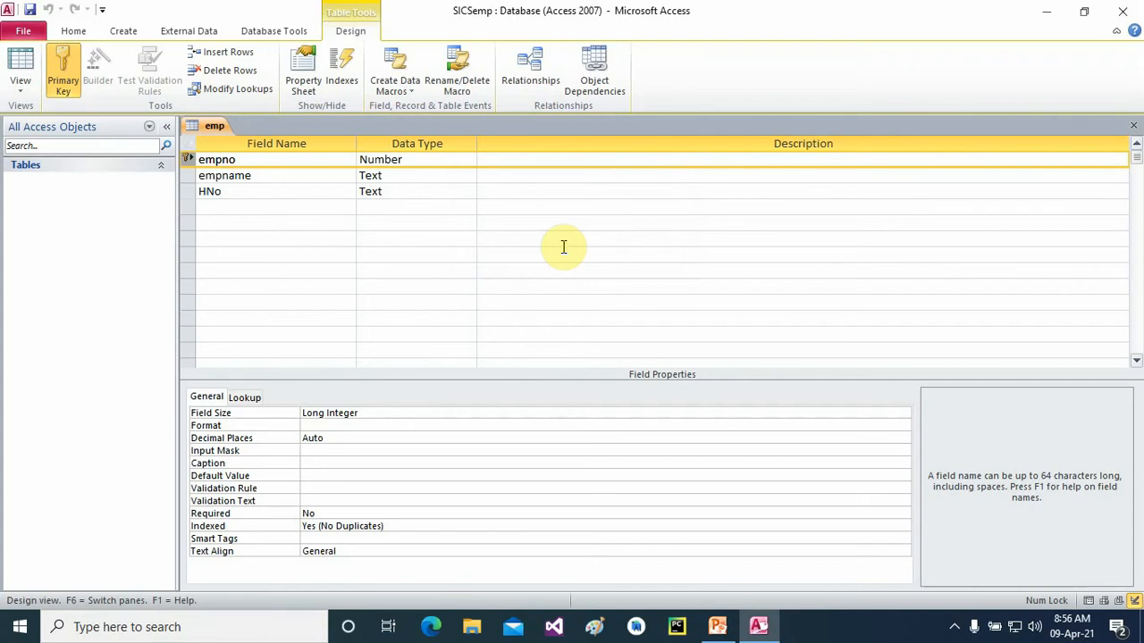
left_click(1132, 131)
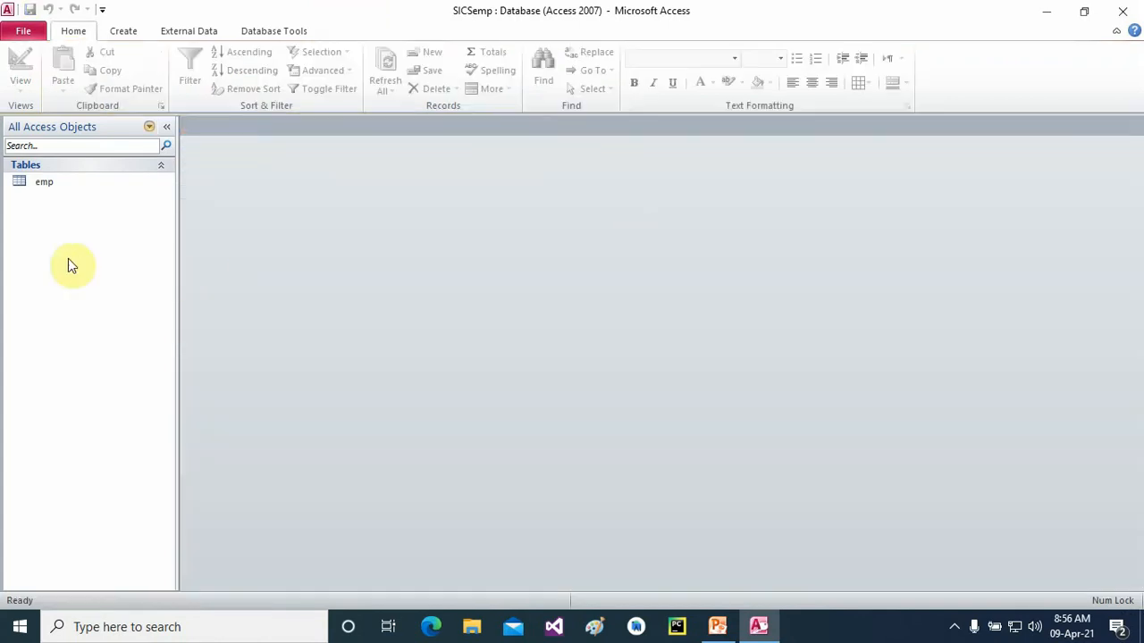
- Start a second new table design and reopen emp in Design View
left_click(118, 30)
left_click(114, 86)
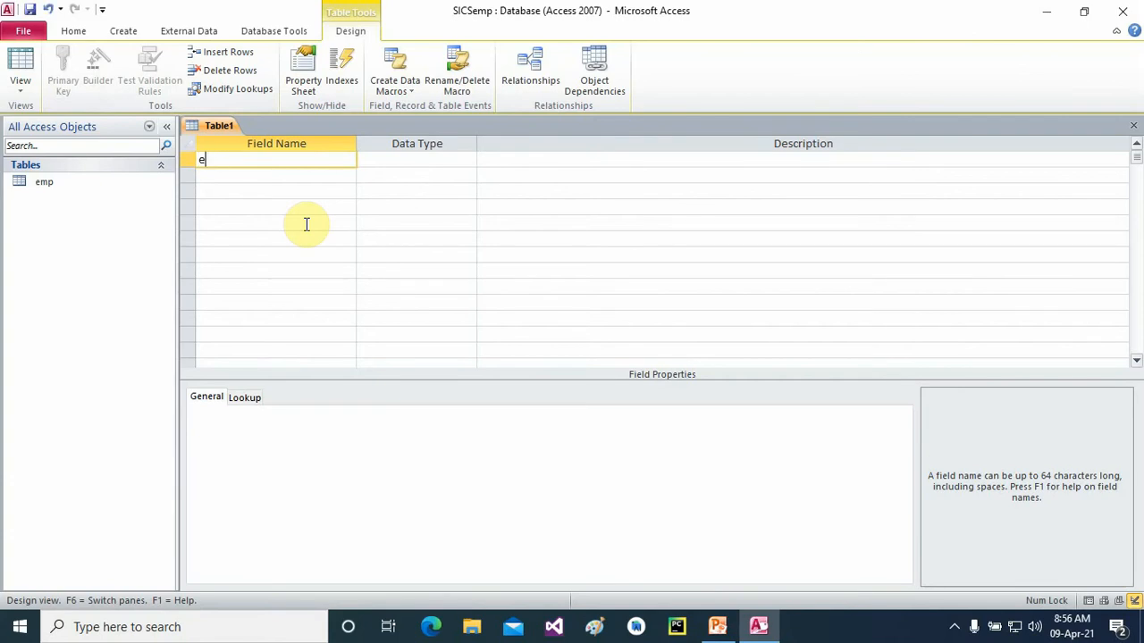
left_click(41, 184)
right_click(42, 185)
left_click(77, 212)
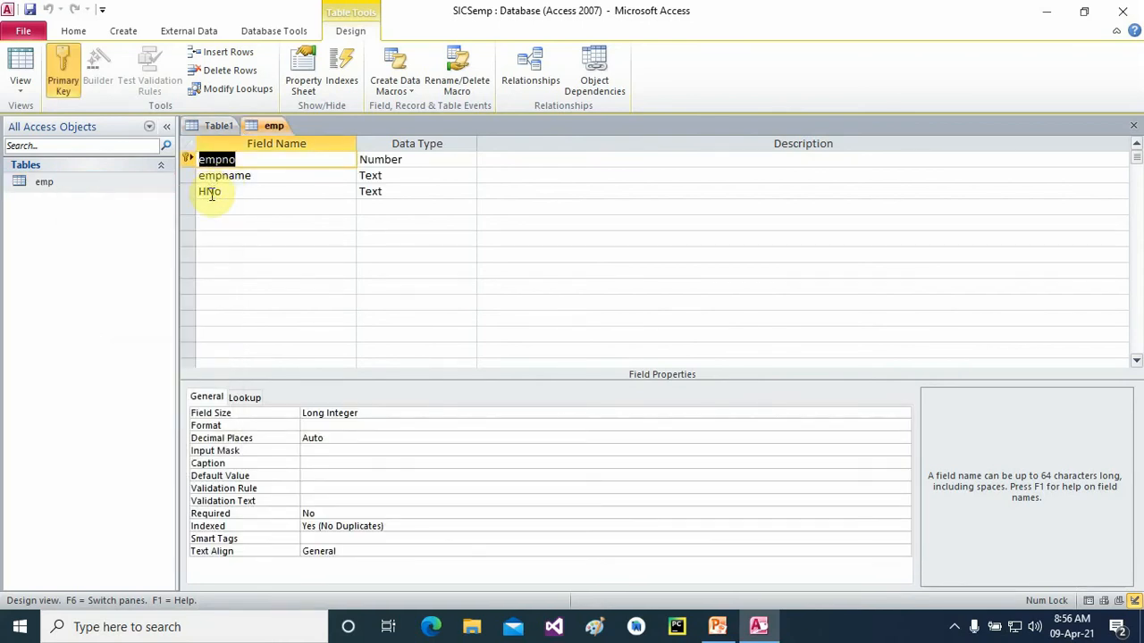
- Rename emp's fields to Empno and Empname, then return to the new Table1 design
left_click(205, 166)
key("BackSpace")
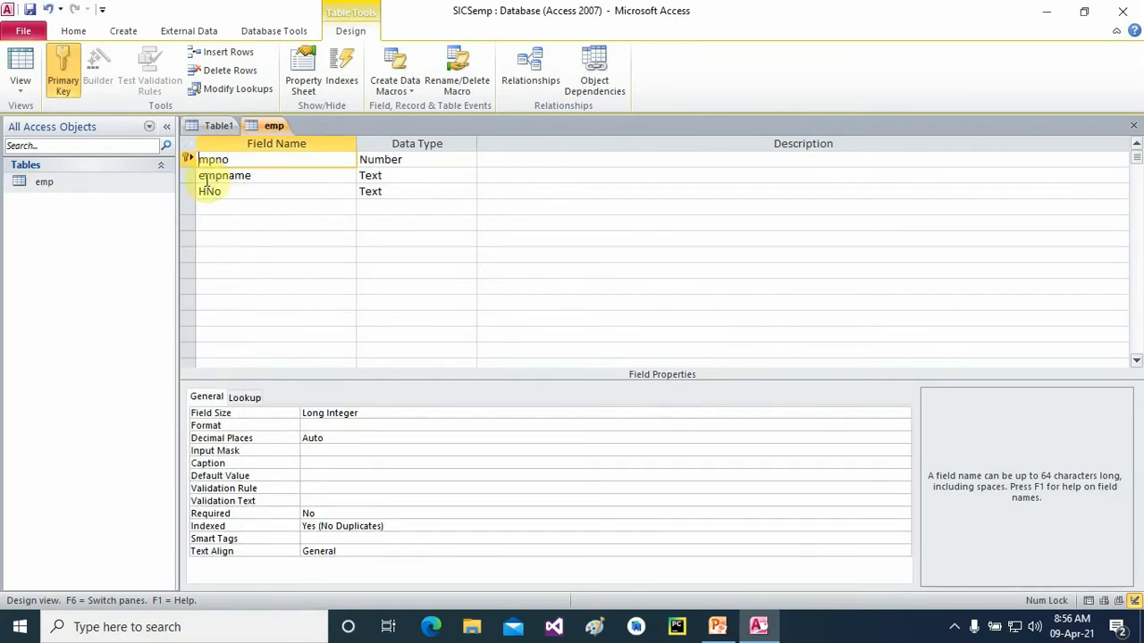
type("E")
left_click(205, 176)
key("BackSpace")
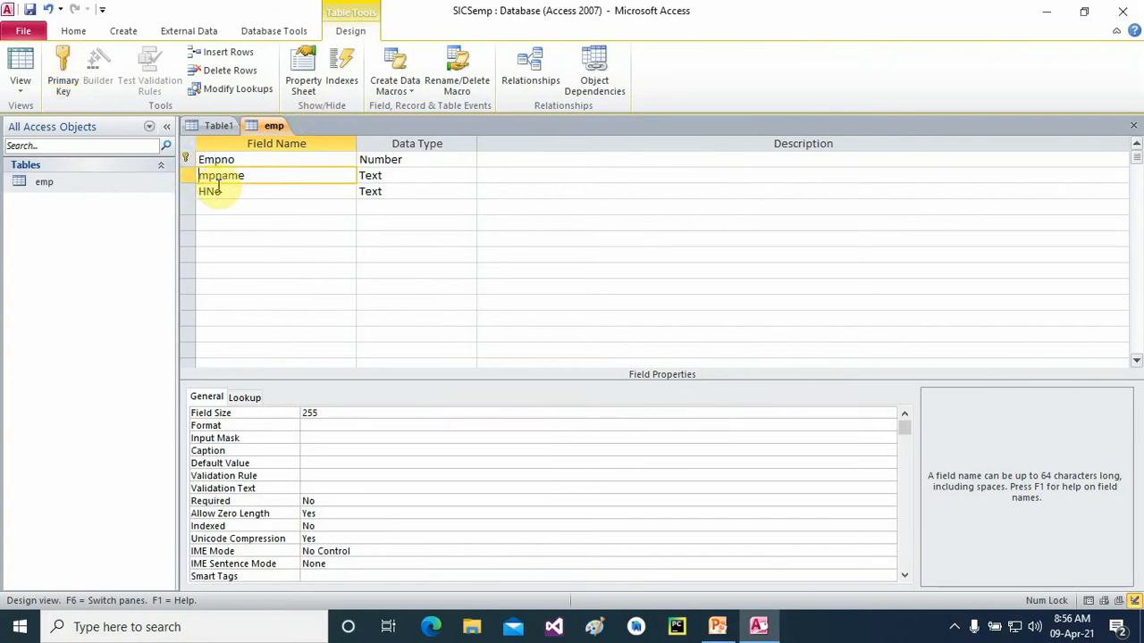
type("E")
left_click(218, 125)
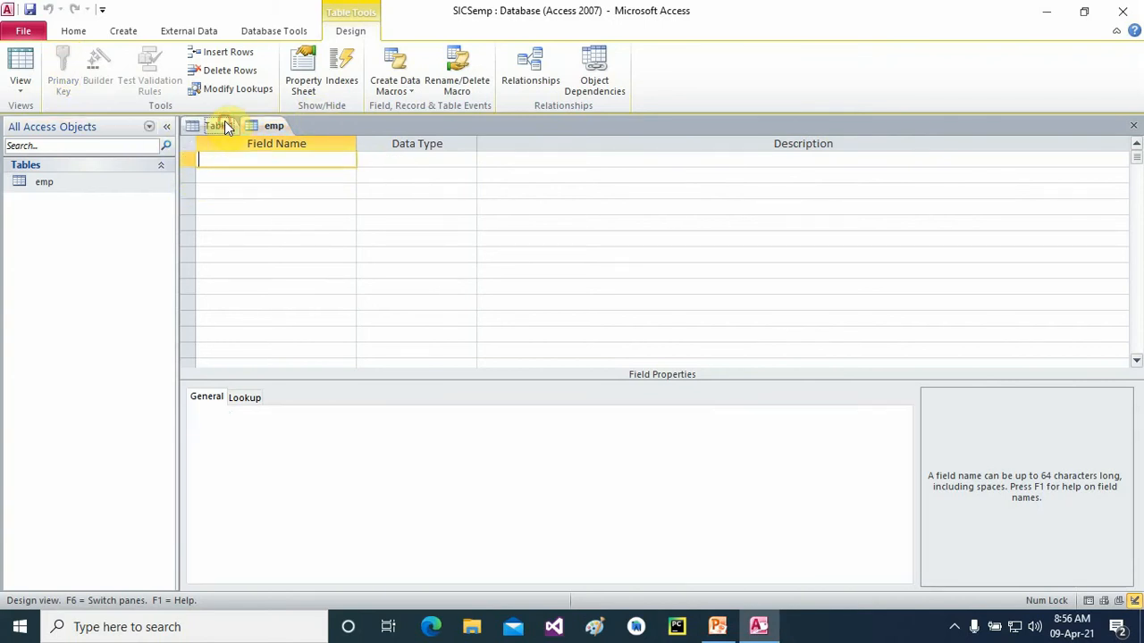
- Define fields Empno as Number and Department and Salary as Text
type("Empno")
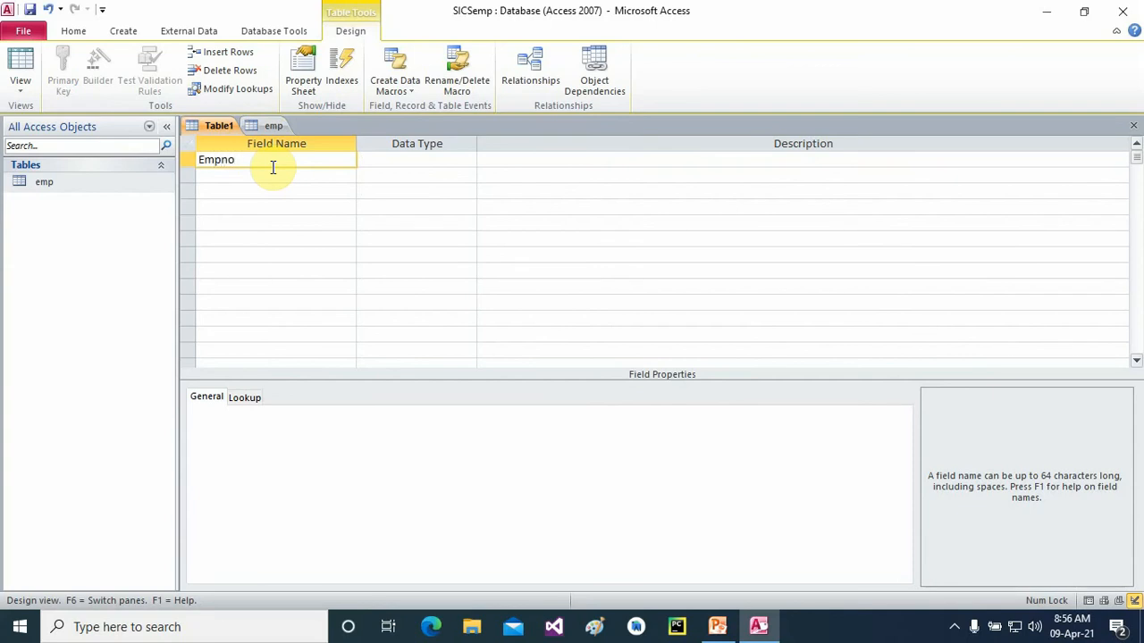
left_click(378, 160)
left_click(468, 159)
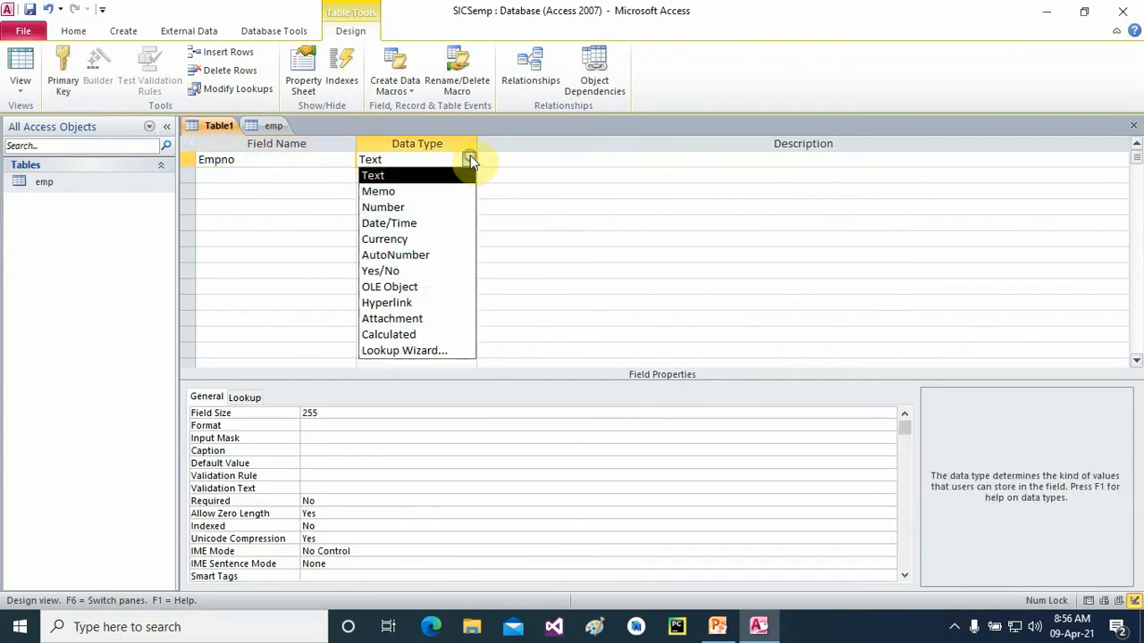
left_click(408, 211)
left_click(292, 179)
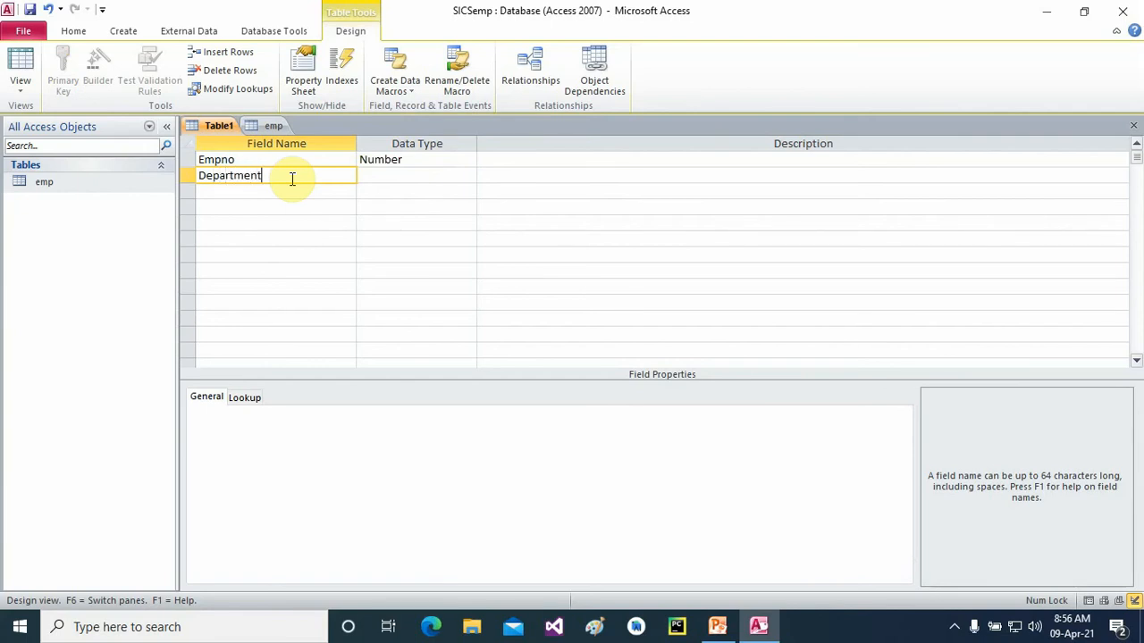
left_click(376, 177)
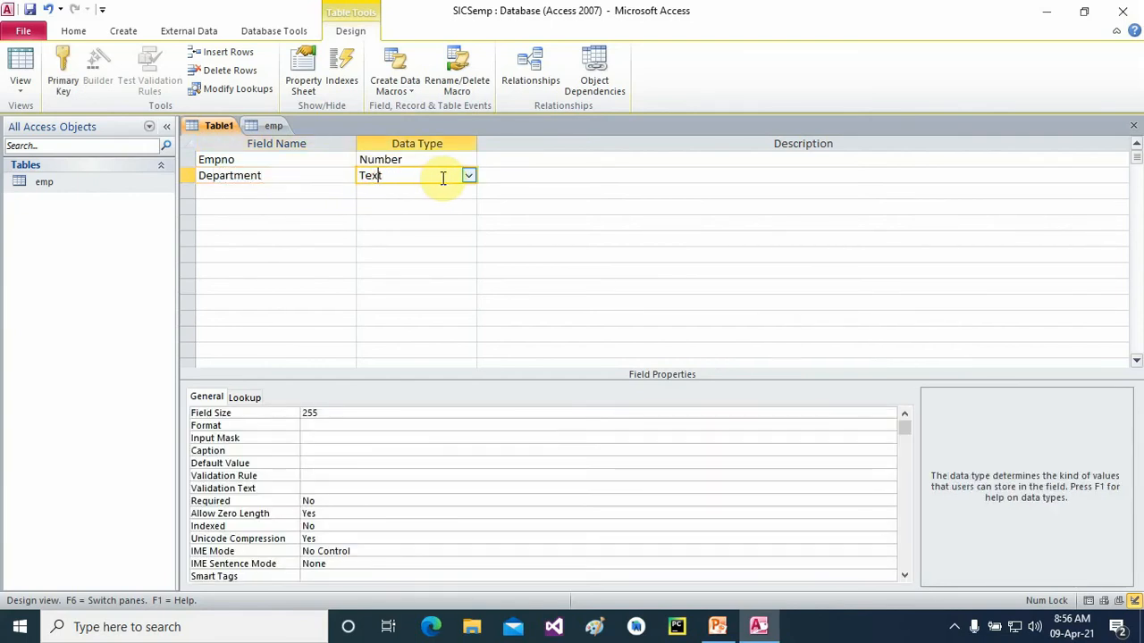
left_click(241, 193)
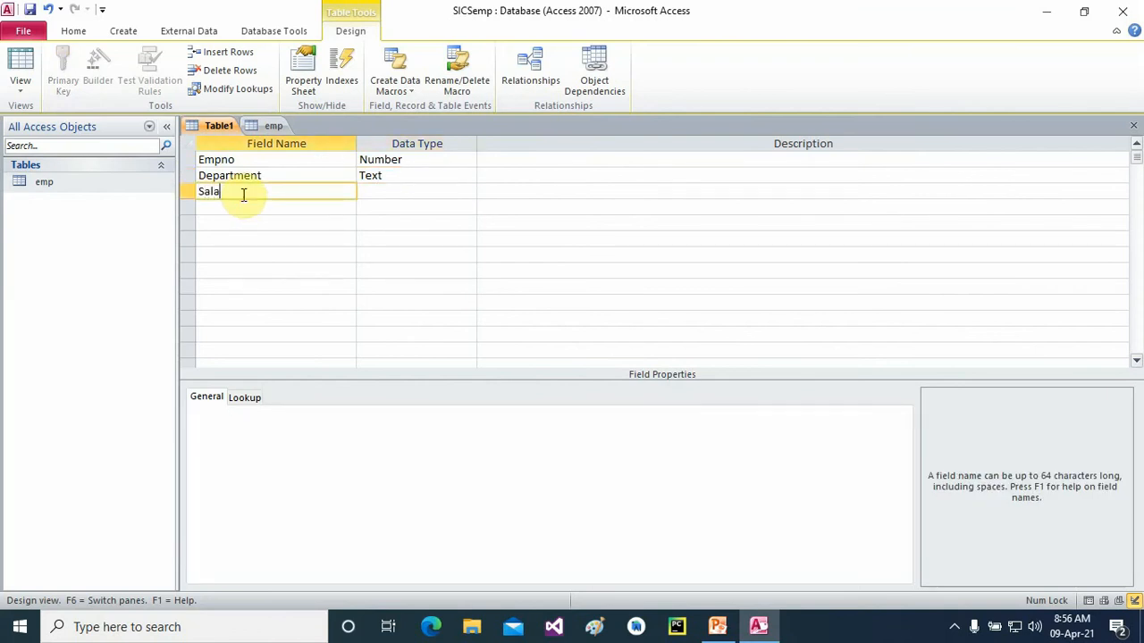
scroll(1134, 19, "up", 1)
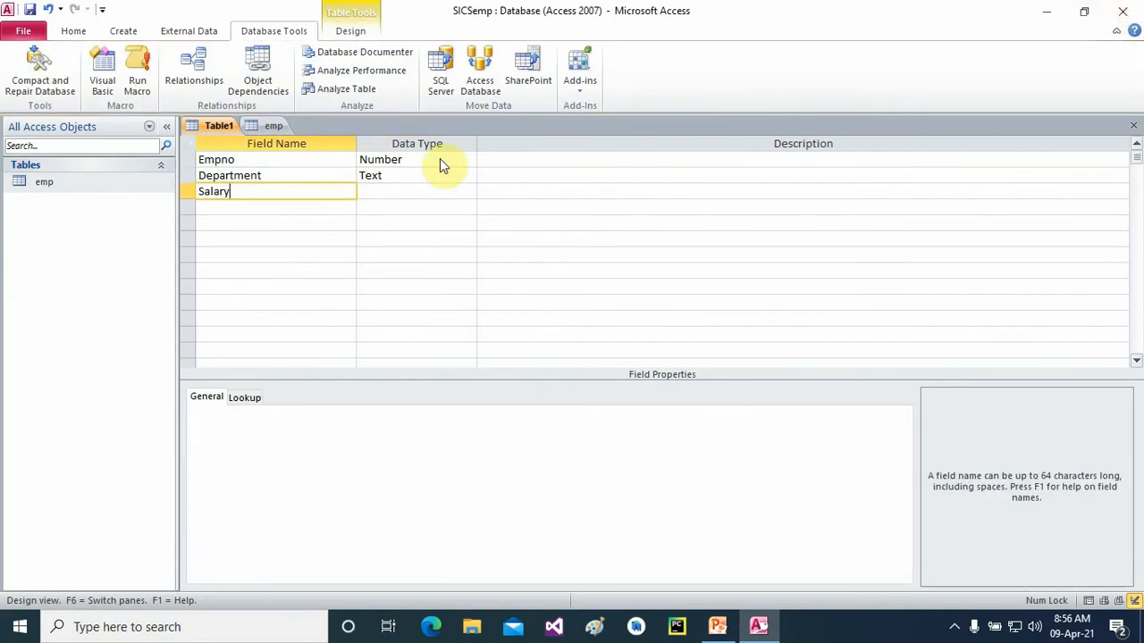
left_click(423, 191)
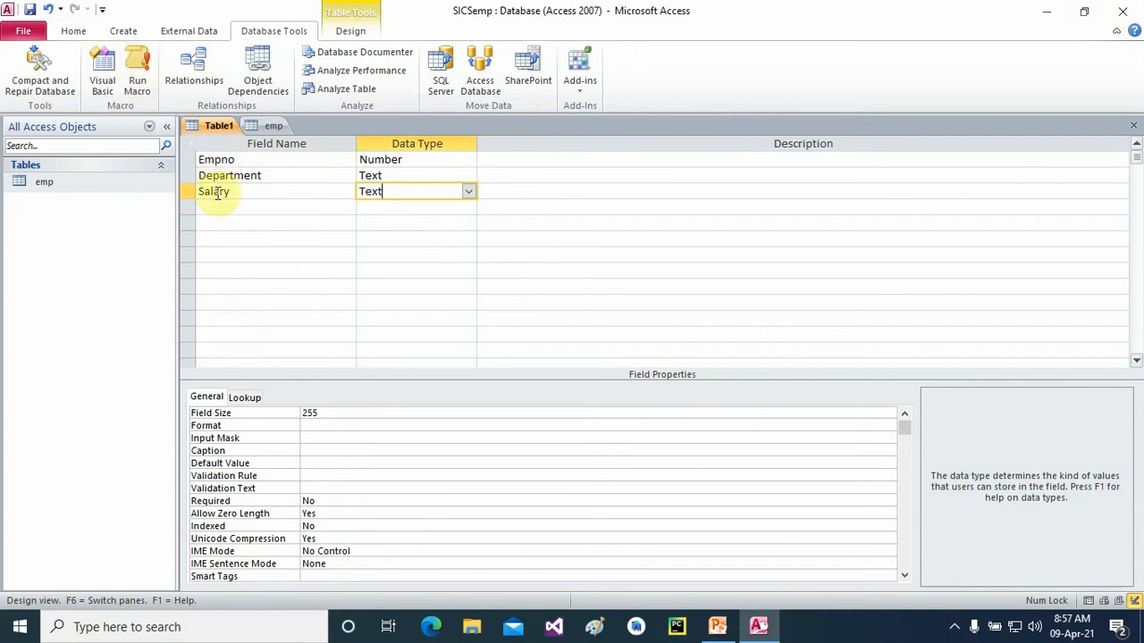
left_click(268, 192)
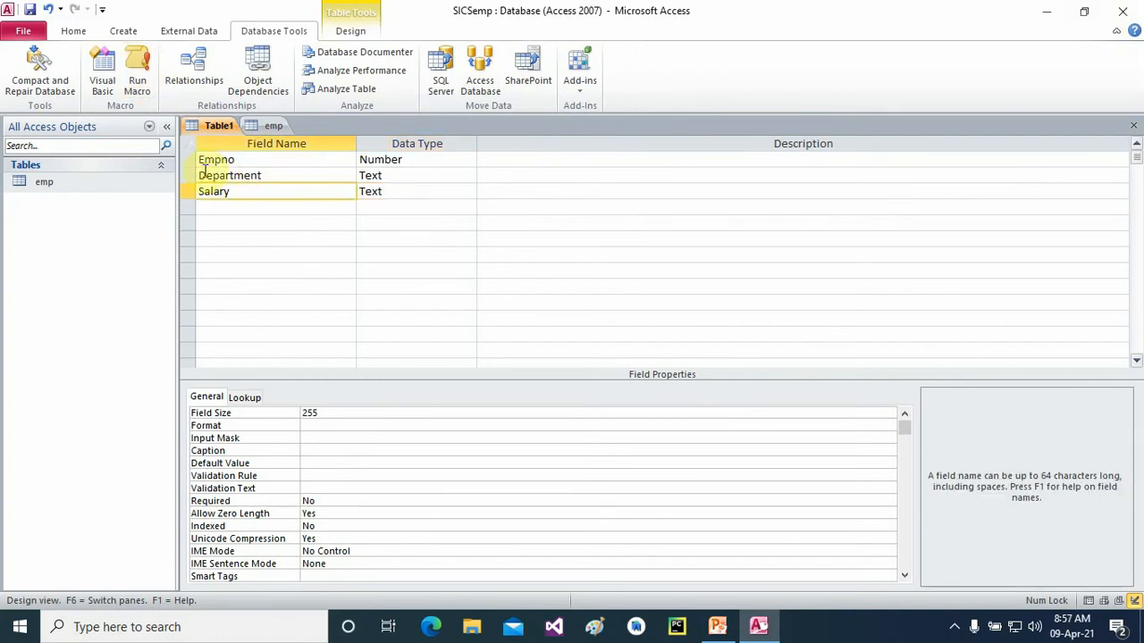
- Save the table as Dept without a primary key and close it
left_click(31, 11)
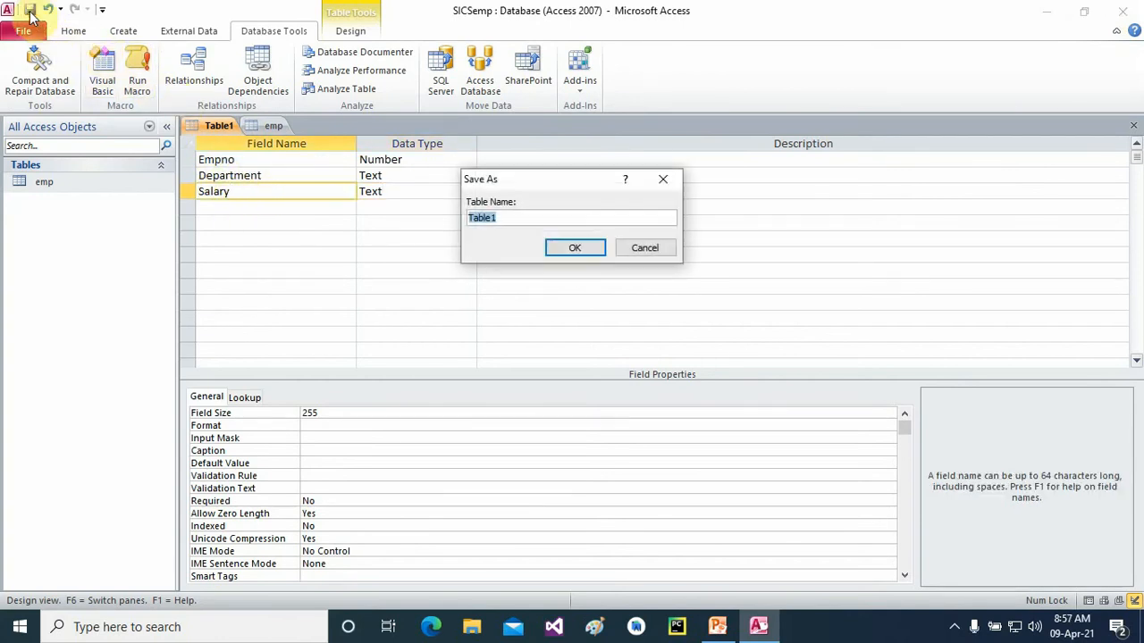
key("BackSpace")
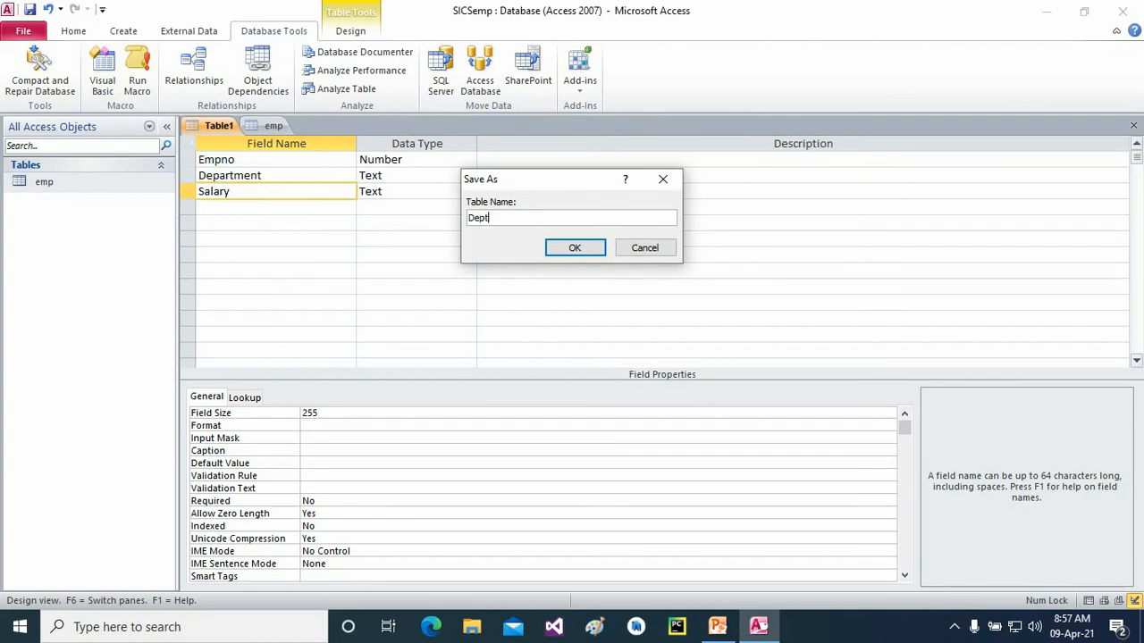
left_click(570, 248)
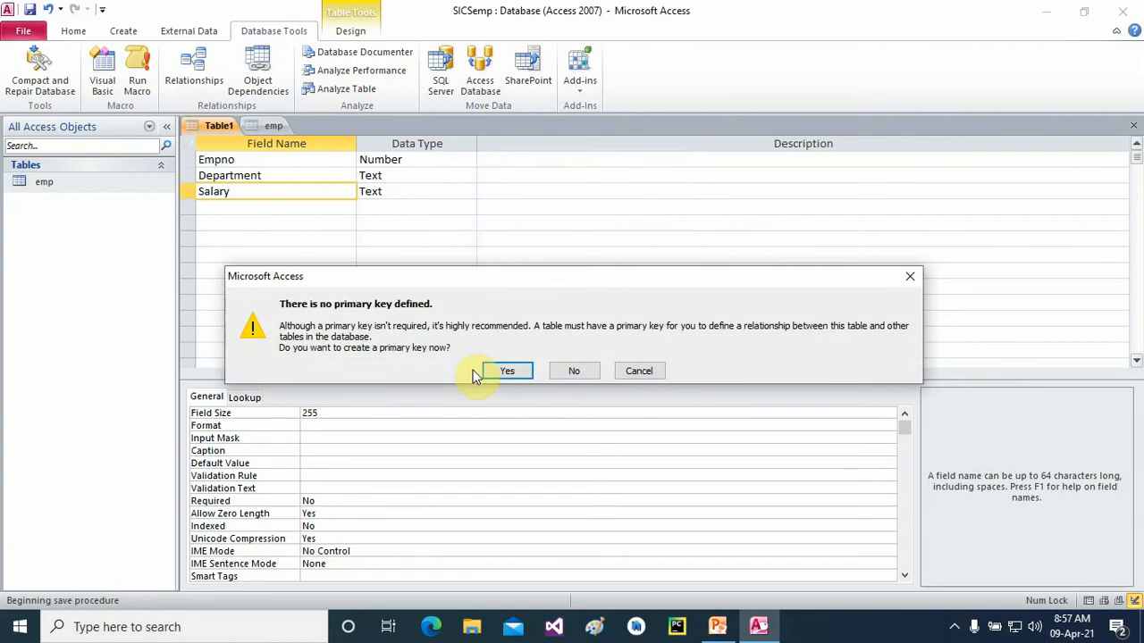
left_click(573, 374)
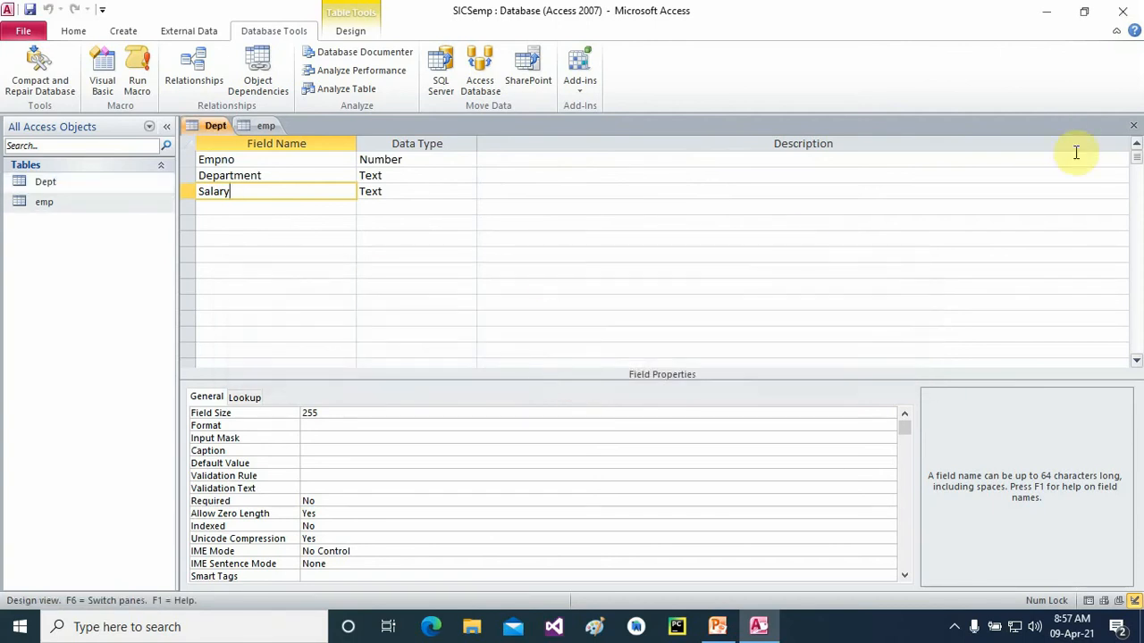
left_click(1135, 127)
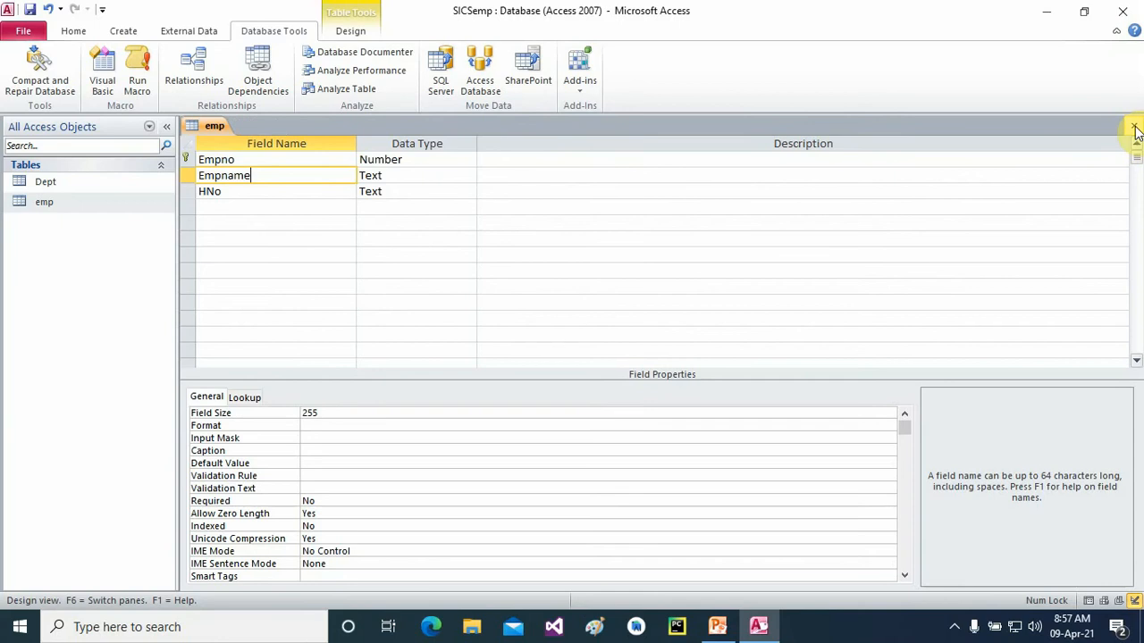
- Close emp's design saving the changes, and bring up the Relationships view
left_click(1134, 127)
left_click(509, 355)
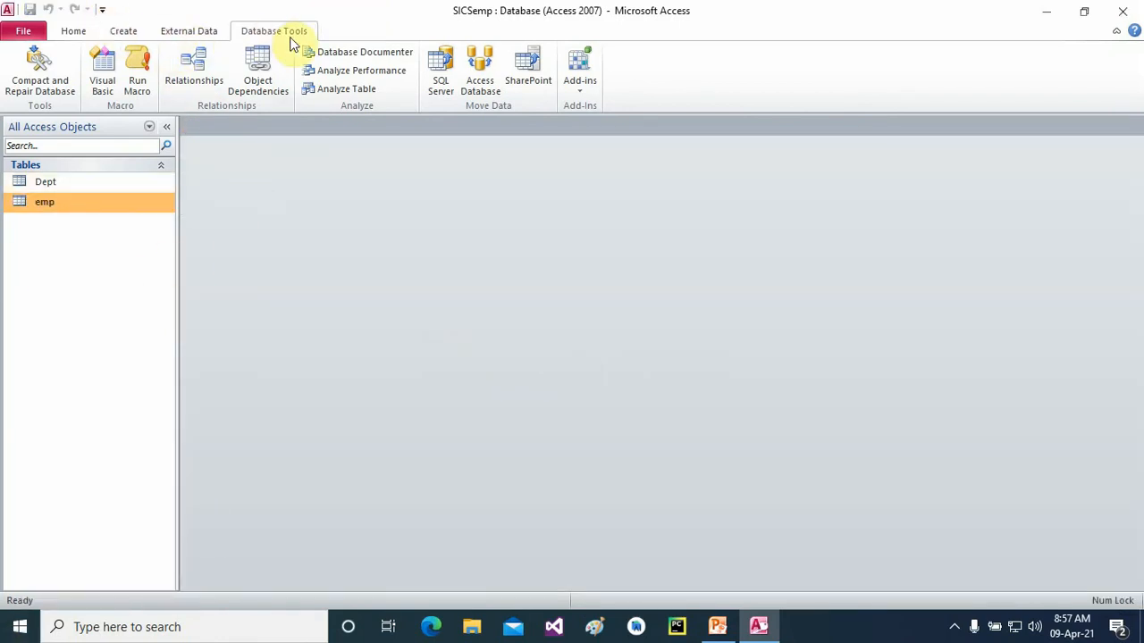
left_click(138, 32)
left_click(268, 32)
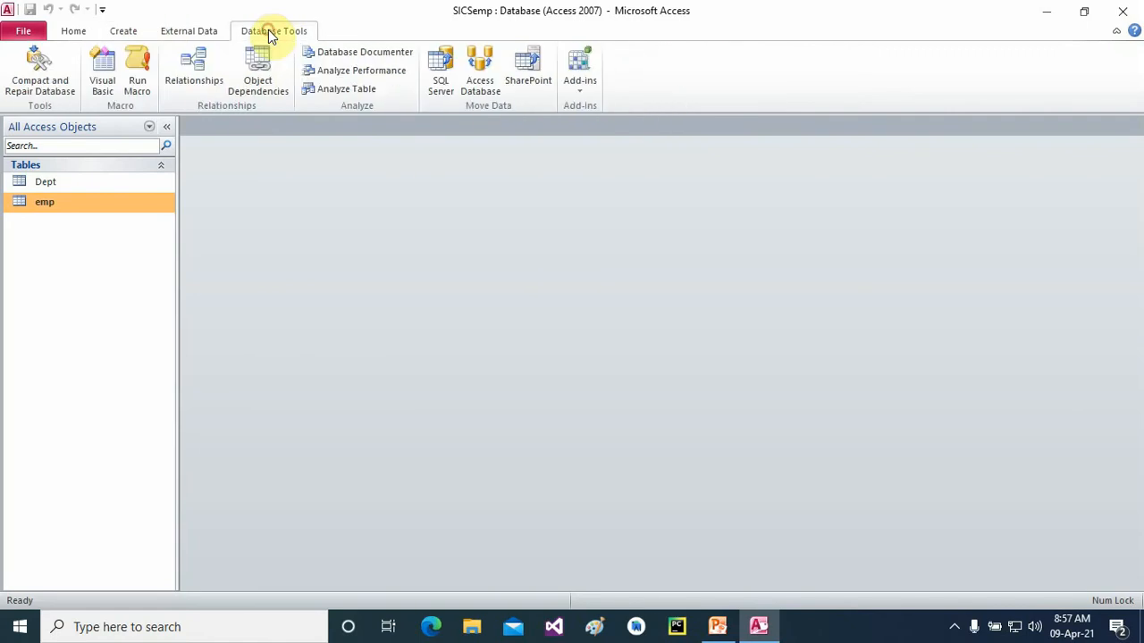
left_click(194, 67)
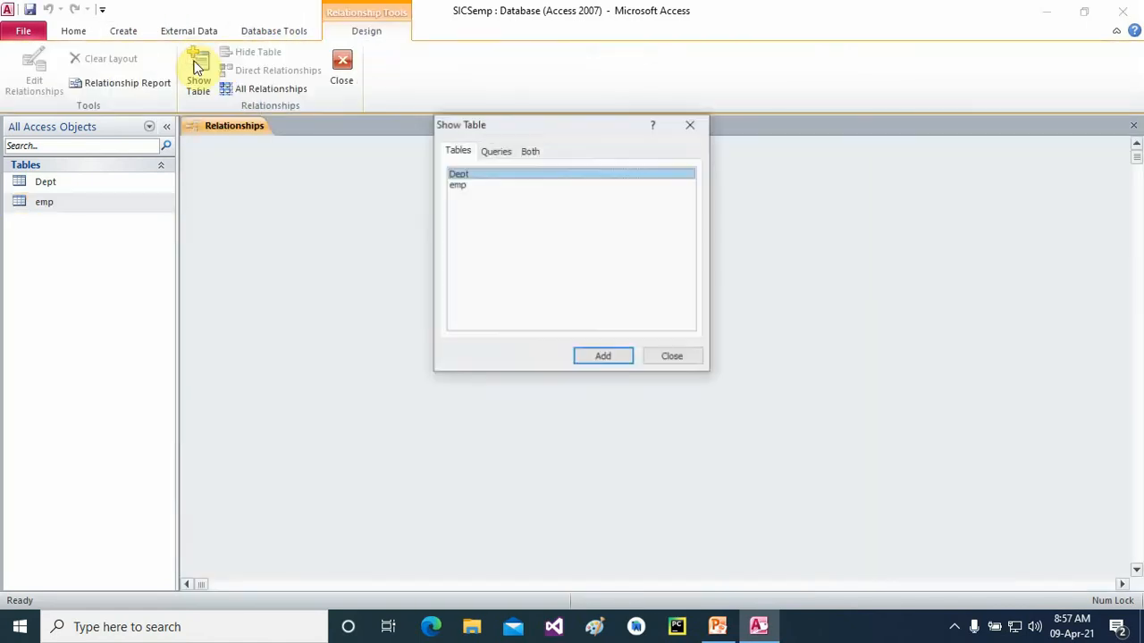
- Add the emp and Dept tables to the Relationships layout
left_click(471, 196)
left_click(603, 358)
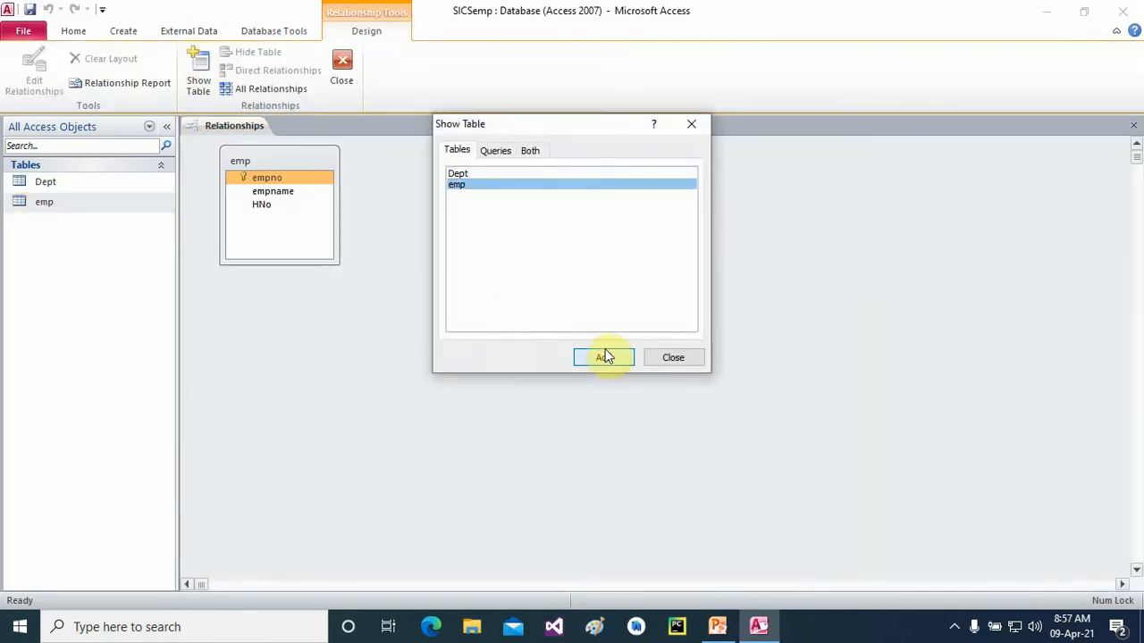
left_click(456, 175)
left_click(603, 357)
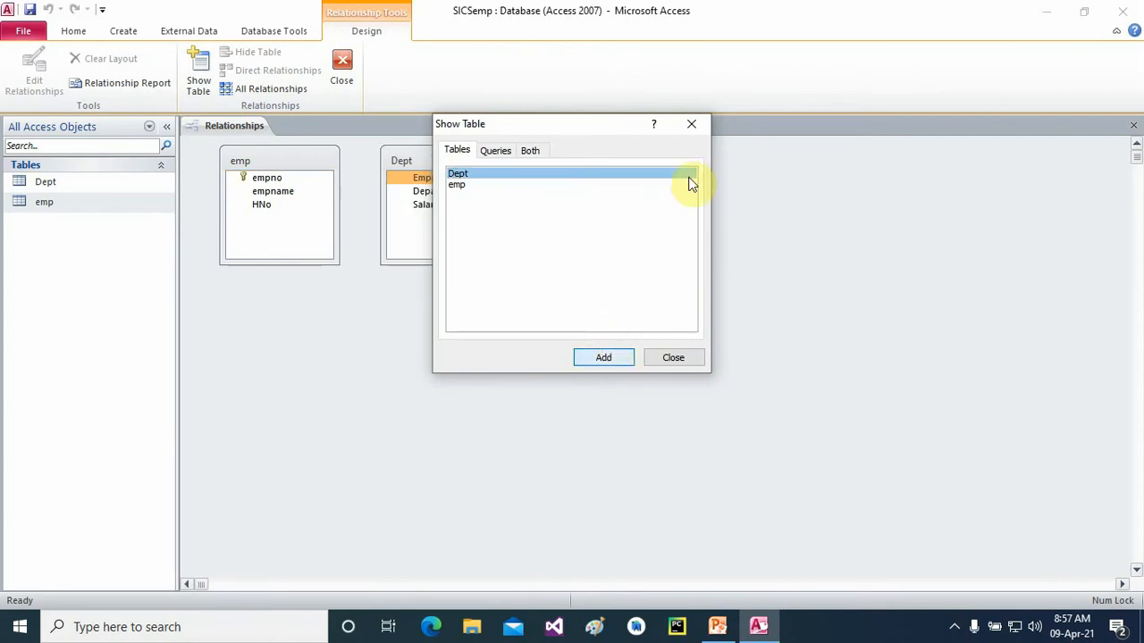
left_click(693, 125)
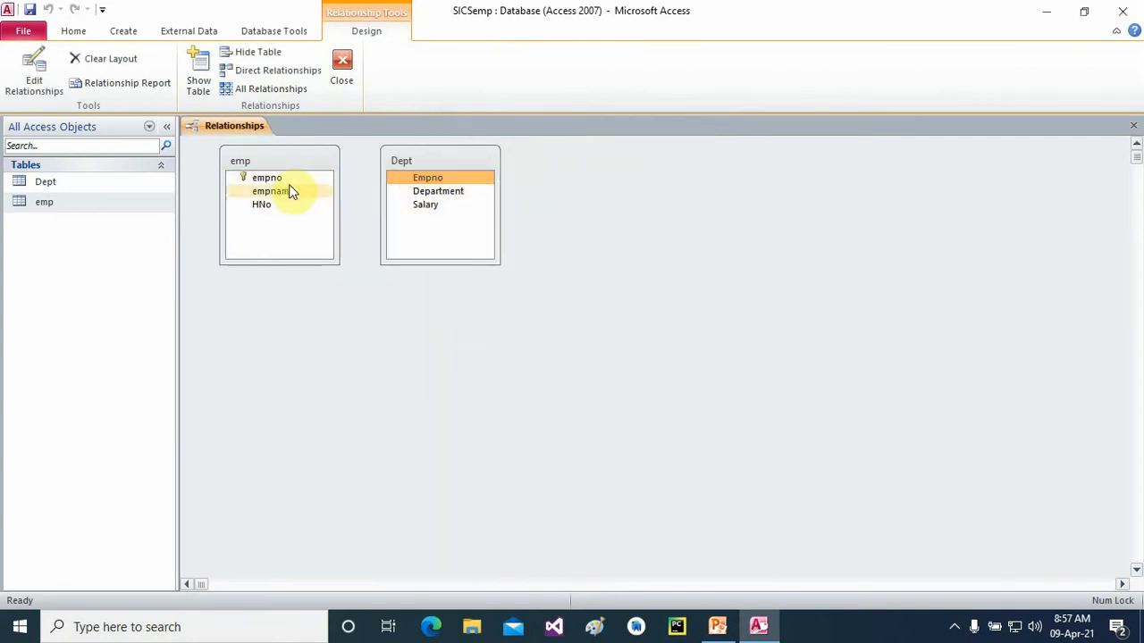
- Link emp's empno to Dept's Empno, then delete that relationship
left_click_drag(264, 178, 426, 182)
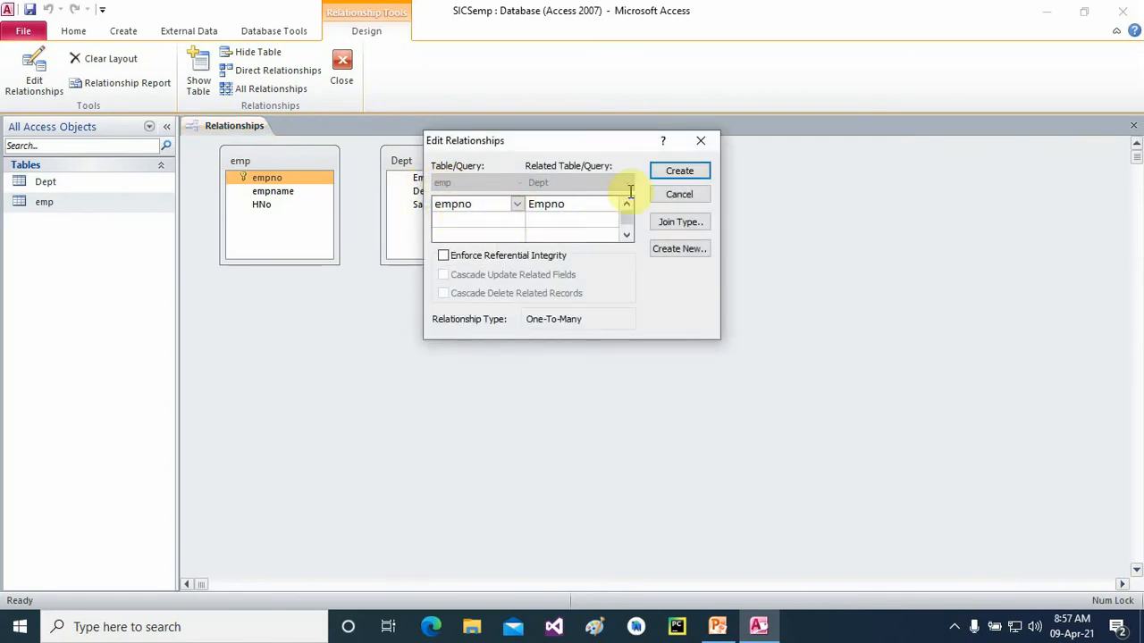
left_click(679, 170)
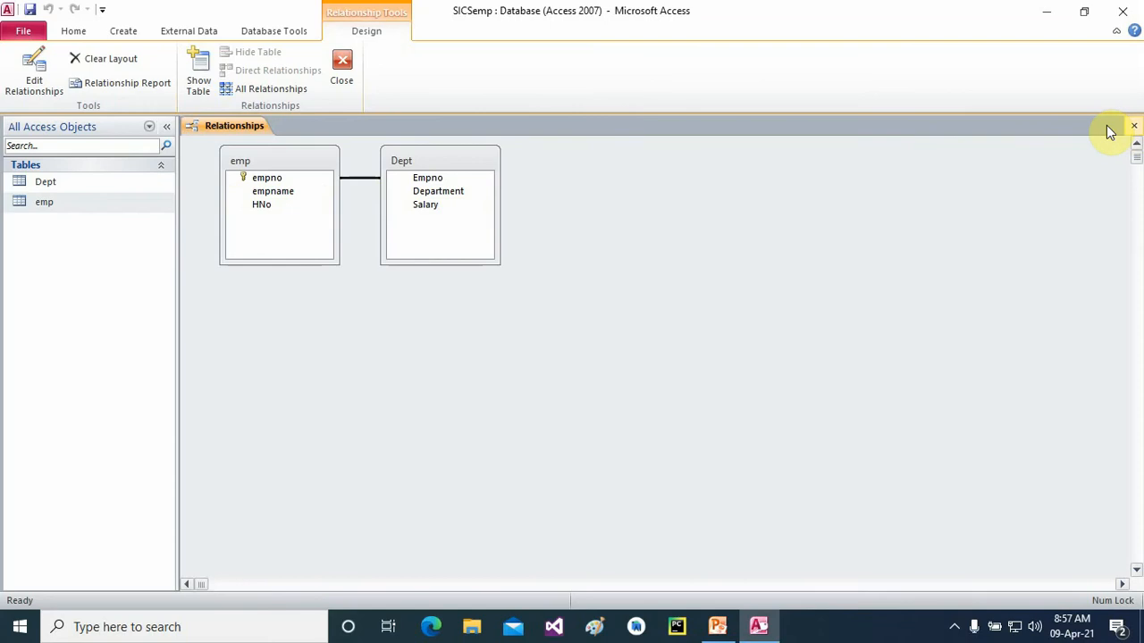
left_click(358, 183)
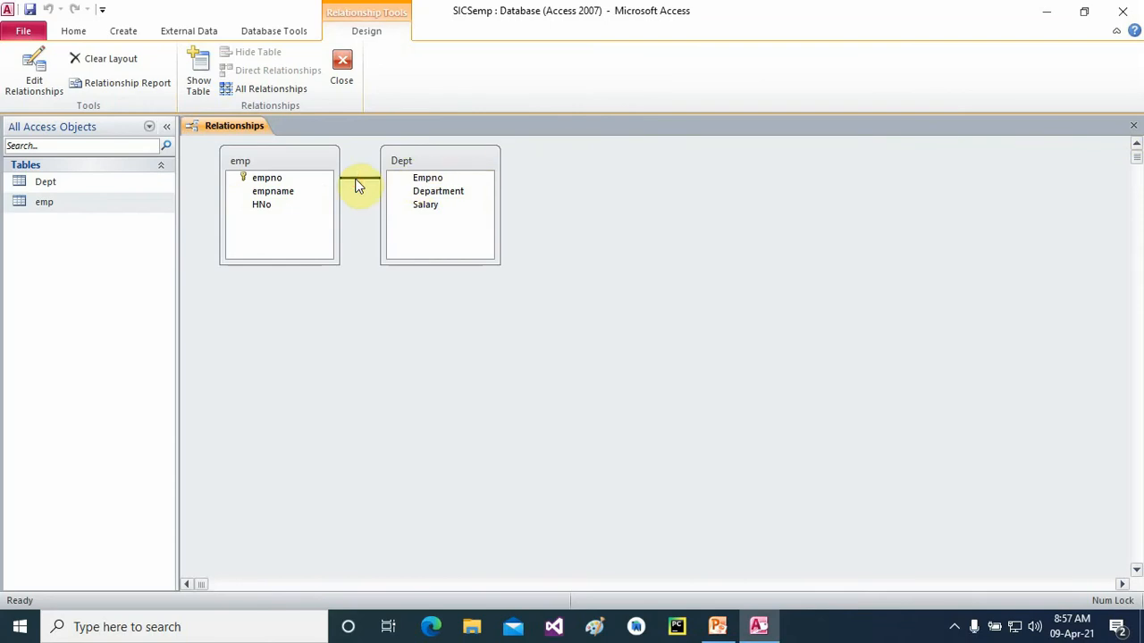
right_click(356, 183)
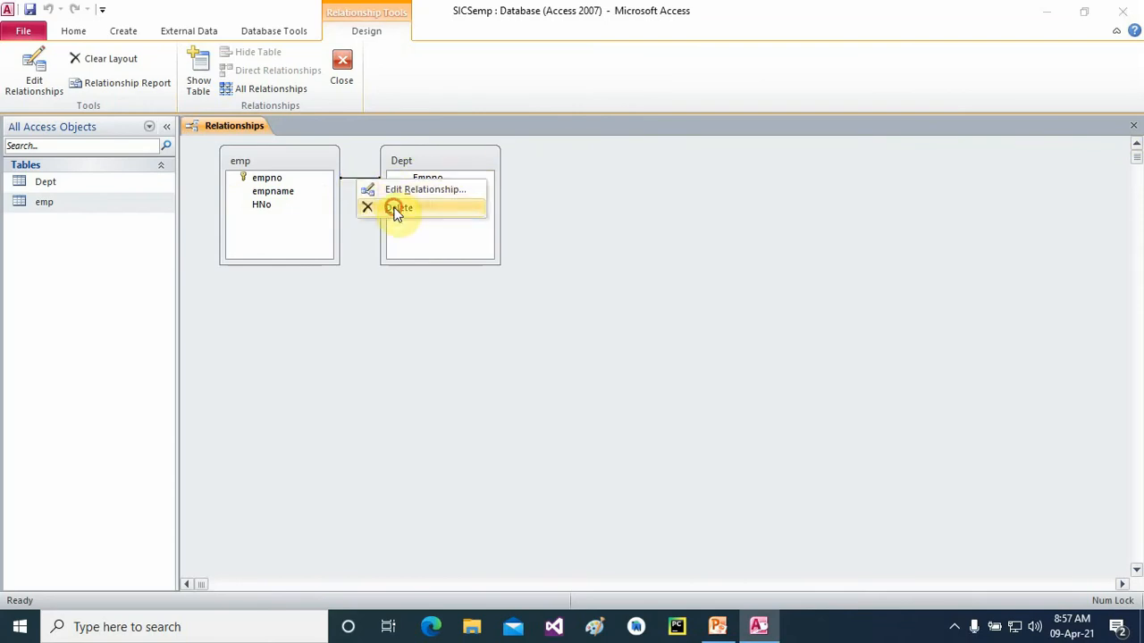
left_click(396, 208)
left_click(533, 359)
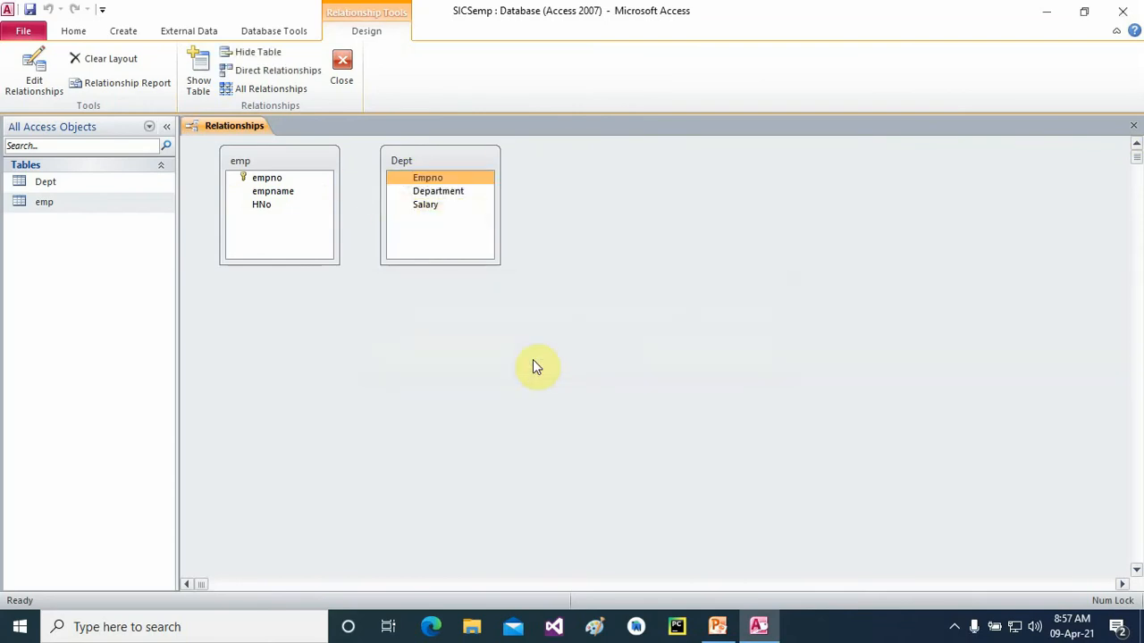
- Recreate the empno-to-Empno relationship and close the Relationships layout
left_click(250, 178)
left_click_drag(259, 184, 422, 181)
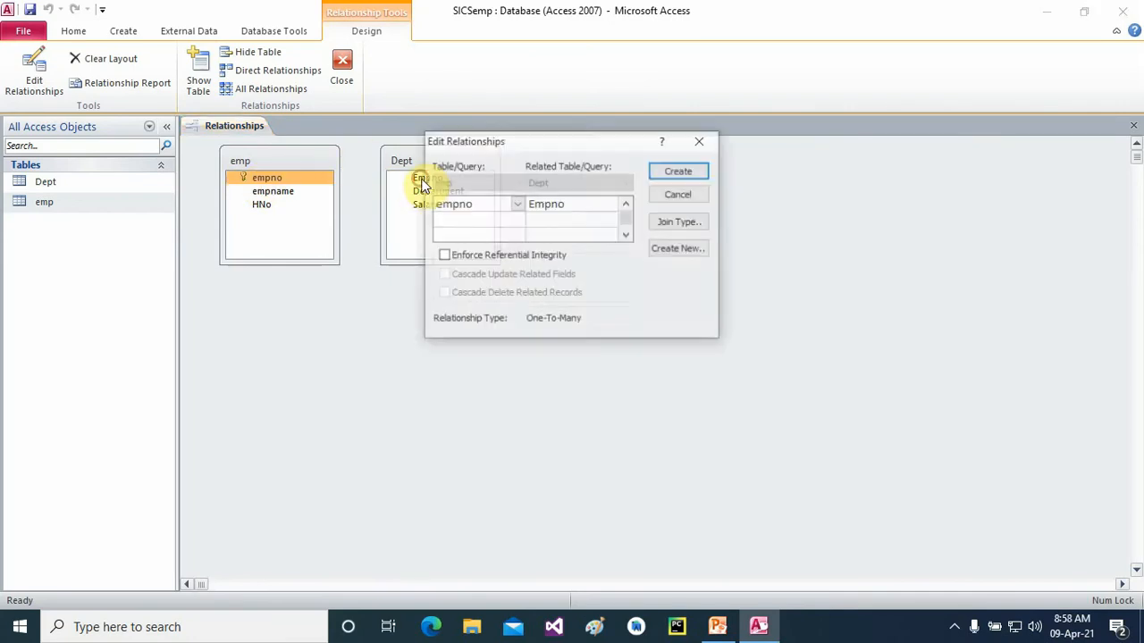
left_click(677, 172)
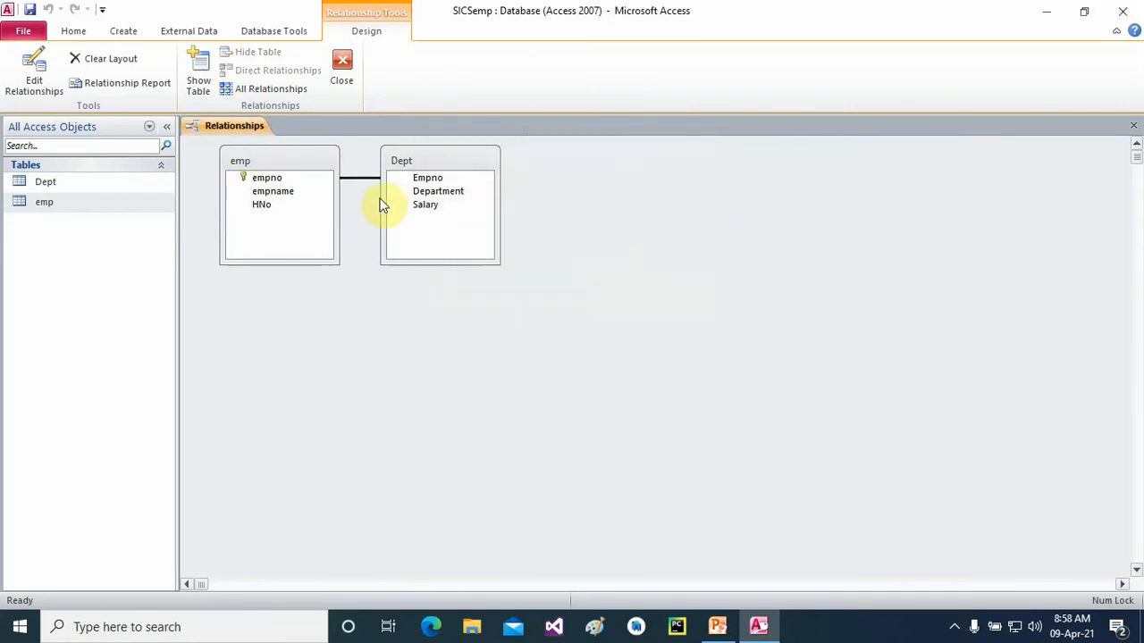
left_click(423, 180)
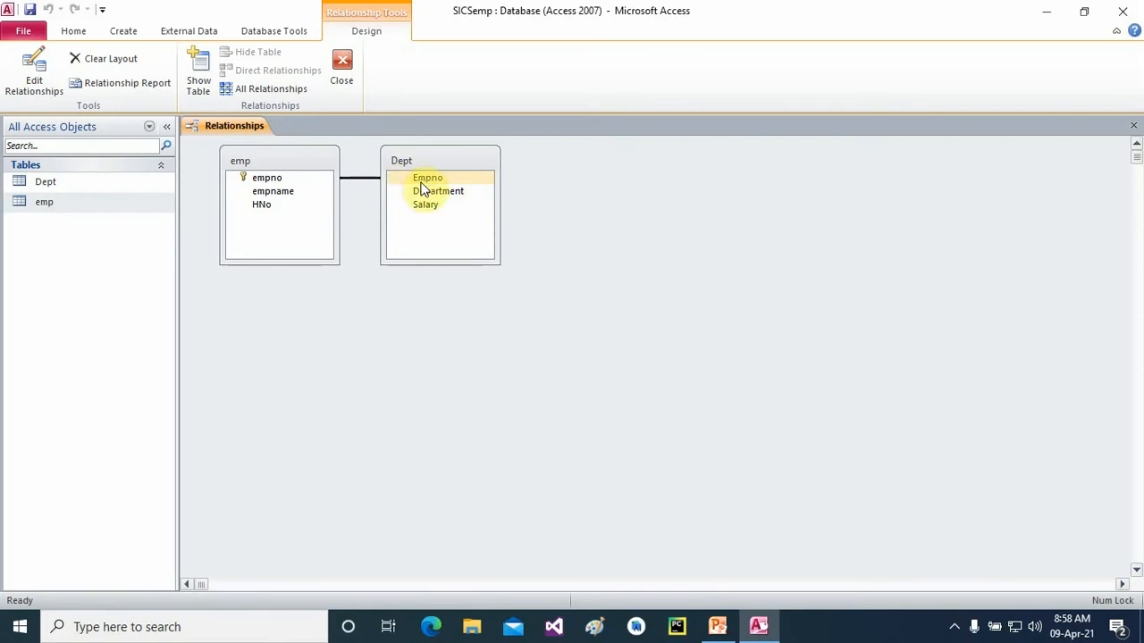
left_click(273, 180)
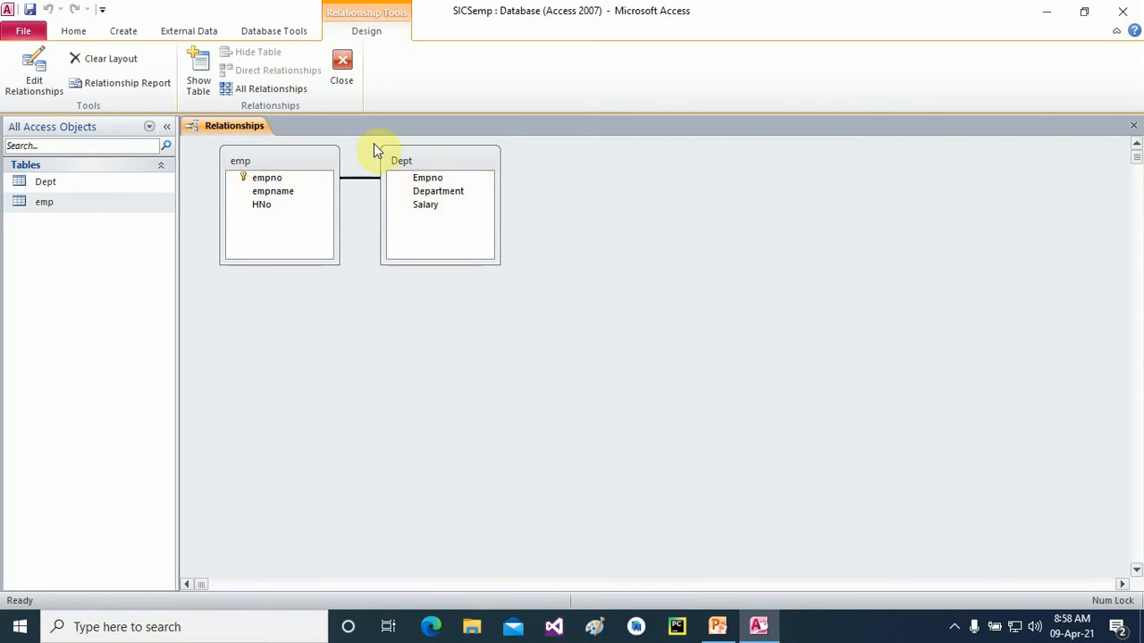
left_click(351, 80)
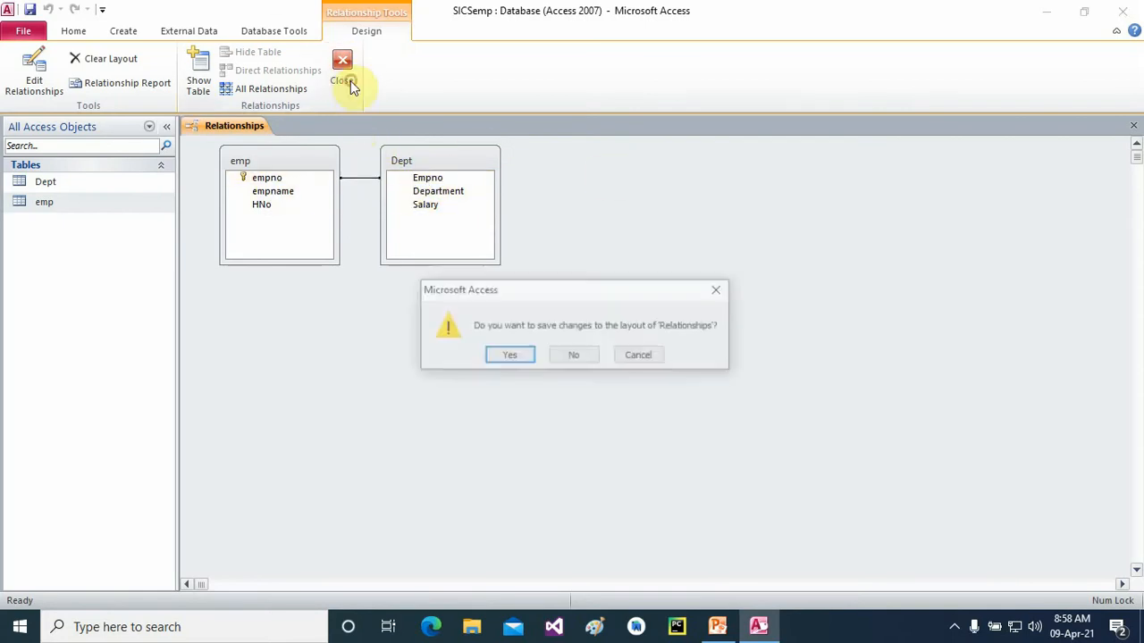
- Save the relationships layout, open emp, and enter record 1001 with an employee name and house number
left_click(510, 356)
double_click(47, 204)
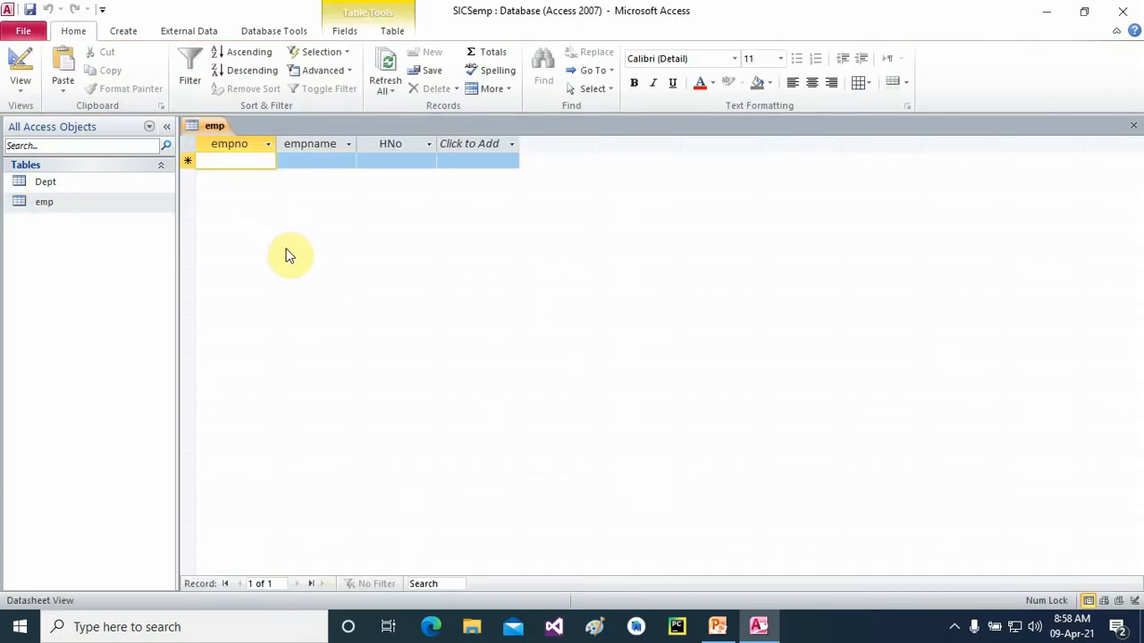
type("1001")
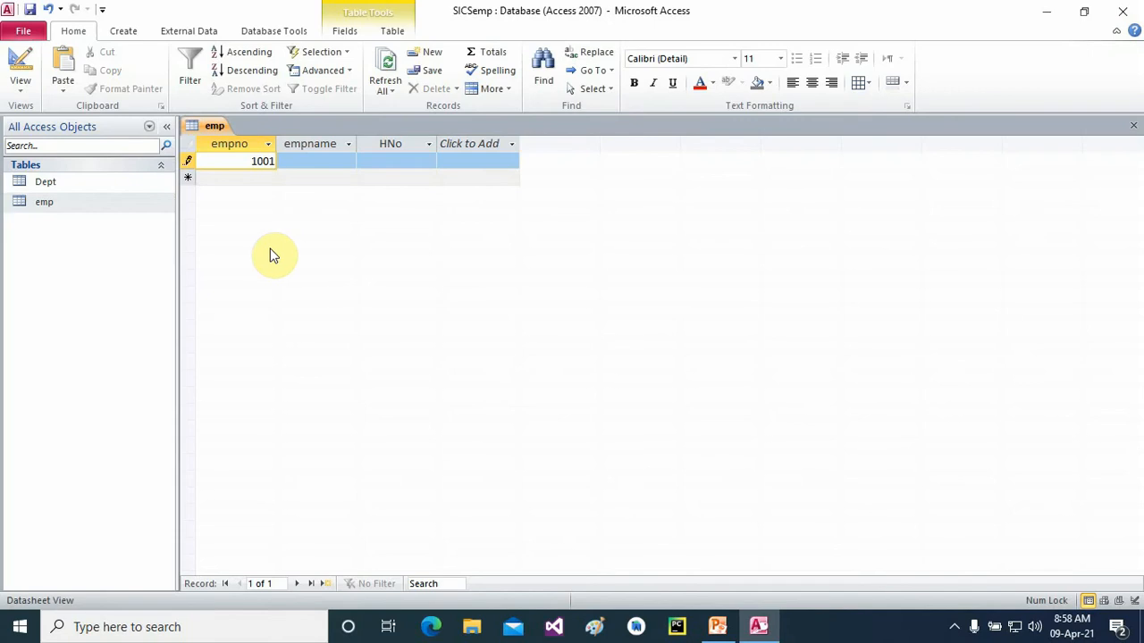
key("Tab")
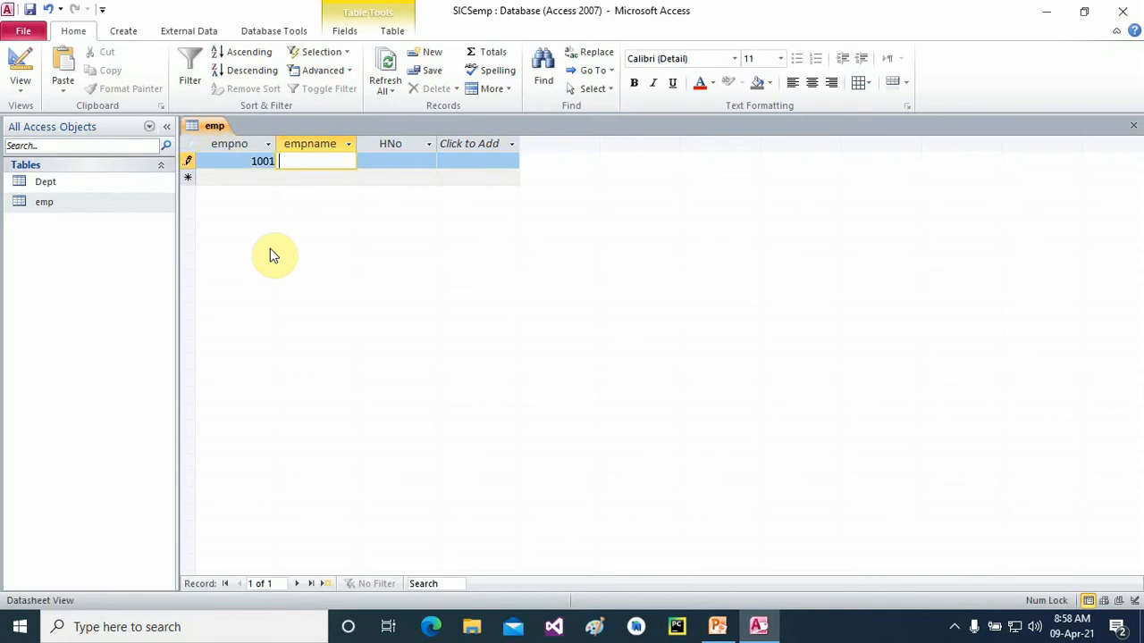
key("alt+space")
left_click(379, 267)
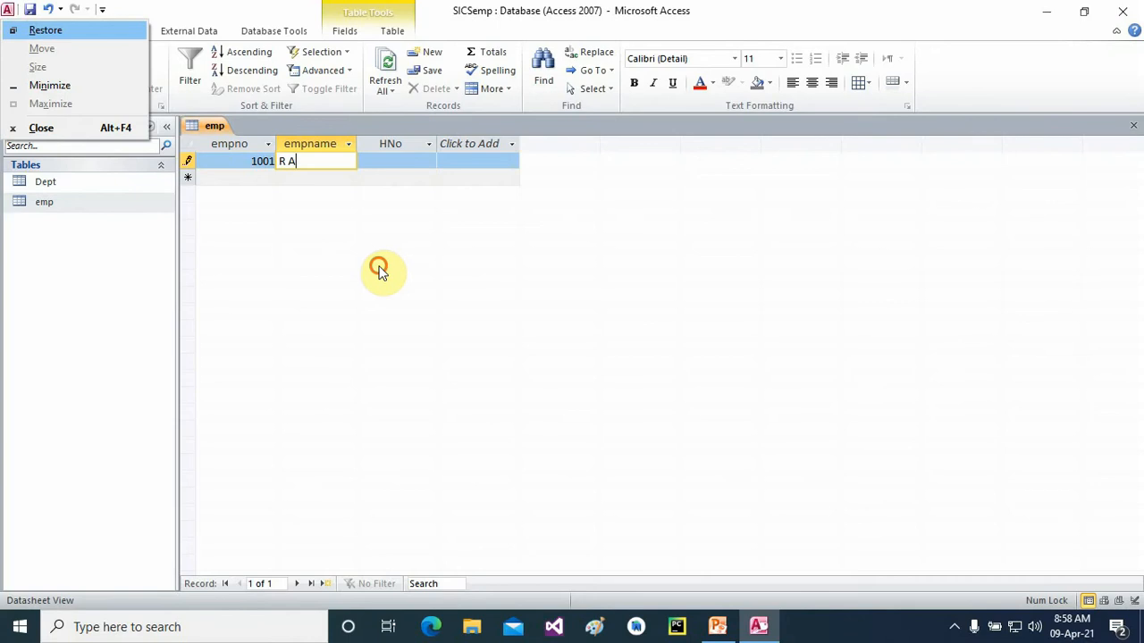
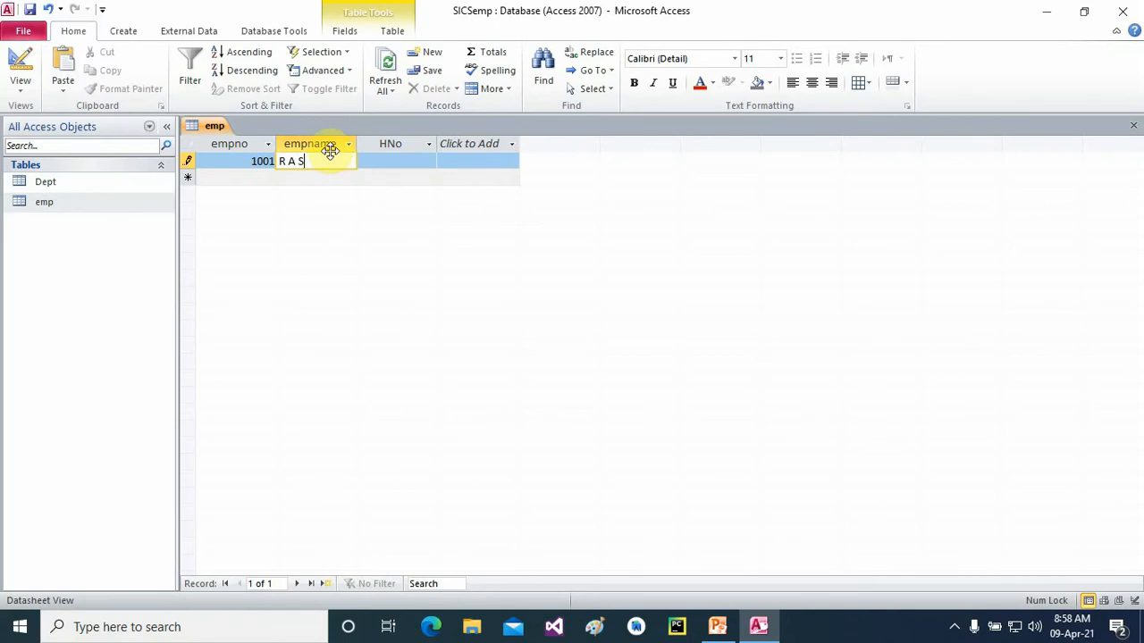
key("Tab")
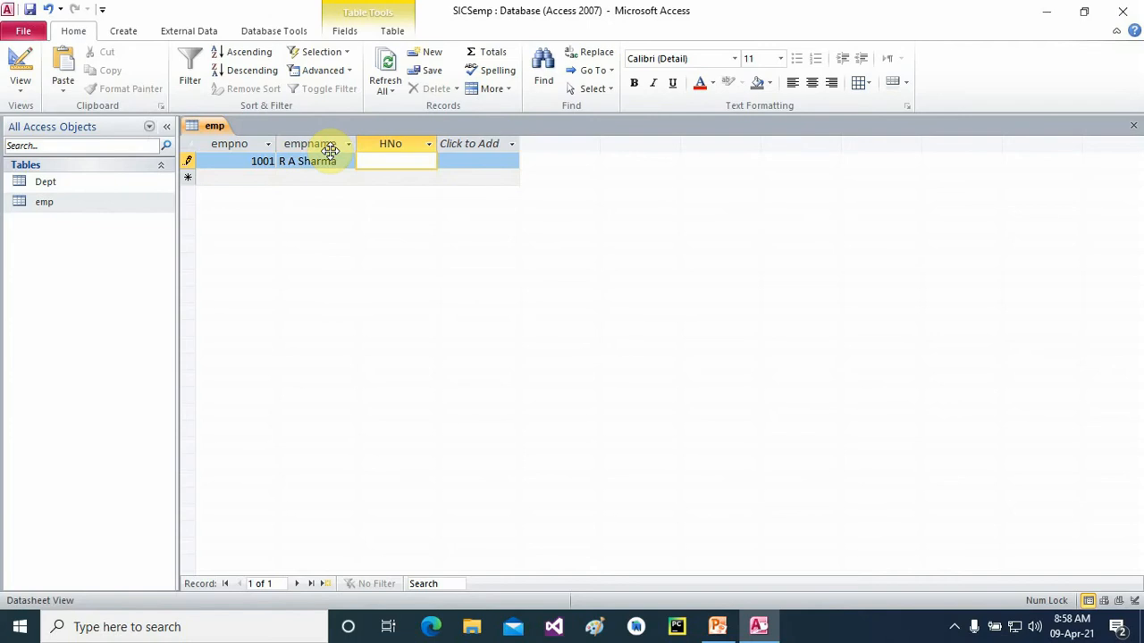
type("E-105")
key("Return")
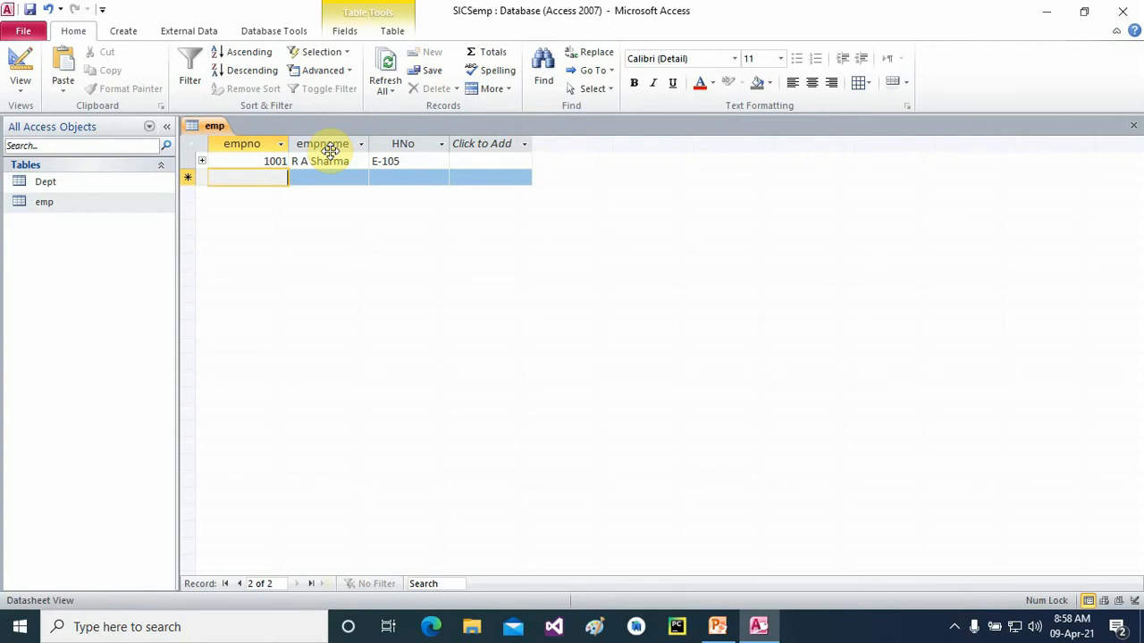
- Enter record 1002 with the employee's name and house number
type("1002")
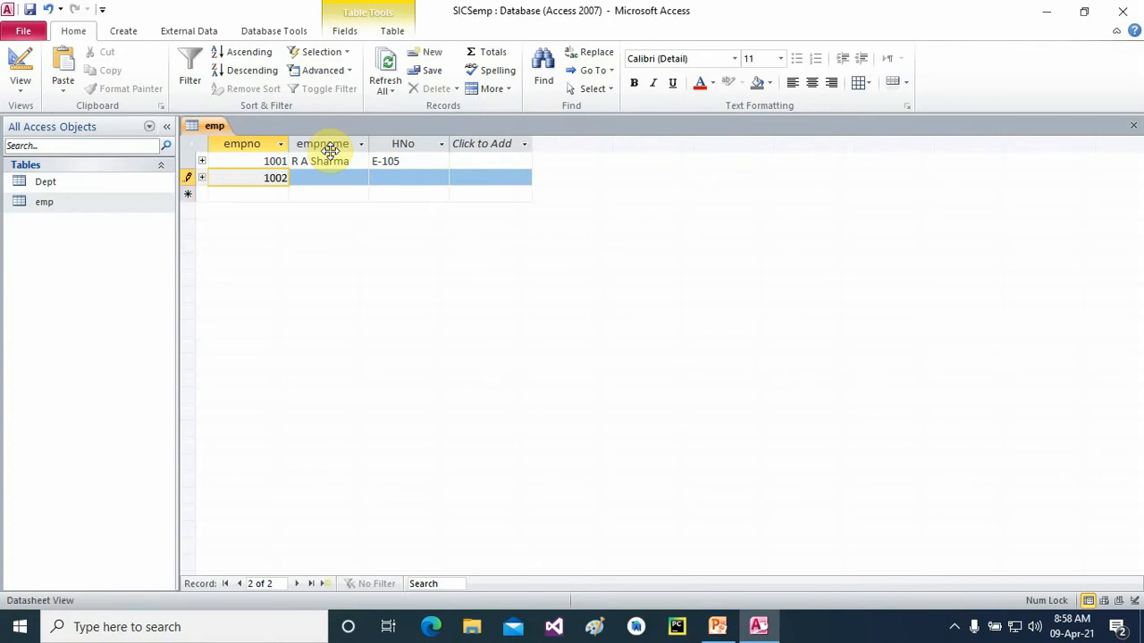
key("Return")
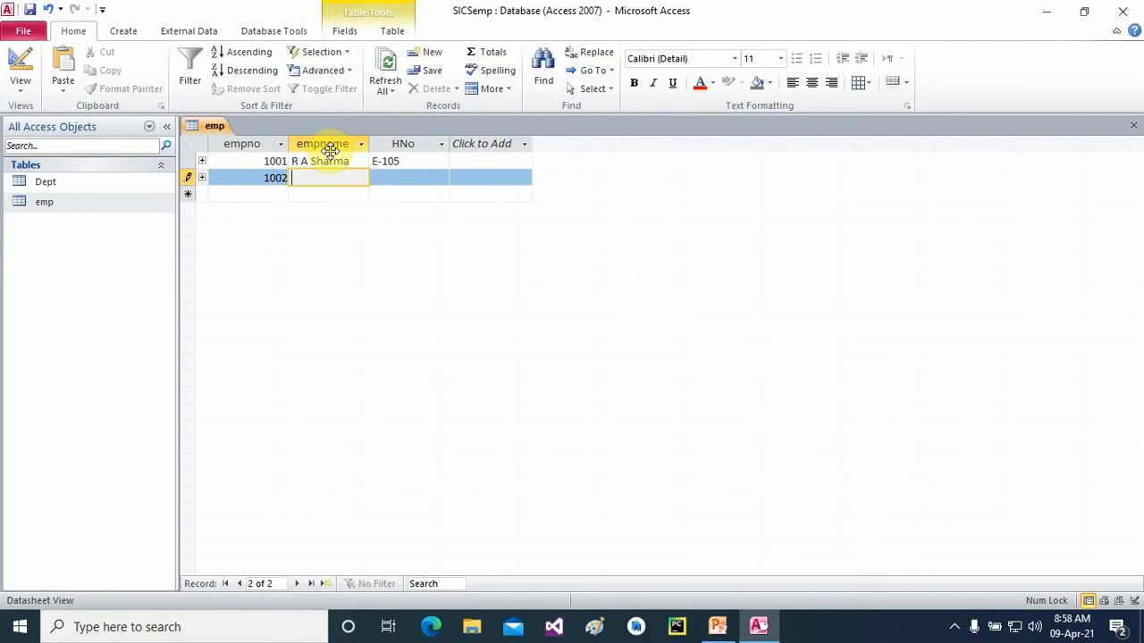
type("Dushyant")
key("Return")
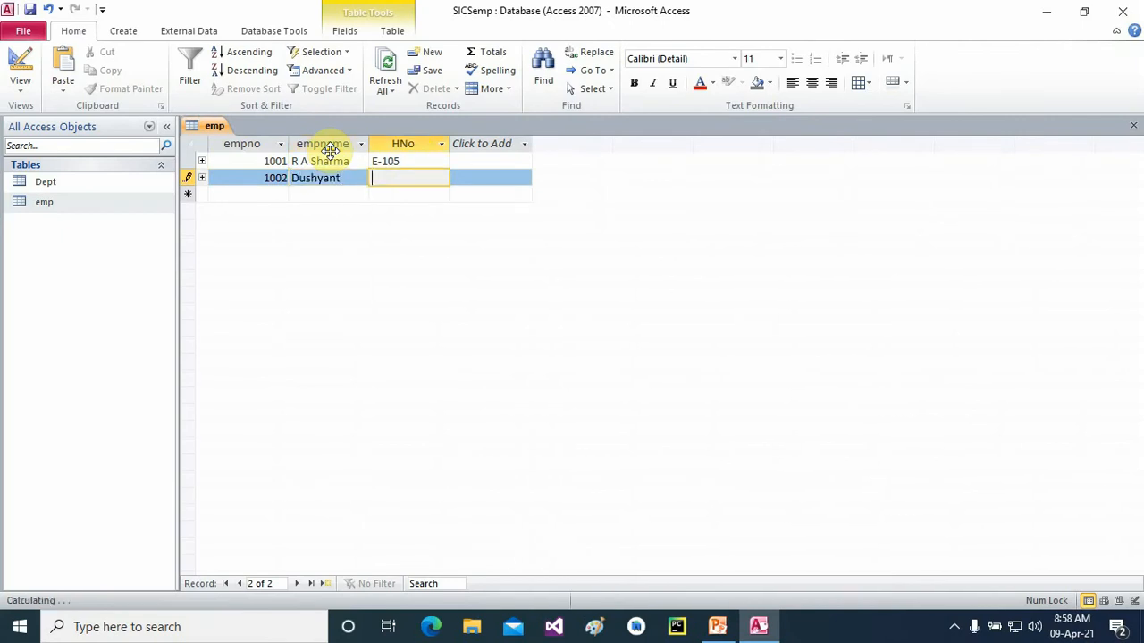
type("F-293")
key("Return")
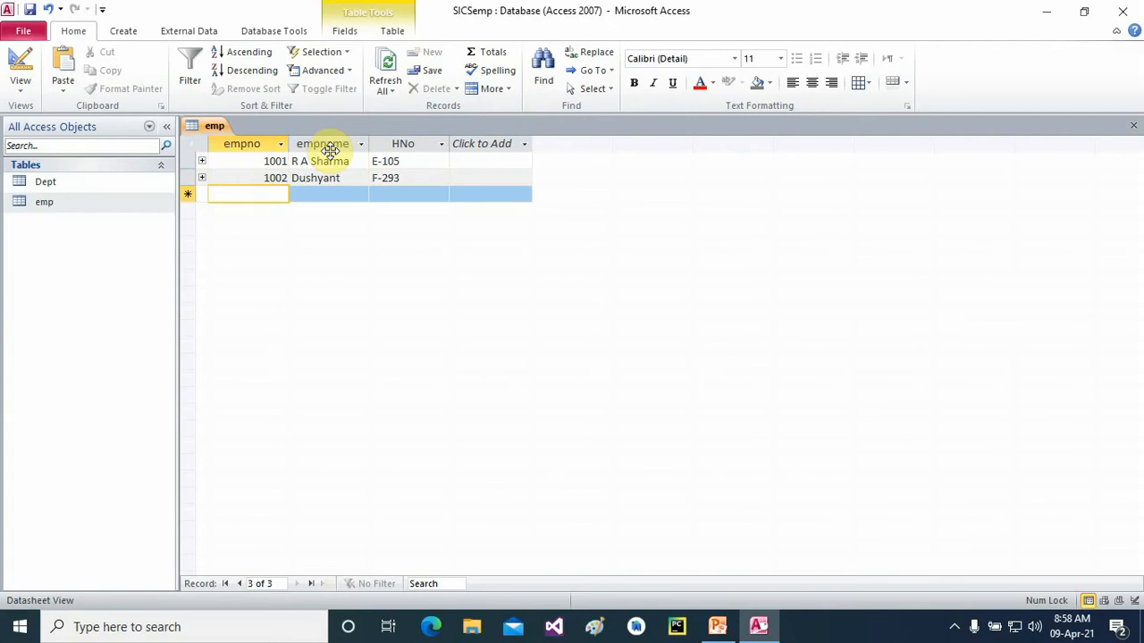
- Start record 1004 with a lowercase employee name and begin its house number
type("100")
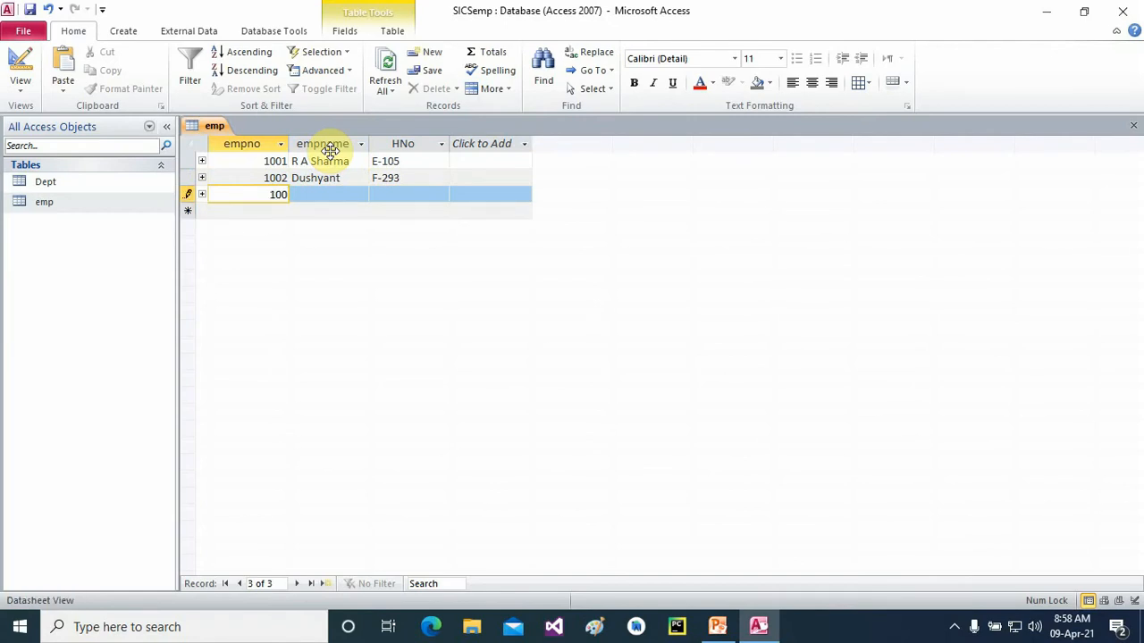
type("4")
key("Tab")
type("radh")
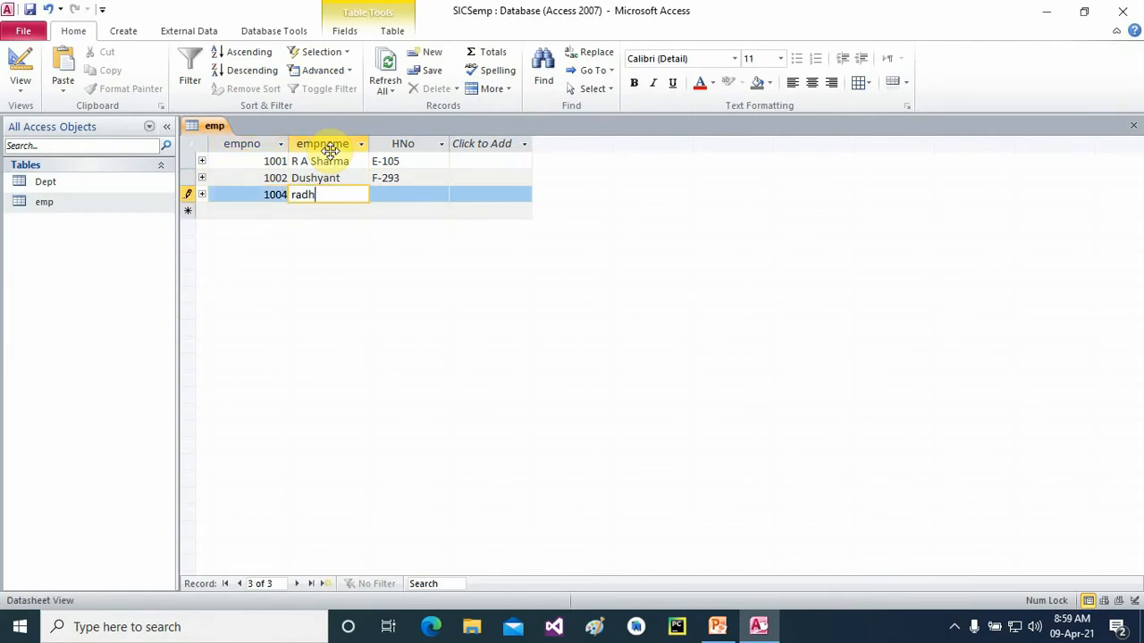
type("a")
key("Tab")
key("Caps_Lock")
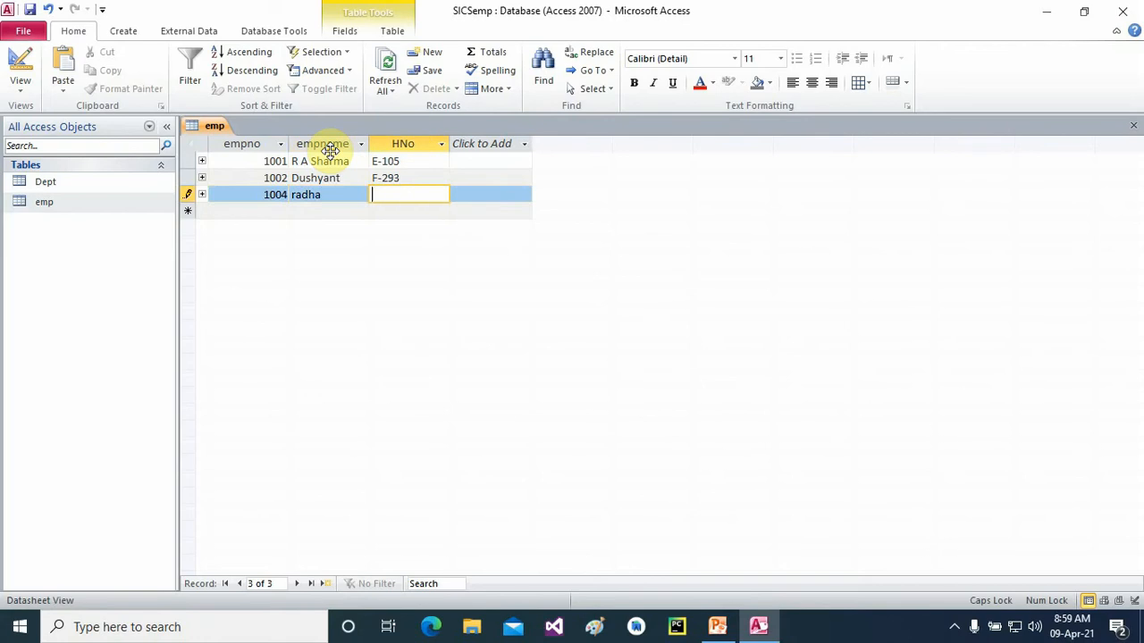
type("d")
key("Caps_Lock")
key("BackSpace")
key("Caps_Lock")
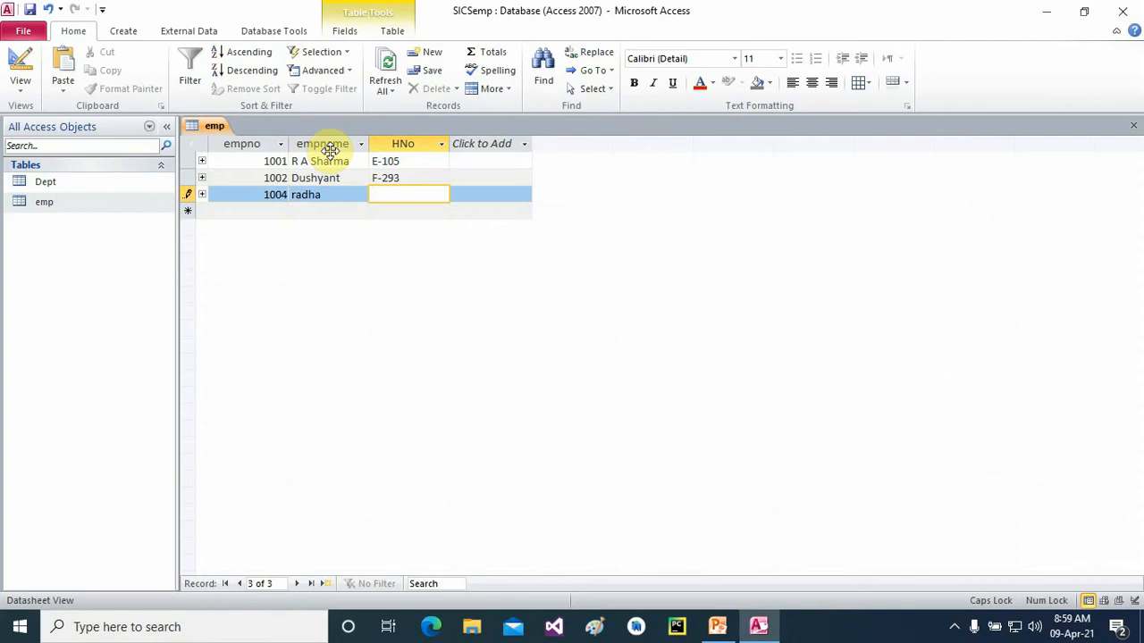
- Retype record 1004's name capitalised and enter its house number
left_click(330, 197)
key("BackSpace")
key("BackSpace")
key("BackSpace")
key("BackSpace")
key("BackSpace")
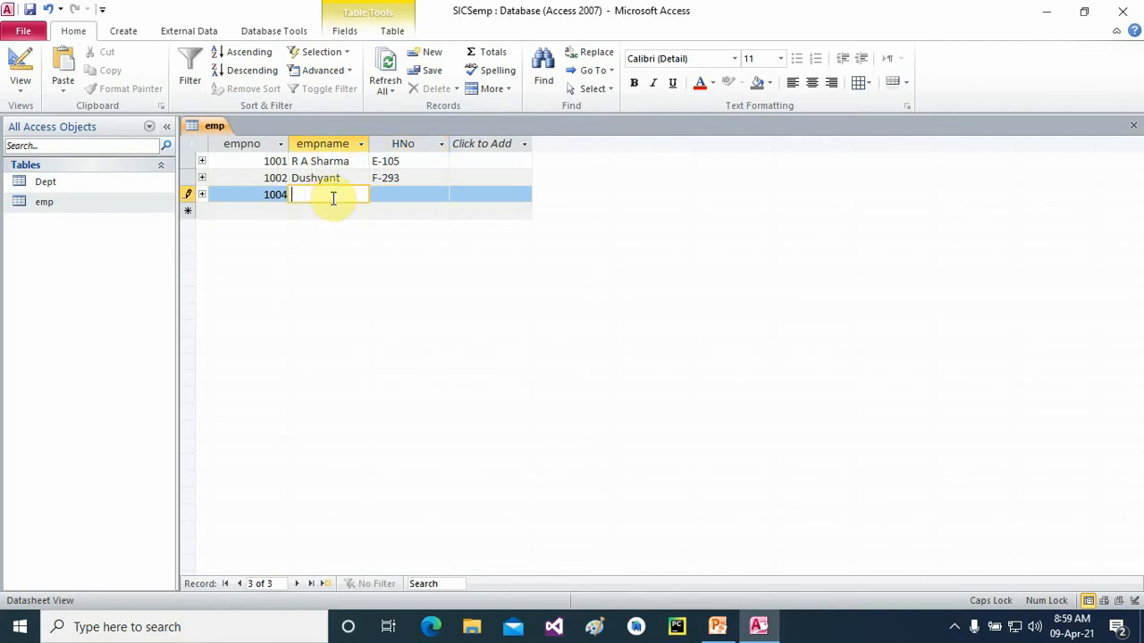
type("r")
key("Caps_Lock")
type("R")
key("BackSpace")
key("BackSpace")
type("Radha")
left_click(389, 194)
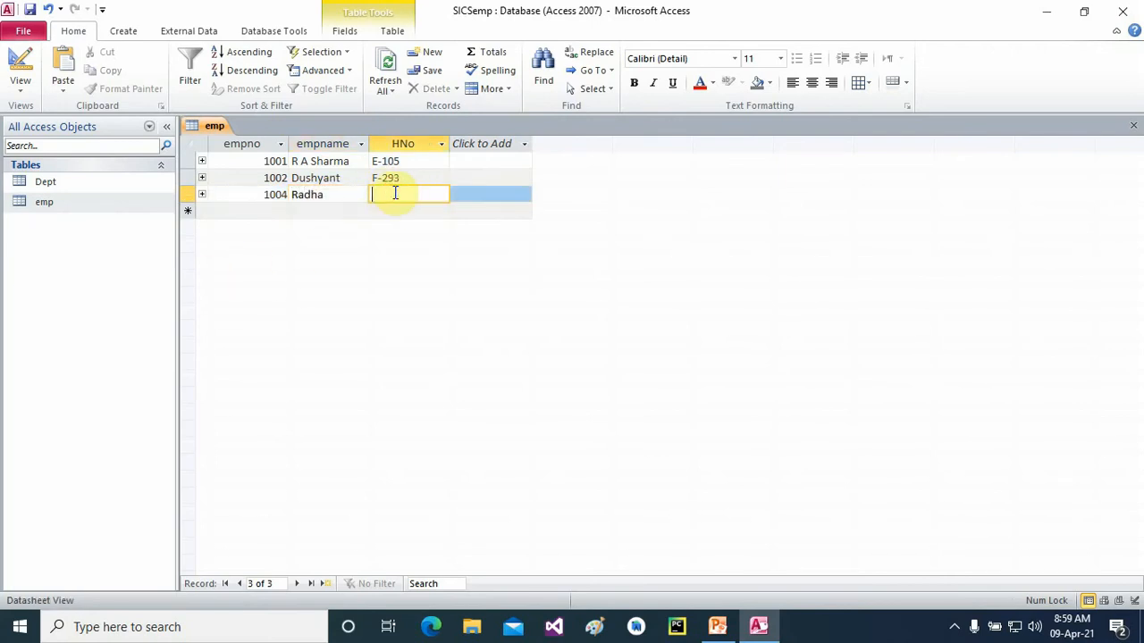
type("D-108/c")
left_click(257, 213)
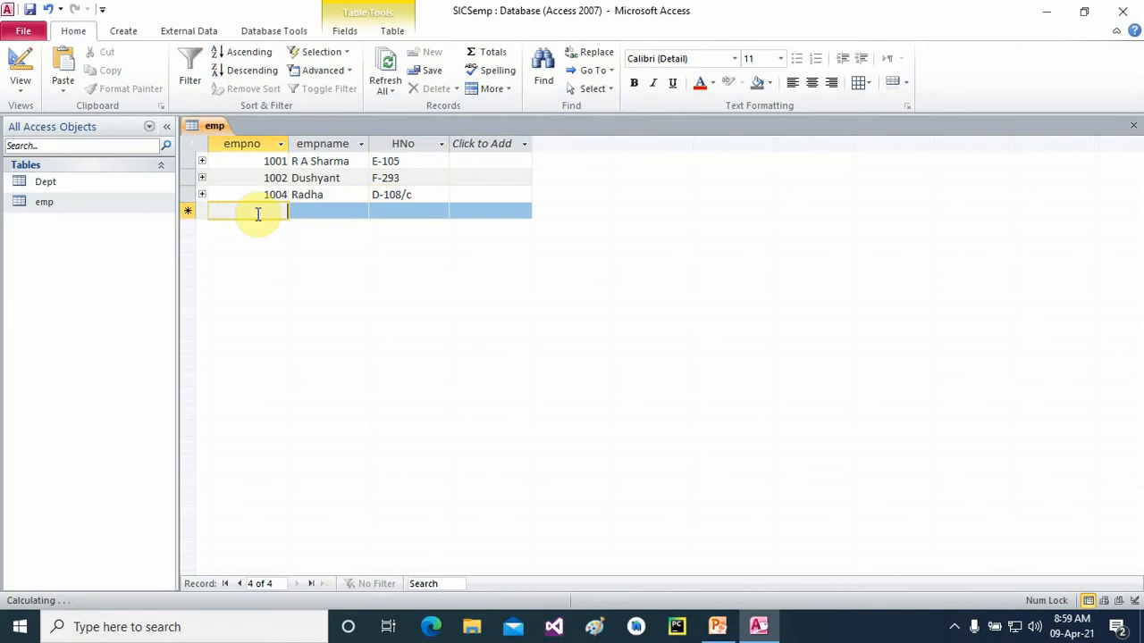
- Add record 1005 with the employee's full name
type("1005")
left_click(323, 212)
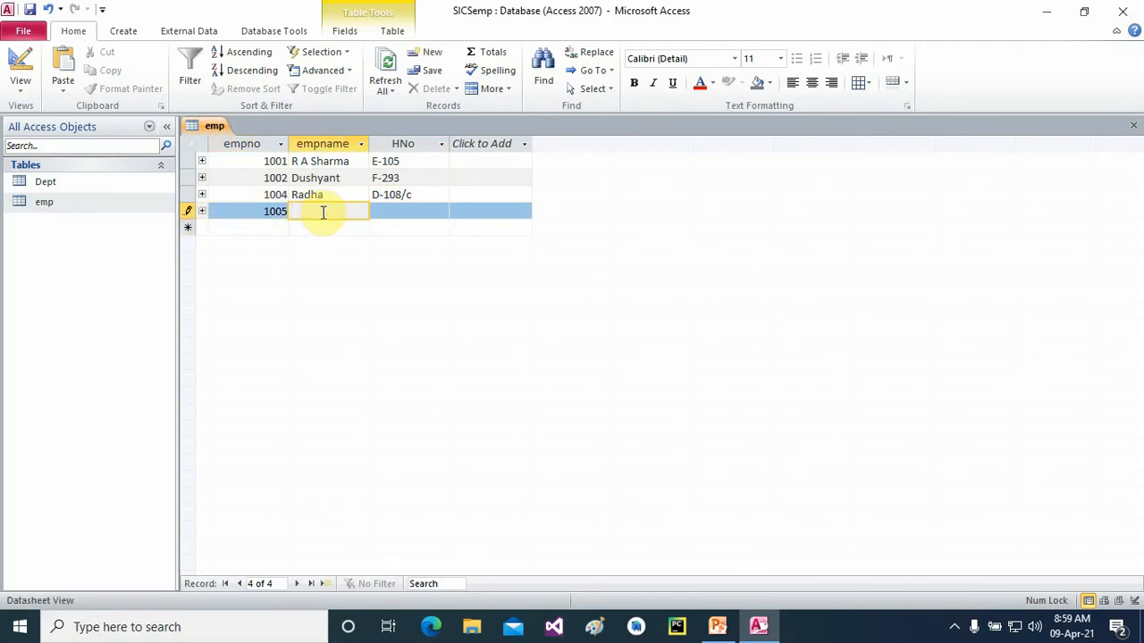
left_click(396, 212)
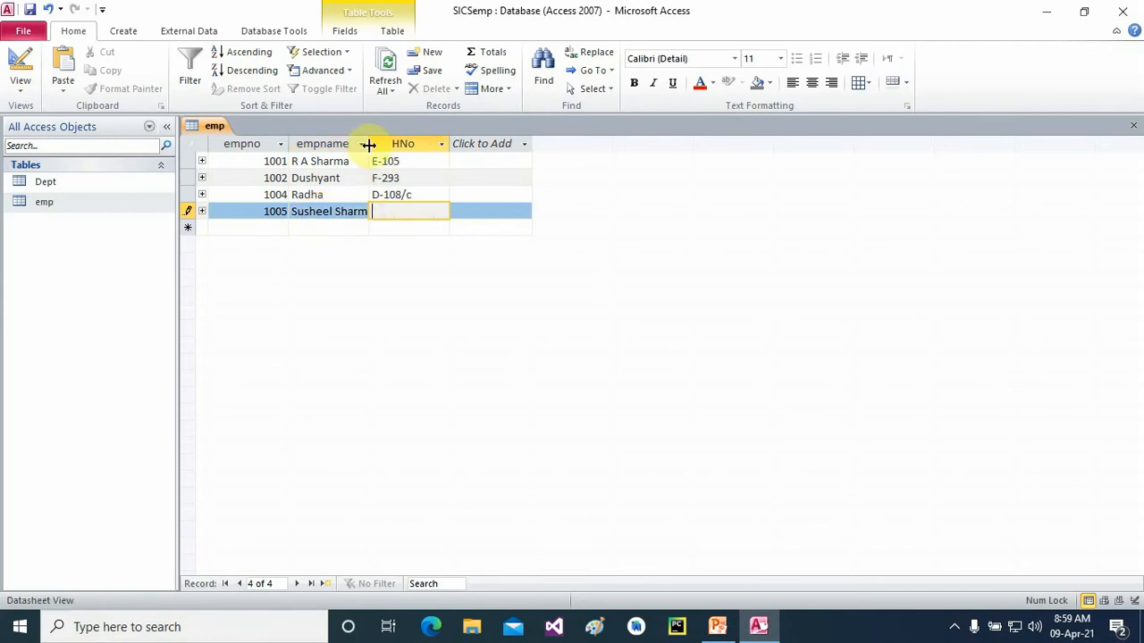
- Widen the empname column and enter record 1005's house number
left_click(364, 144)
left_click(368, 143)
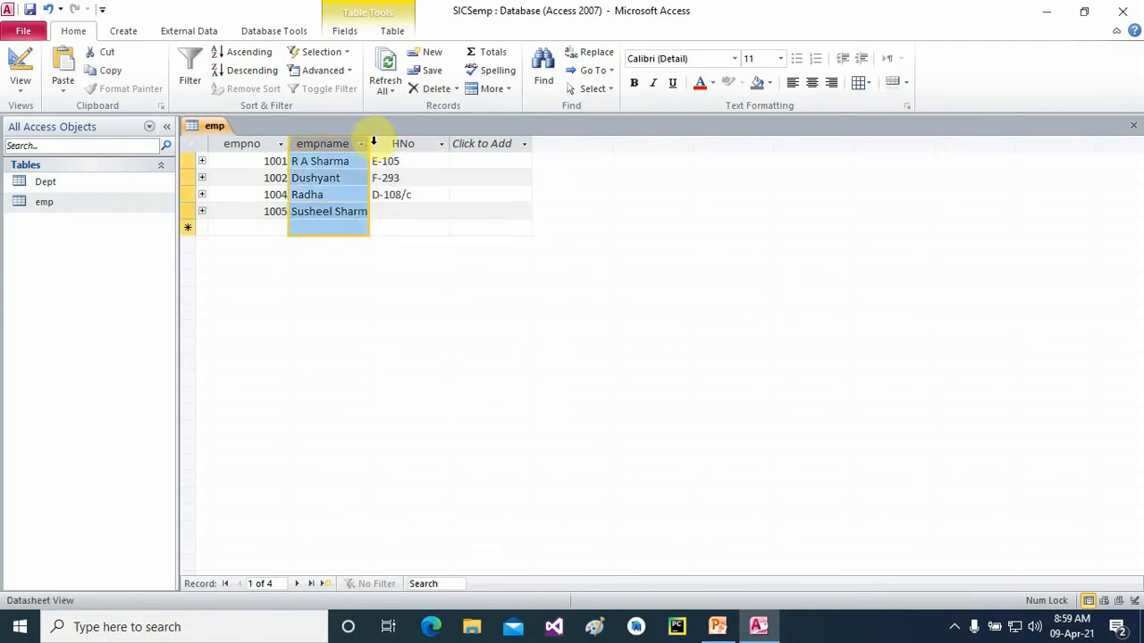
left_click_drag(370, 143, 399, 143)
left_click(419, 211)
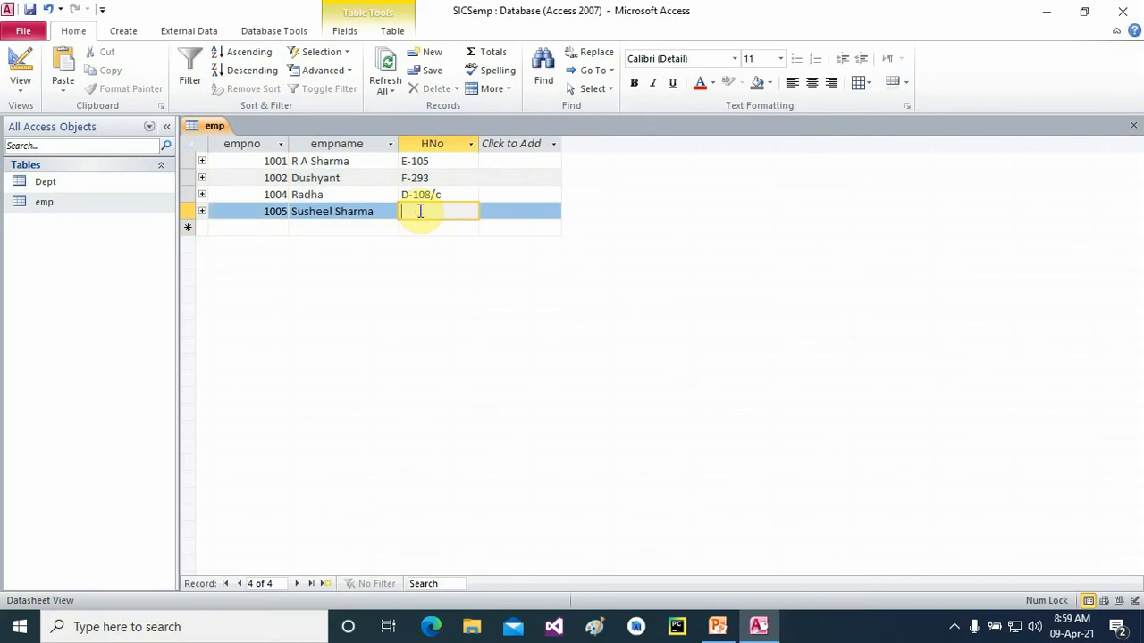
type("c-115")
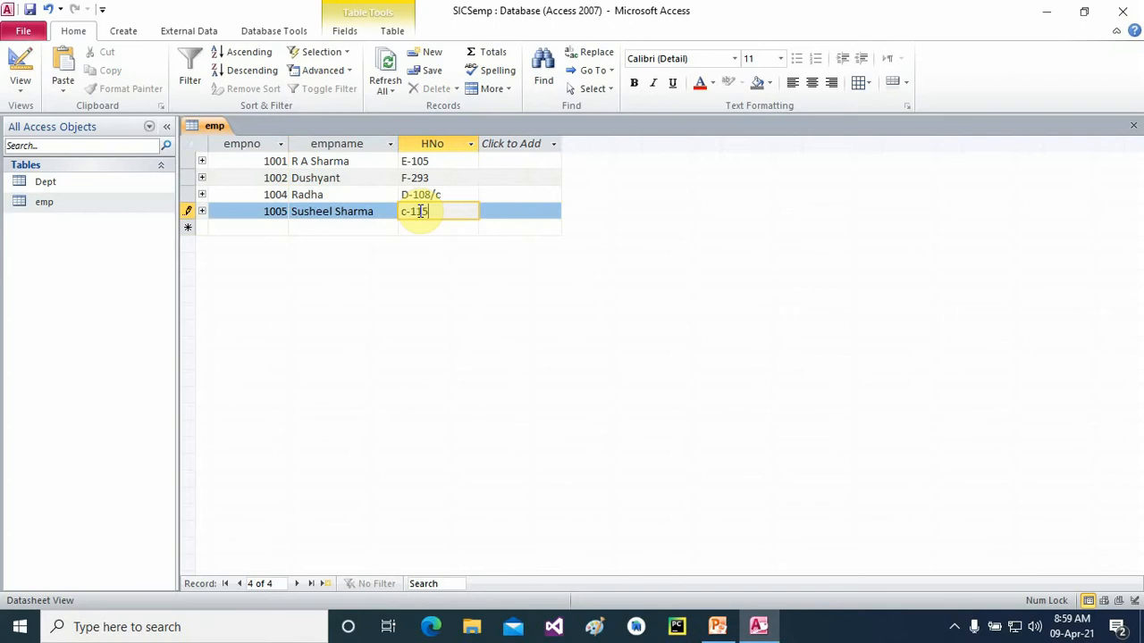
left_click(280, 226)
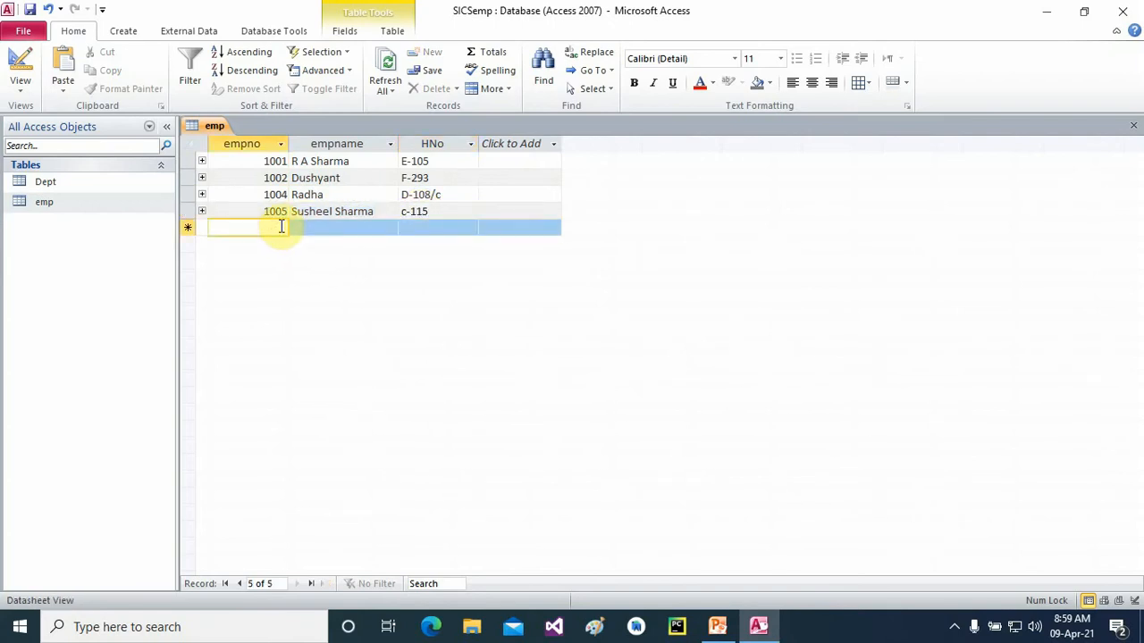
- Enter record 1010 with the employee's name and house number
type("1010")
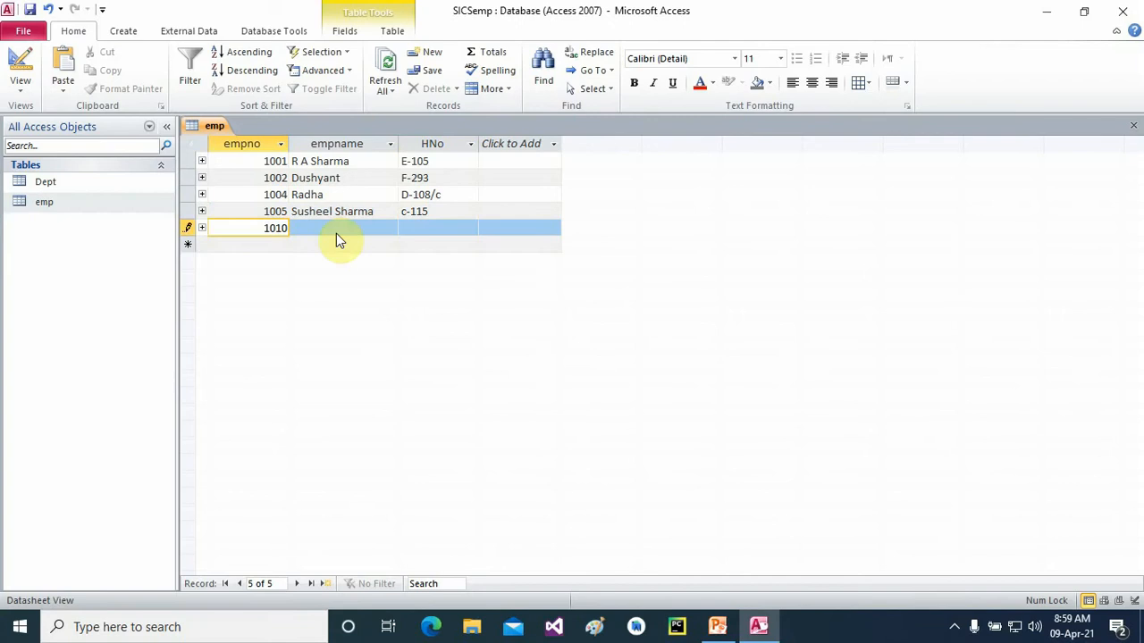
left_click(336, 227)
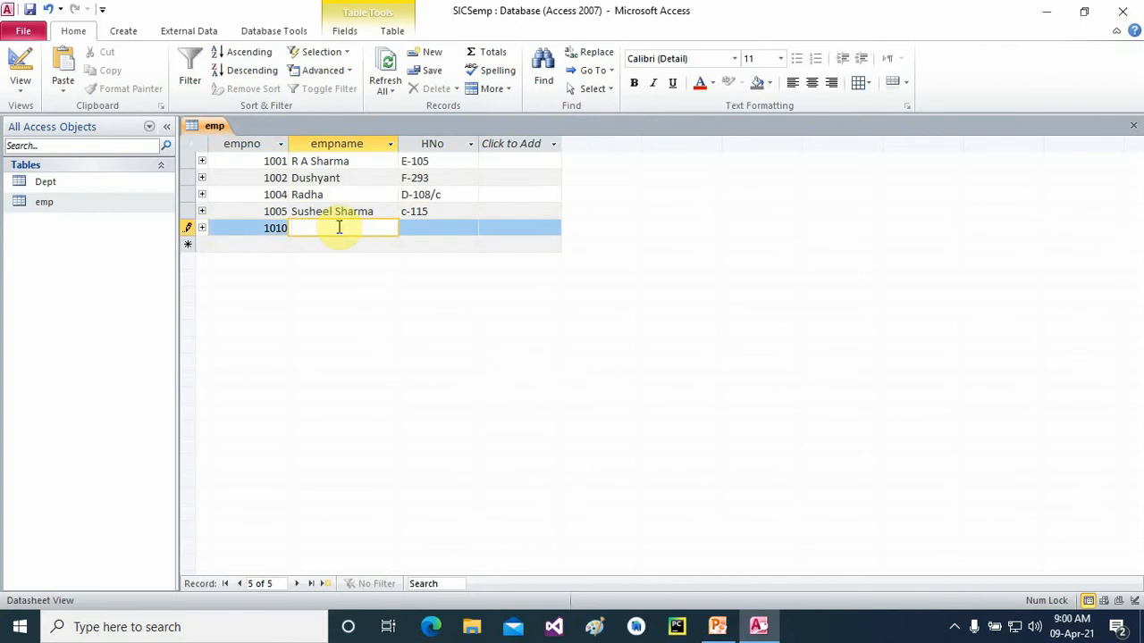
left_click(453, 230)
type("c")
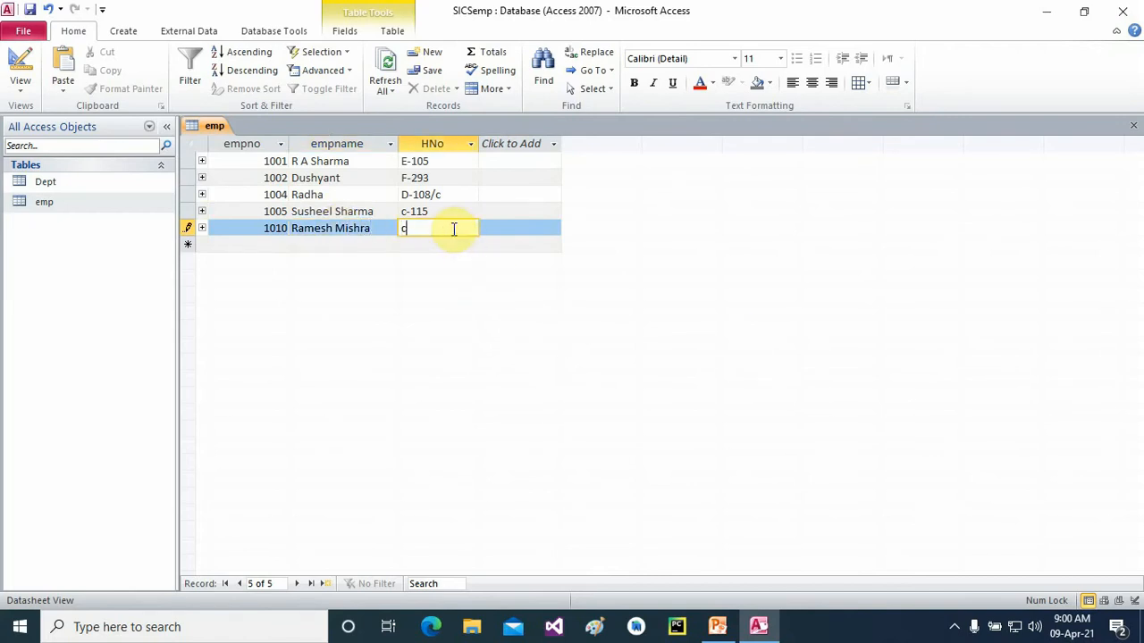
type("-119")
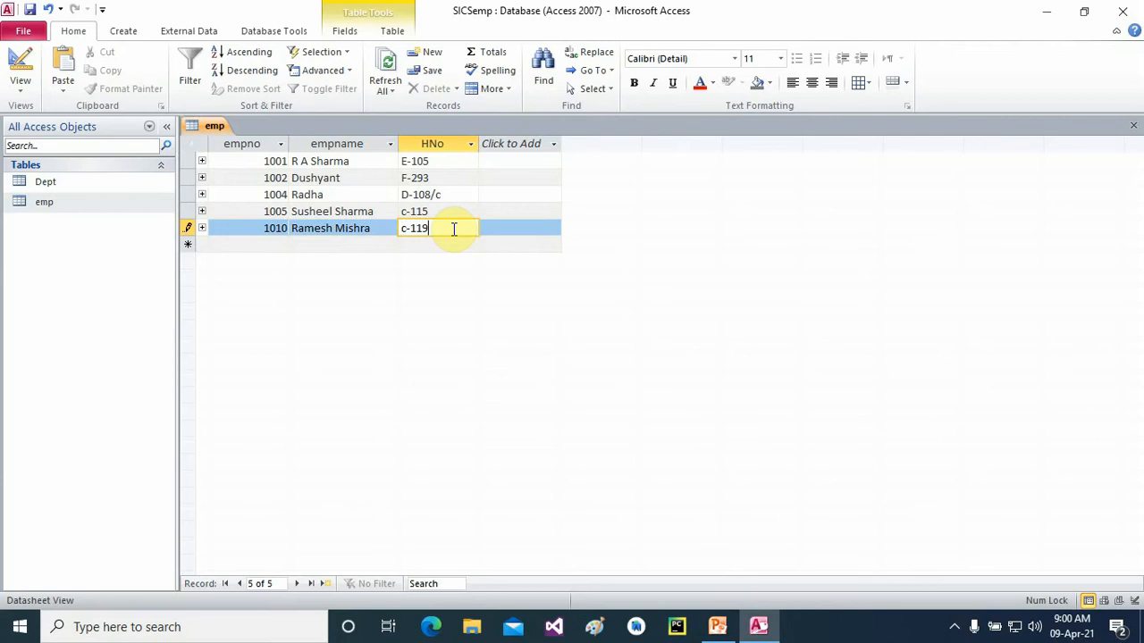
left_click(202, 162)
left_click(202, 214)
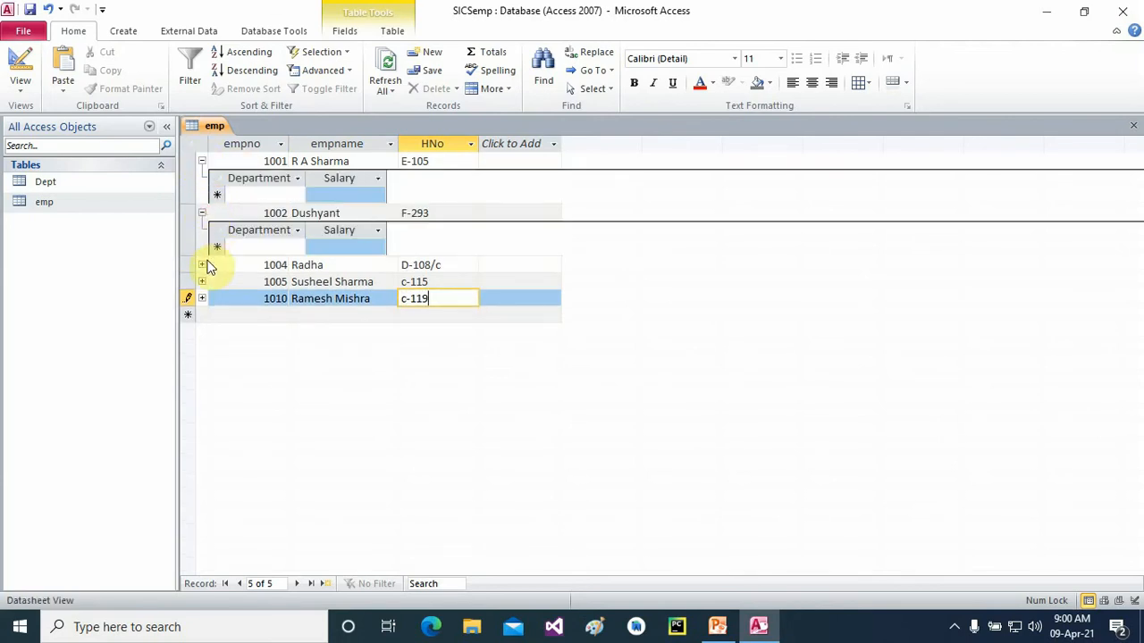
left_click(202, 264)
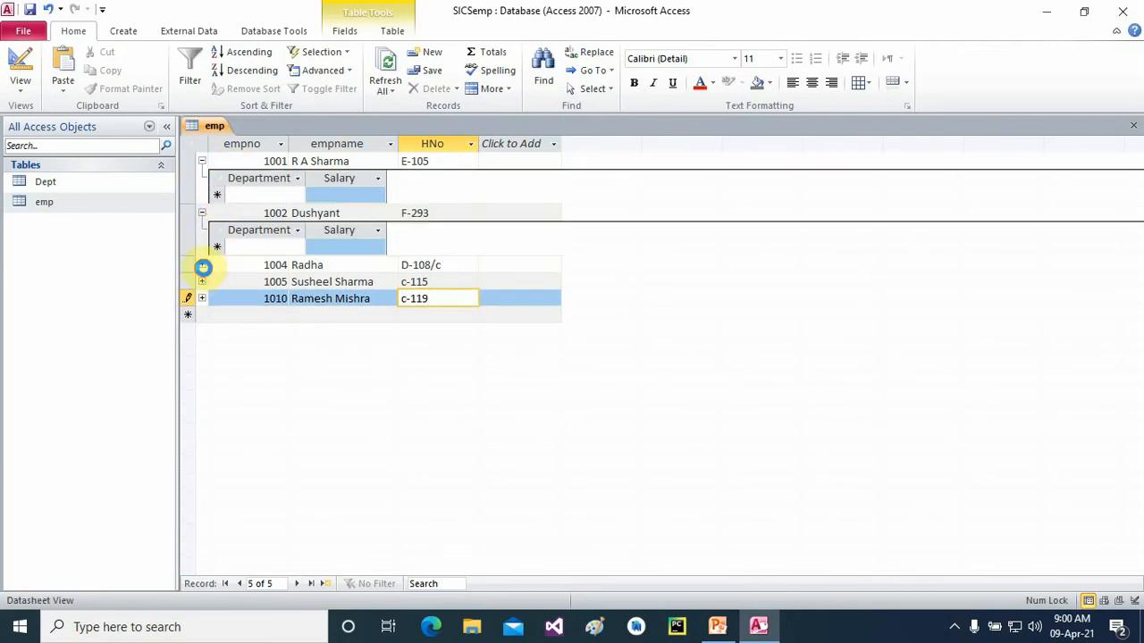
left_click(202, 161)
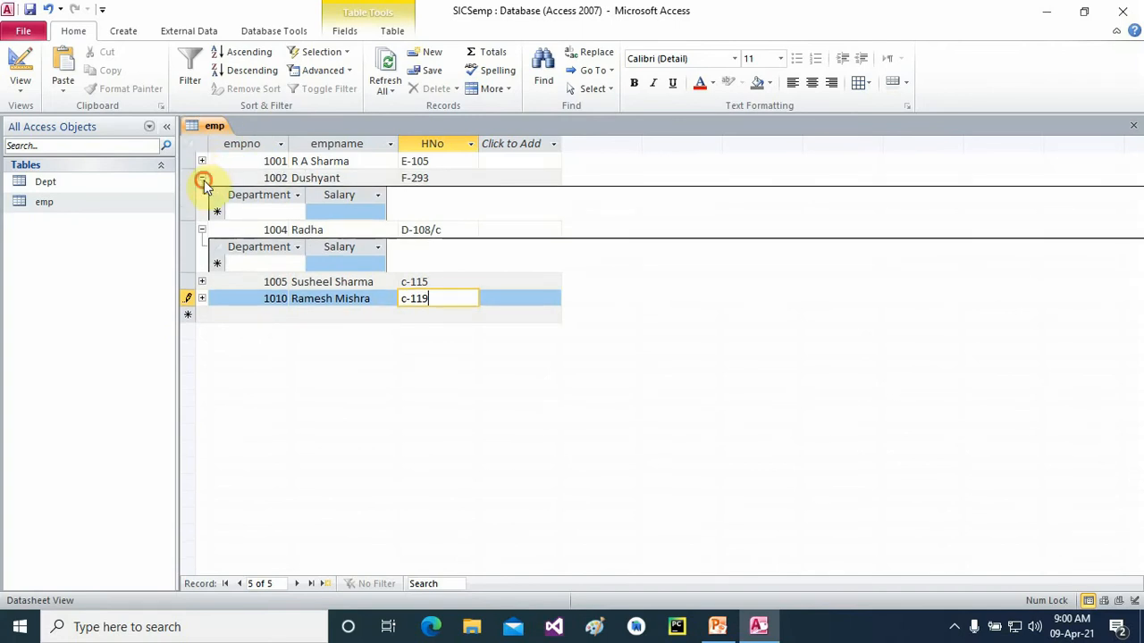
left_click(202, 178)
left_click(202, 195)
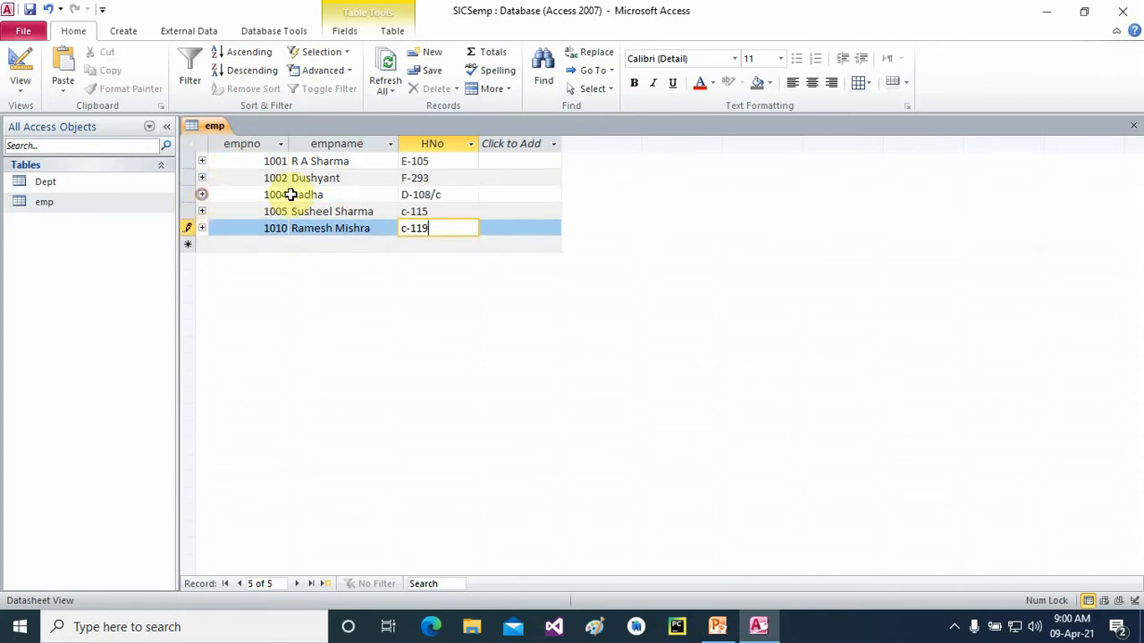
- Close the emp table, keeping its layout changes, and open the Dept datasheet
left_click(1133, 125)
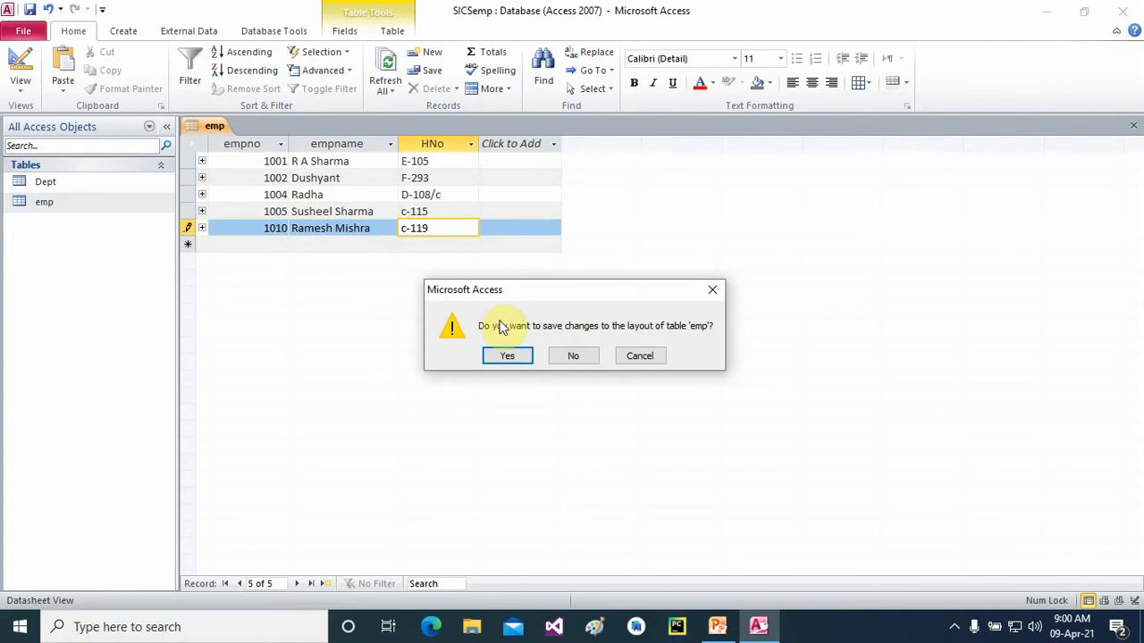
left_click(507, 355)
left_click(51, 184)
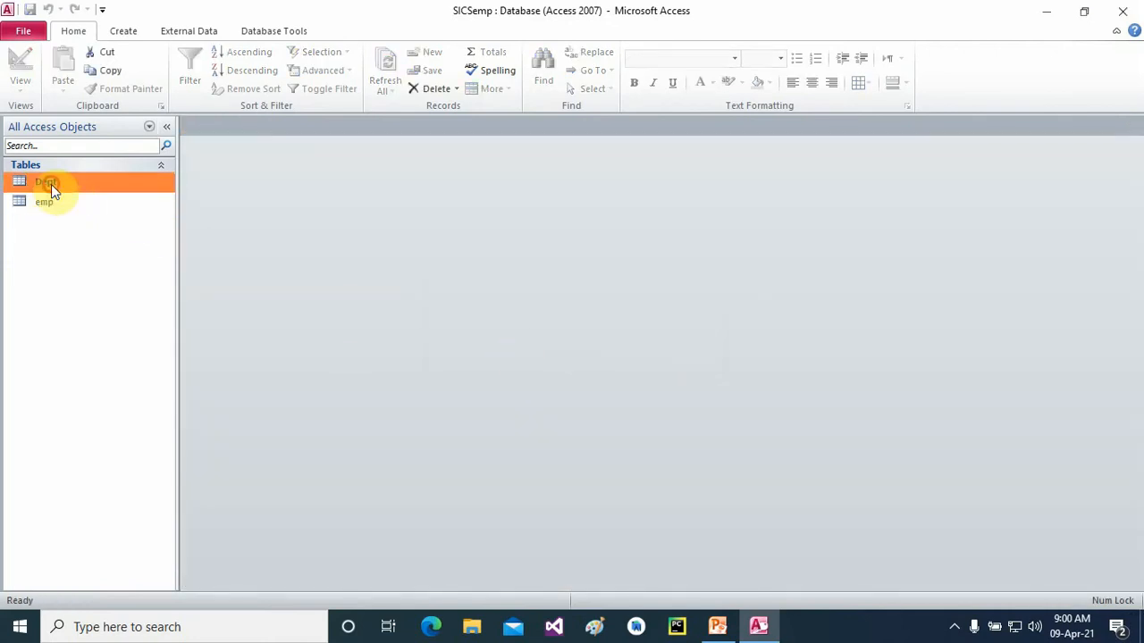
double_click(45, 202)
double_click(45, 184)
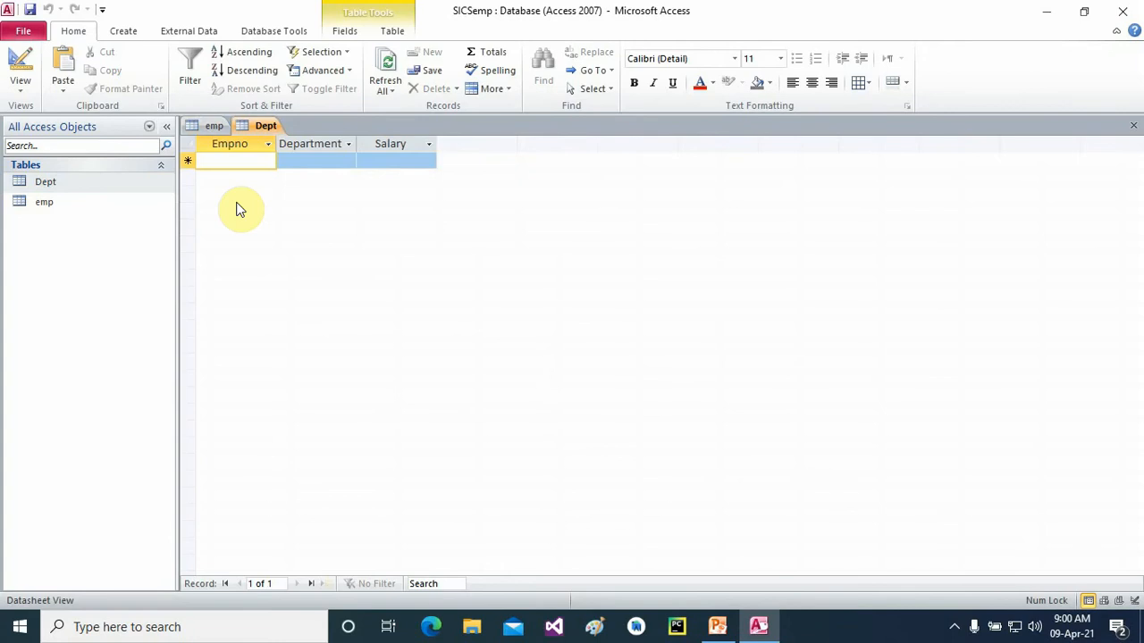
- Enter Dept records 1002 Admin 20000 and 1004 Computer 18000
type("1002")
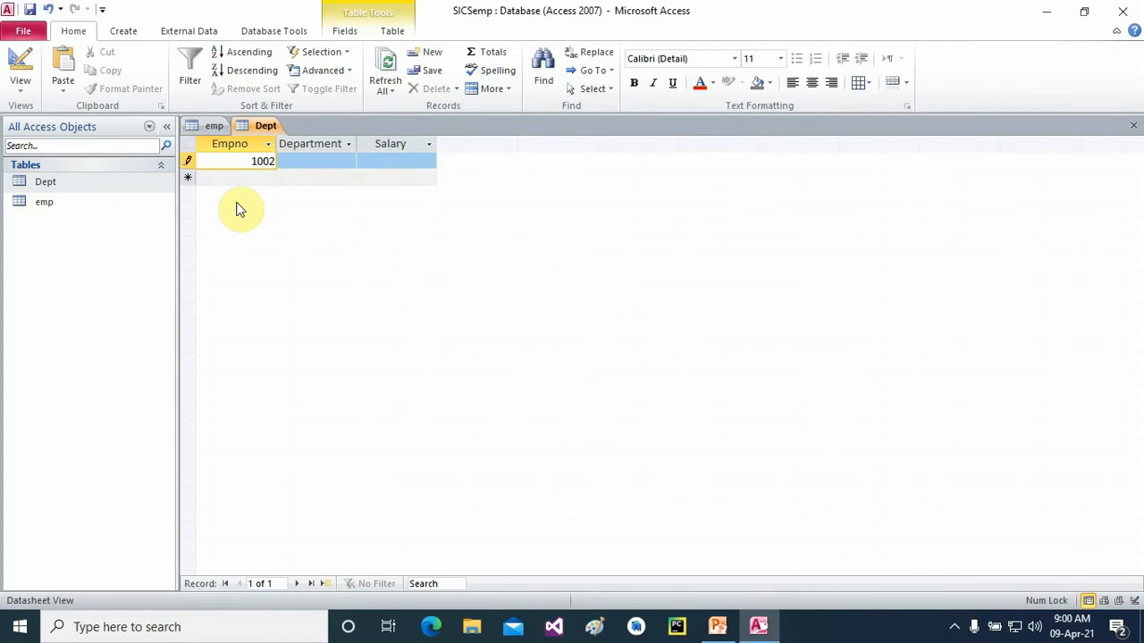
left_click(301, 161)
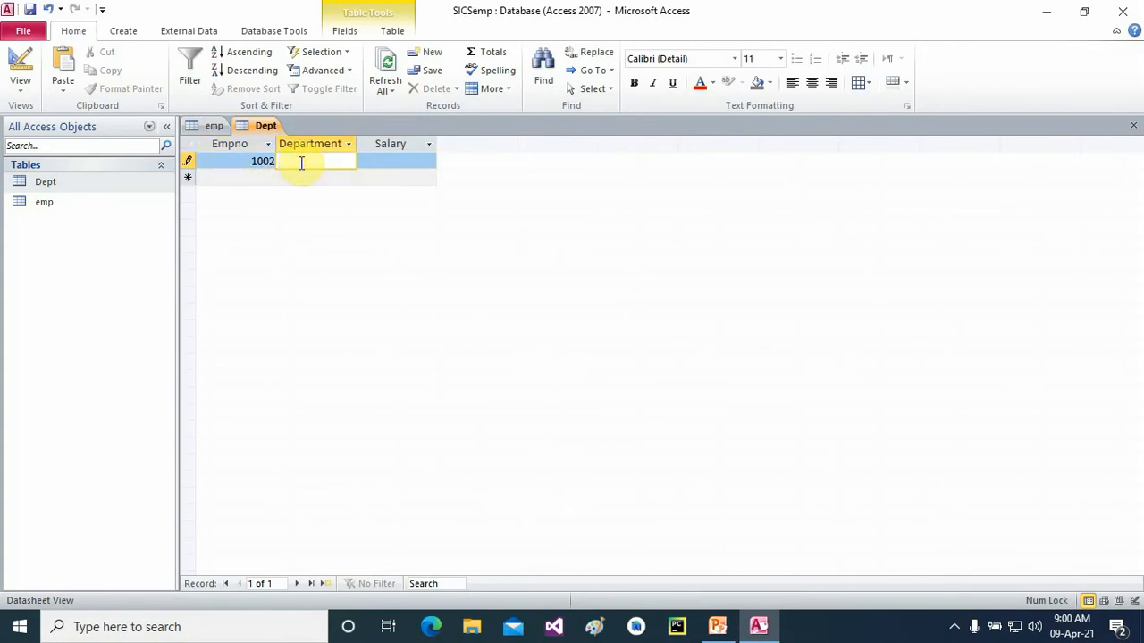
type("Admin")
key("Tab")
type("2")
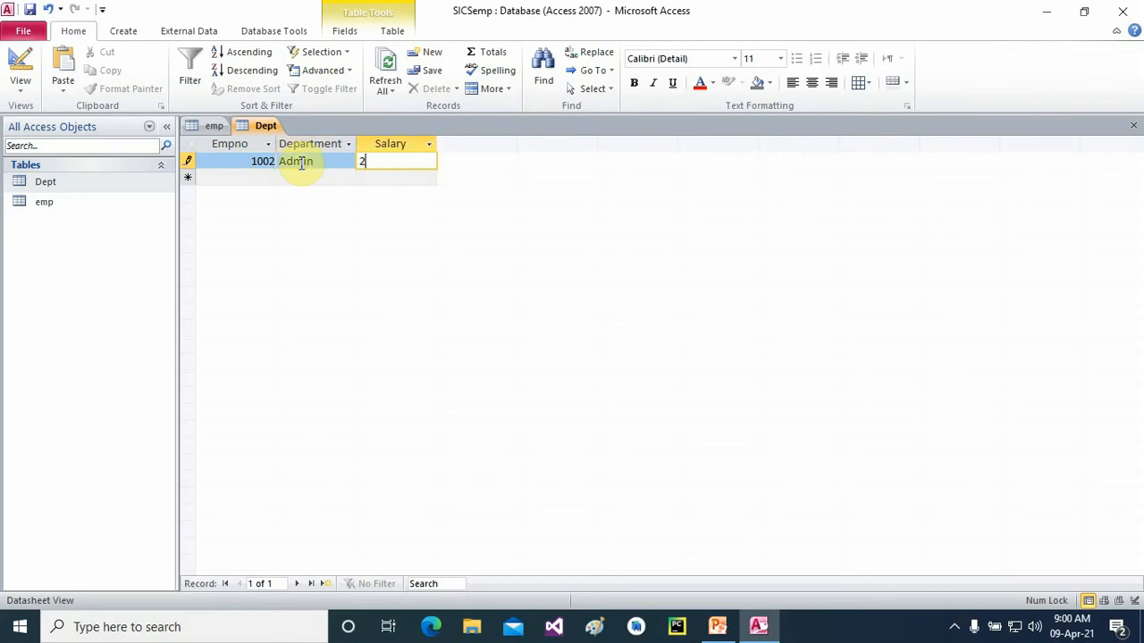
type("0000")
key("Tab")
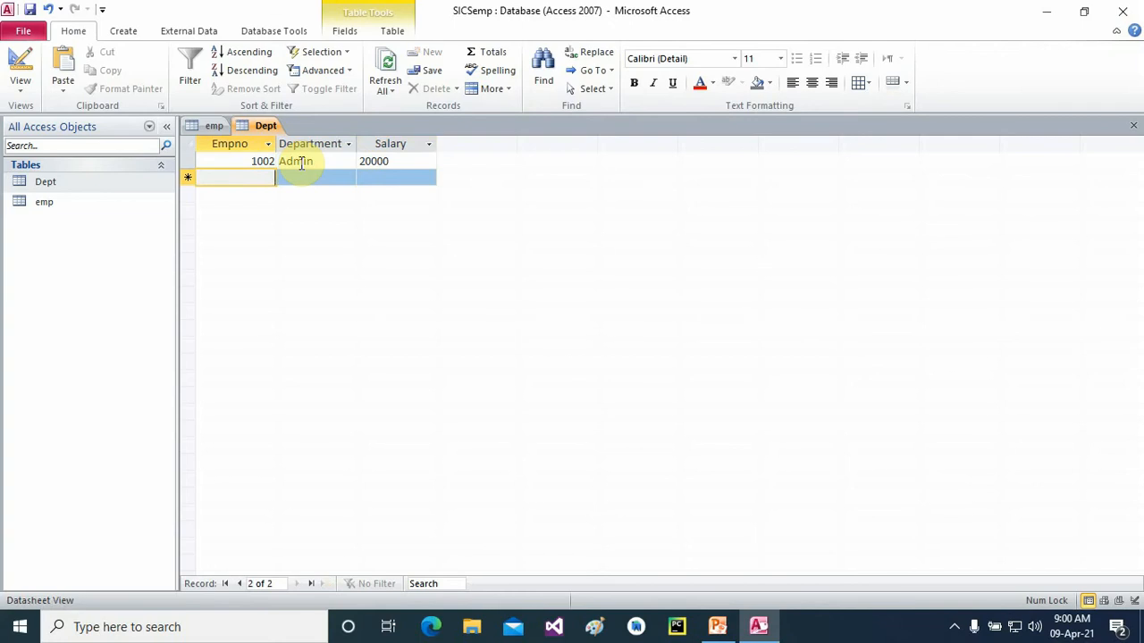
type("1004")
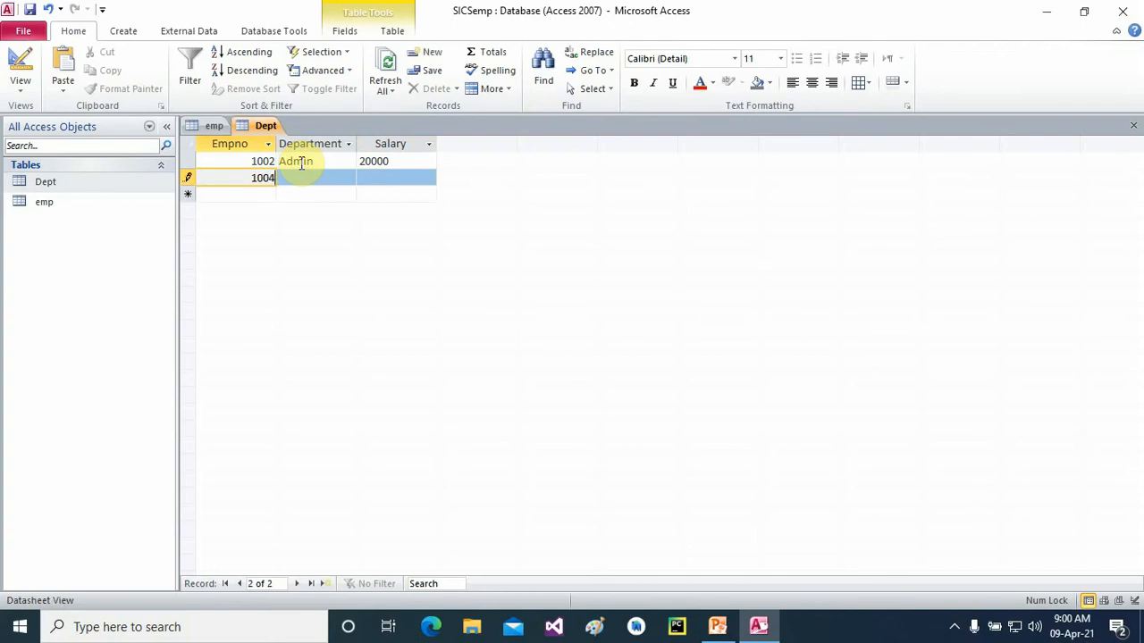
key("Tab")
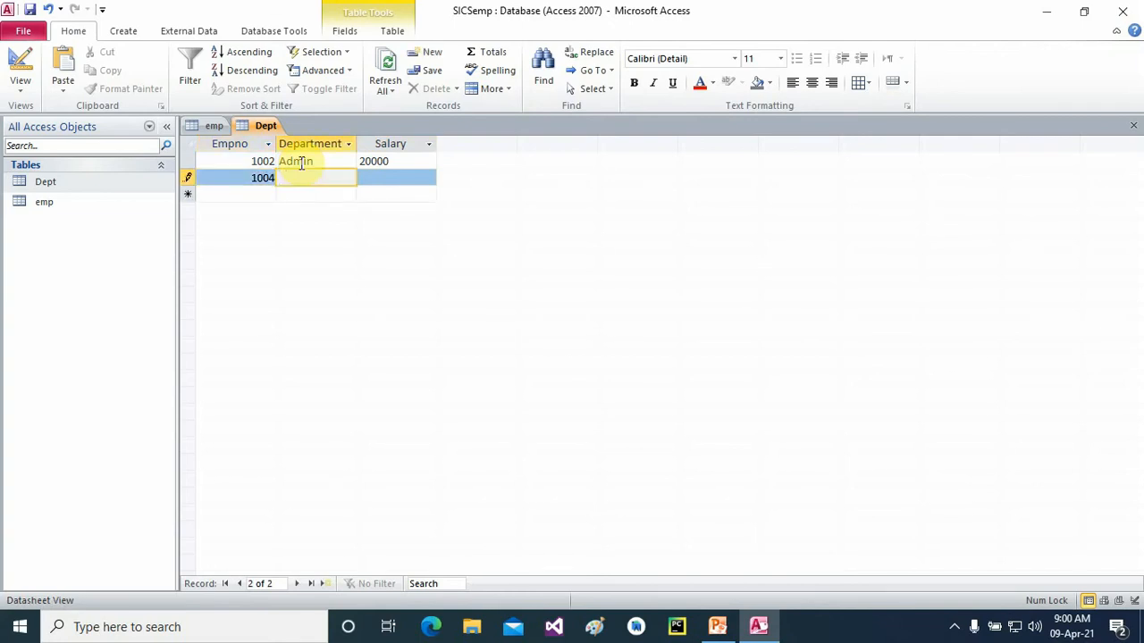
type("Computer")
key("Tab")
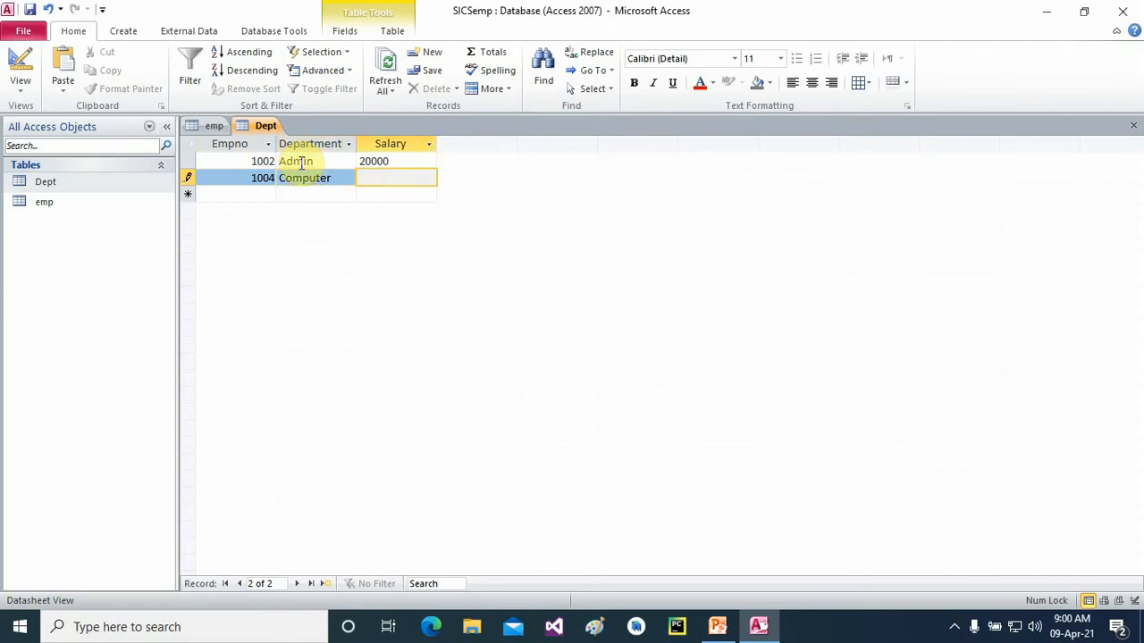
type("18000")
key("Tab")
- Enter Dept records 1005 Admin 60000 and 1006 Computer 860
type("1005")
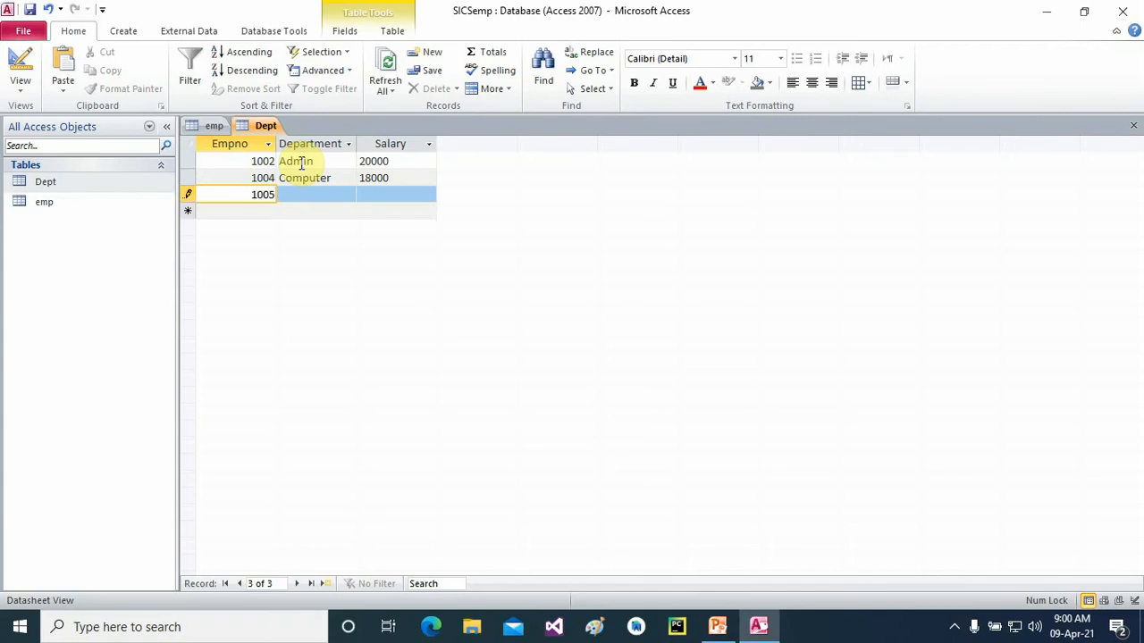
key("Tab")
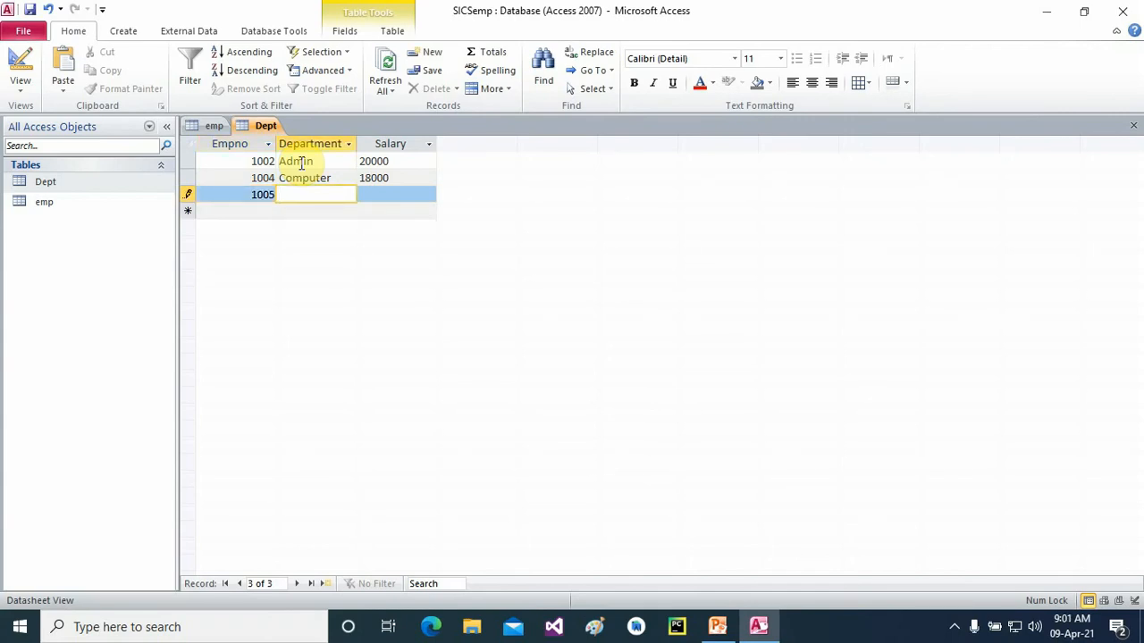
type("Admin")
key("Tab")
type("60000")
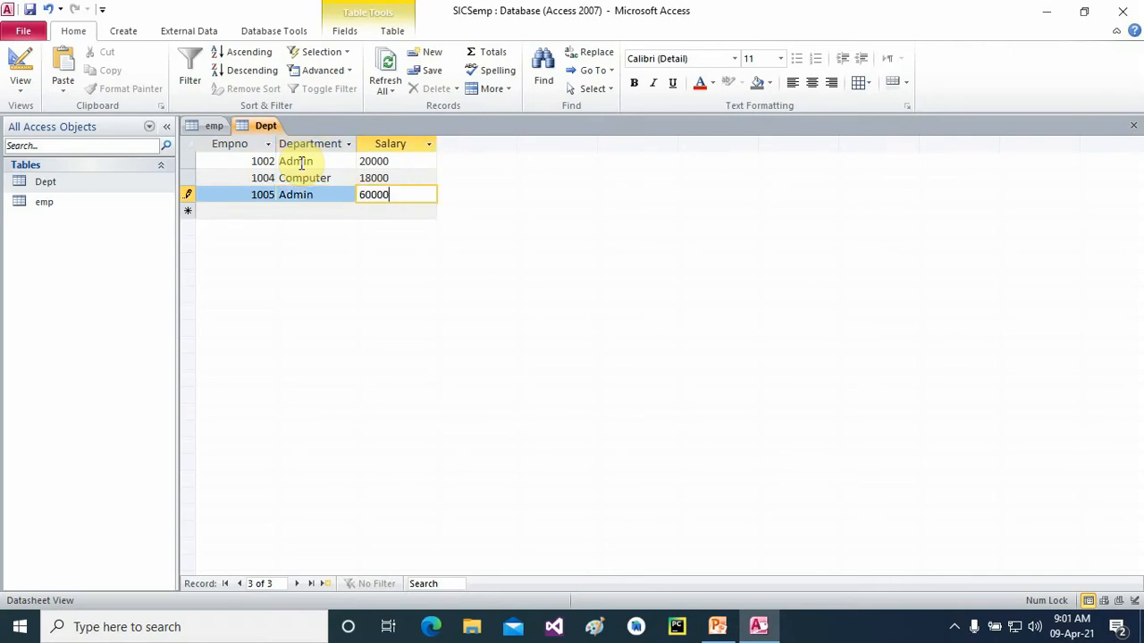
key("Tab")
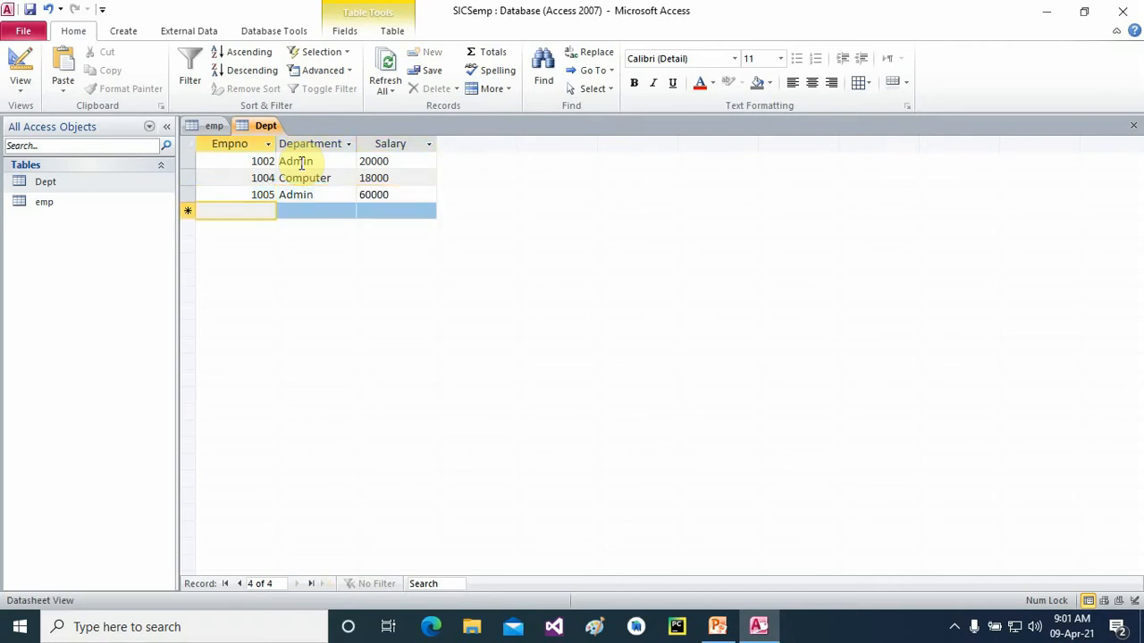
type("1006")
key("Tab")
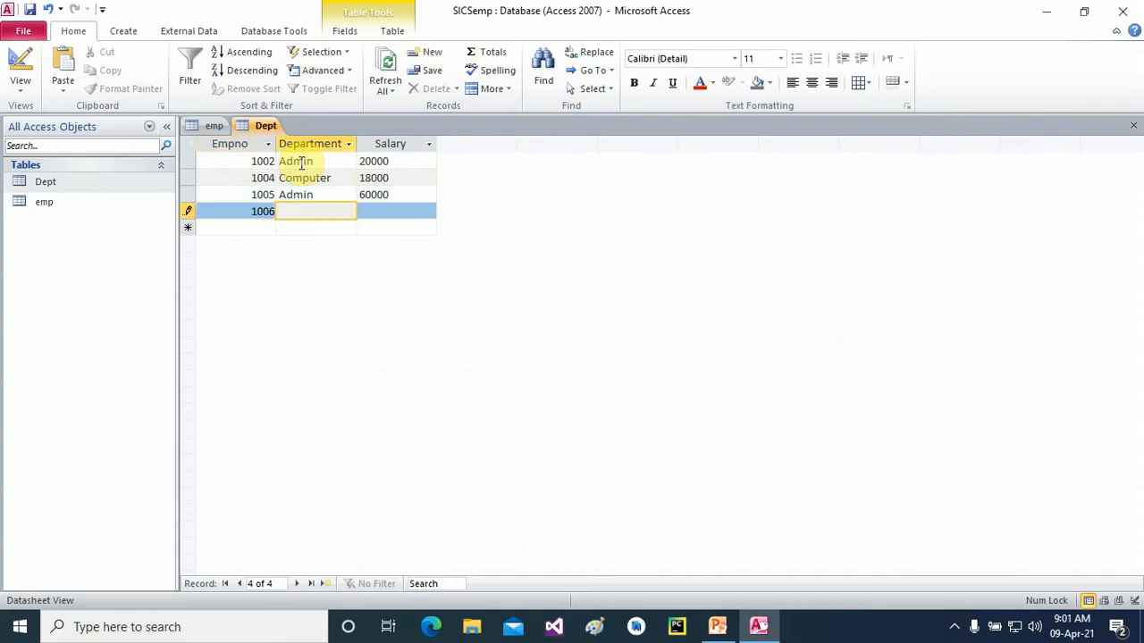
type("Computer")
key("Tab")
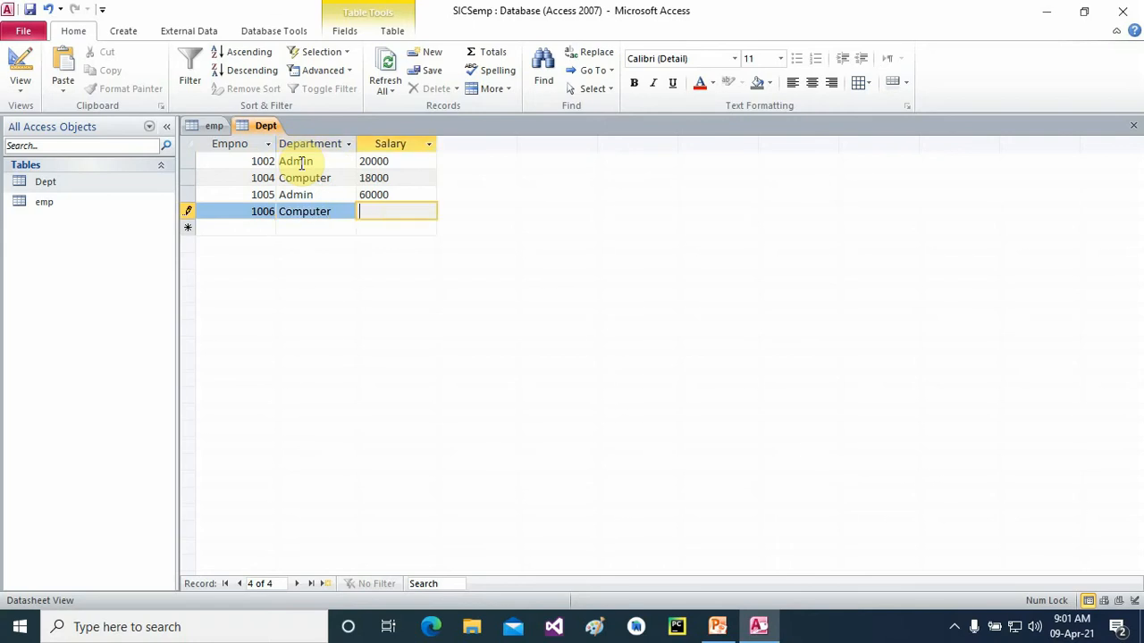
type("860")
key("Tab")
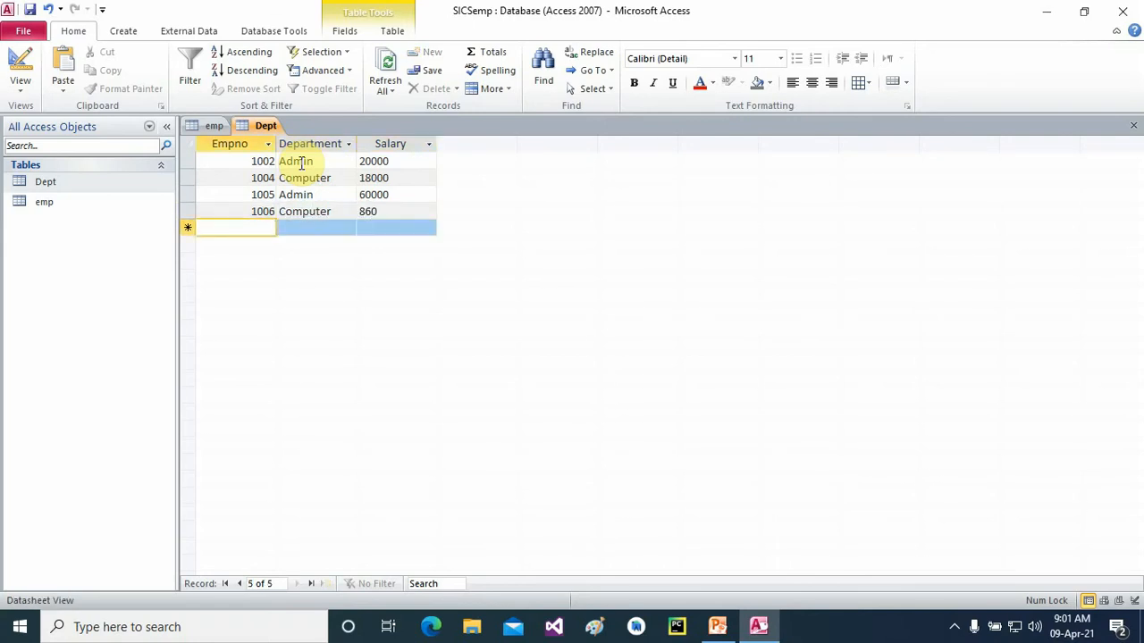
- Add record 1011 Electronics 2000, correcting the department spelling, and save the table
type("1011")
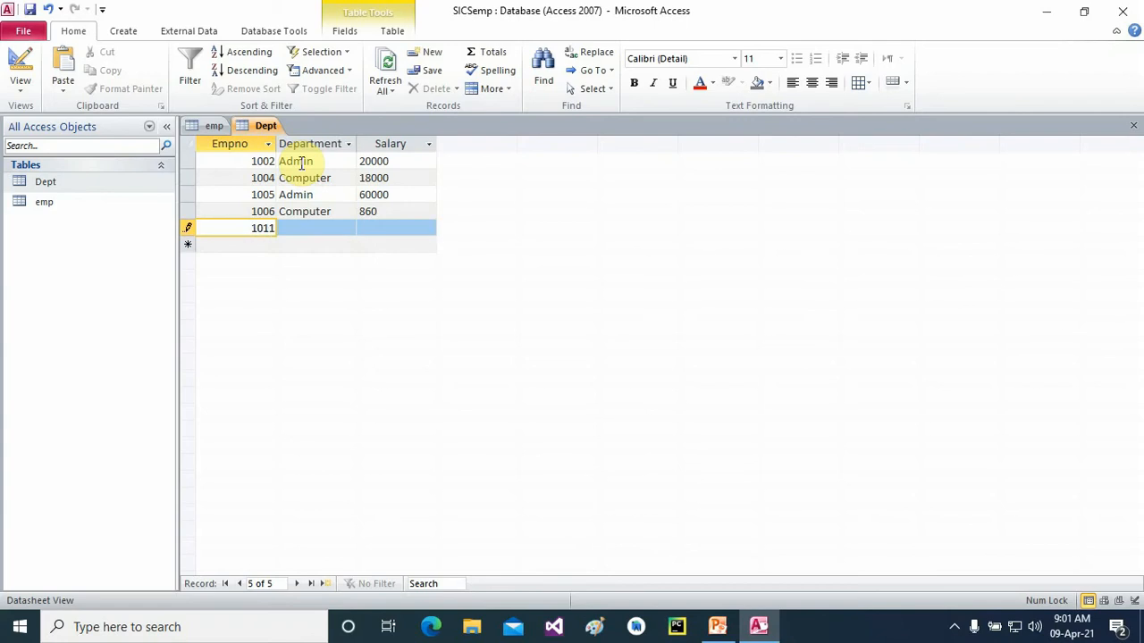
key("Tab")
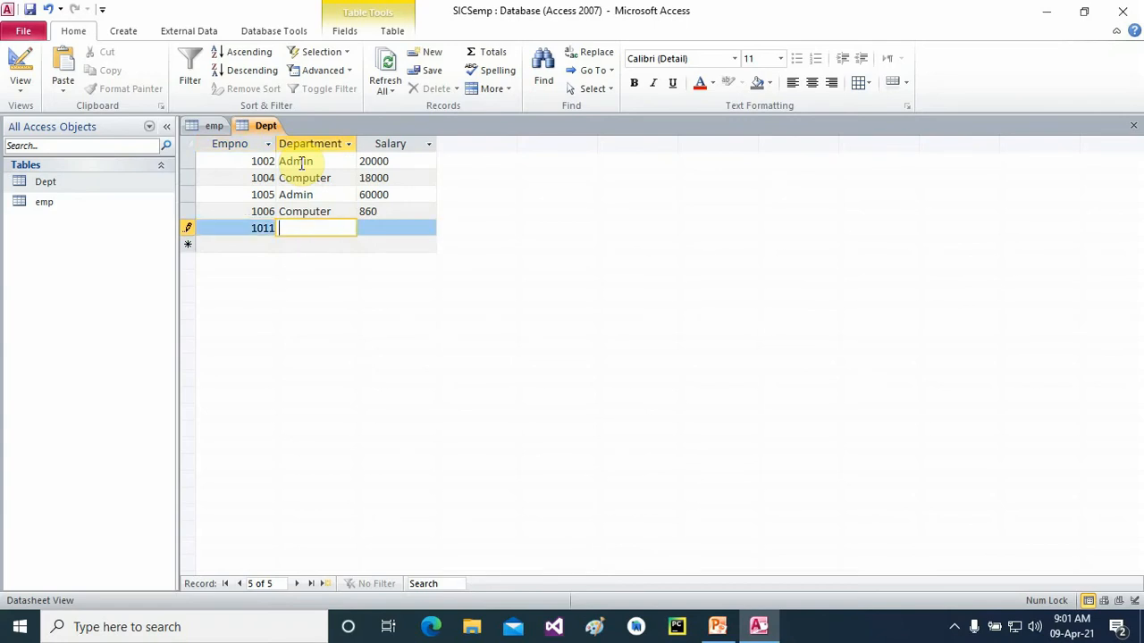
type("E")
type("lec")
type("tr")
type("oi")
type("ni")
type("cx")
key("BackSpace")
key("BackSpace")
type("s")
key("Tab")
type("2000")
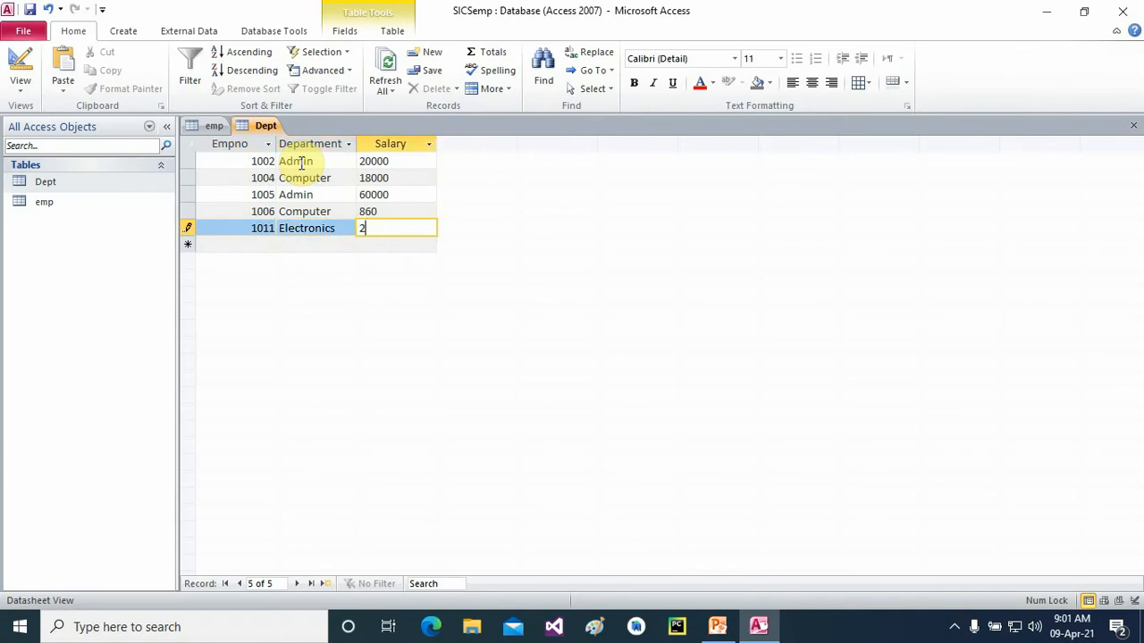
left_click(31, 10)
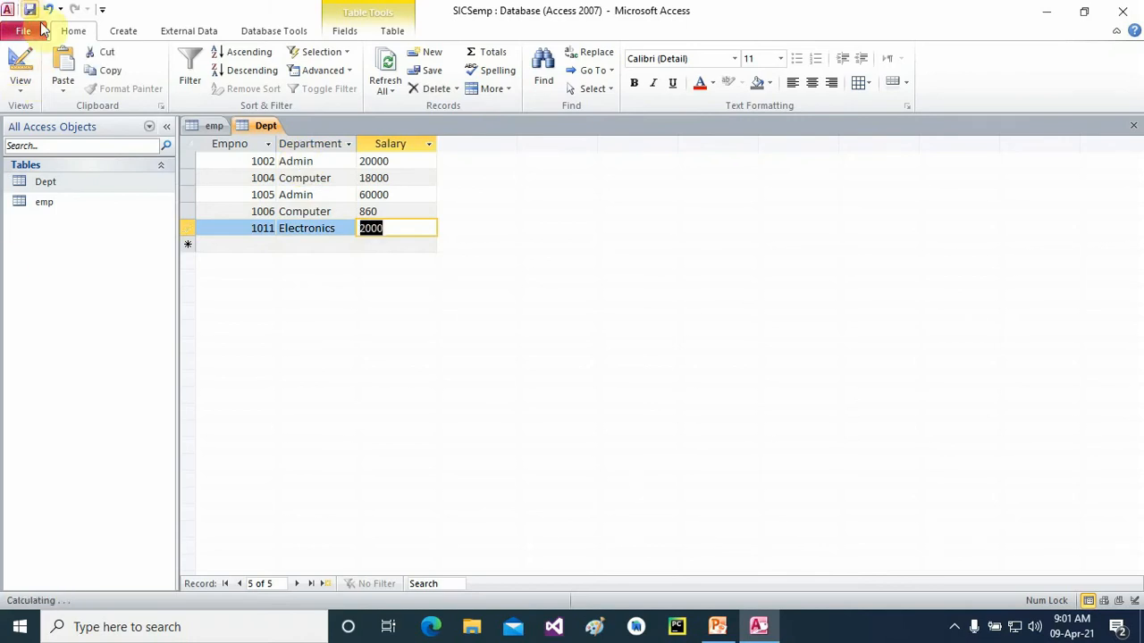
- Close Dept, check the linked Dept entries for emp records 1001, 1002, 1004, 1005 and 1010, then close emp
left_click(1133, 125)
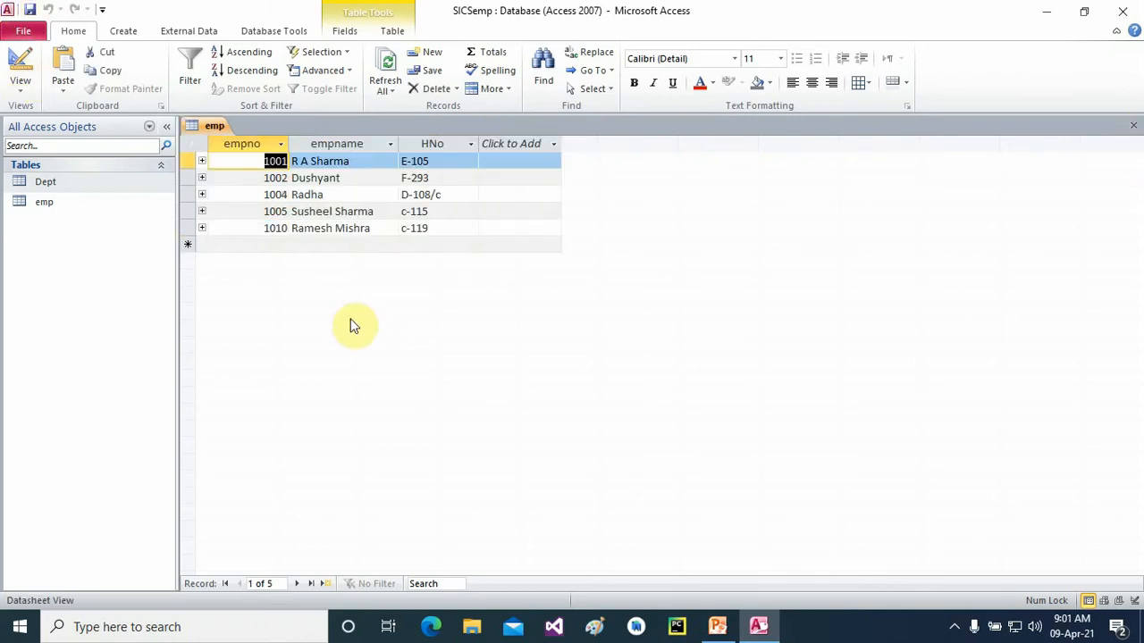
left_click(202, 162)
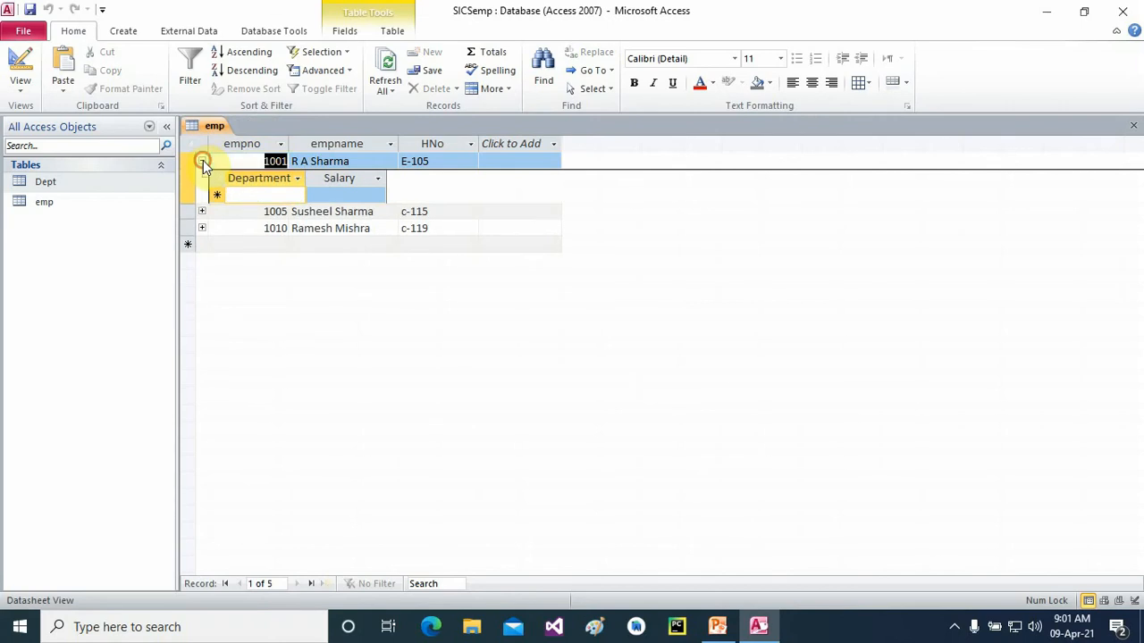
left_click(202, 161)
left_click(202, 178)
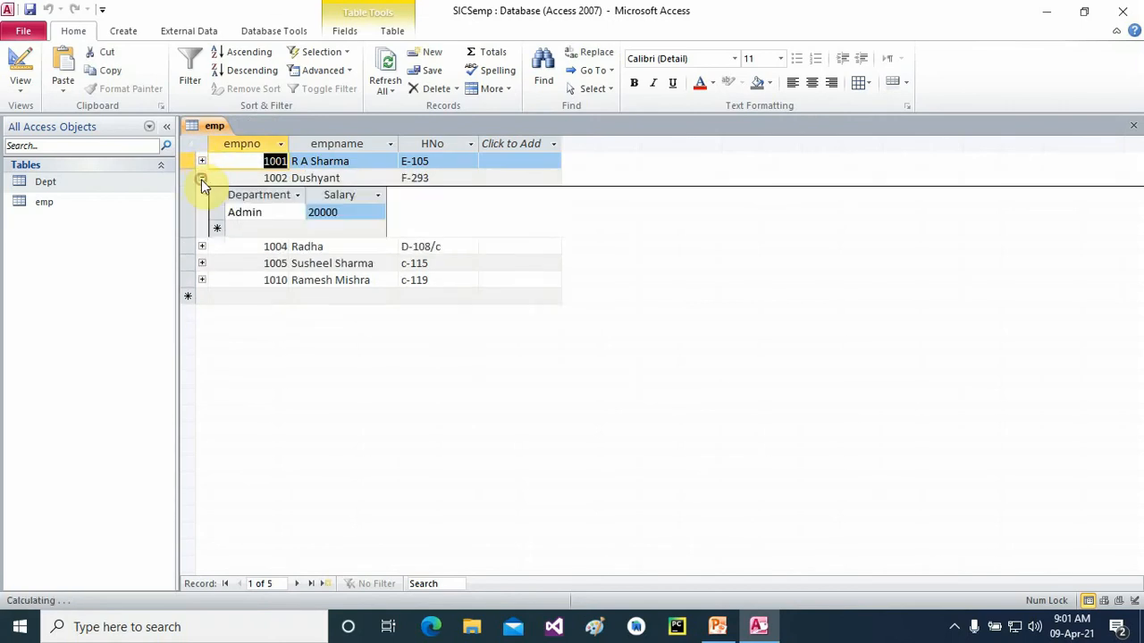
left_click(202, 246)
left_click(202, 315)
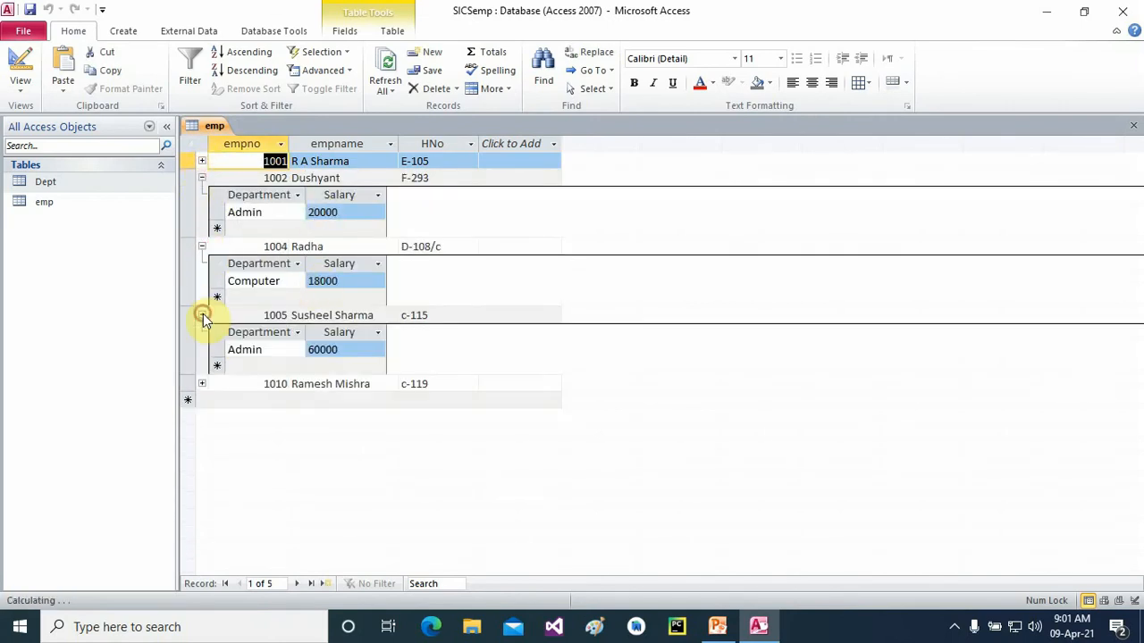
left_click(202, 384)
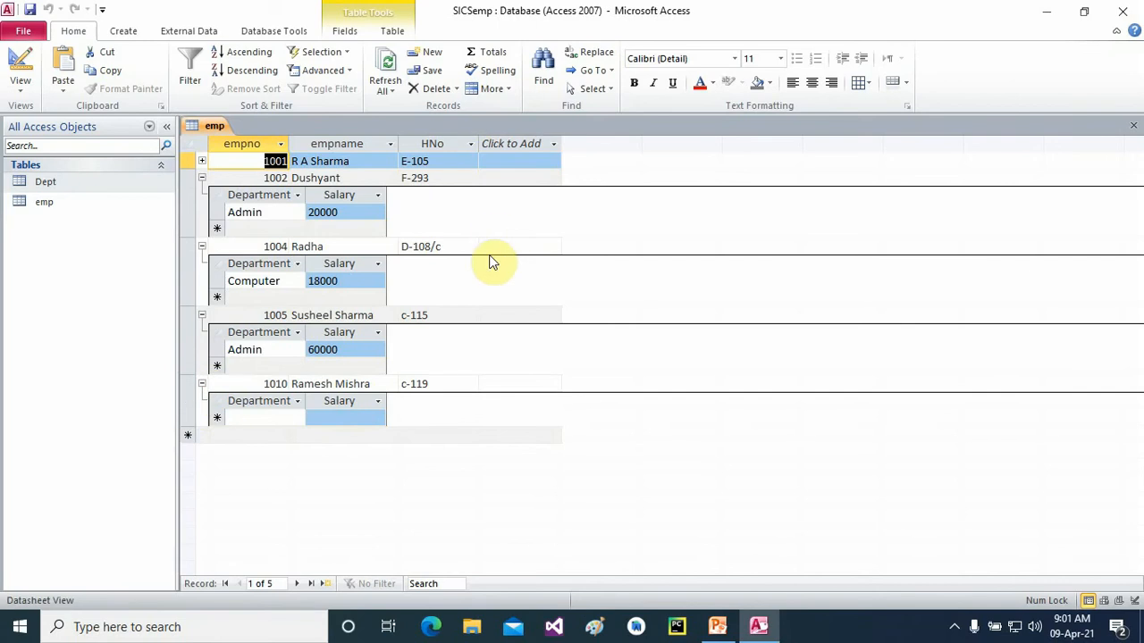
left_click(1133, 126)
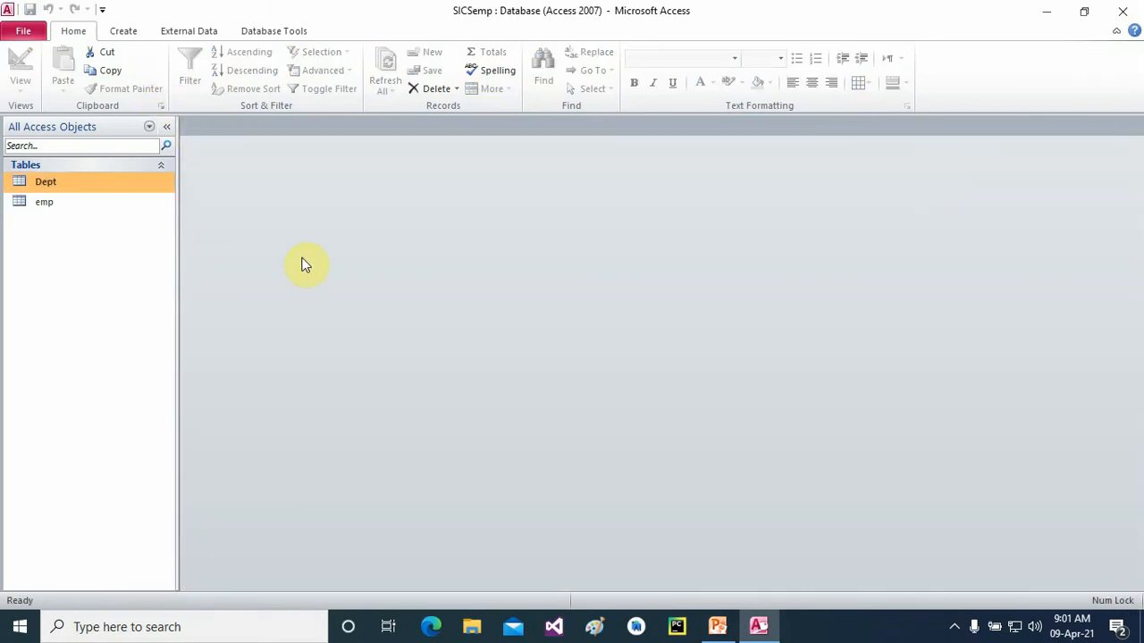
- Delete the existing emp–Dept relationship in the Relationships window
left_click(260, 36)
left_click(218, 67)
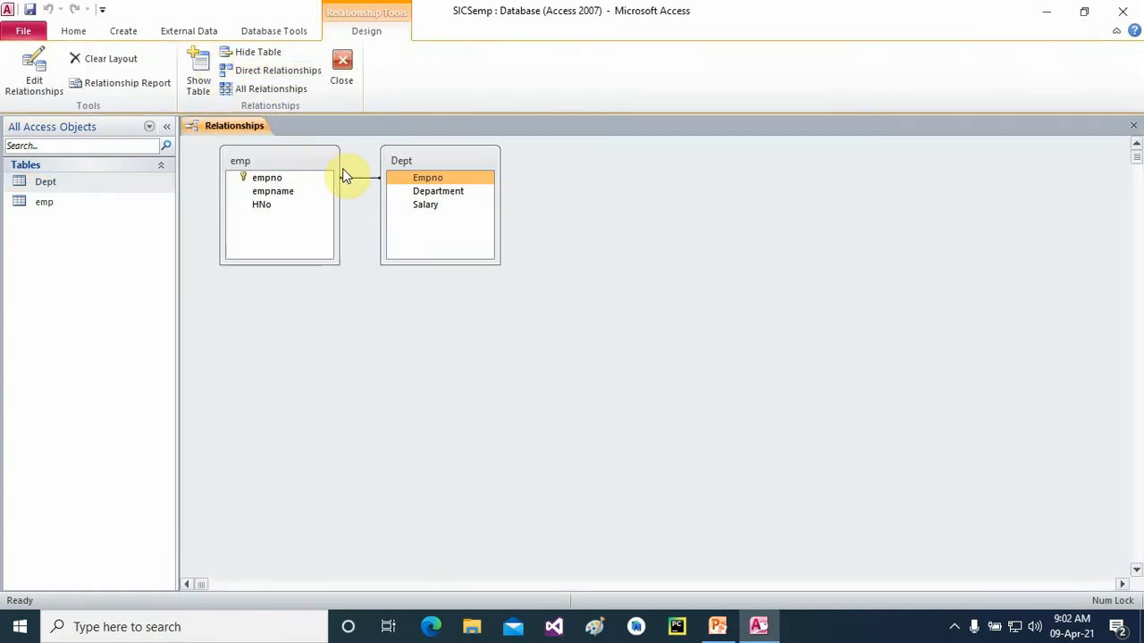
right_click(353, 185)
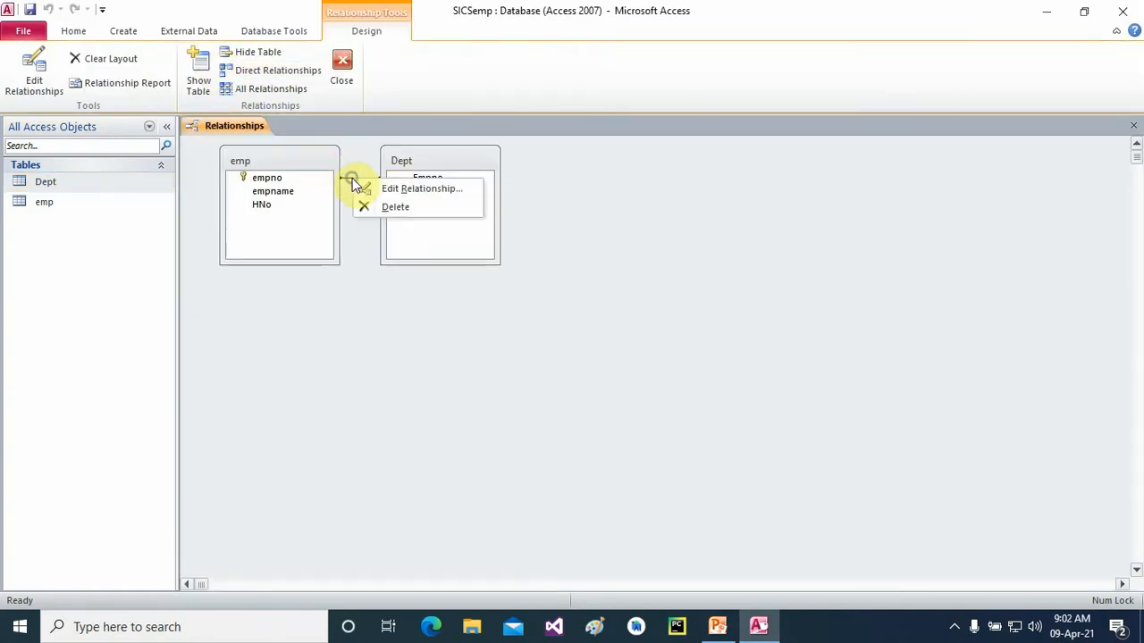
left_click(379, 205)
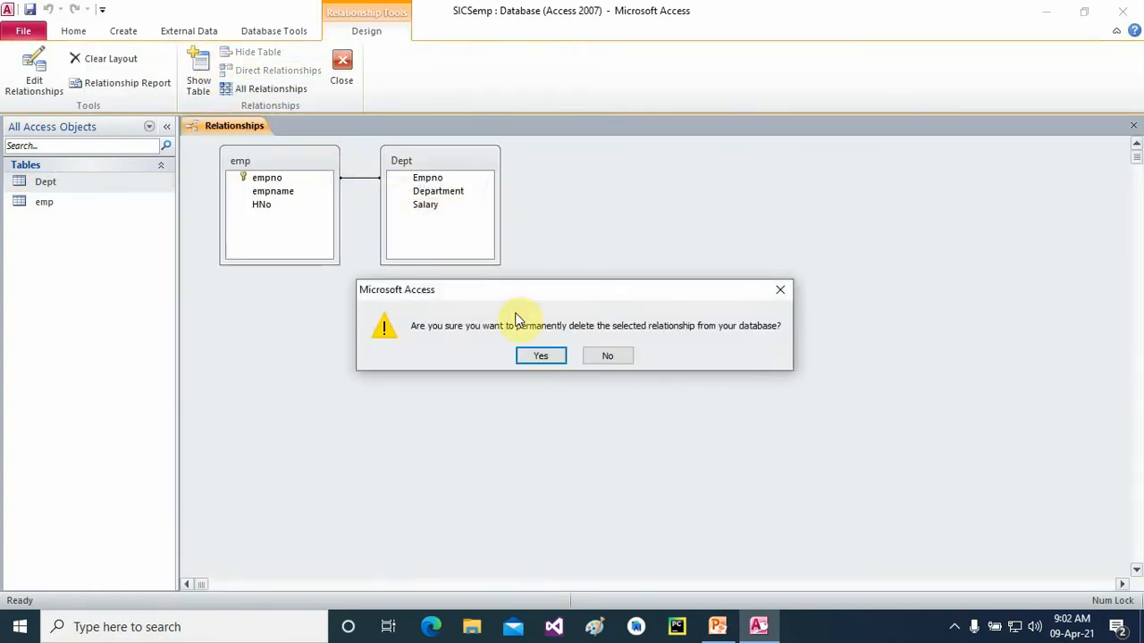
left_click(540, 355)
left_click(341, 69)
- Recreate the relationship by linking emp.empno to Dept.Empno as one-to-many
left_click(259, 37)
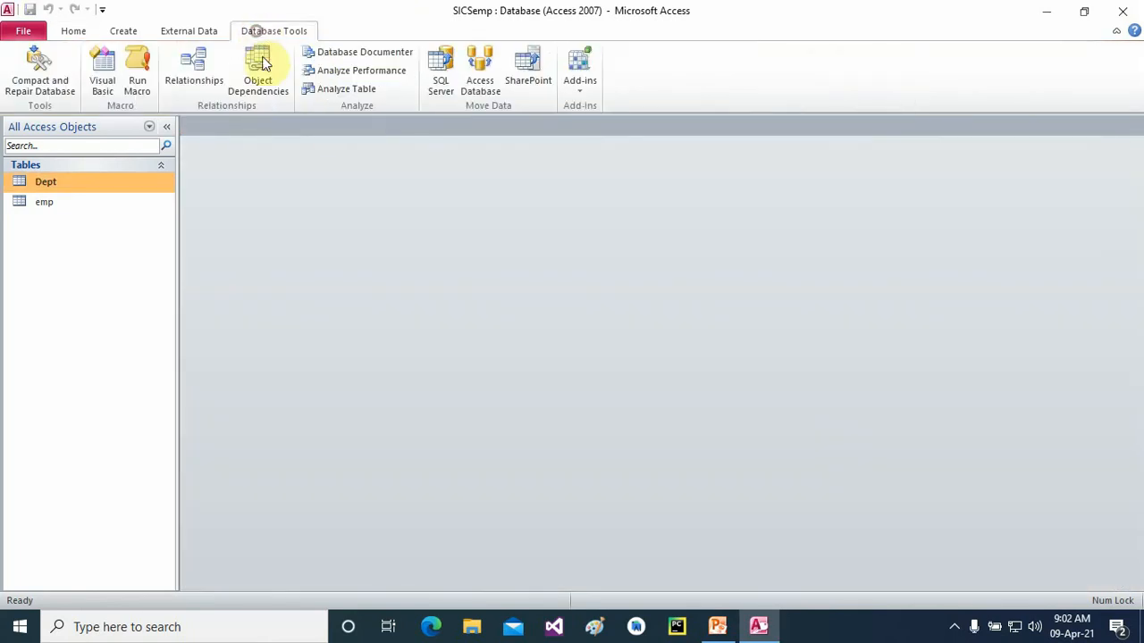
left_click(192, 71)
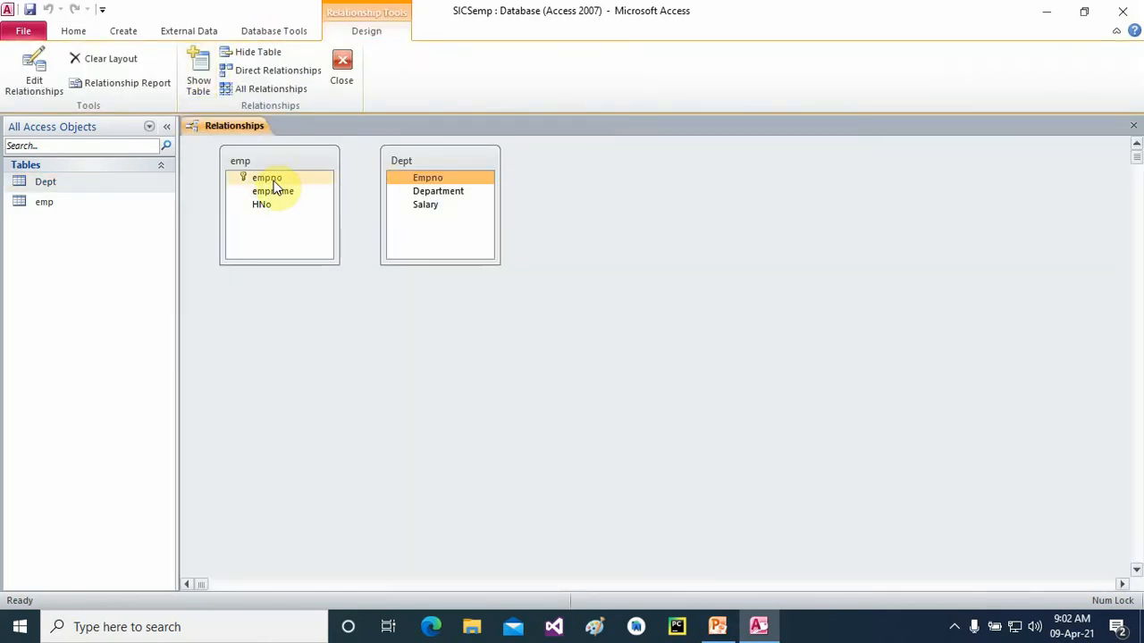
left_click_drag(272, 183, 413, 184)
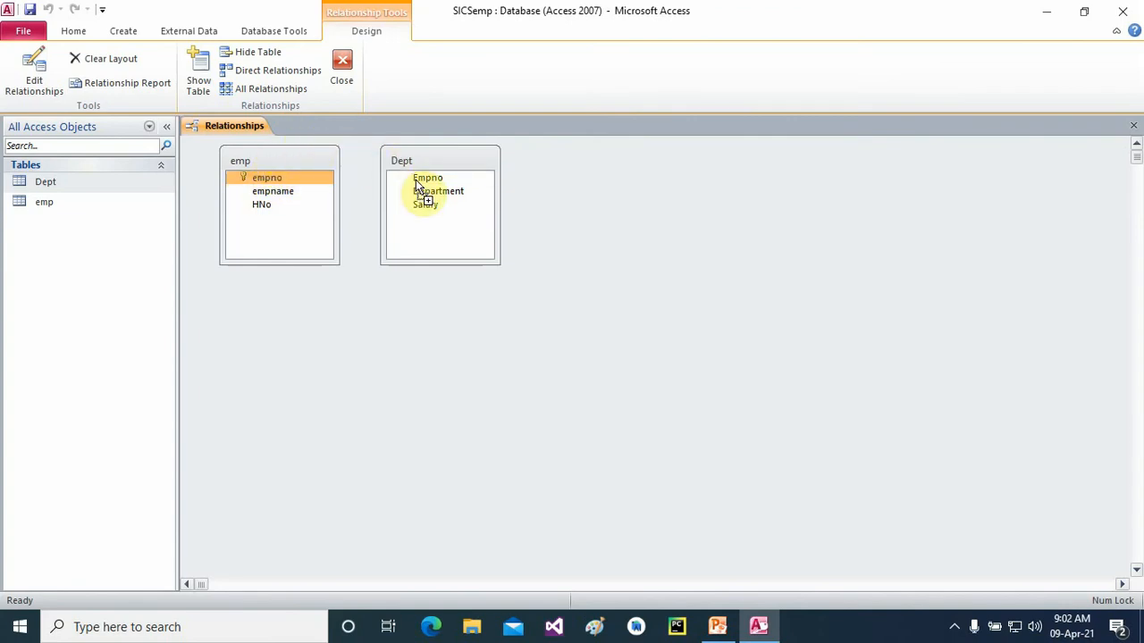
left_click_drag(416, 182, 416, 180)
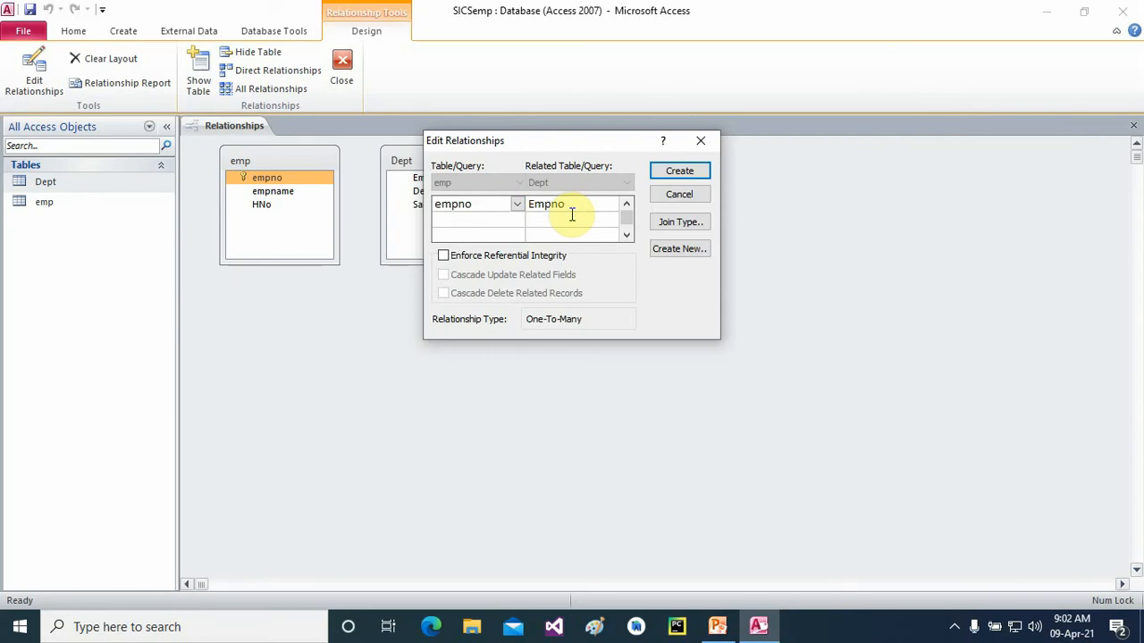
left_click(677, 175)
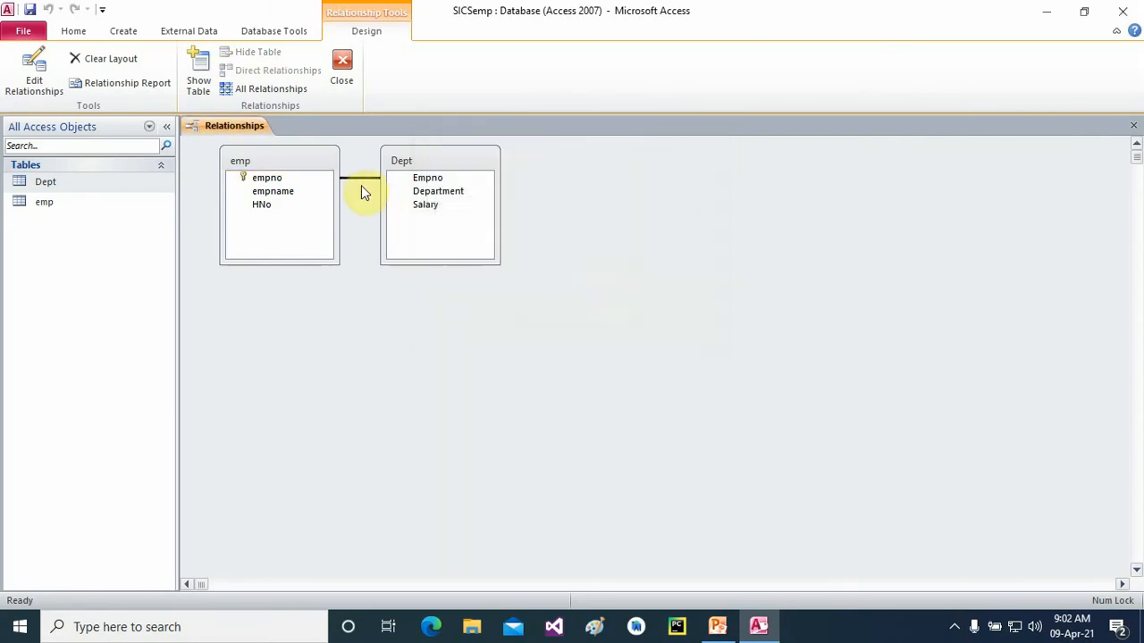
left_click(343, 76)
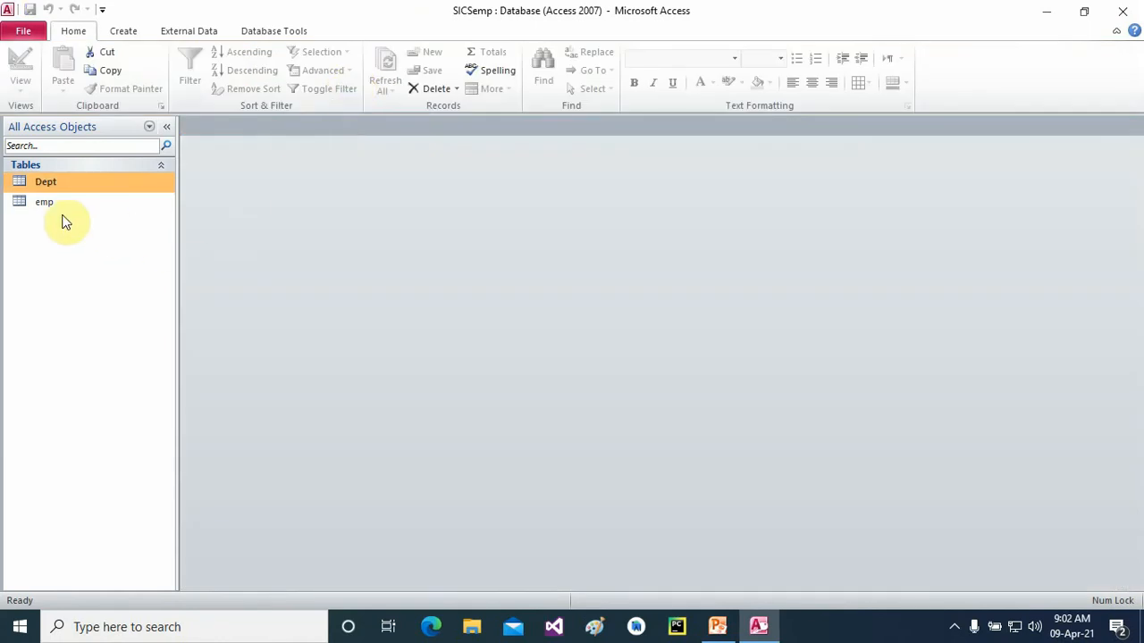
- Start a new design-view query containing the emp and Dept tables
left_click(134, 34)
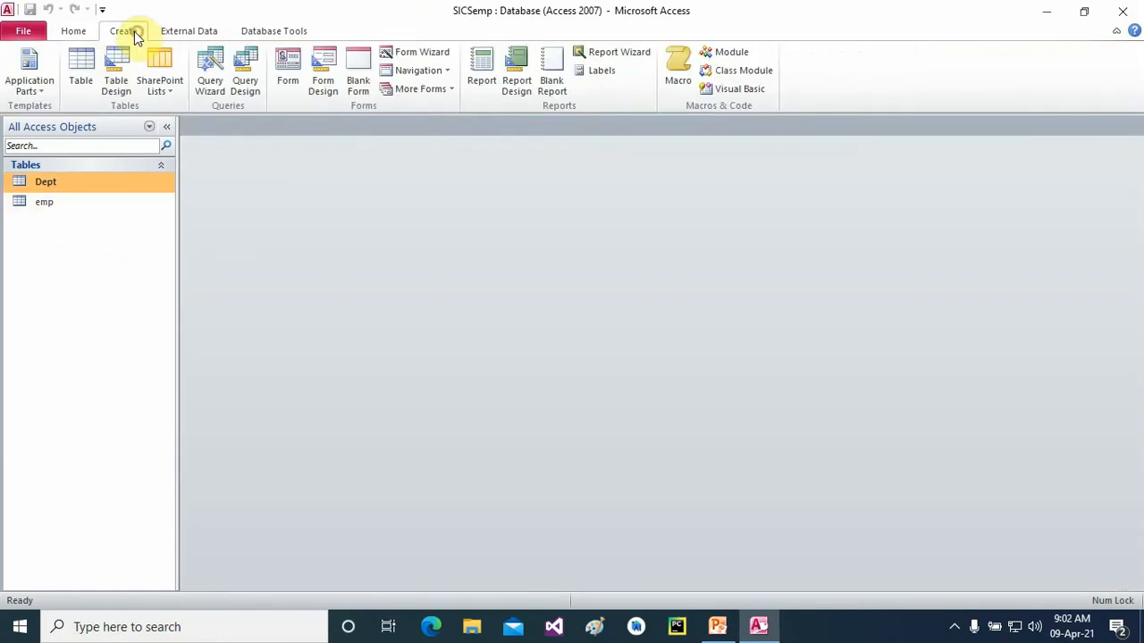
left_click(241, 75)
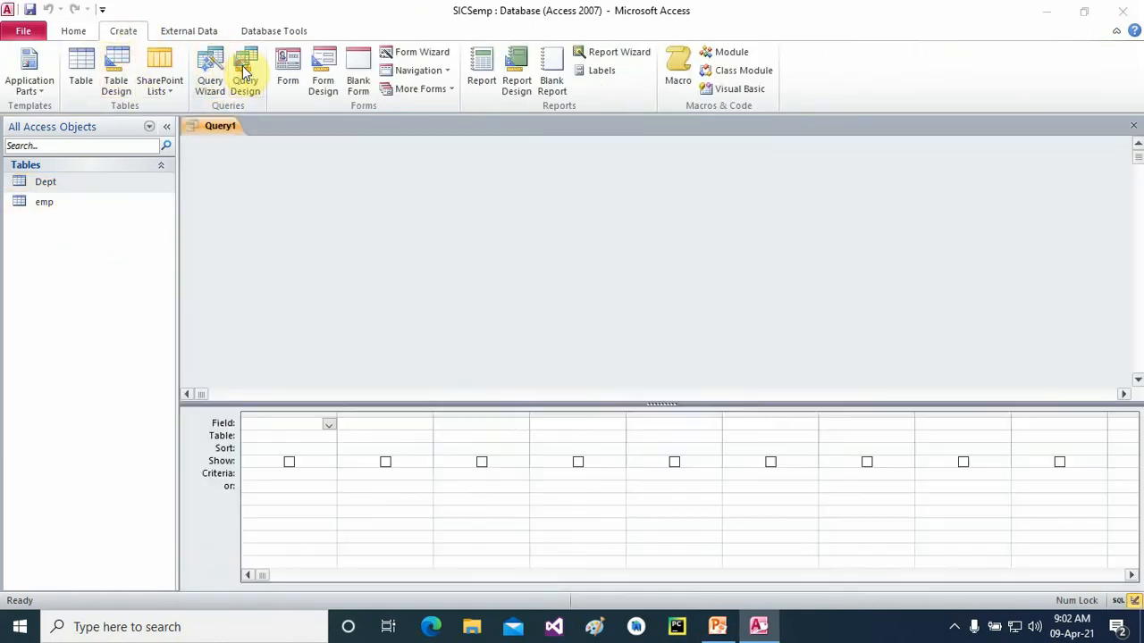
left_click(453, 420)
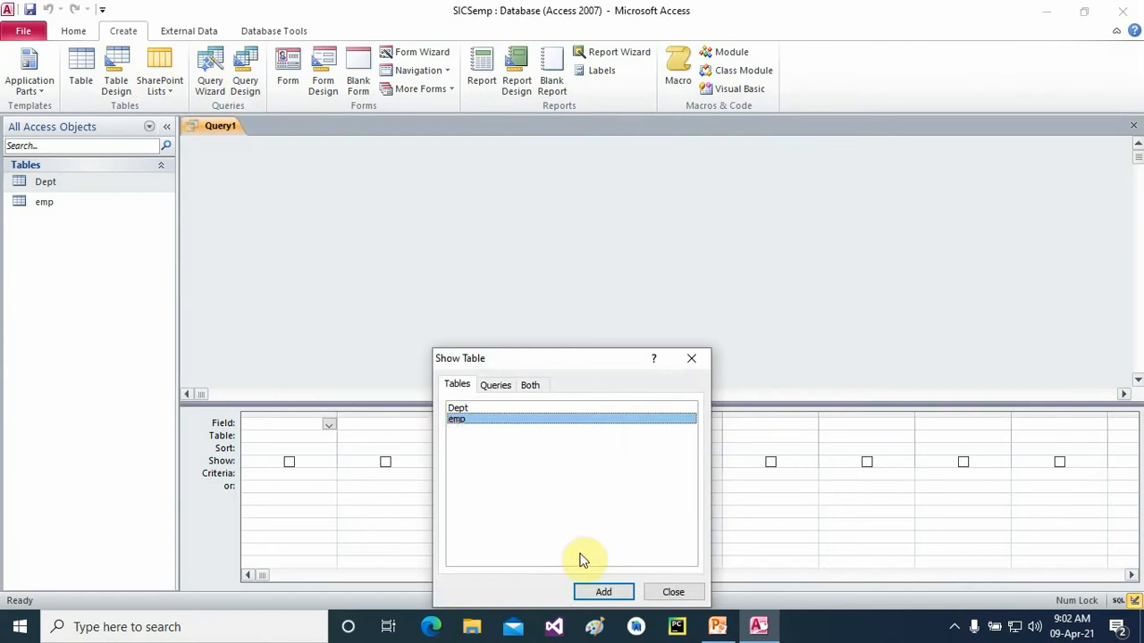
left_click(605, 592)
left_click(467, 407)
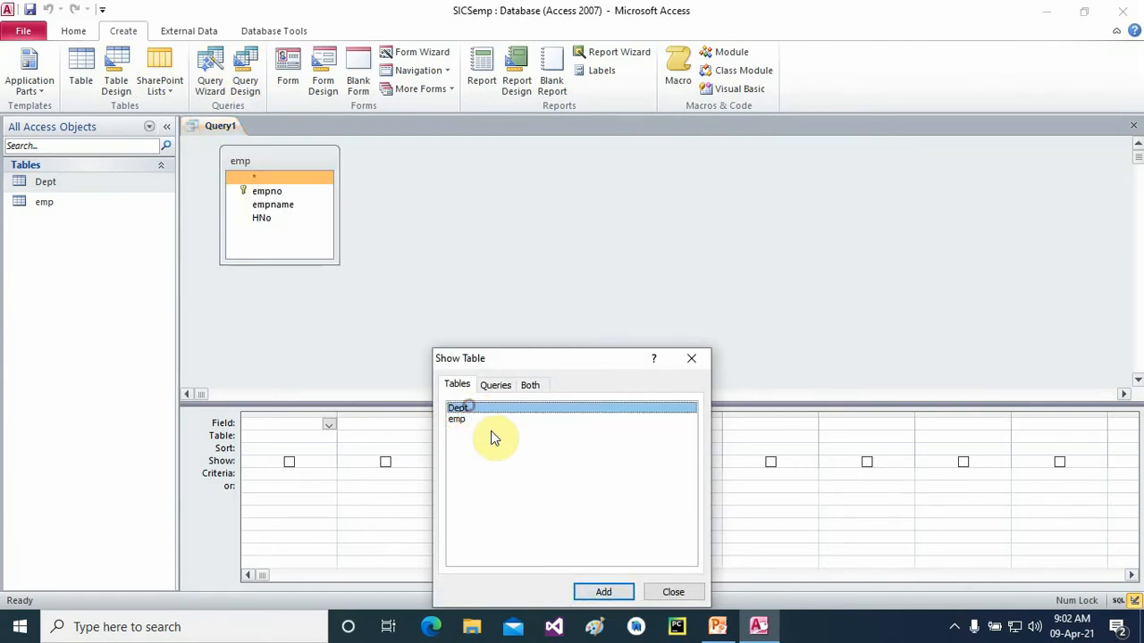
left_click(602, 591)
left_click(701, 358)
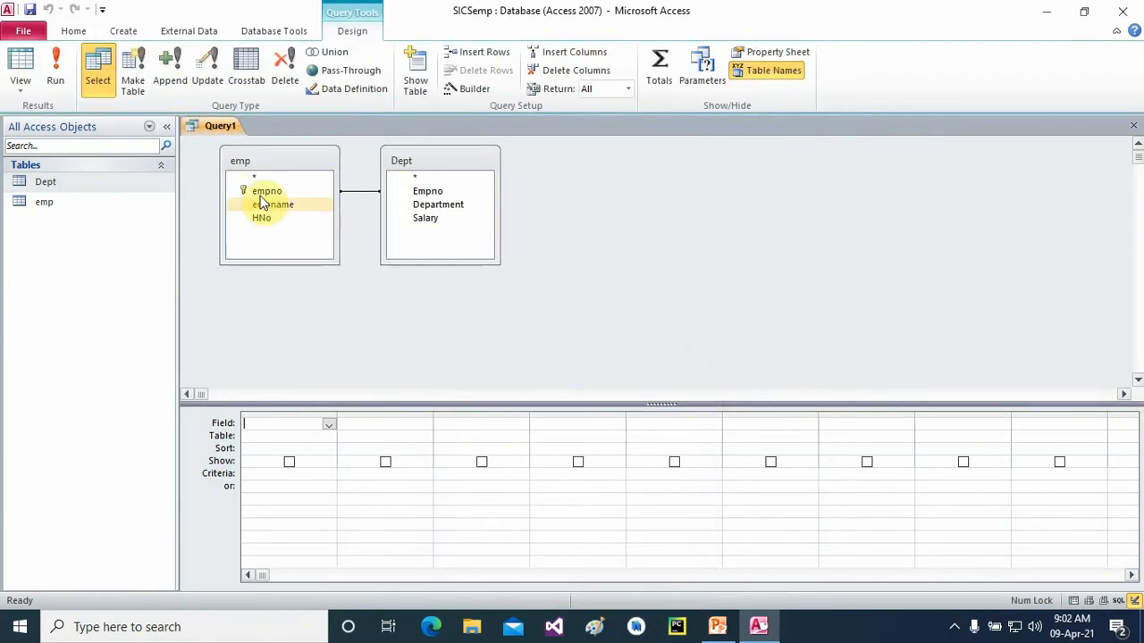
- Add empno, empname, HNo, Department and Salary to the grid and run the query
double_click(263, 192)
left_click(284, 210)
double_click(285, 211)
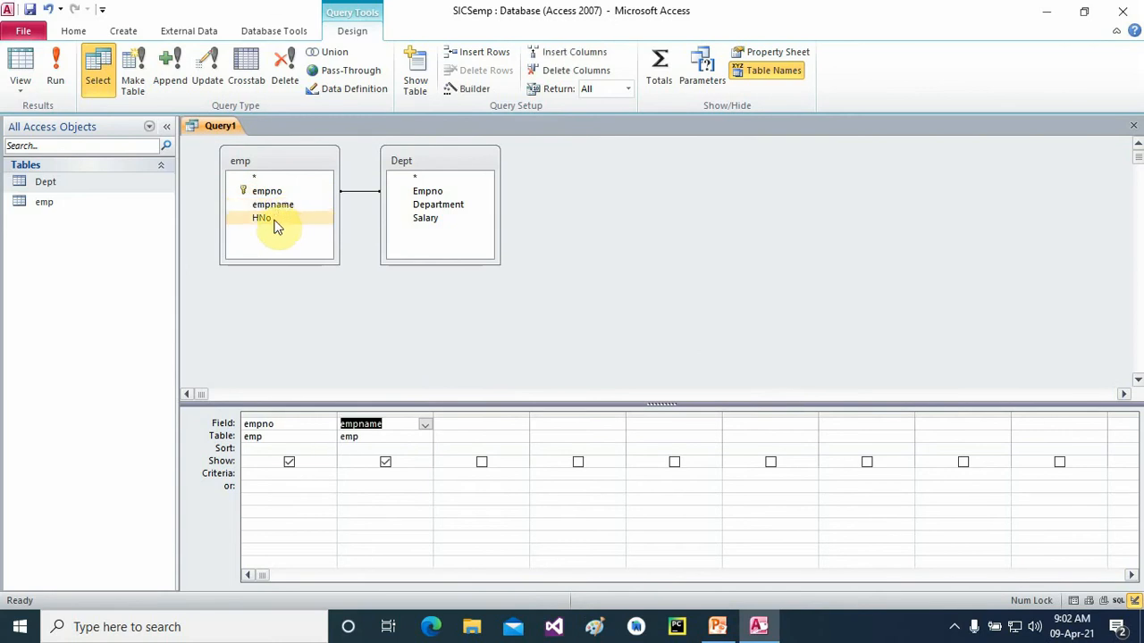
double_click(268, 218)
left_click(427, 211)
double_click(429, 205)
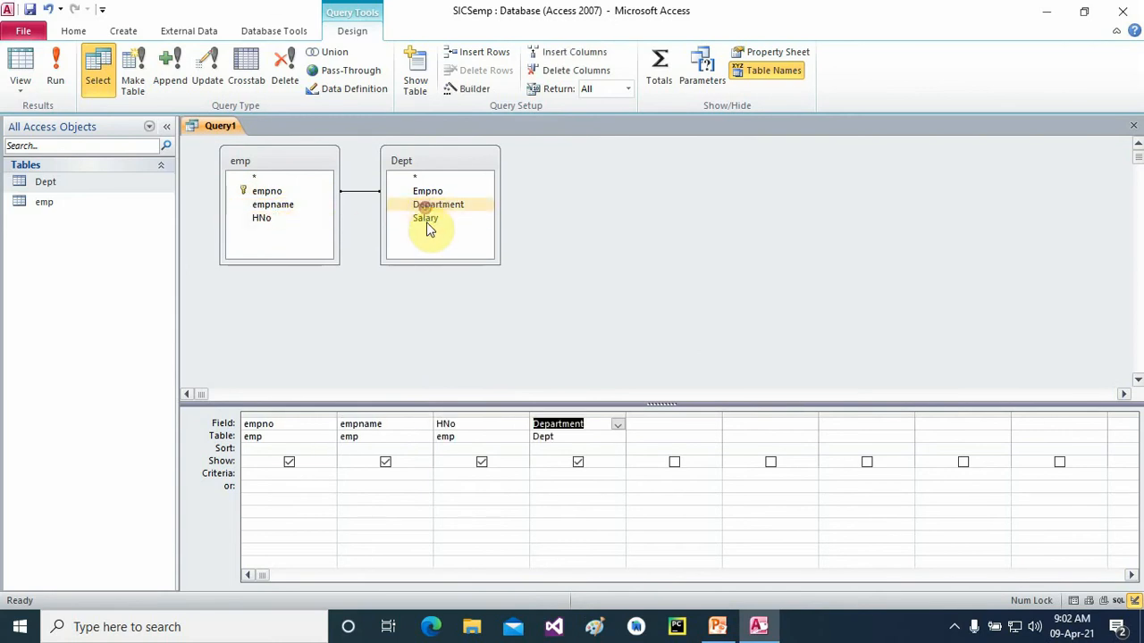
double_click(426, 220)
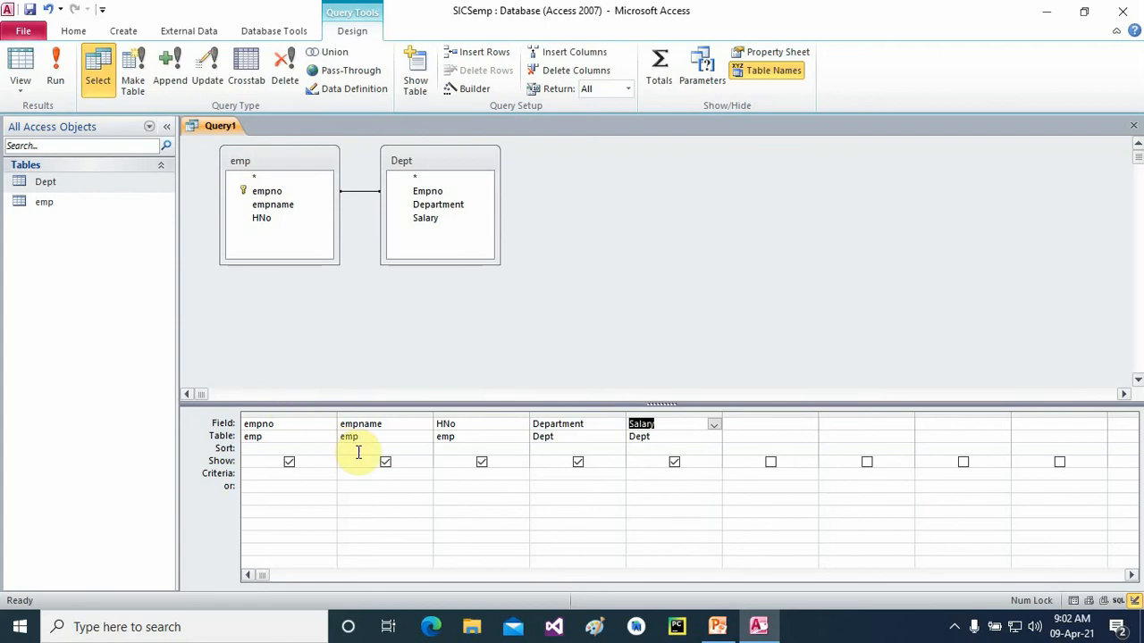
left_click(56, 72)
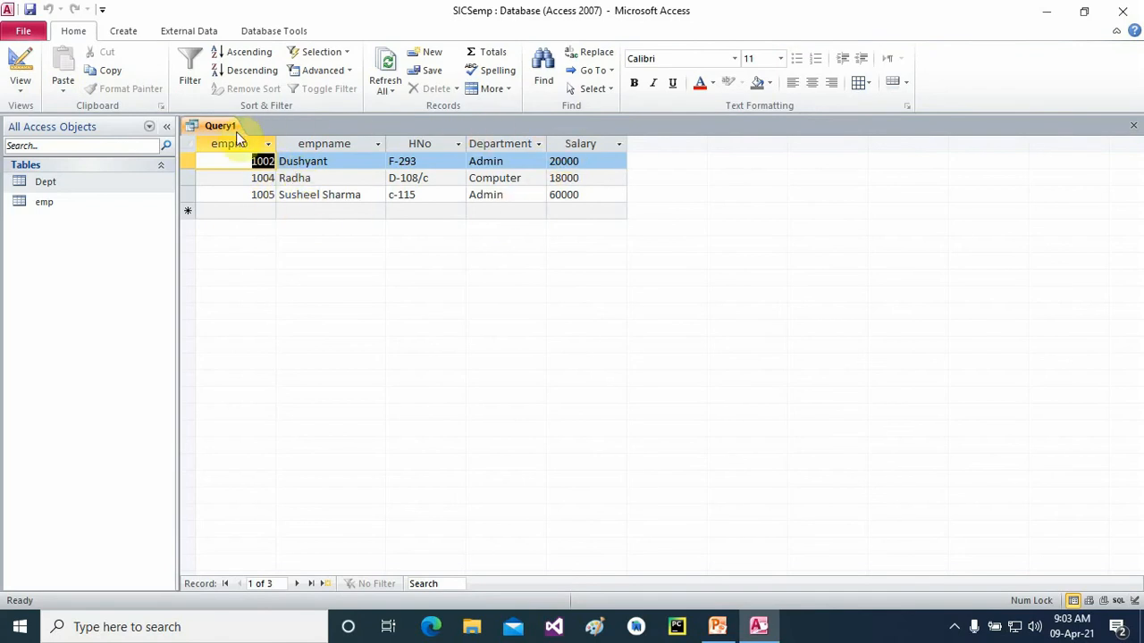
- Widen the empname, empno, HNo, Department and Salary result columns
left_click_drag(386, 143, 408, 143)
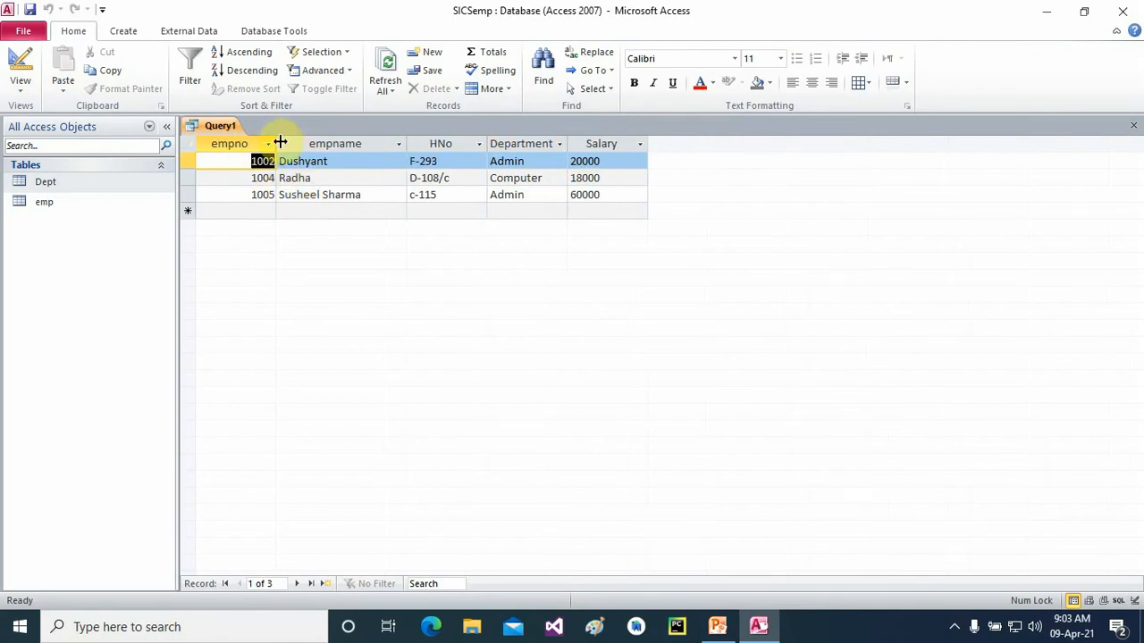
left_click_drag(277, 143, 296, 143)
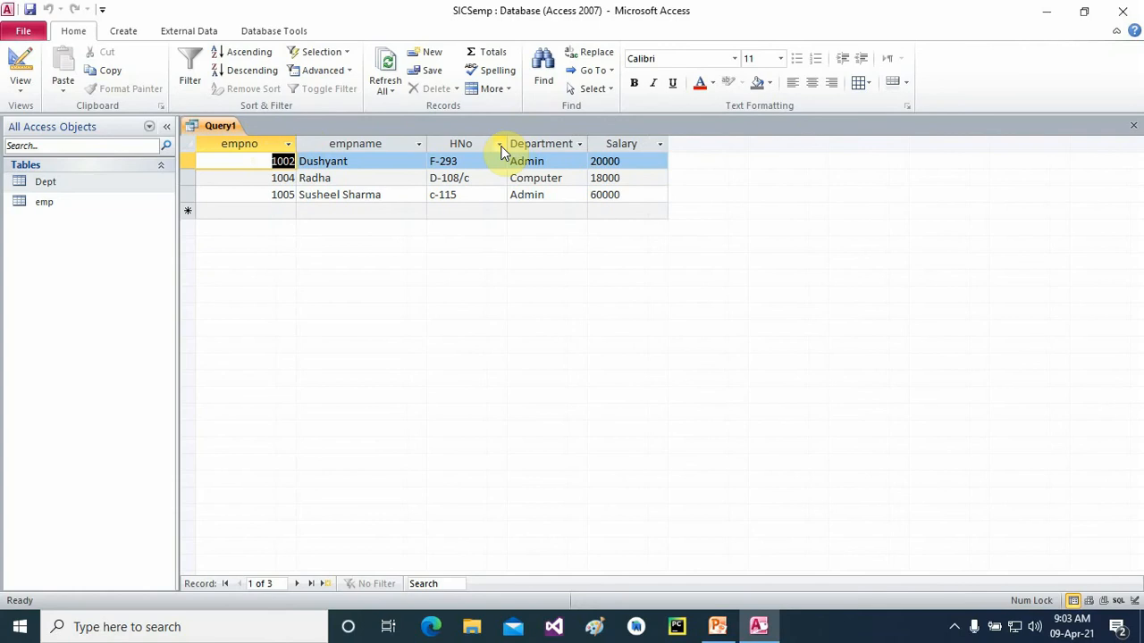
left_click_drag(509, 143, 522, 143)
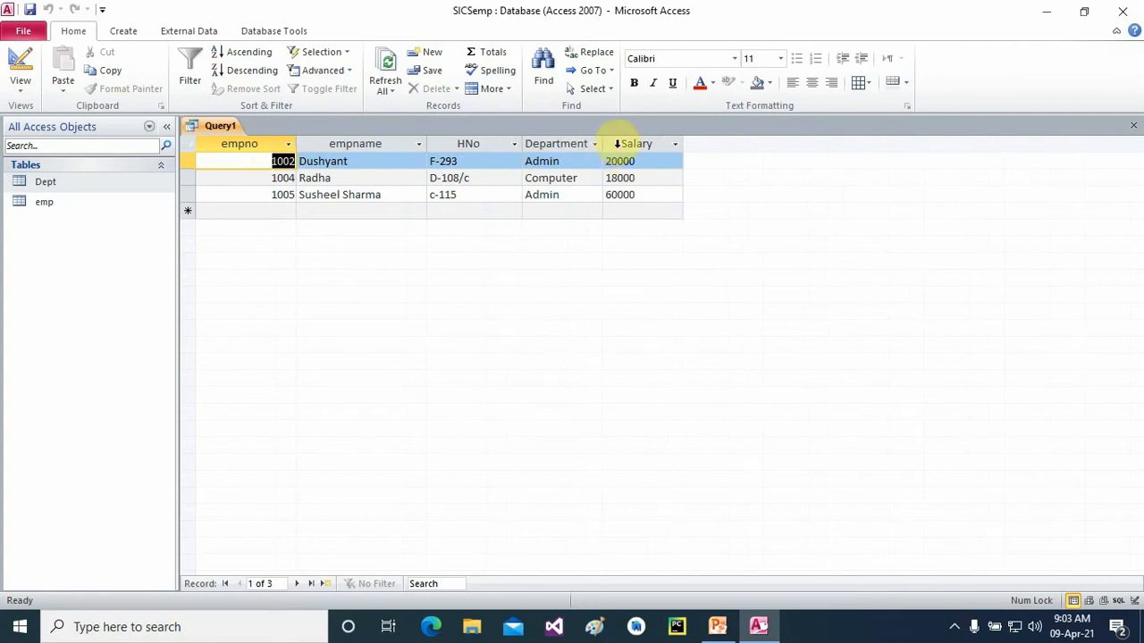
left_click_drag(602, 143, 619, 143)
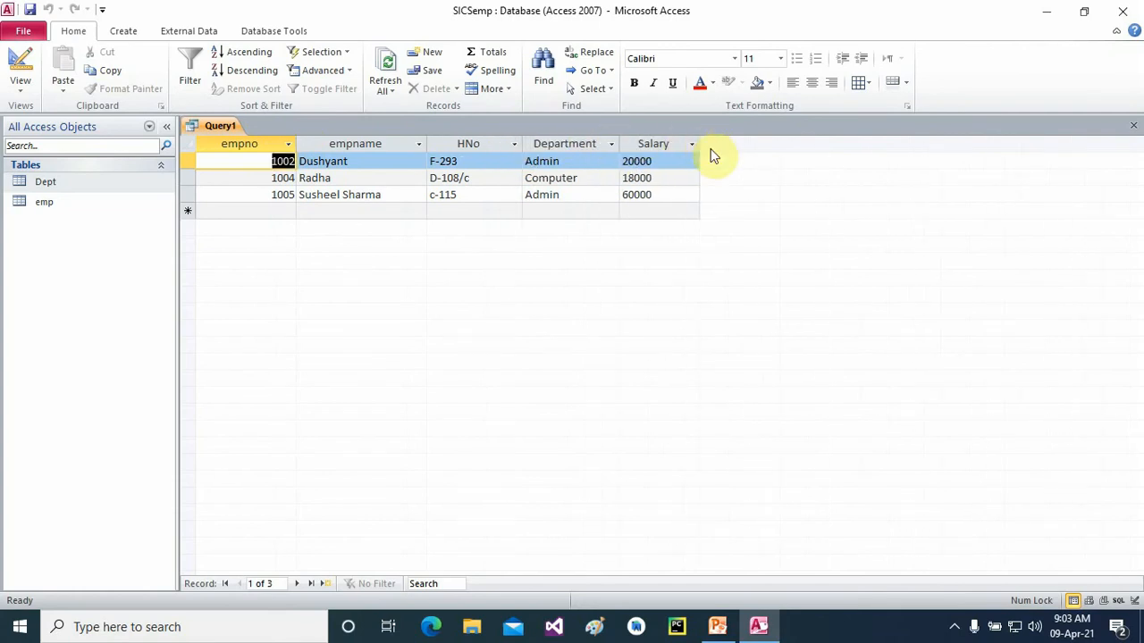
left_click_drag(702, 142, 720, 139)
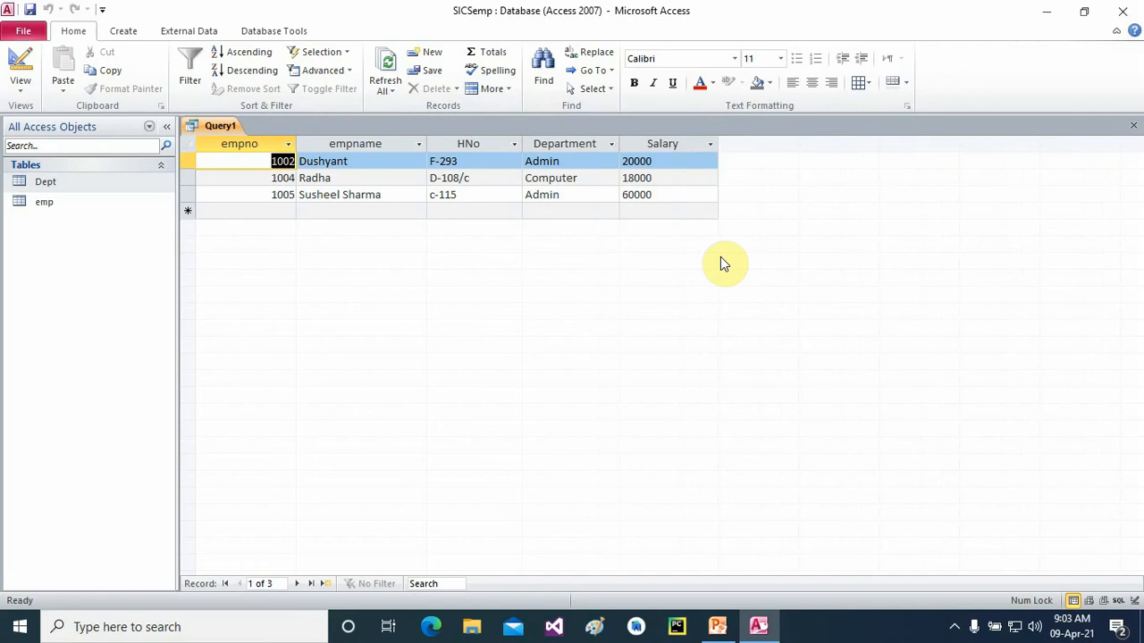
- Close the query and save it as Query1
right_click(217, 127)
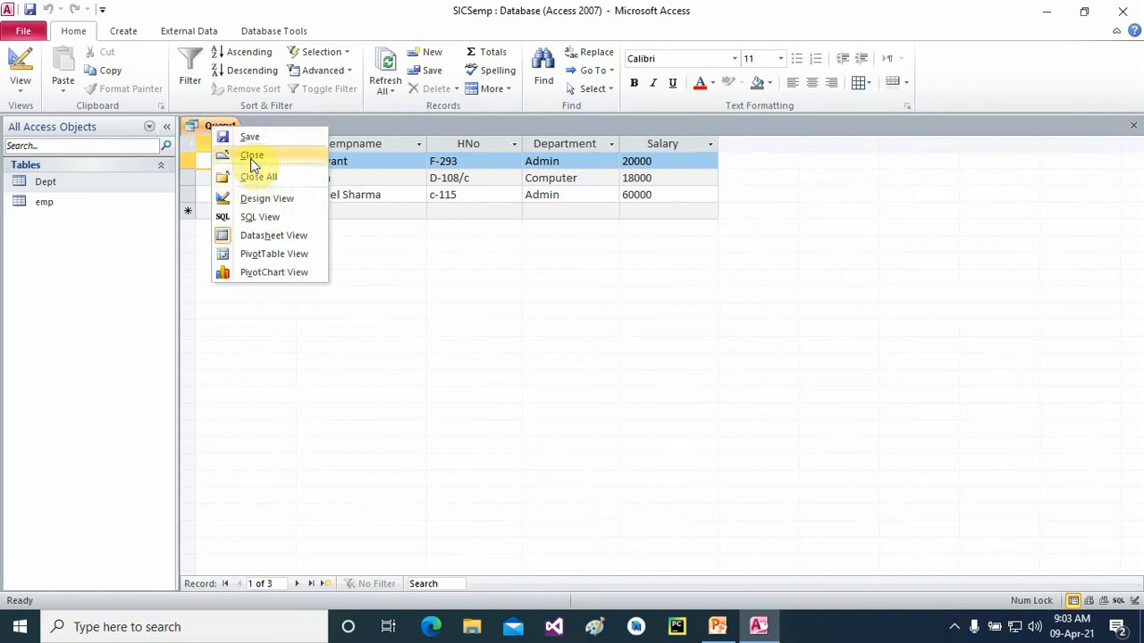
left_click(252, 157)
left_click(519, 355)
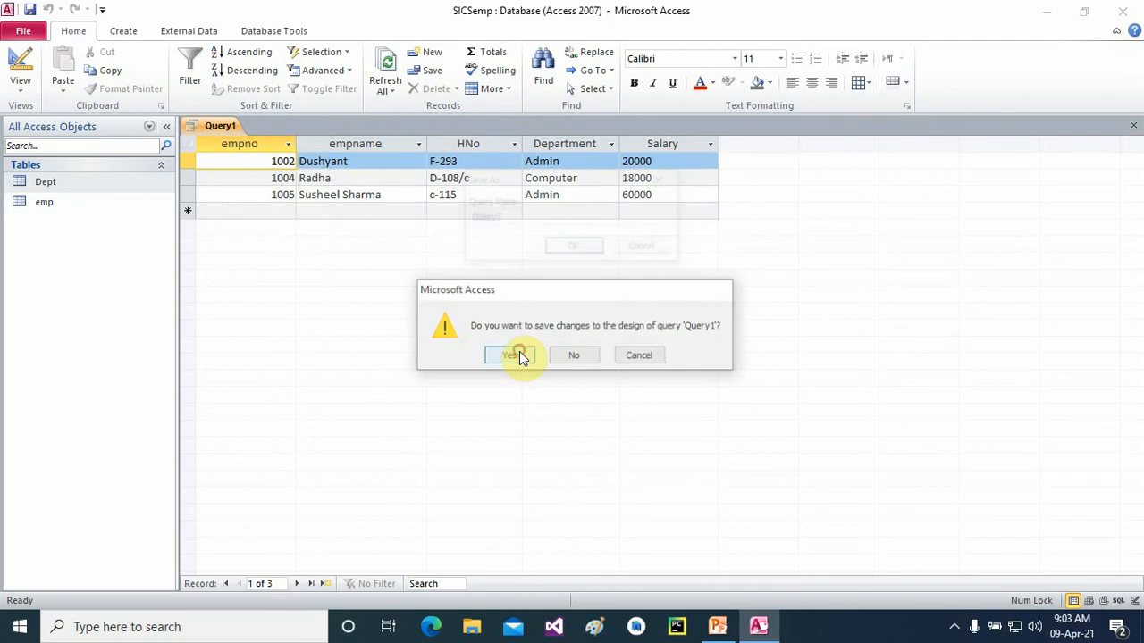
left_click(576, 247)
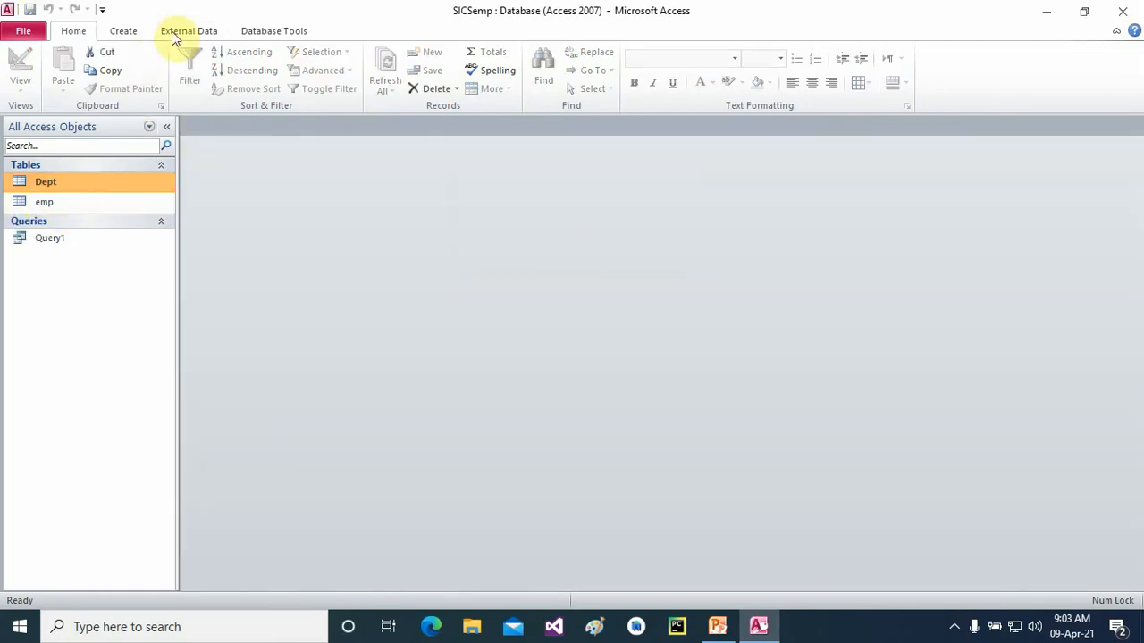
- Edit the emp–Dept relationship to enforce referential integrity with cascading updates and deletes
left_click(262, 31)
left_click(196, 69)
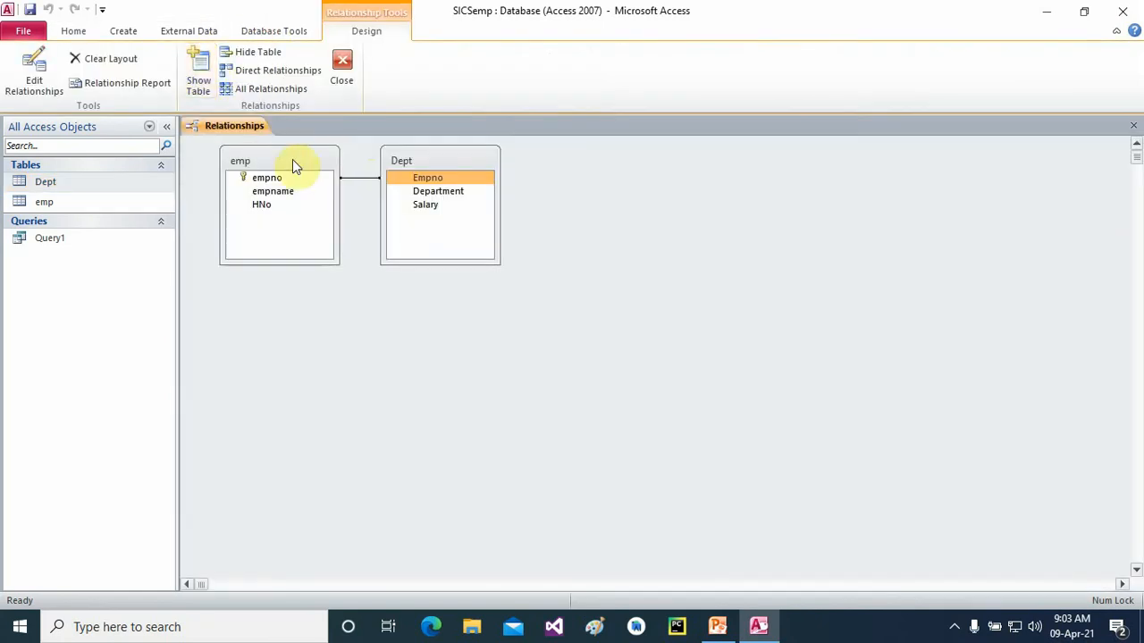
right_click(365, 179)
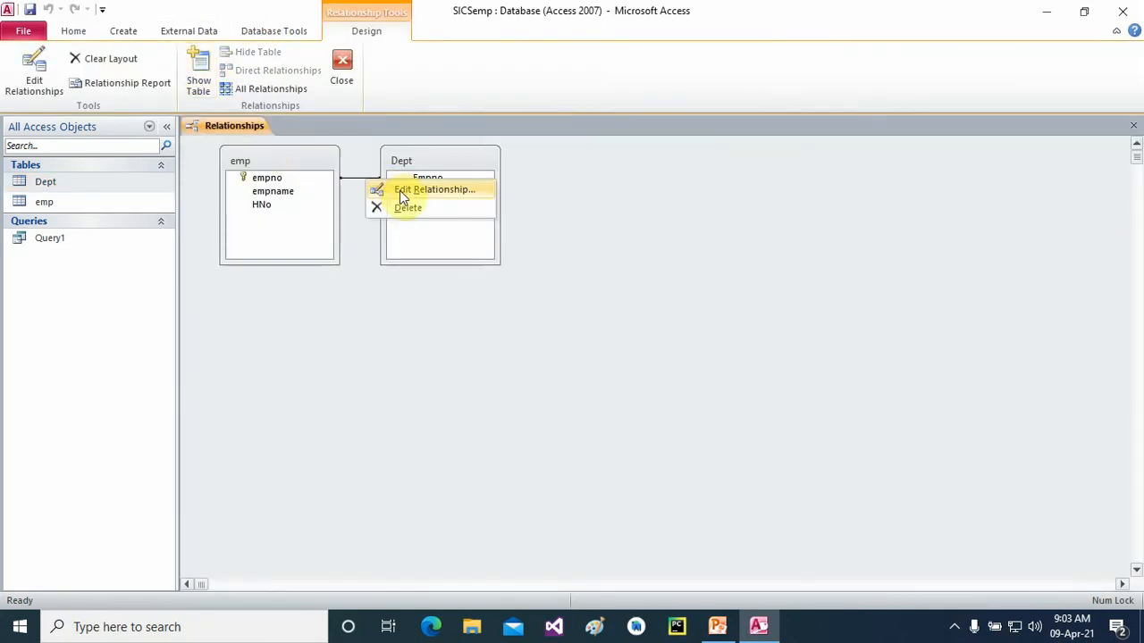
left_click(401, 188)
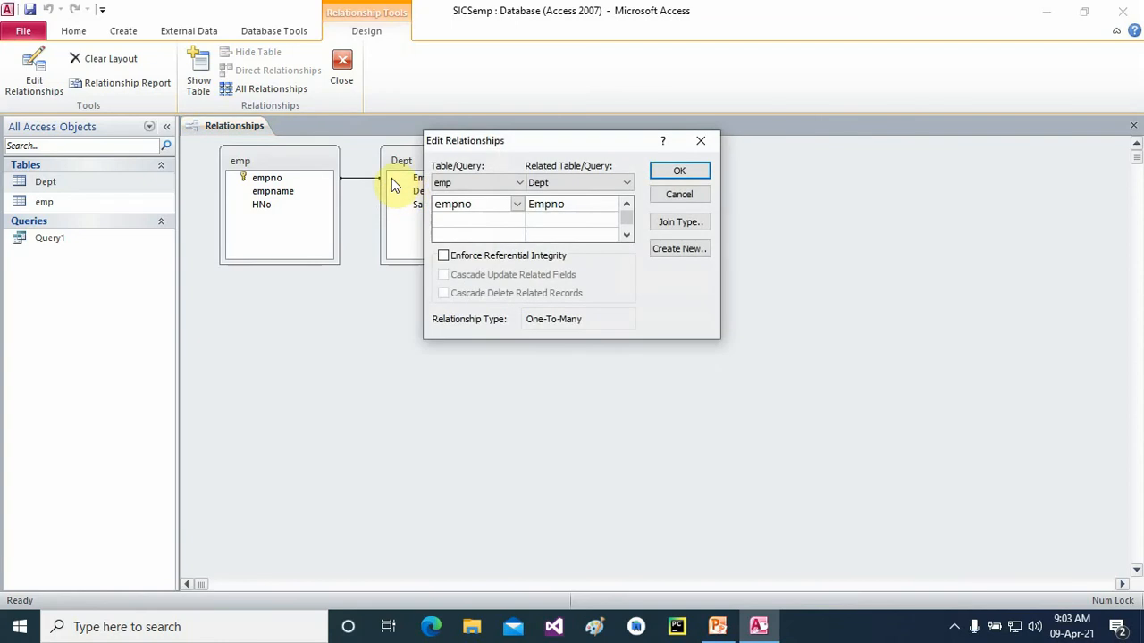
left_click(447, 259)
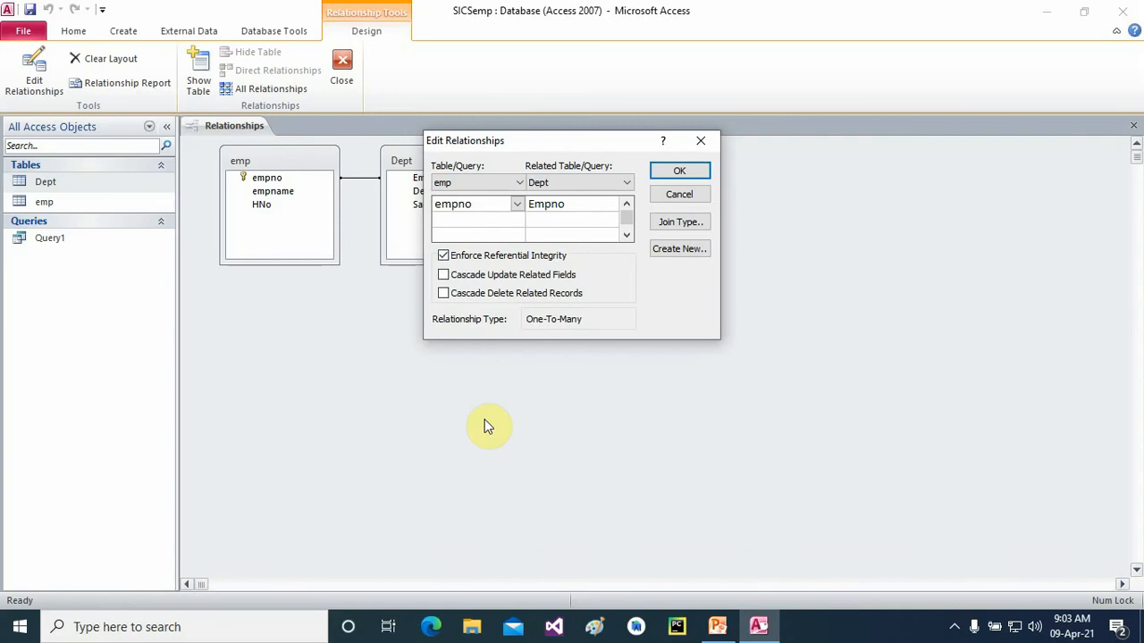
left_click(445, 276)
left_click(444, 295)
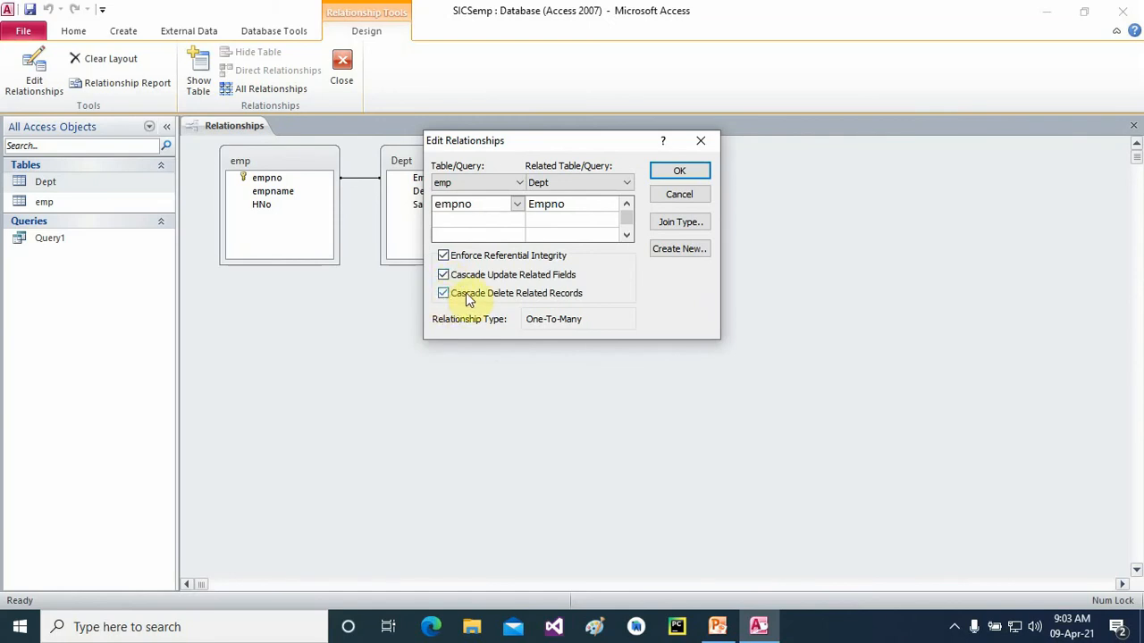
left_click(676, 171)
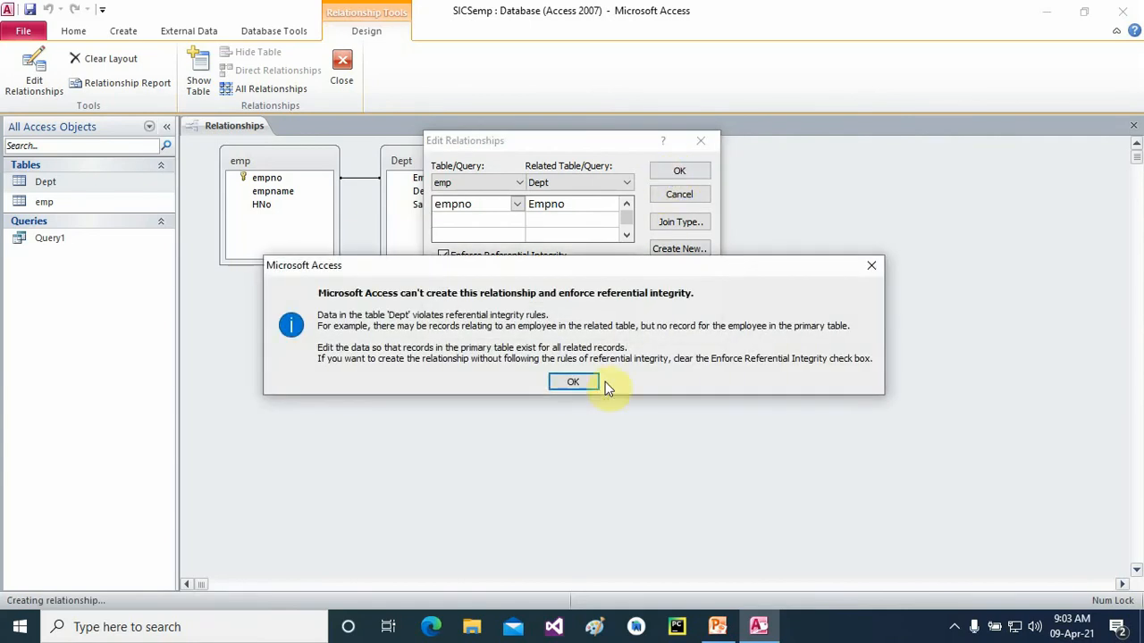
- Retry with cascading deletes turned off, then cancel the failing edit and close Relationships
left_click(570, 380)
left_click(670, 174)
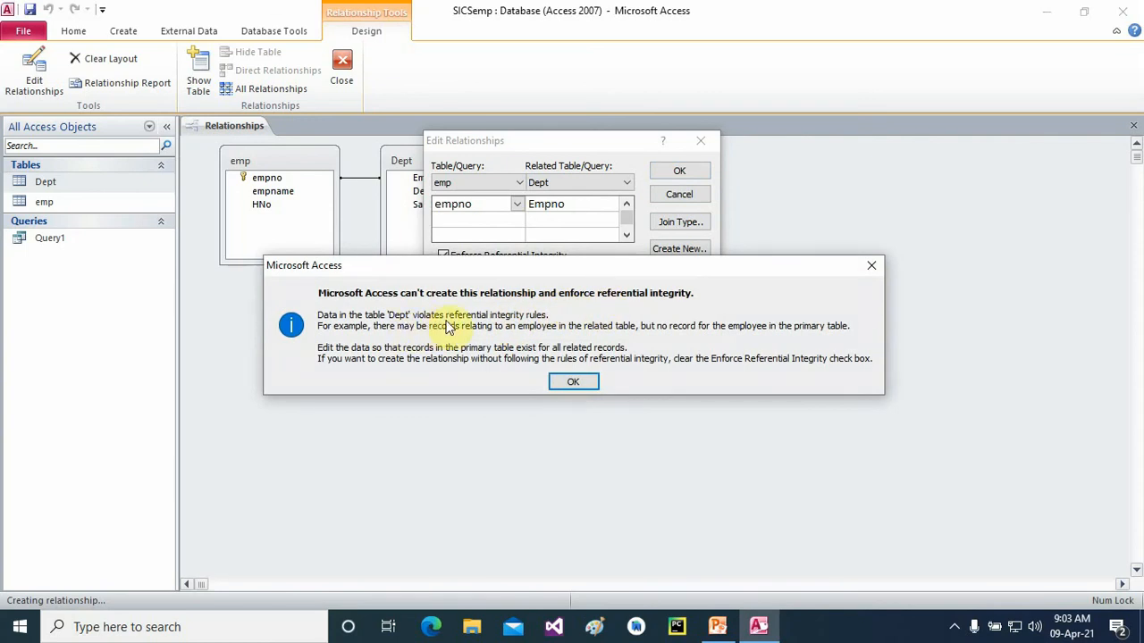
left_click(567, 383)
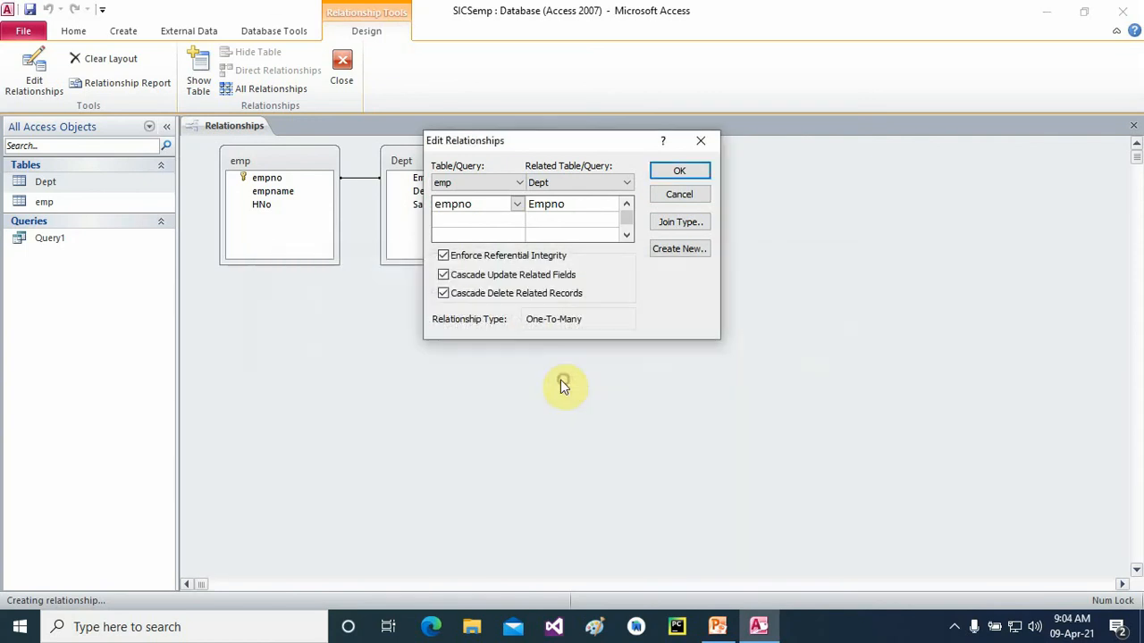
left_click(443, 275)
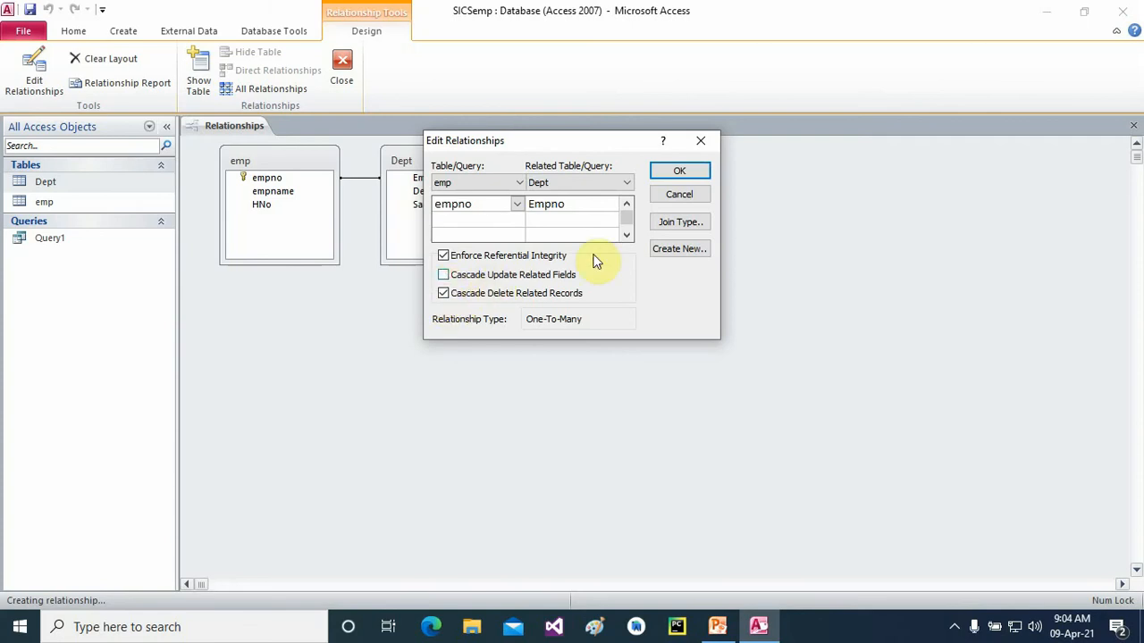
left_click(661, 175)
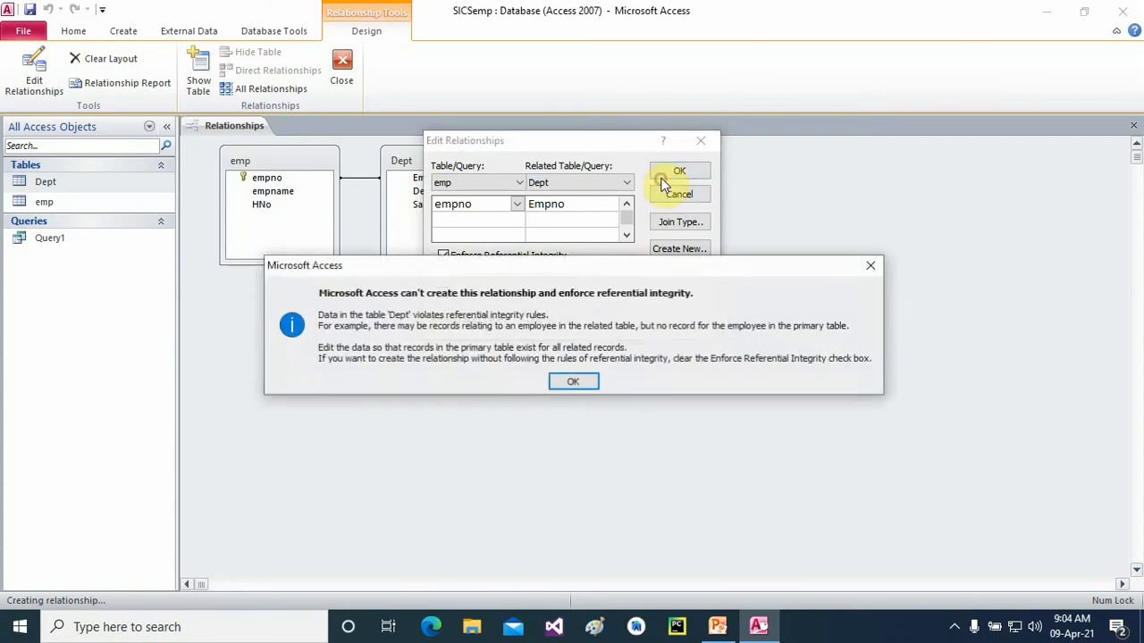
left_click(577, 376)
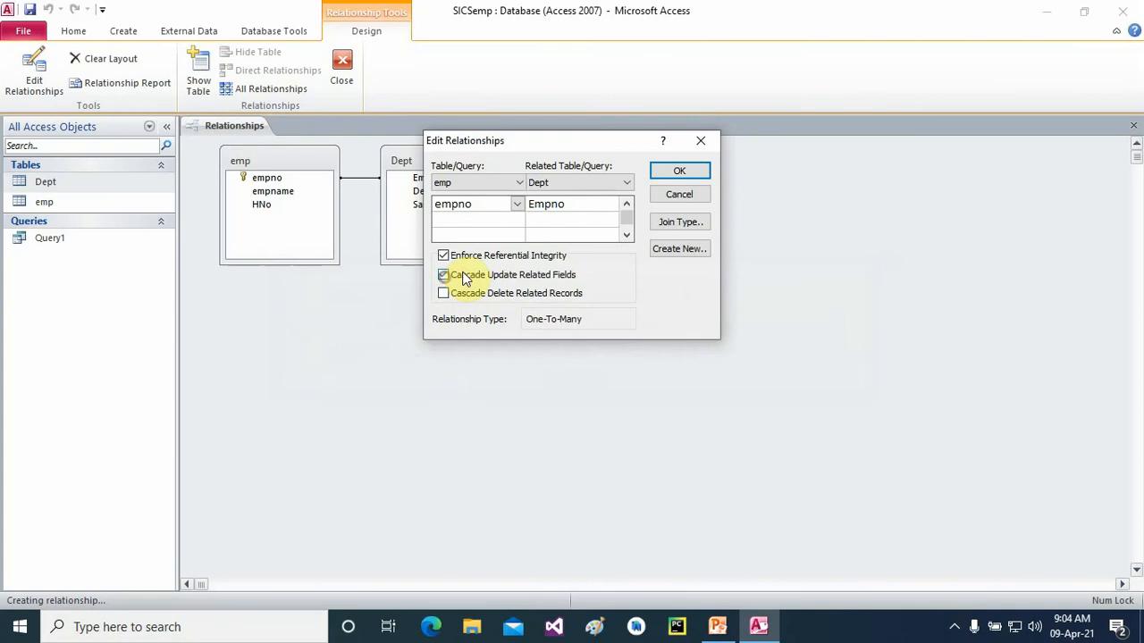
left_click(661, 172)
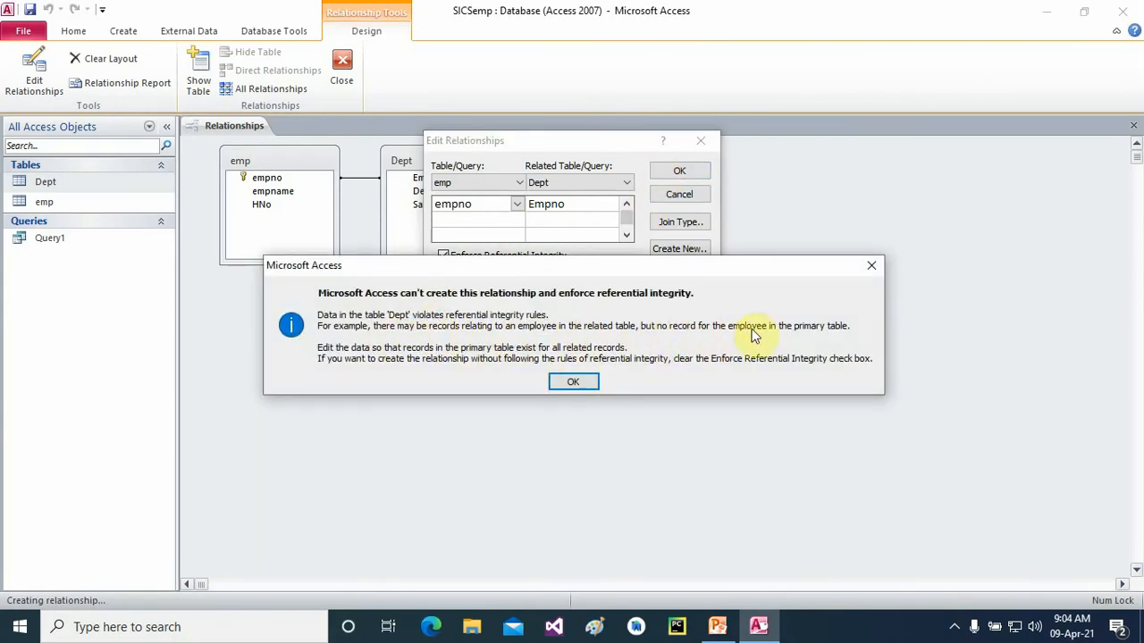
left_click(874, 266)
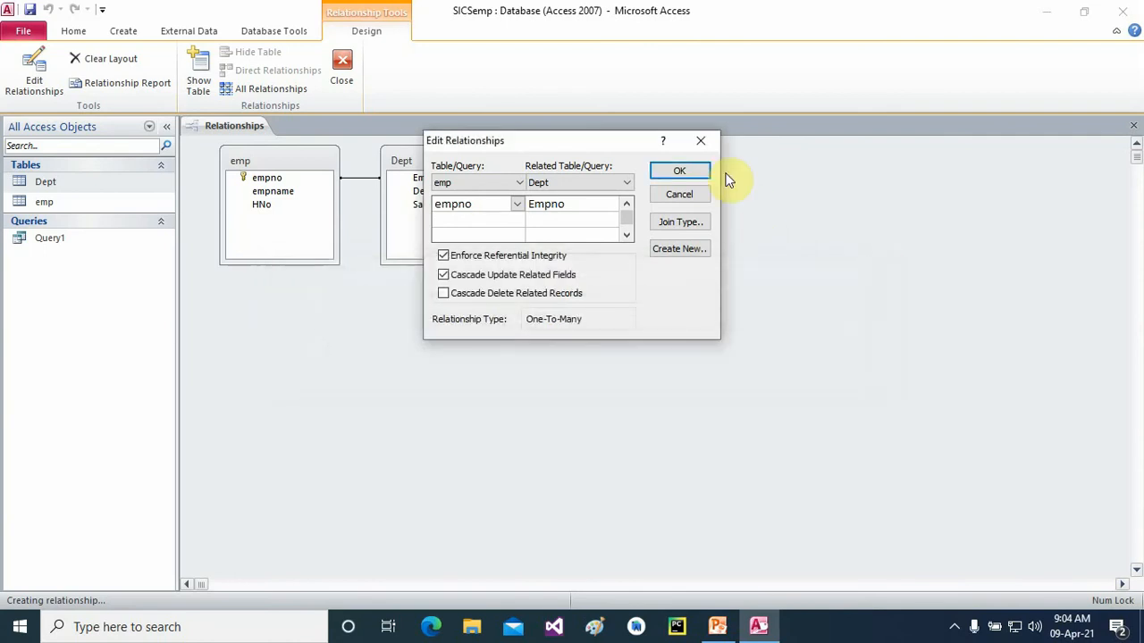
left_click(708, 145)
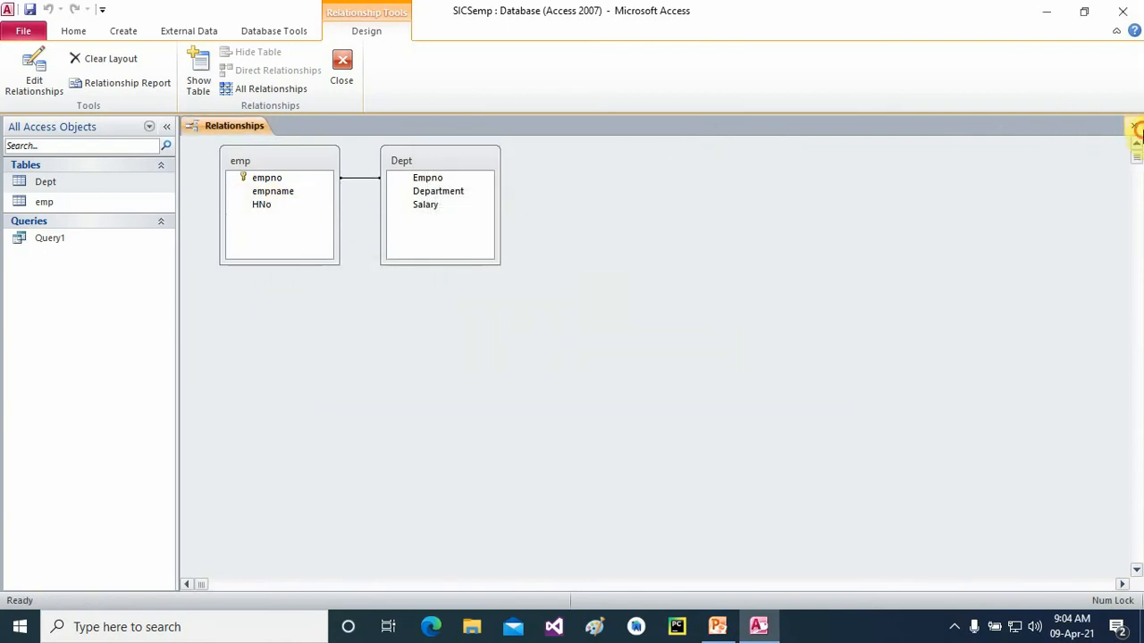
left_click(1137, 129)
- Open the emp table and export it to emp.xlsx in Excel
left_click(29, 205)
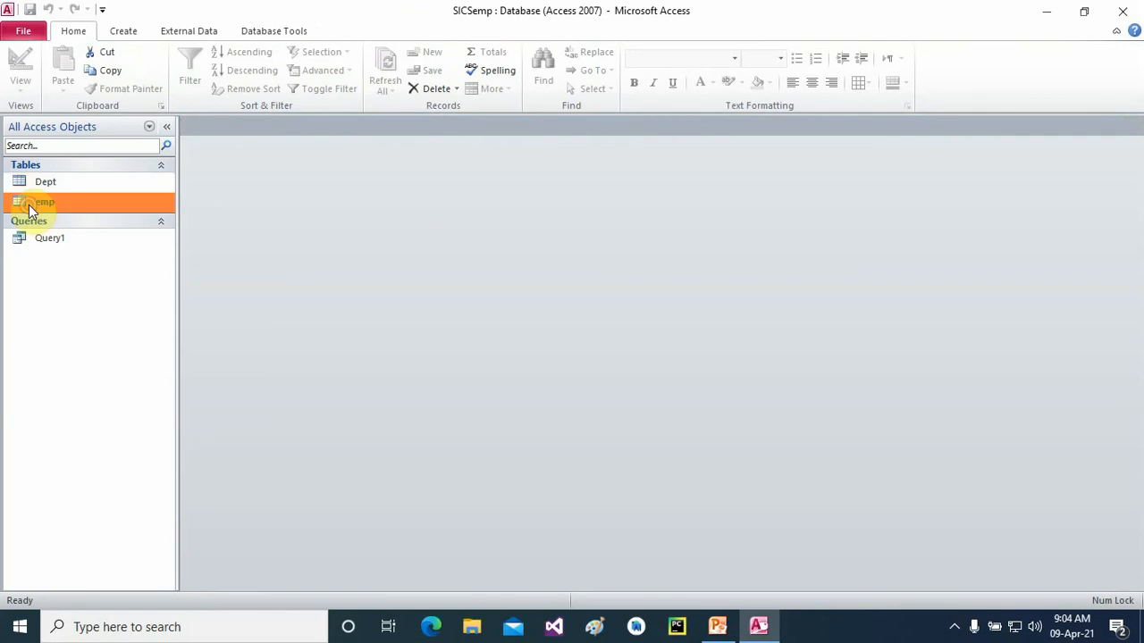
double_click(28, 205)
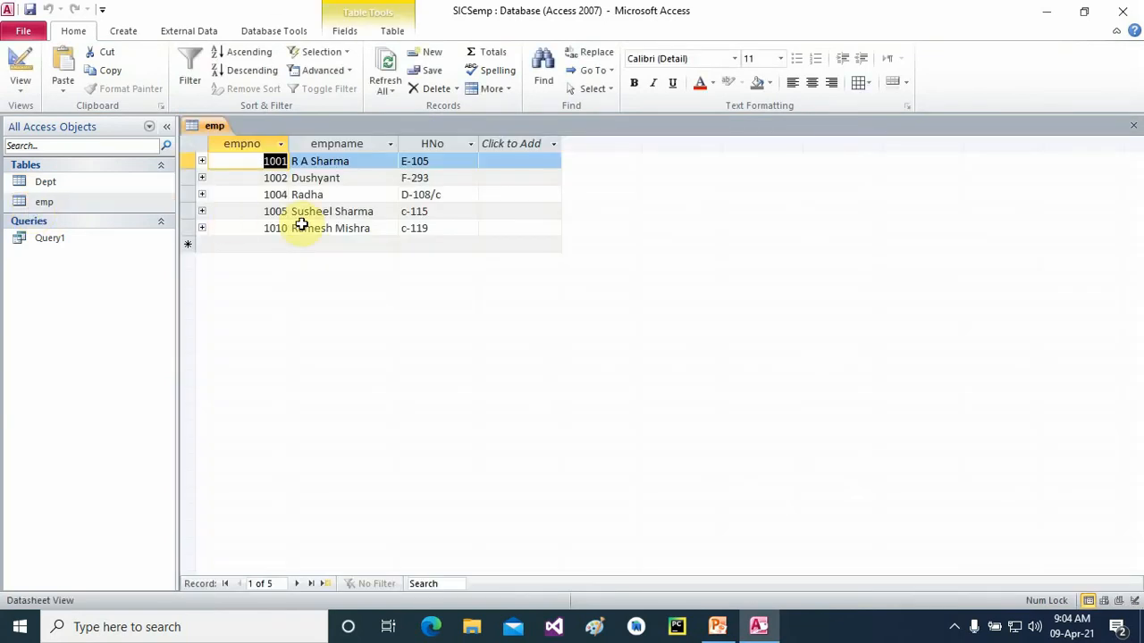
right_click(48, 202)
mouse_move(108, 267)
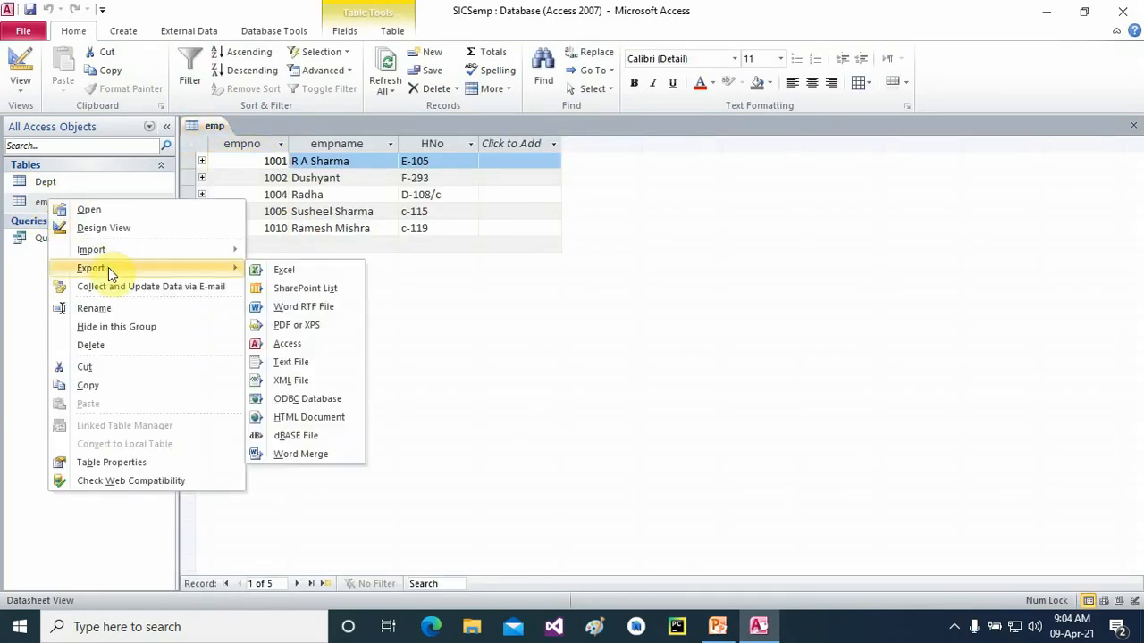
left_click(309, 269)
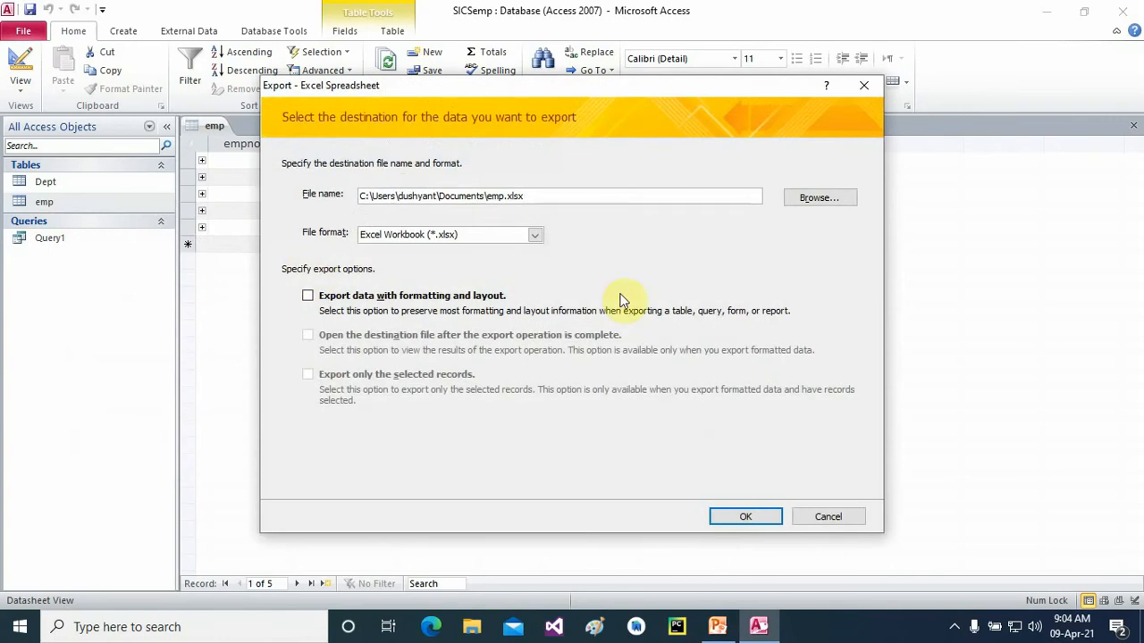
left_click(747, 518)
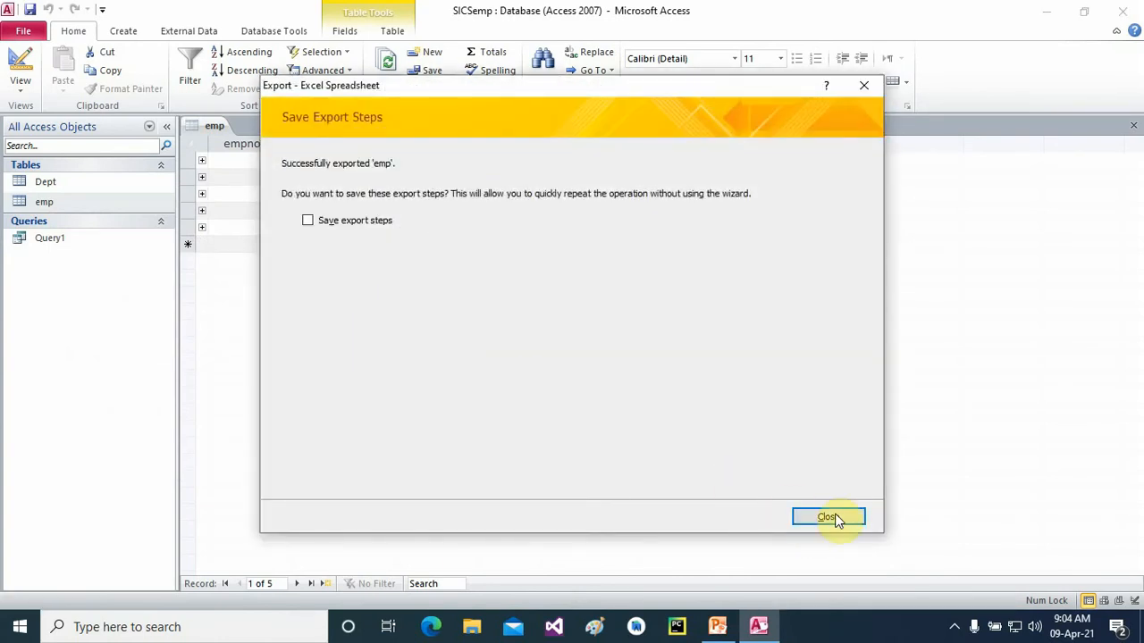
left_click(829, 518)
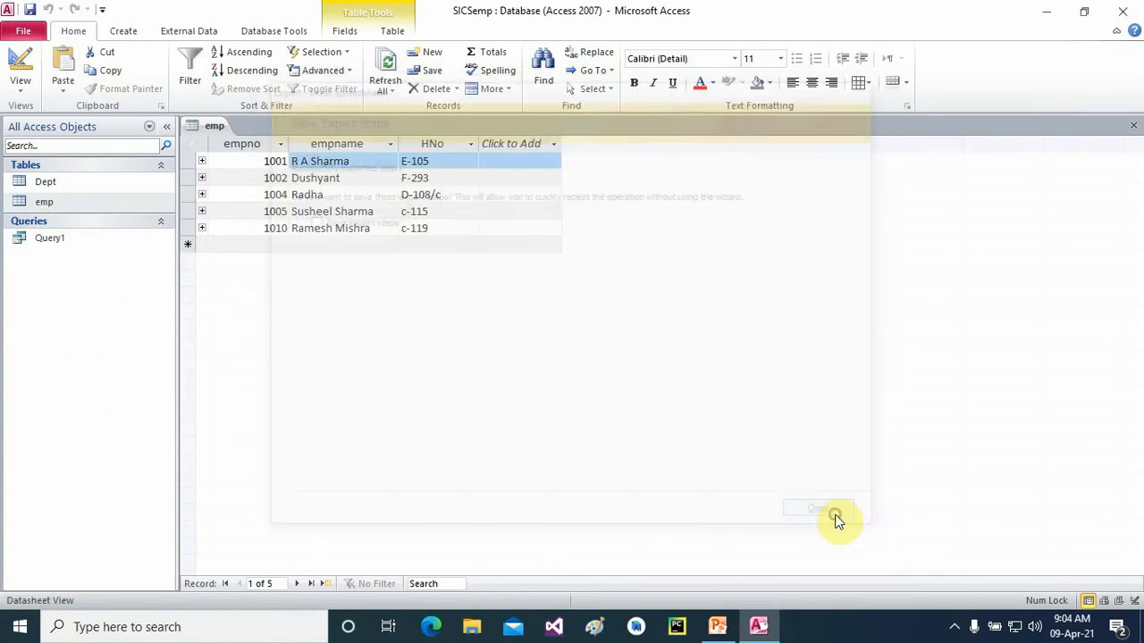
- Export the Dept table to an Excel workbook and reopen the emp datasheet
right_click(40, 179)
mouse_move(115, 245)
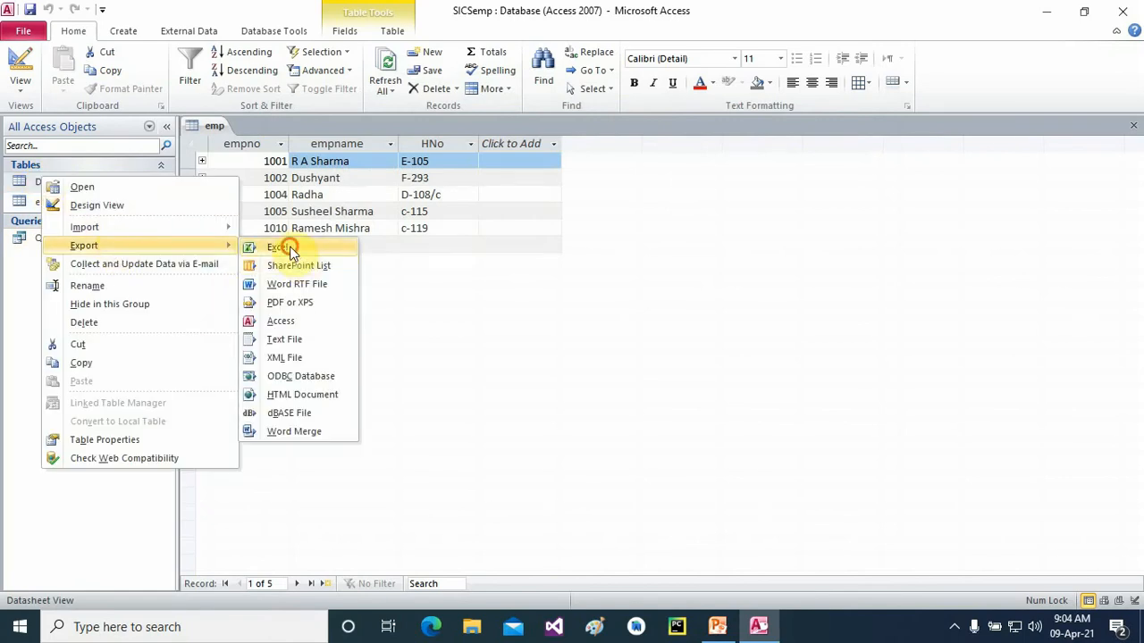
left_click(291, 250)
left_click(745, 518)
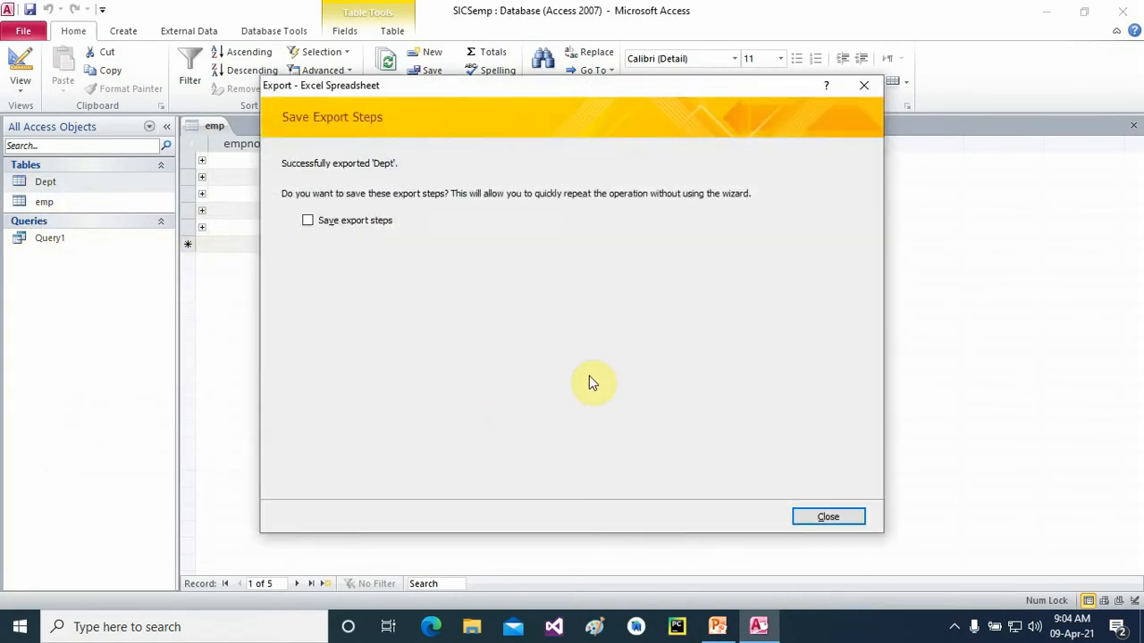
left_click(824, 516)
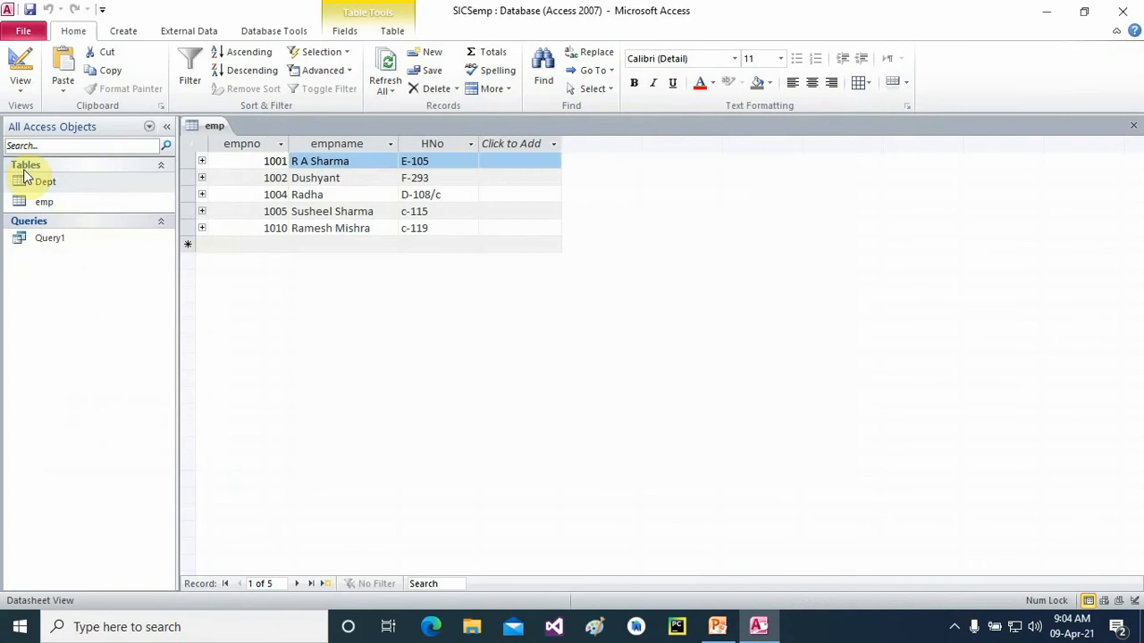
double_click(41, 205)
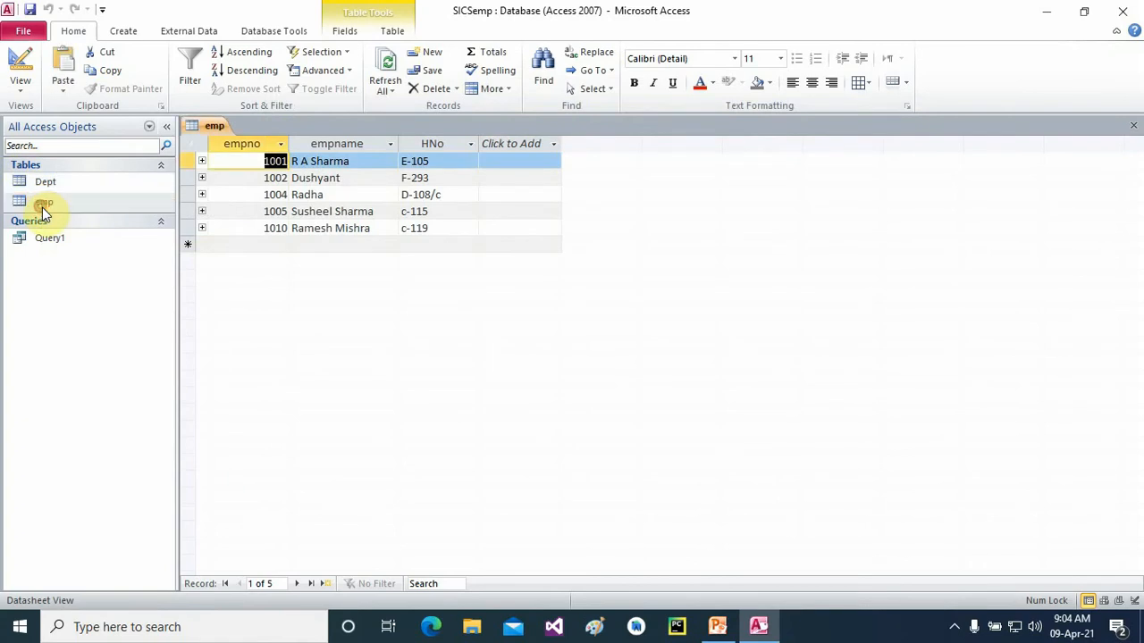
- Delete emp records 1001 and 1004
right_click(187, 162)
left_click(223, 191)
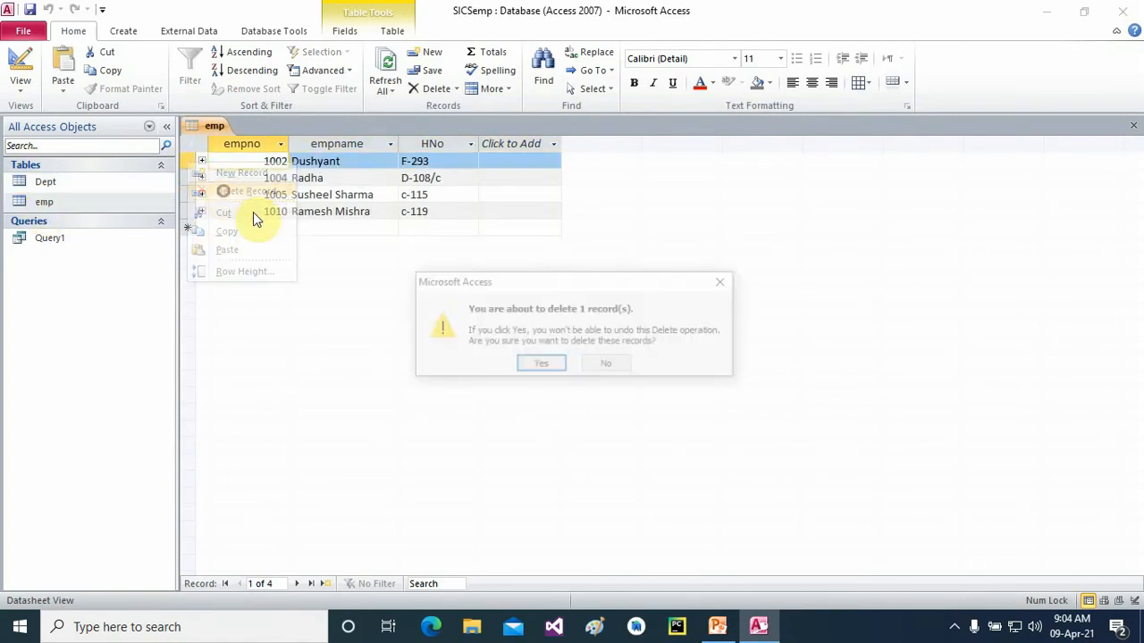
left_click(536, 365)
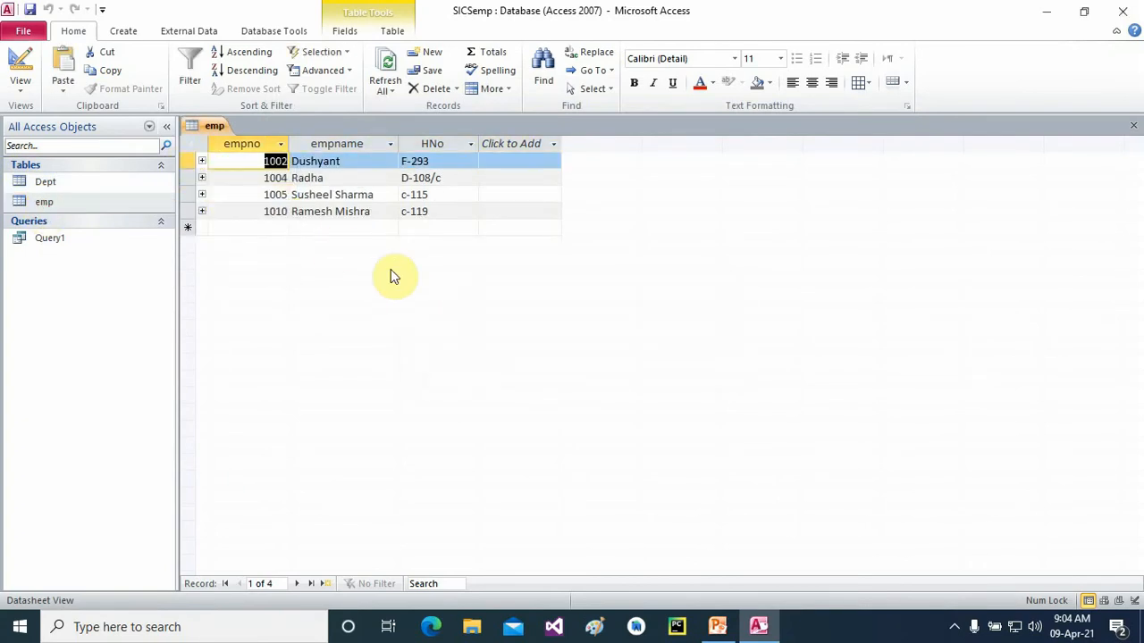
left_click(188, 177)
right_click(189, 177)
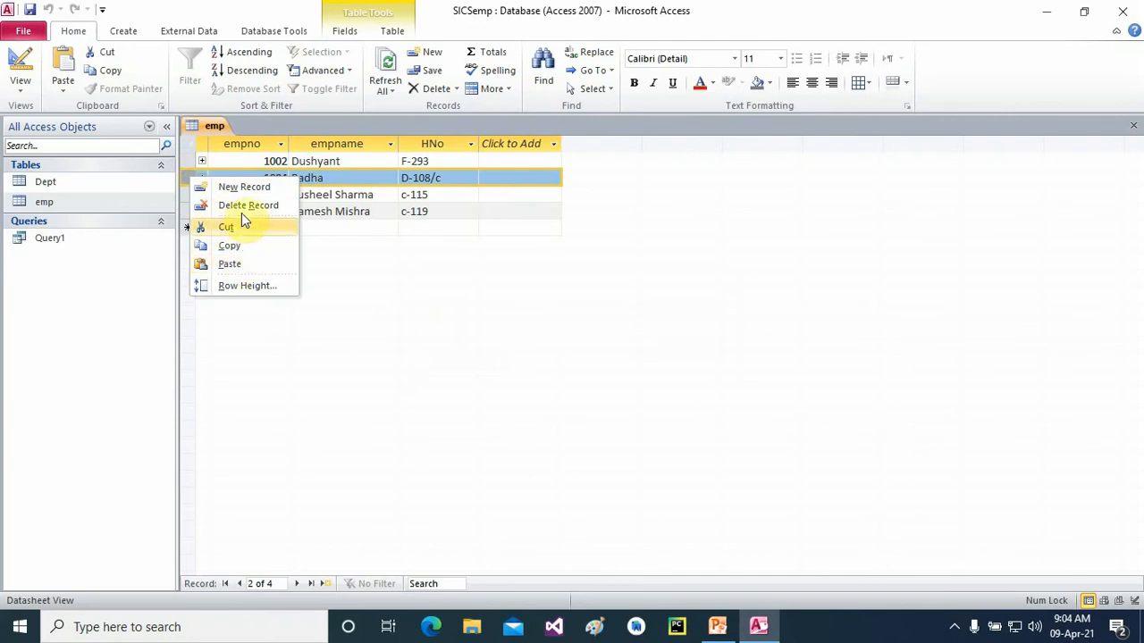
left_click(243, 205)
left_click(542, 364)
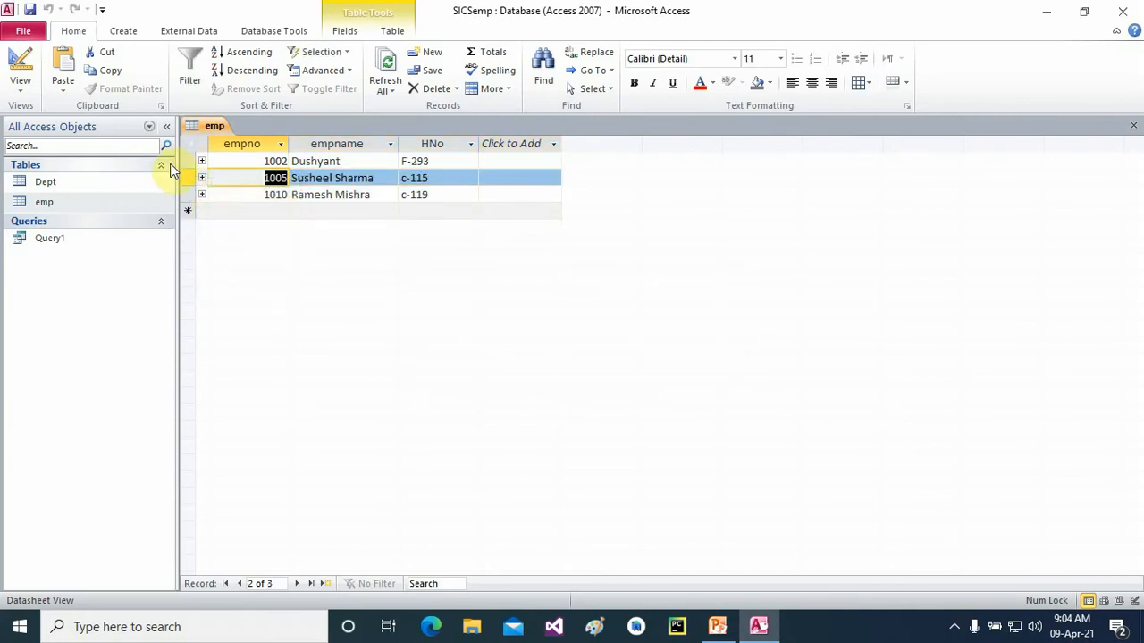
- Delete emp records 1002 and 1005
left_click(200, 161)
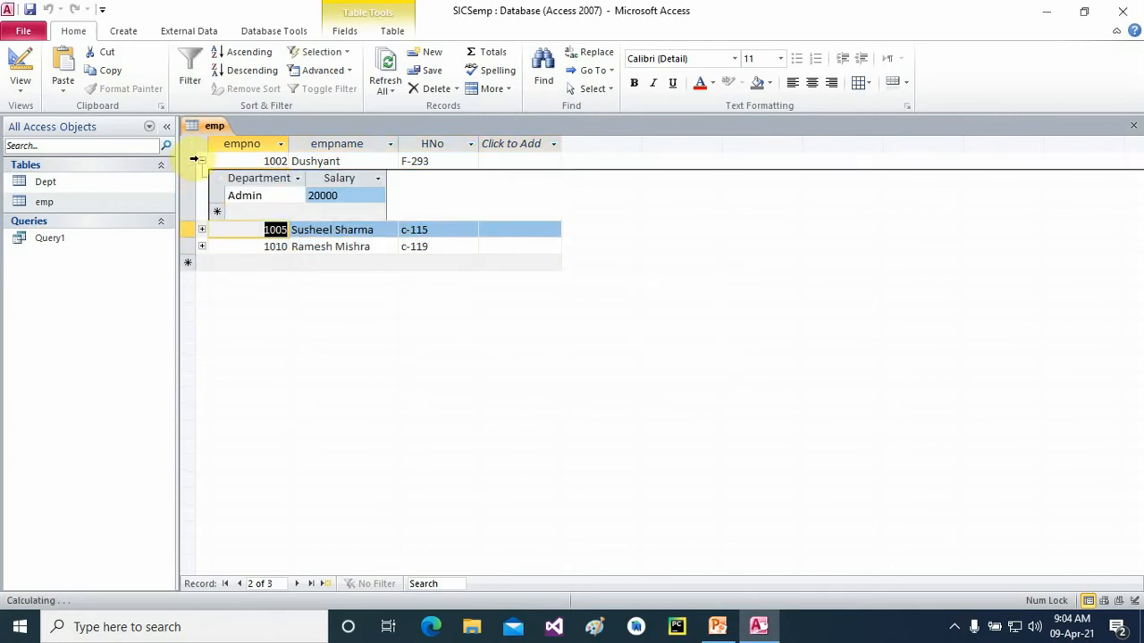
left_click(191, 160)
right_click(193, 158)
left_click(231, 186)
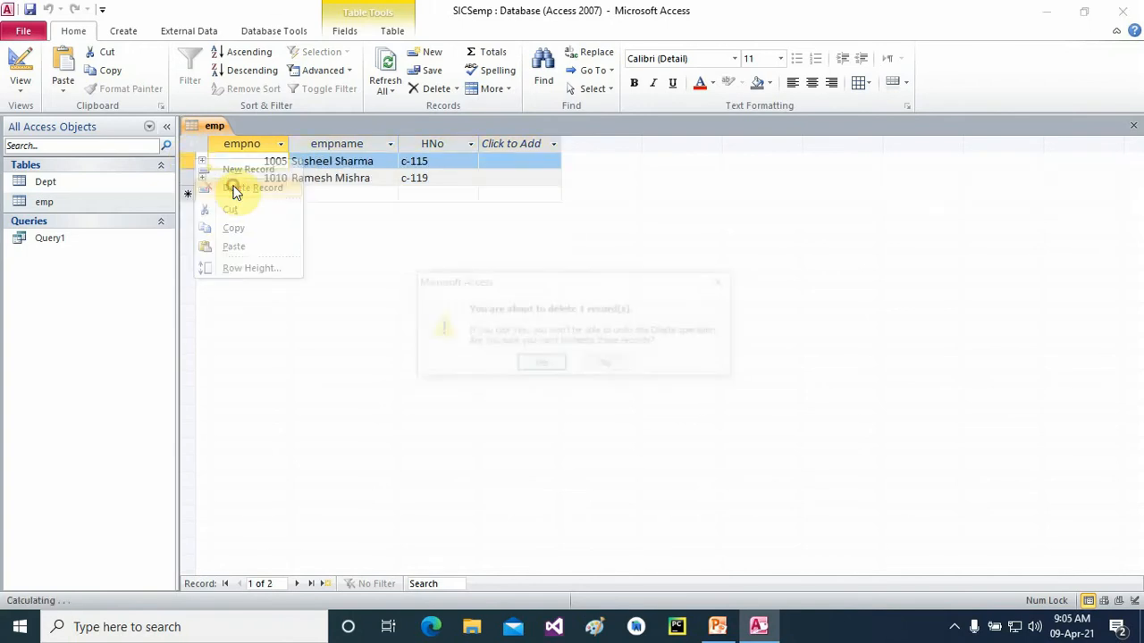
left_click(540, 366)
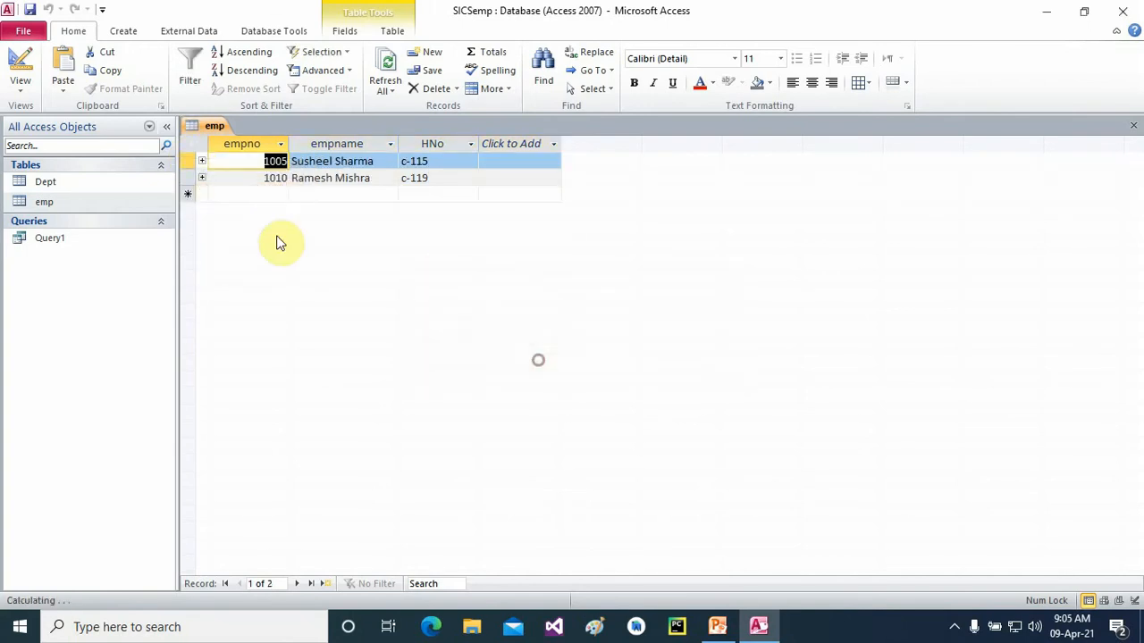
right_click(192, 166)
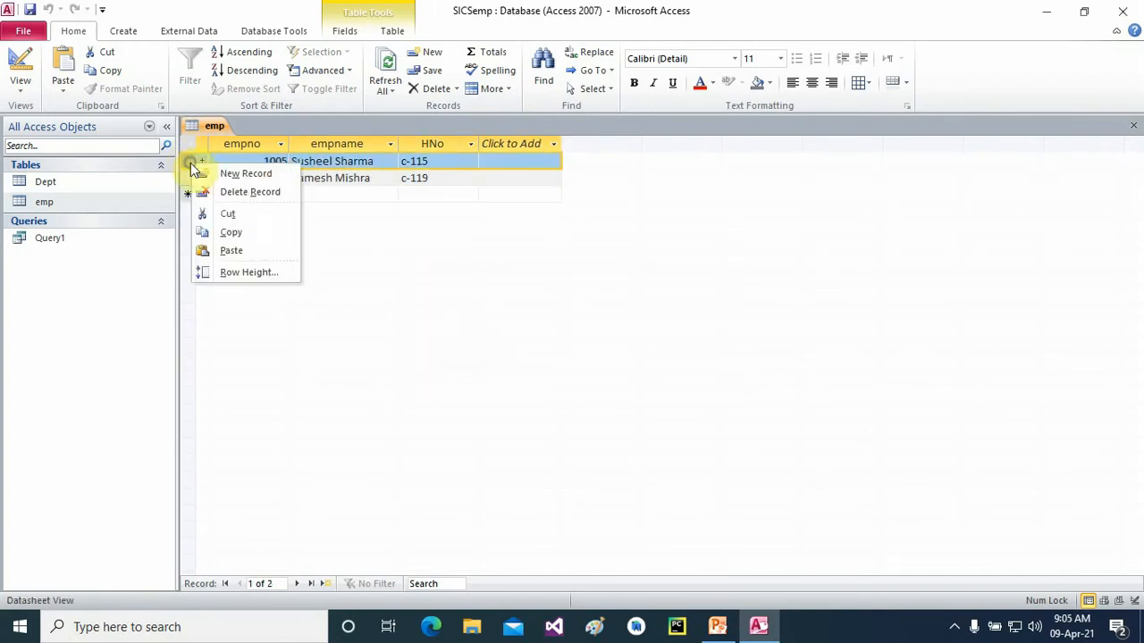
left_click(235, 191)
left_click(534, 363)
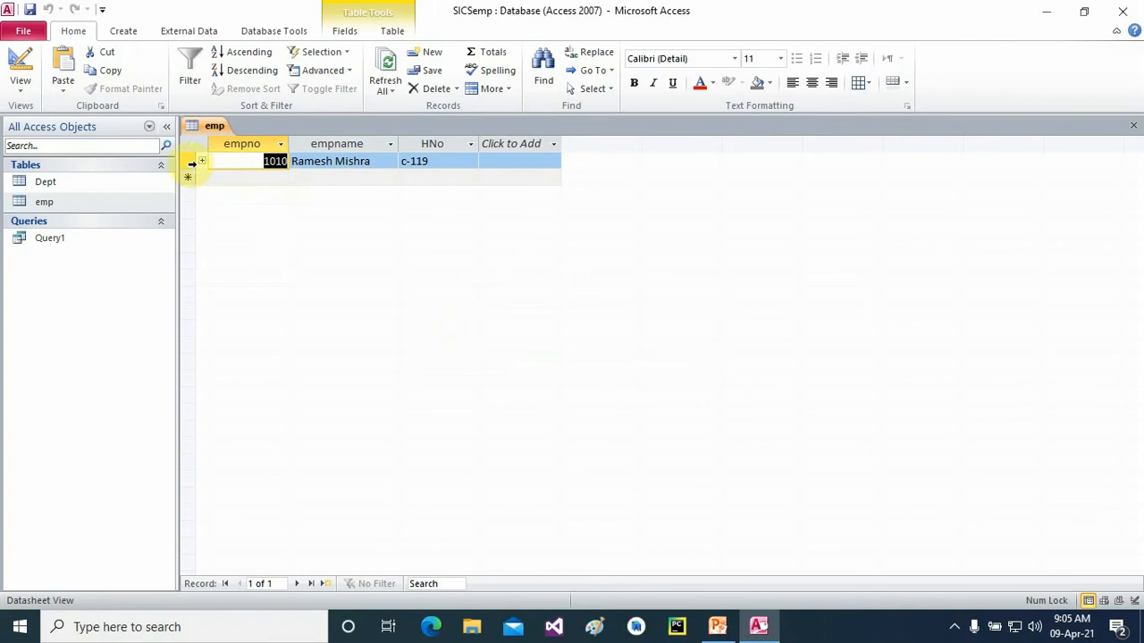
- Delete the last emp record, 1010, and close the emp datasheet
right_click(191, 163)
left_click(232, 194)
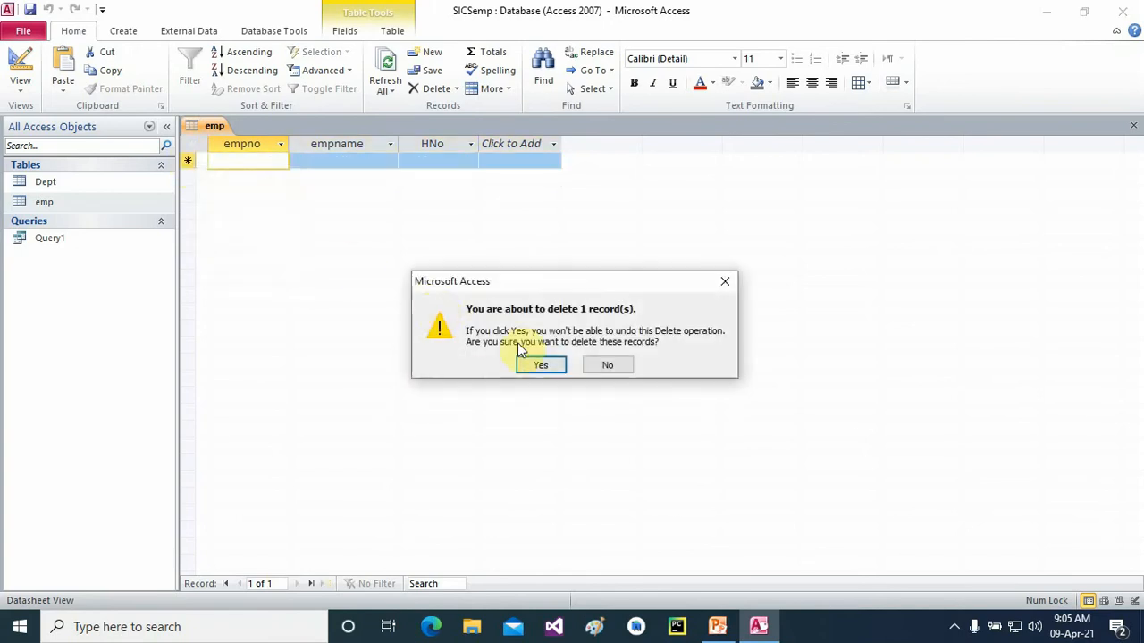
left_click(541, 363)
left_click(1133, 126)
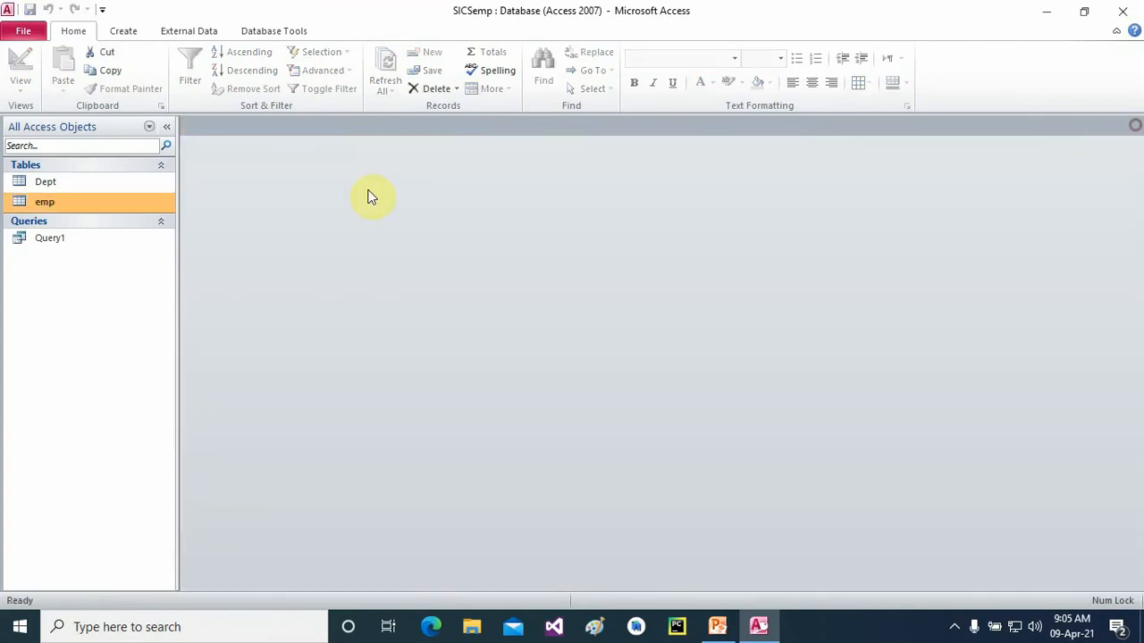
left_click(40, 186)
- Open the emp and Dept tables and delete Dept records 1002 and 1004
double_click(50, 204)
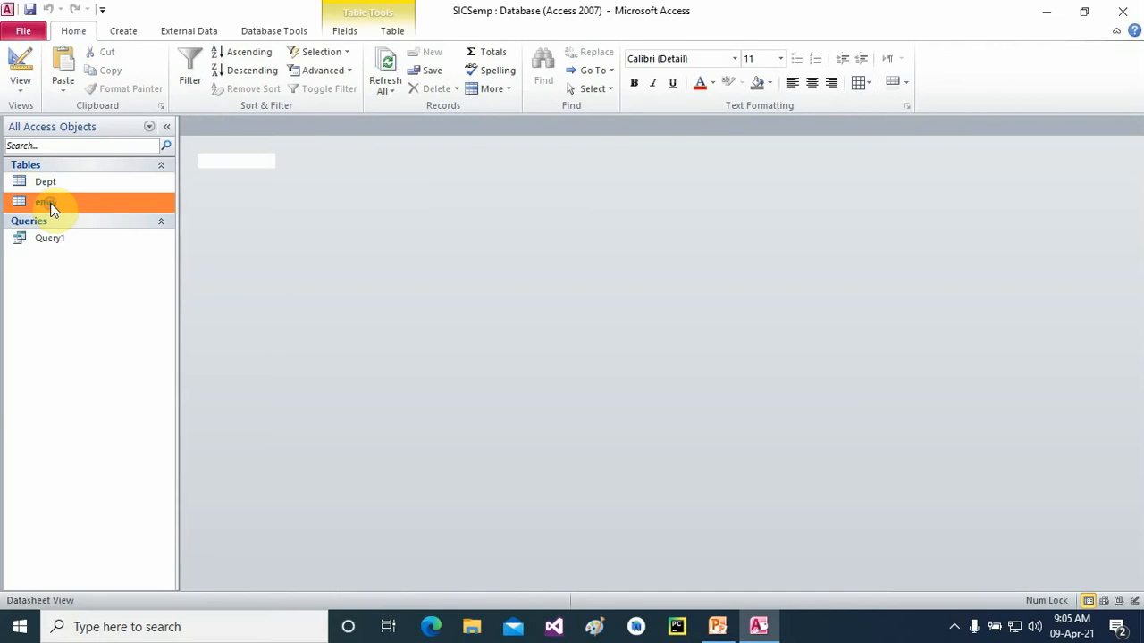
double_click(44, 186)
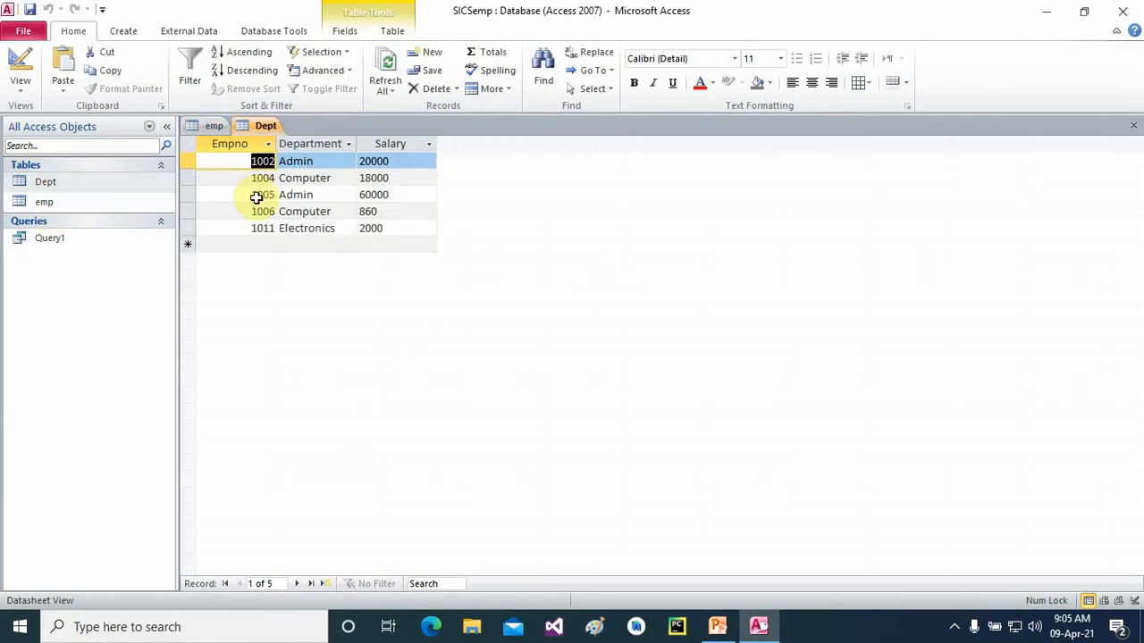
right_click(188, 164)
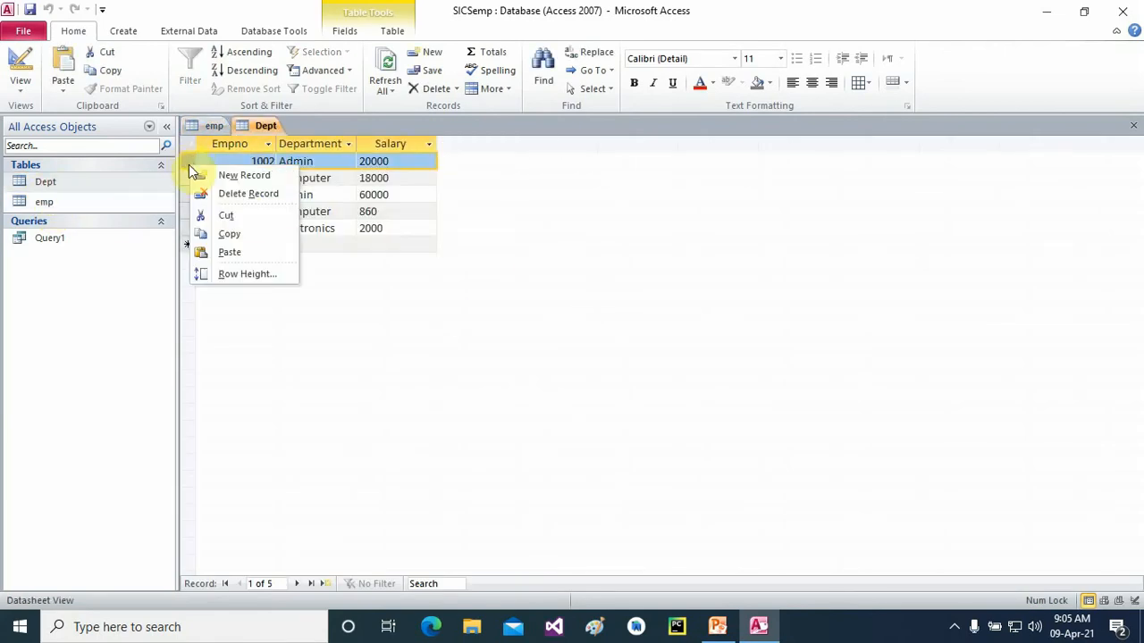
left_click(243, 195)
left_click(541, 365)
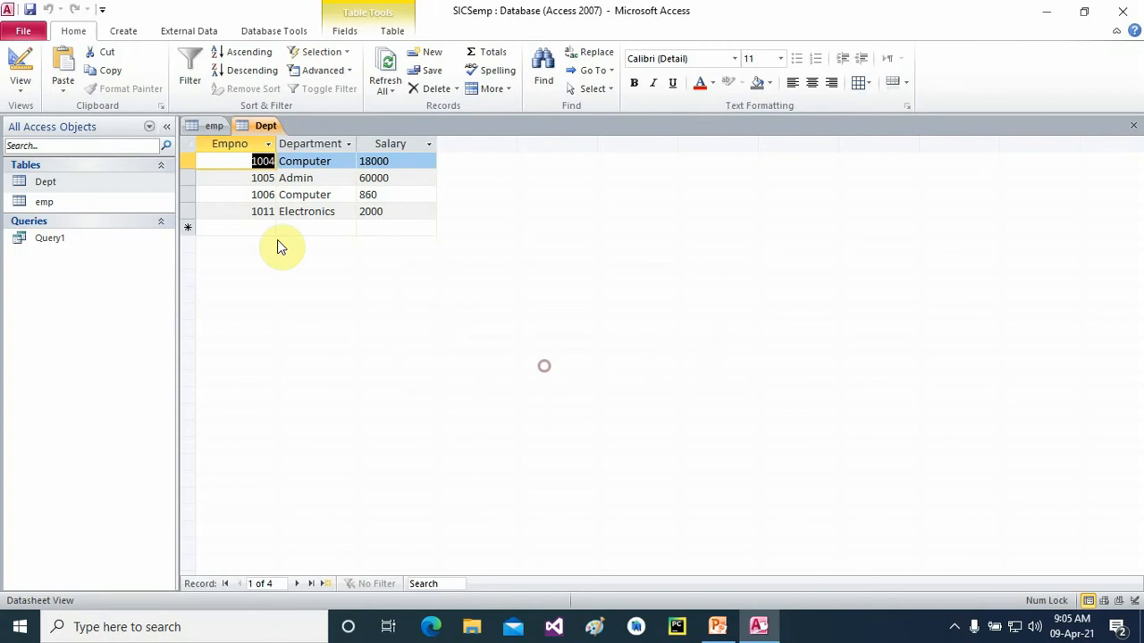
right_click(186, 165)
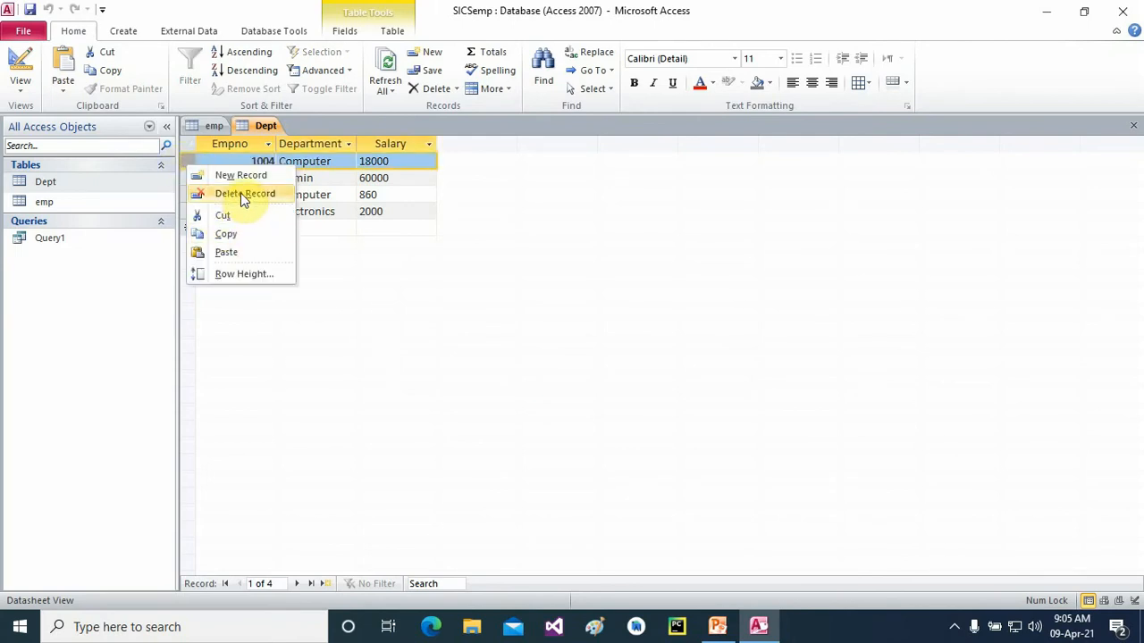
left_click(243, 194)
left_click(557, 366)
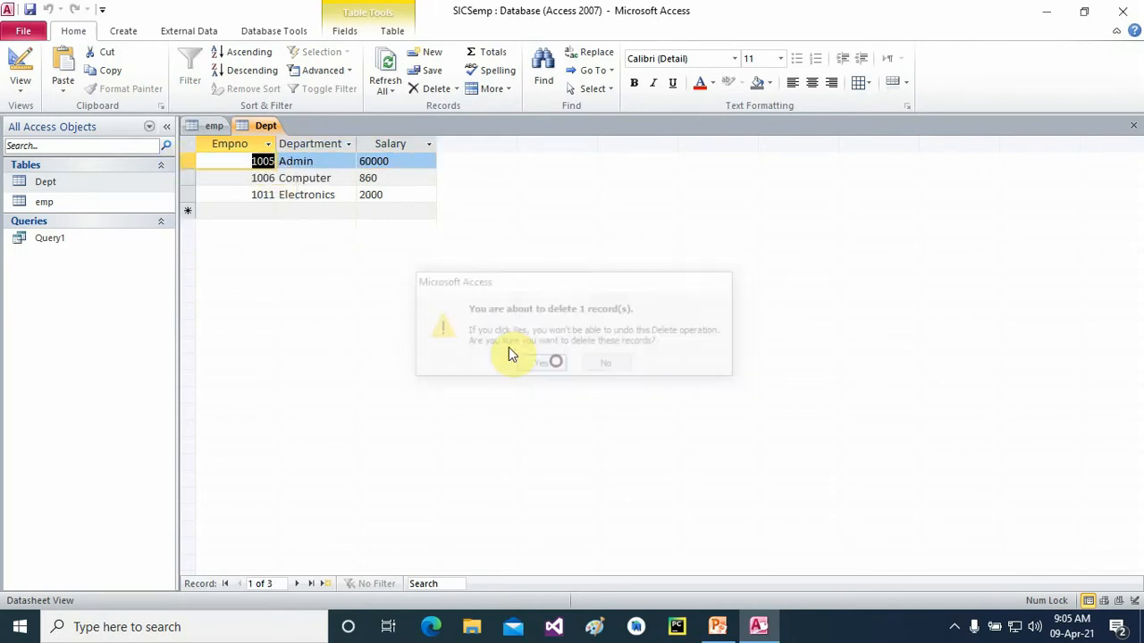
- Delete the remaining Dept records 1005, 1006 and 1011, then close the Dept table
right_click(187, 163)
left_click(227, 194)
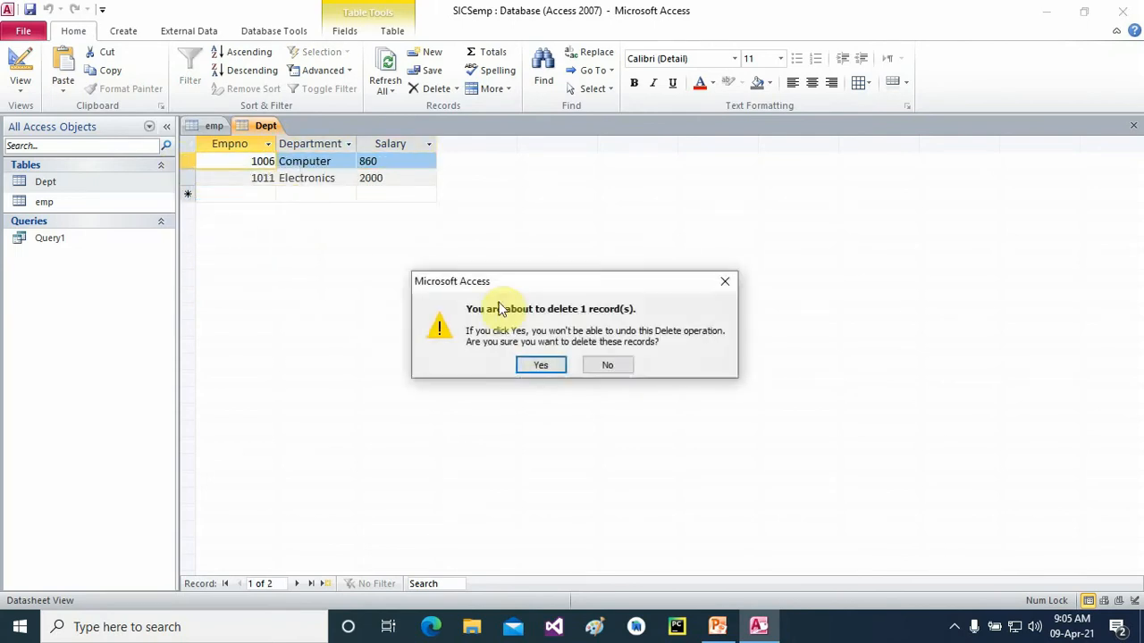
left_click(540, 366)
right_click(186, 160)
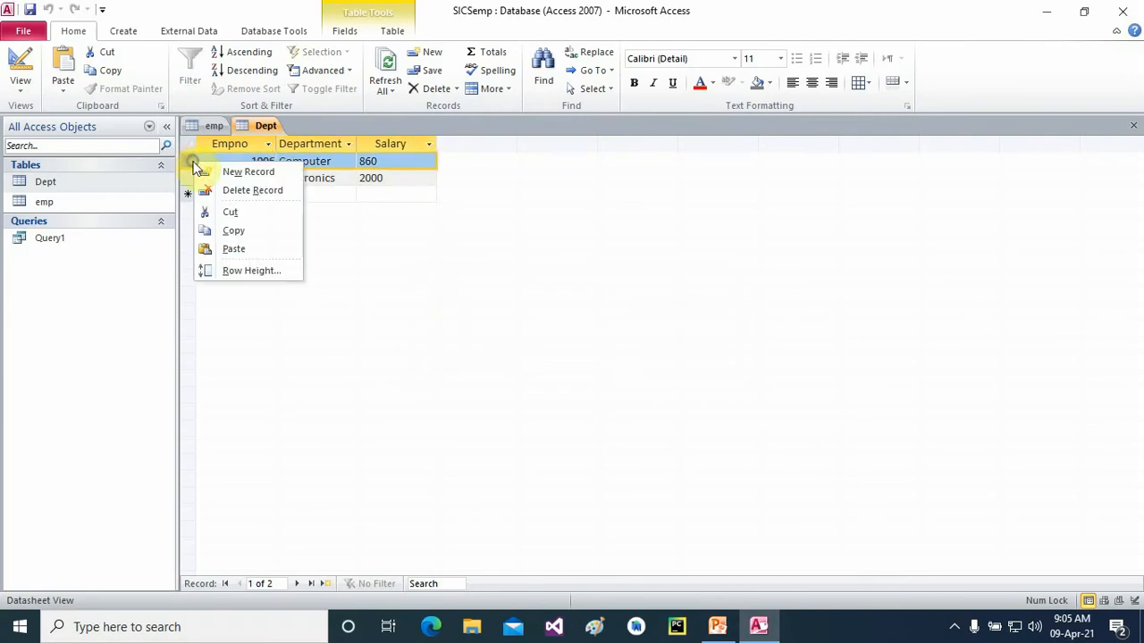
left_click(243, 191)
left_click(539, 366)
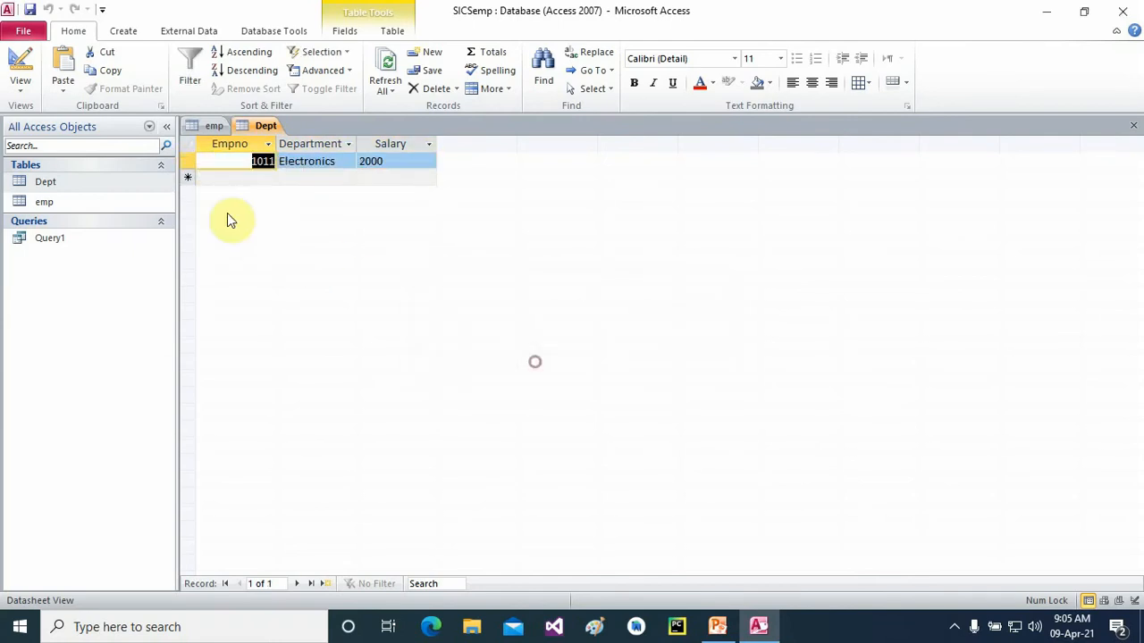
right_click(190, 162)
left_click(253, 191)
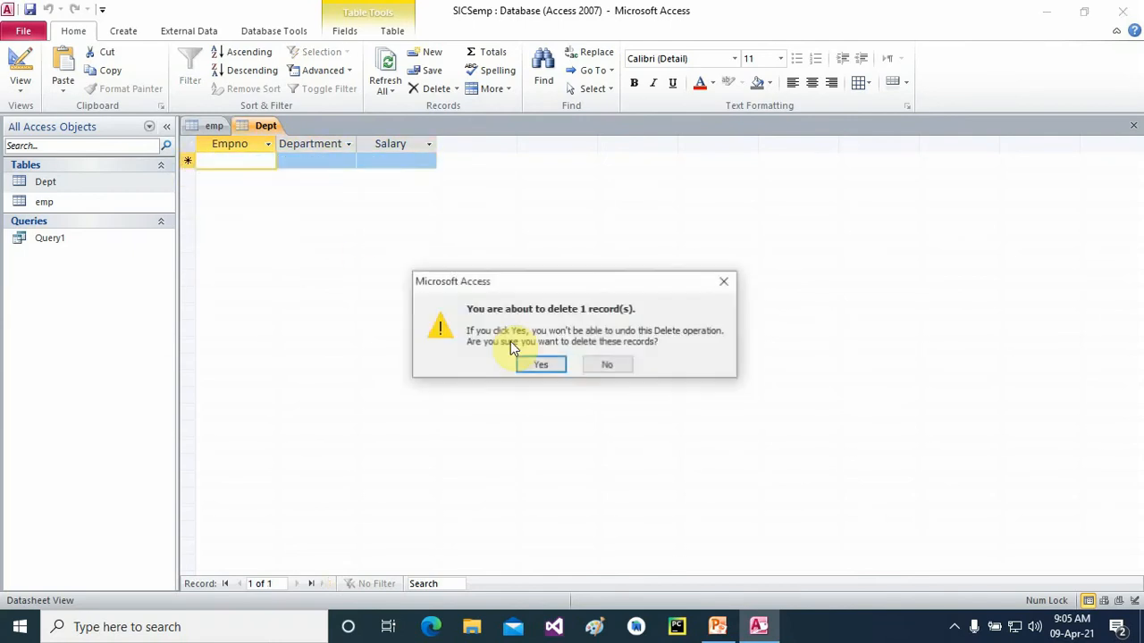
left_click(540, 366)
left_click(1132, 126)
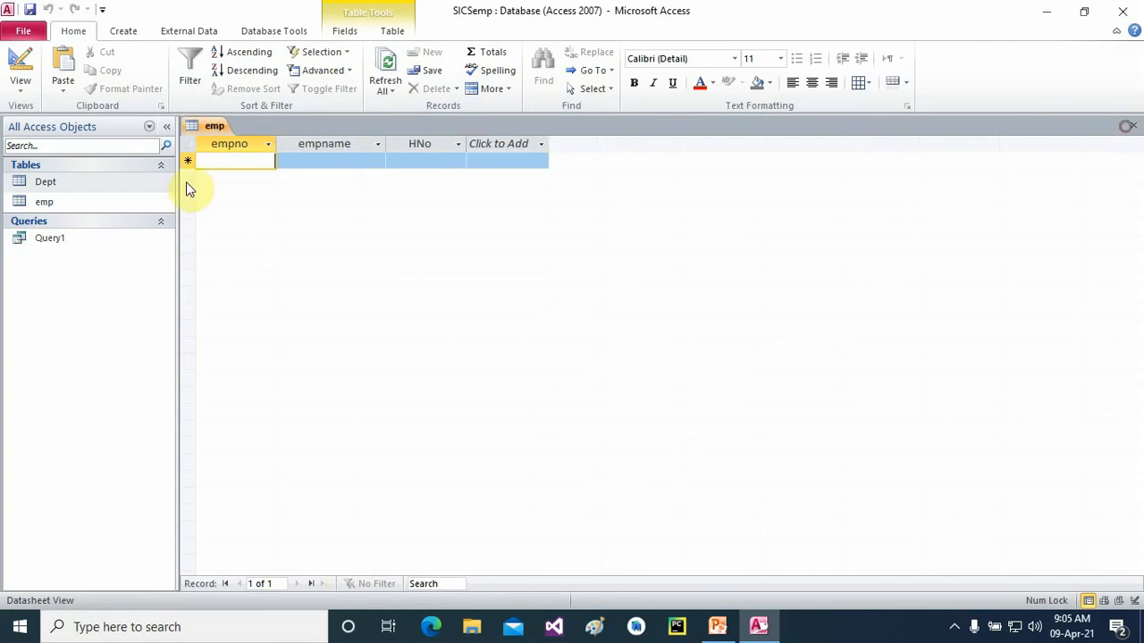
- In the Relationships view, tick Enforce Referential Integrity and both cascade options on the emp–Dept link
left_click(268, 31)
left_click(196, 70)
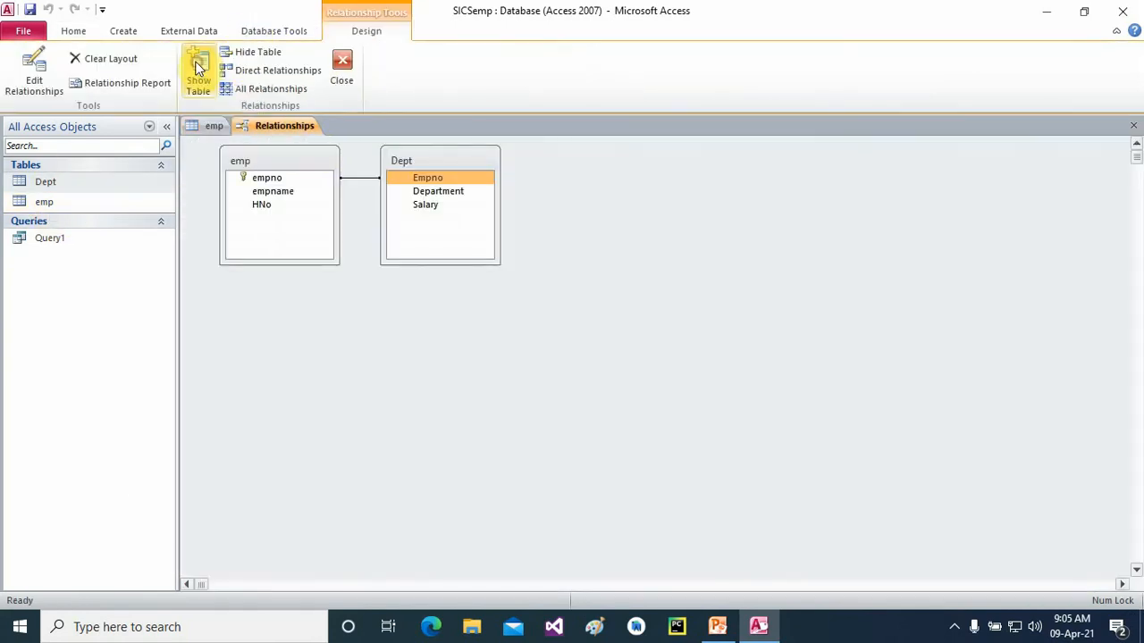
right_click(358, 184)
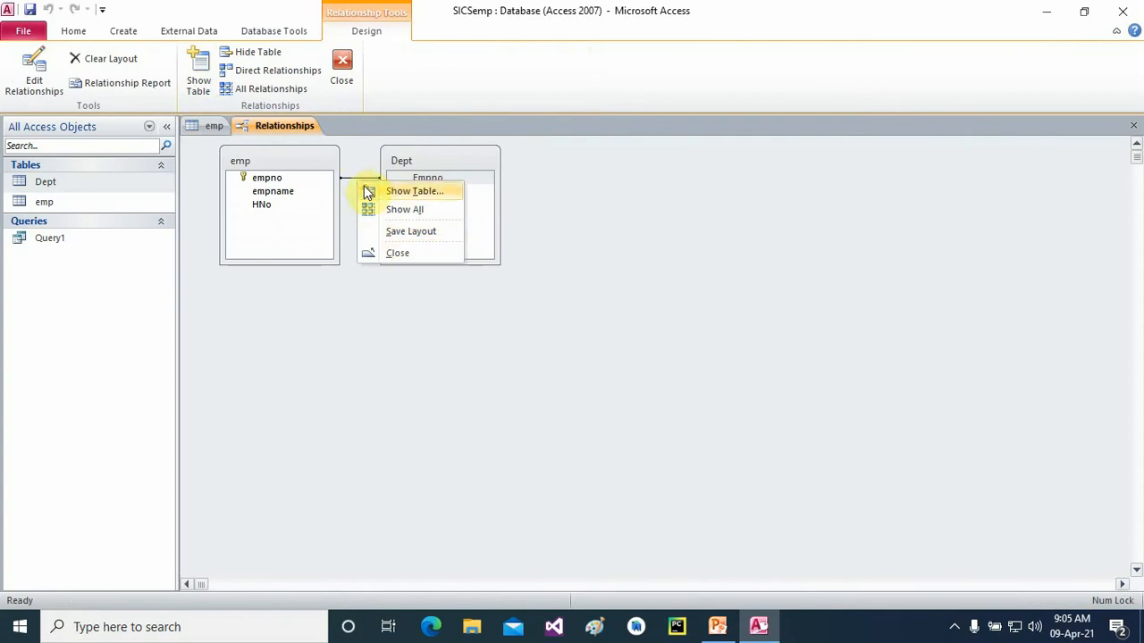
left_click(356, 185)
right_click(354, 182)
left_click(373, 187)
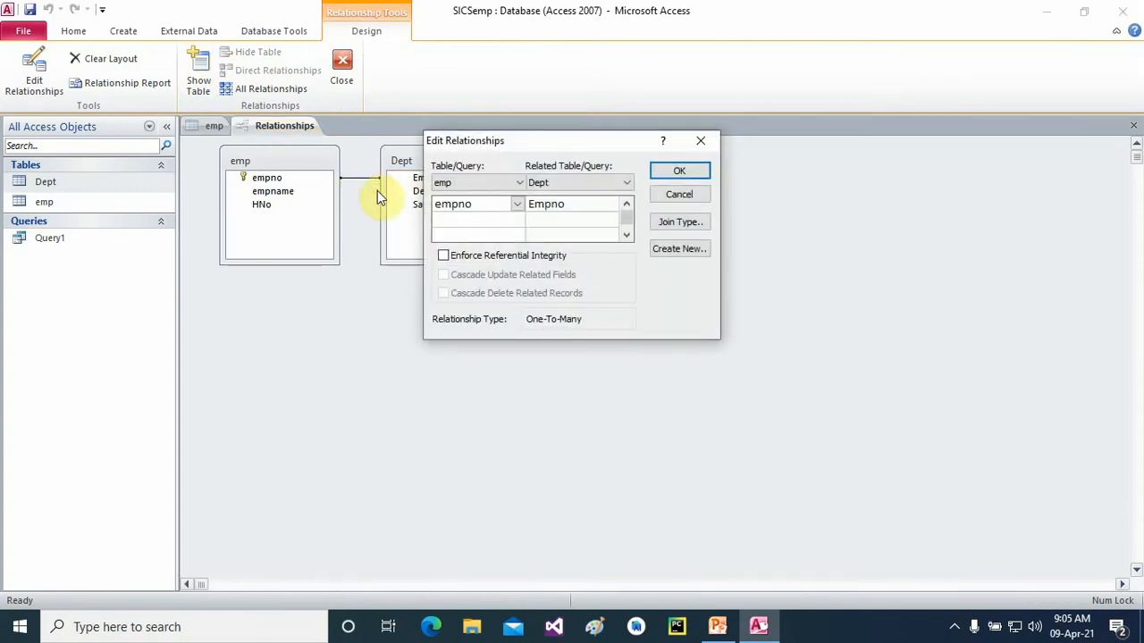
left_click(443, 255)
left_click(443, 274)
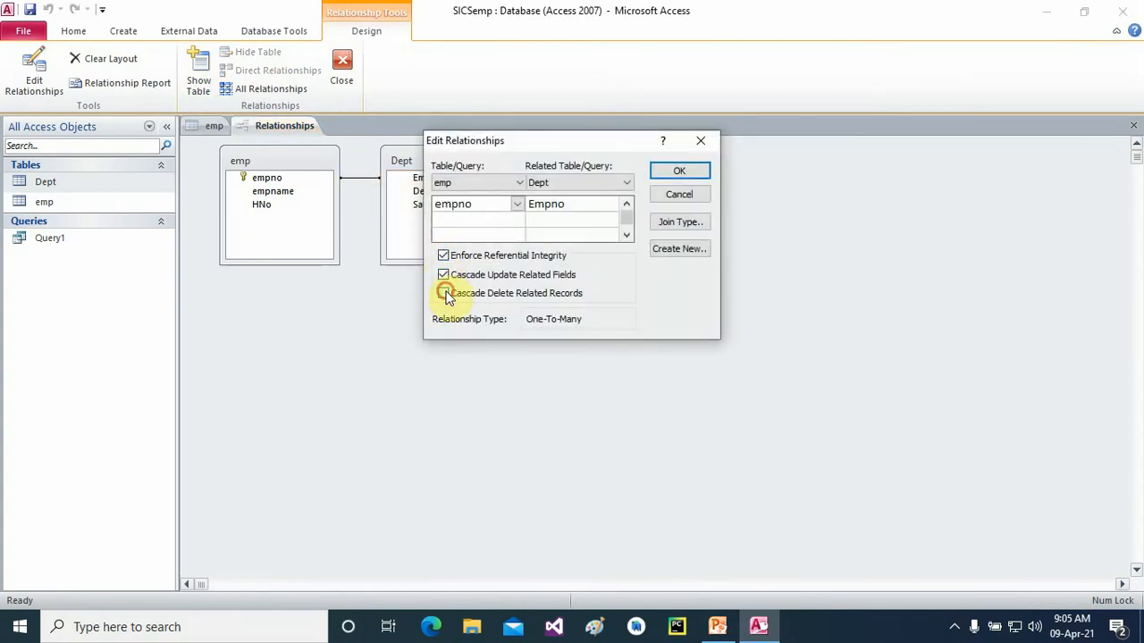
left_click(443, 293)
left_click(699, 174)
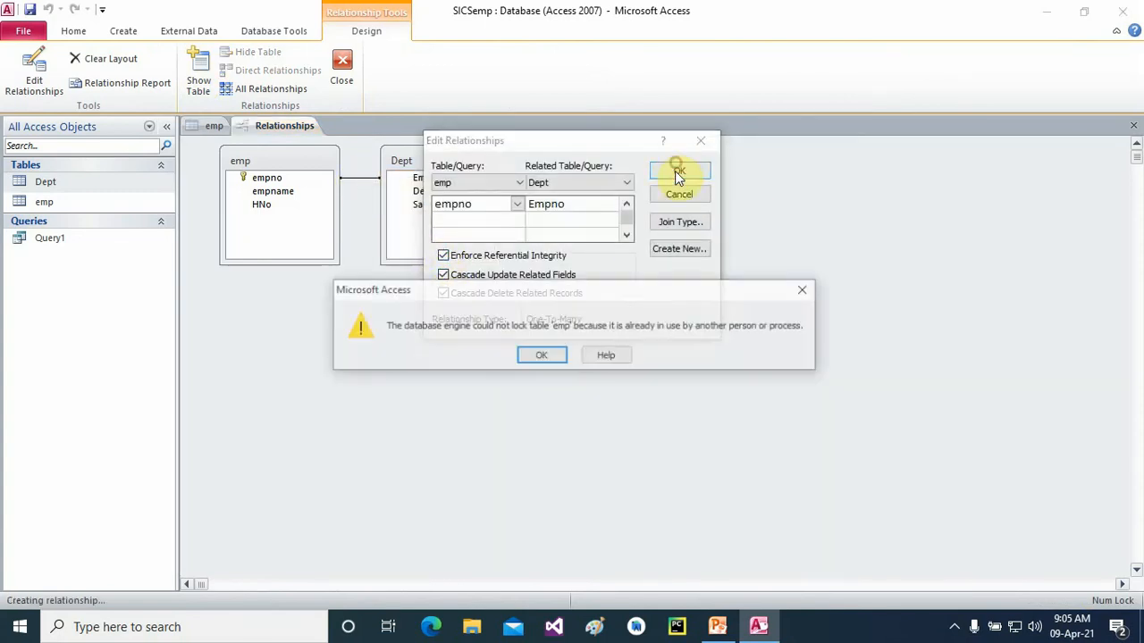
- Dismiss the repeated table-lock errors that block saving, and close the relationship dialog
left_click(540, 357)
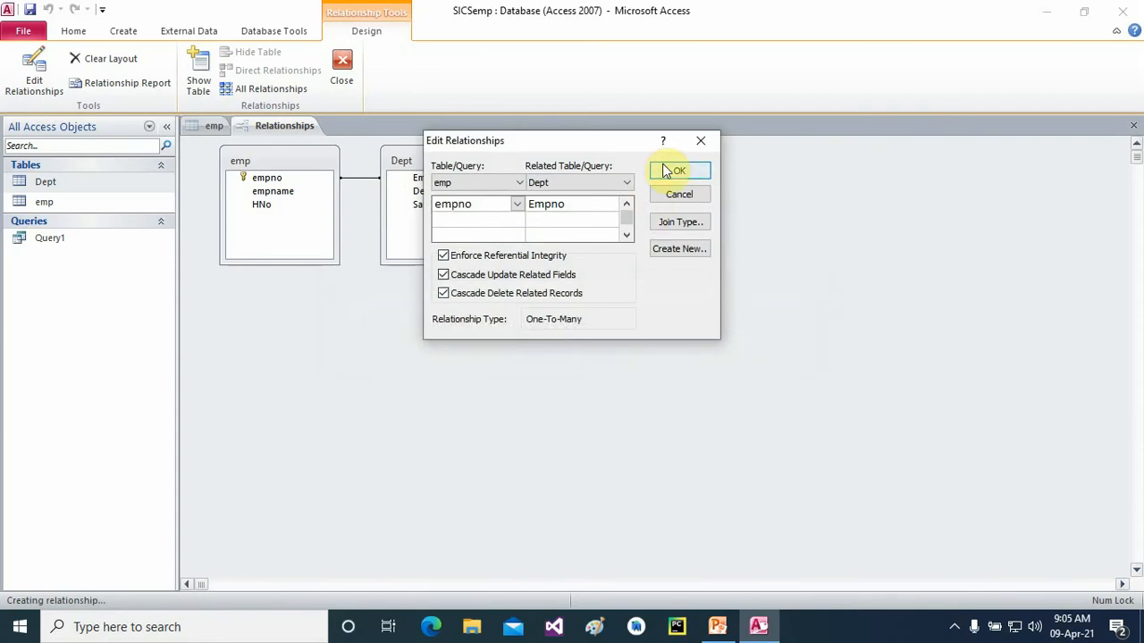
left_click(668, 175)
left_click(550, 356)
left_click(671, 171)
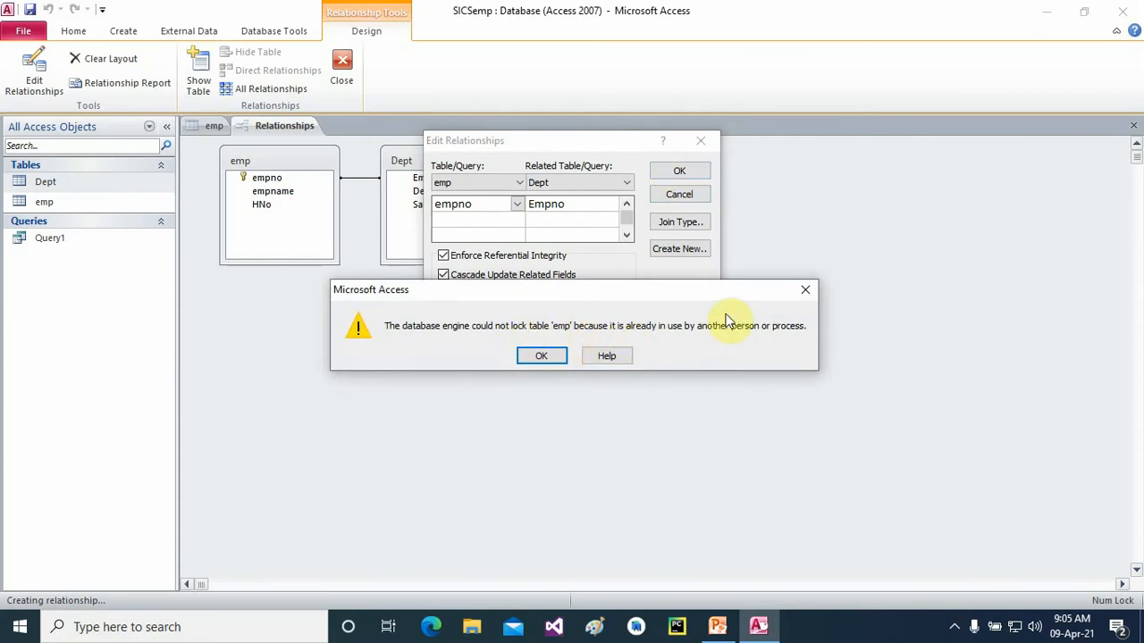
left_click(805, 290)
left_click(684, 170)
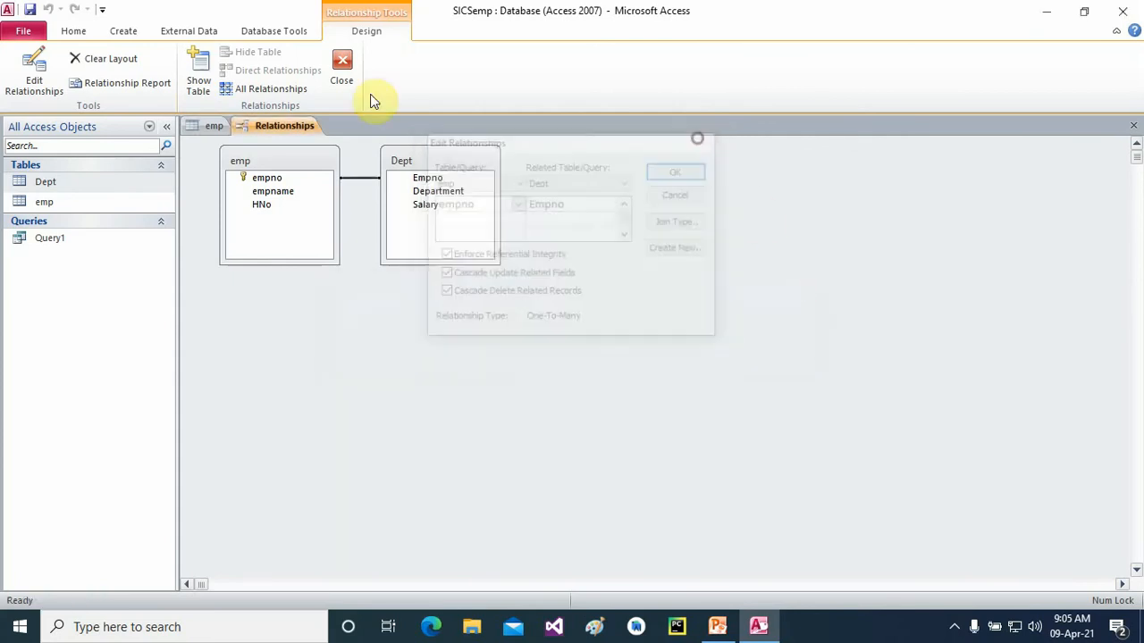
- Close the emp table to release its lock, then re-enable integrity and both cascades and save
left_click(219, 126)
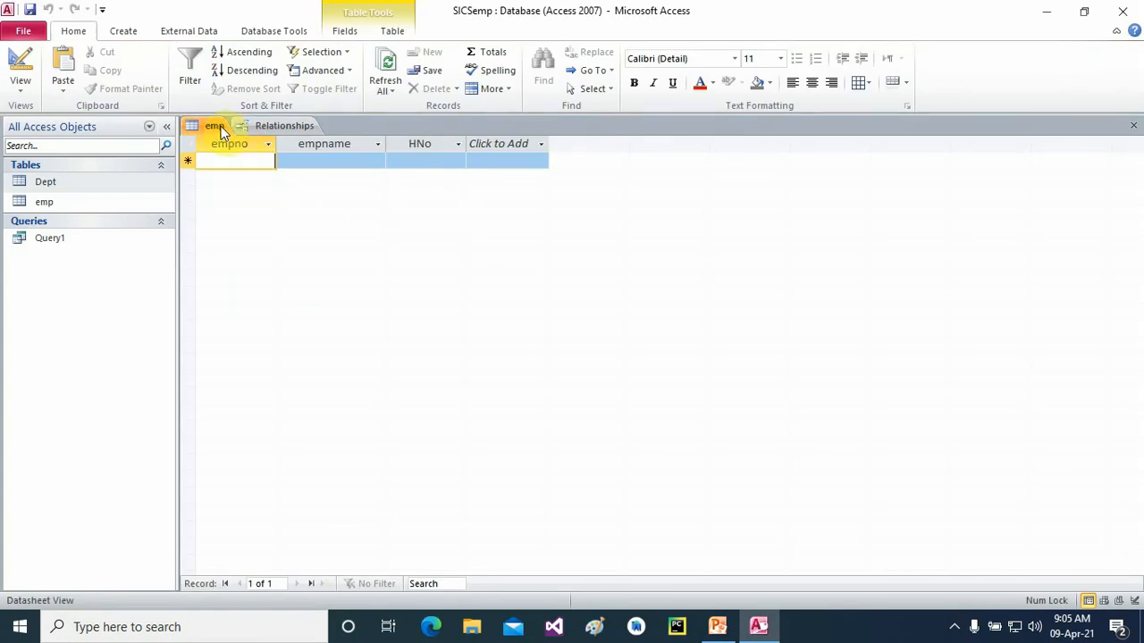
right_click(222, 131)
left_click(269, 161)
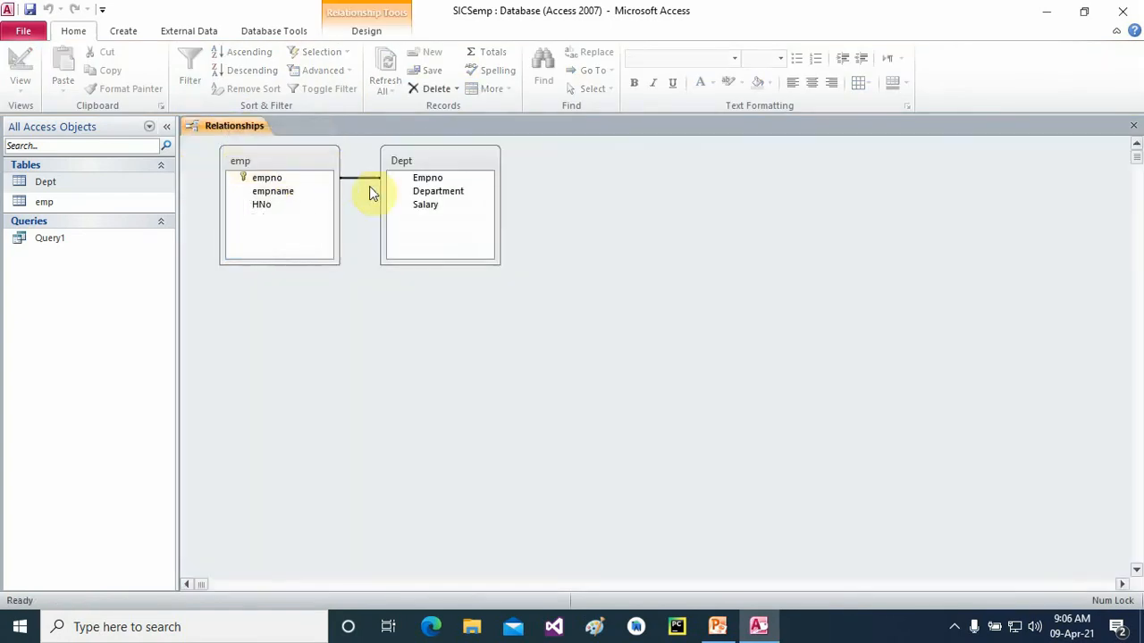
right_click(361, 178)
left_click(388, 188)
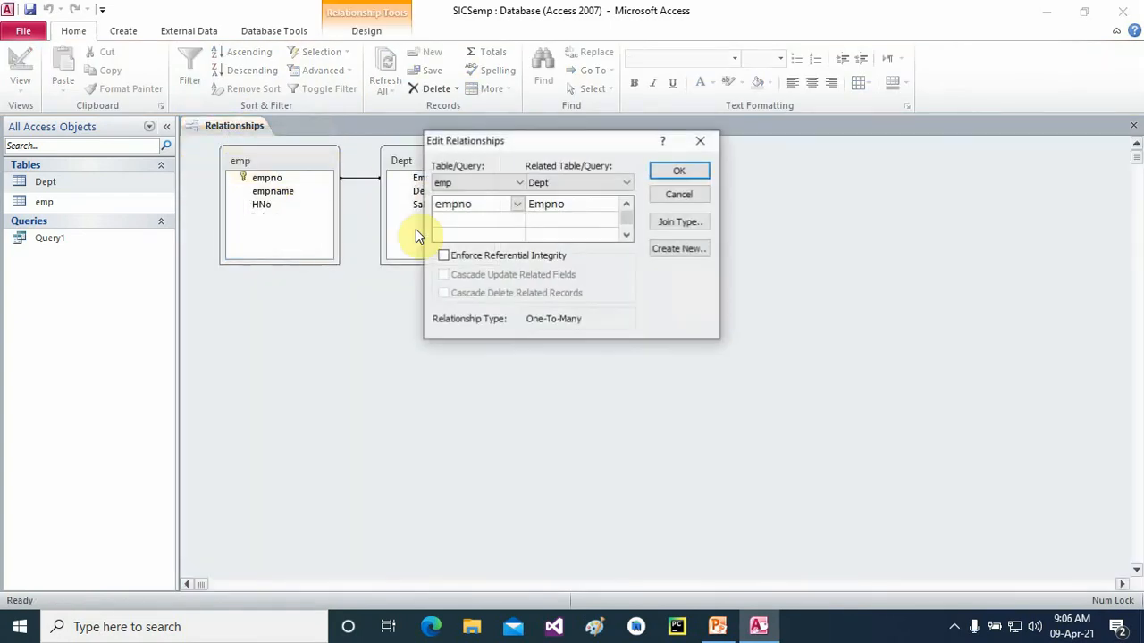
left_click(444, 255)
left_click(443, 274)
left_click(443, 293)
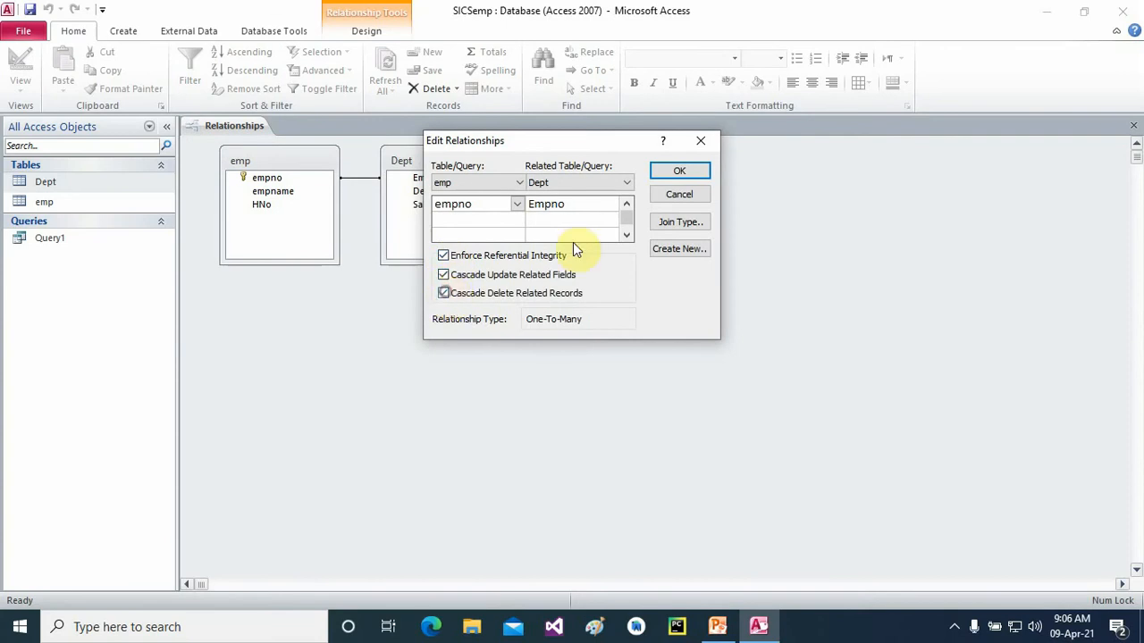
left_click(664, 171)
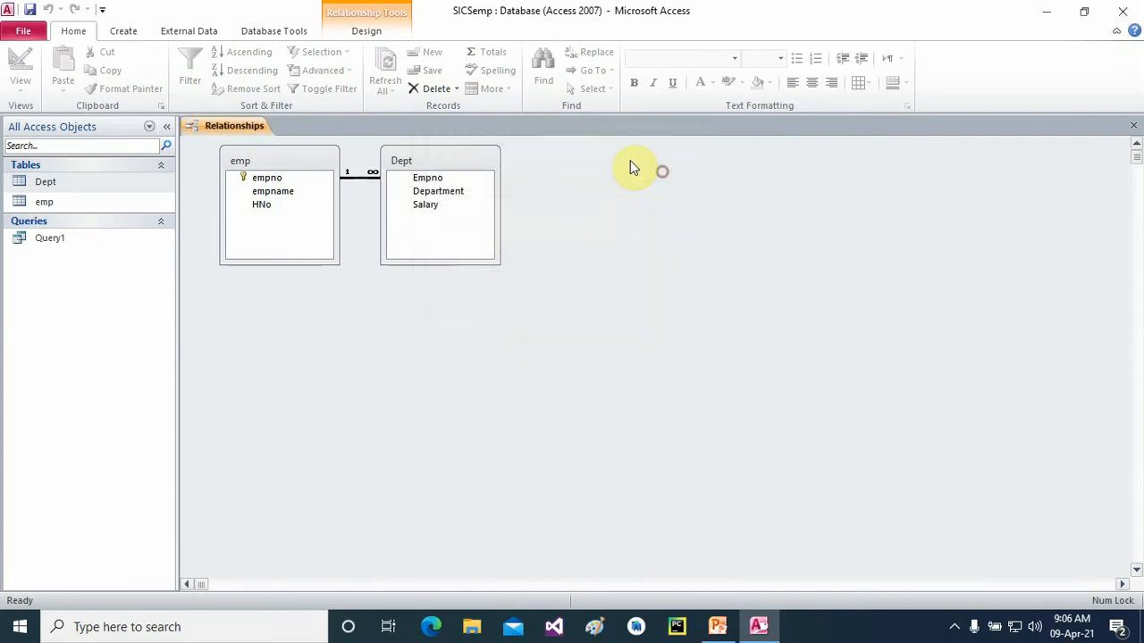
- Reopen the relationship settings to verify them, then close the Relationships view
right_click(360, 179)
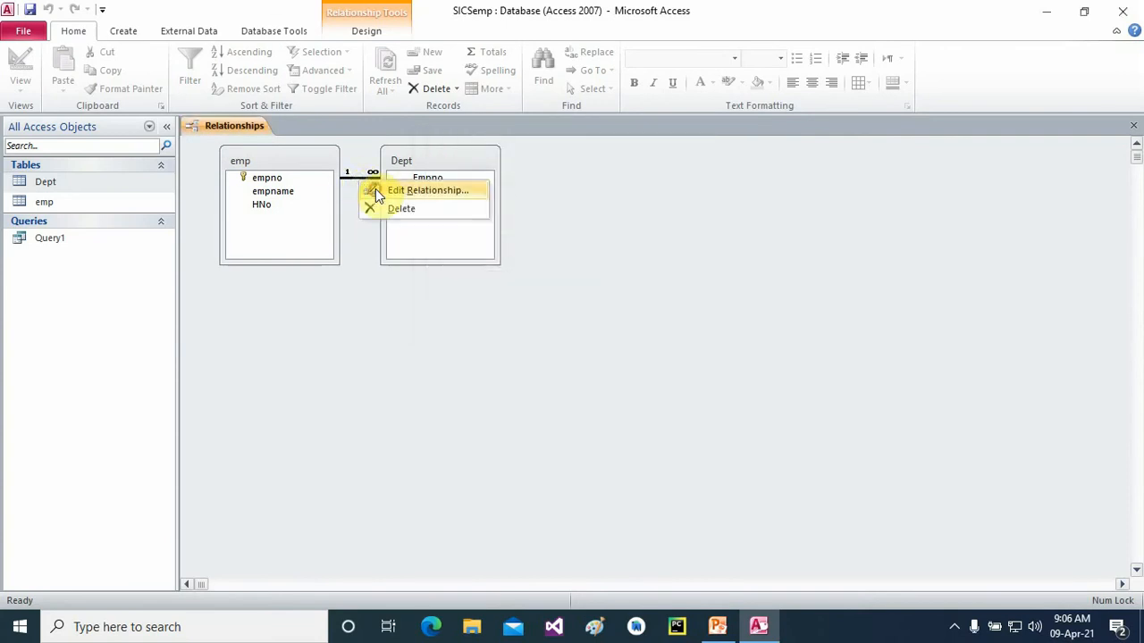
left_click(375, 188)
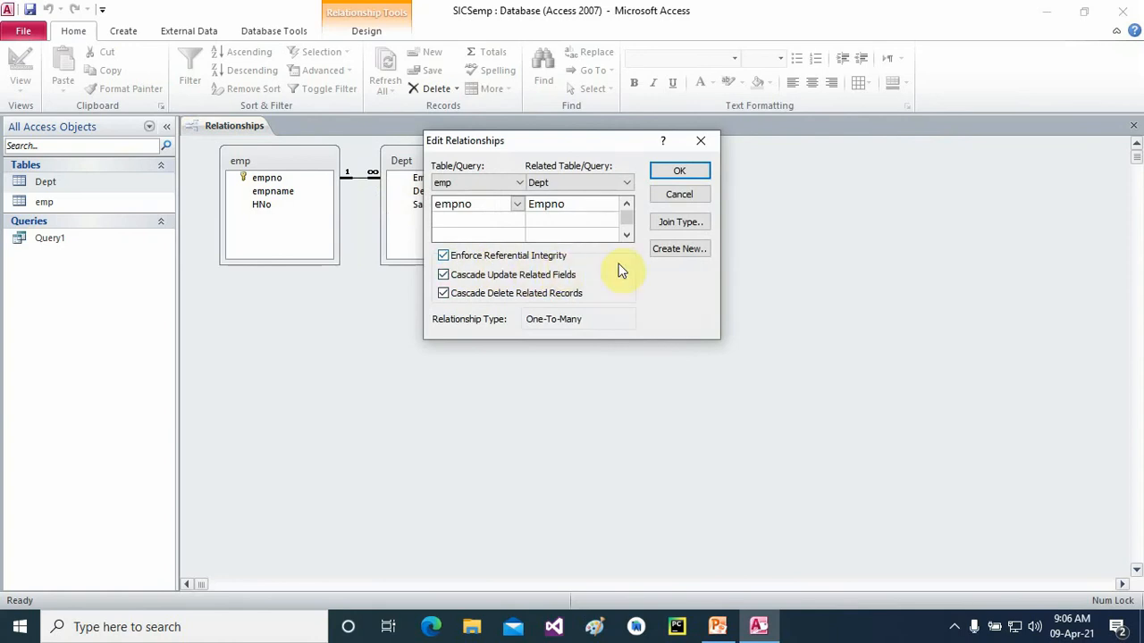
left_click(657, 172)
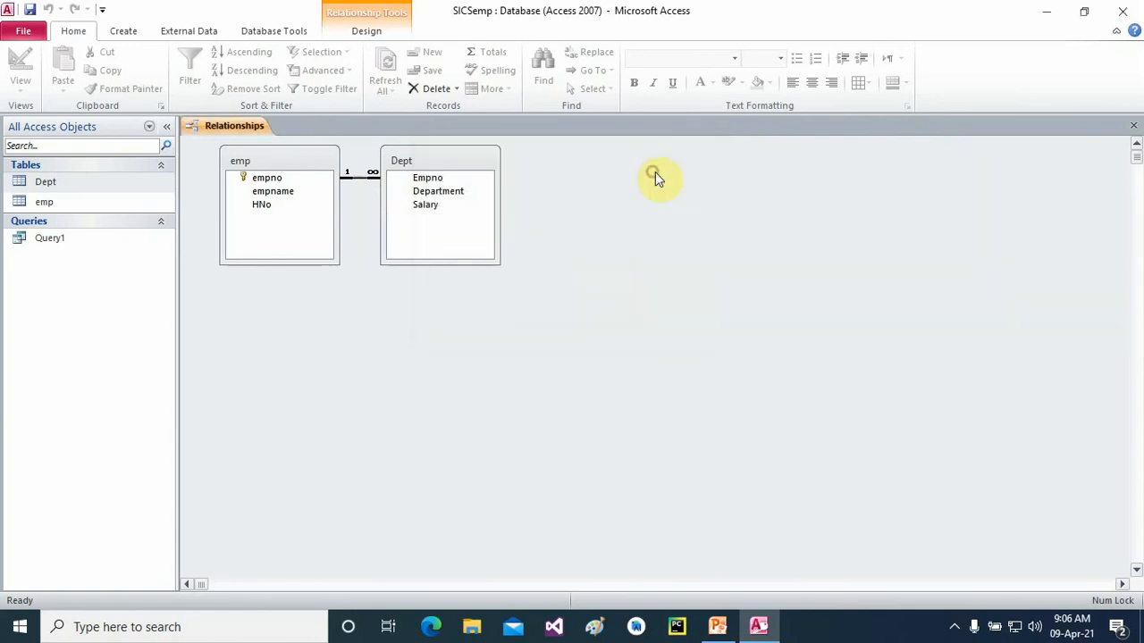
left_click(1133, 126)
- Open emp and enter employee 1 with a name and house number c-1999
left_click(37, 202)
double_click(37, 203)
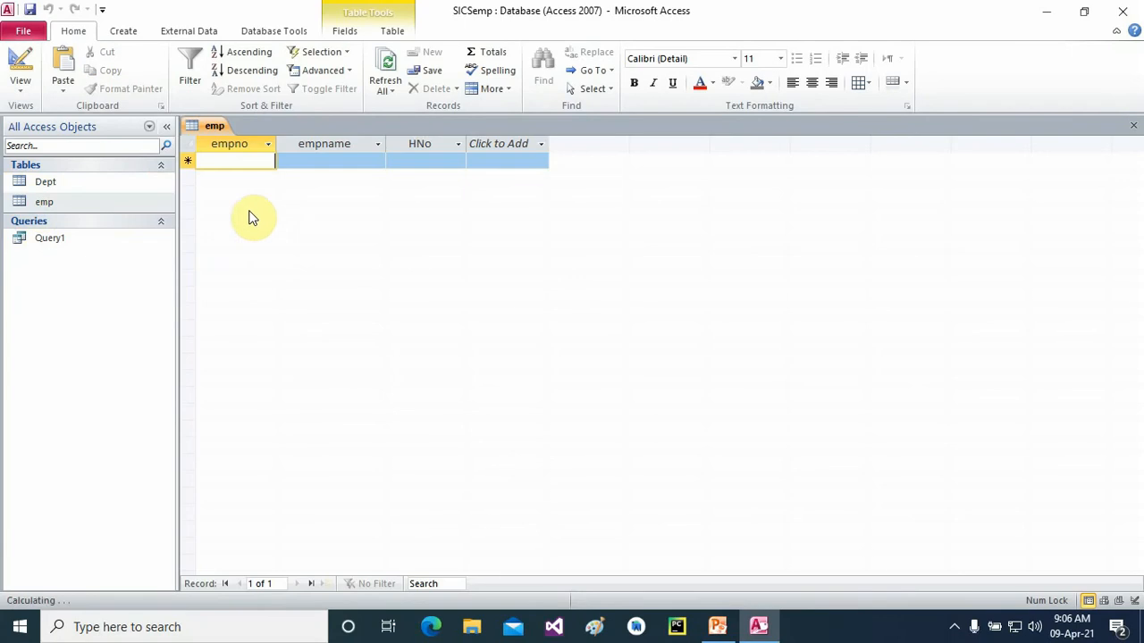
type("1")
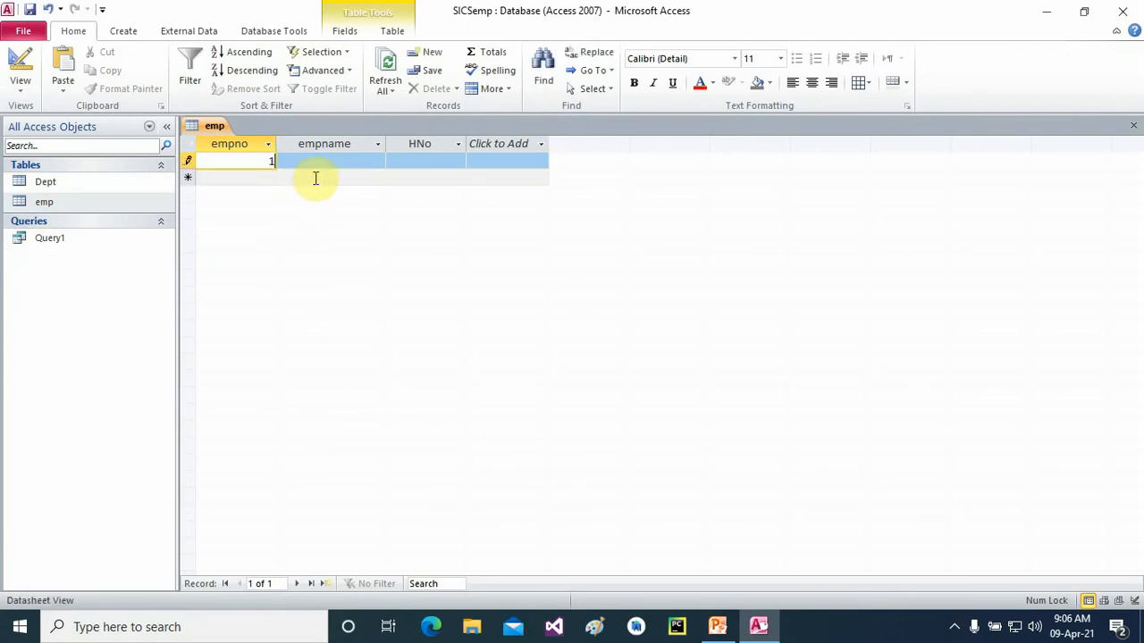
left_click(313, 163)
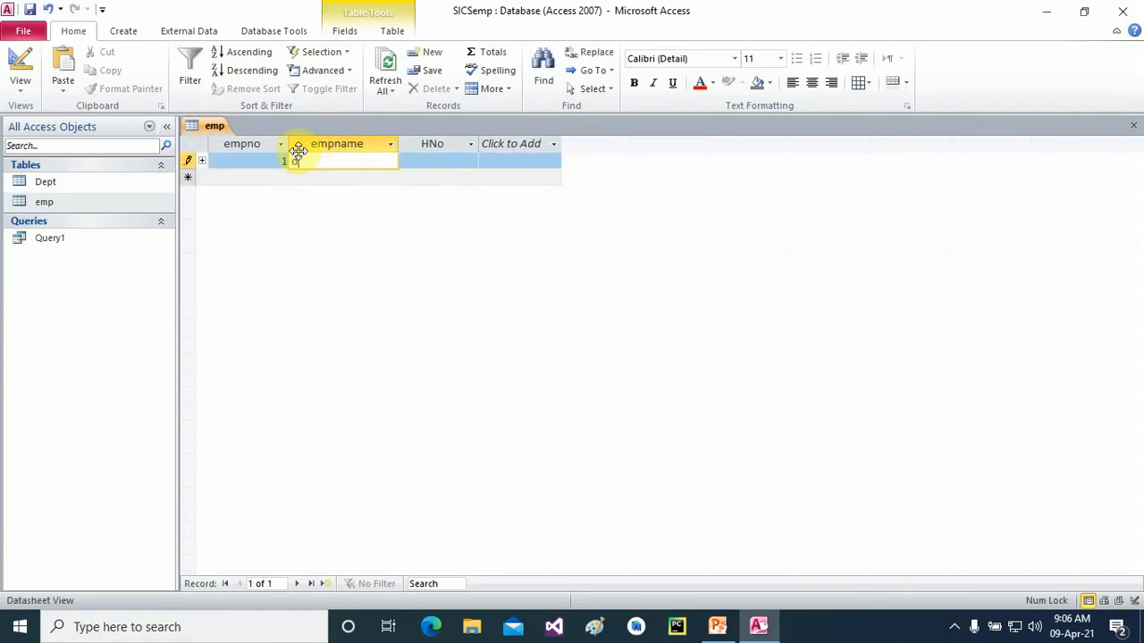
key("Tab")
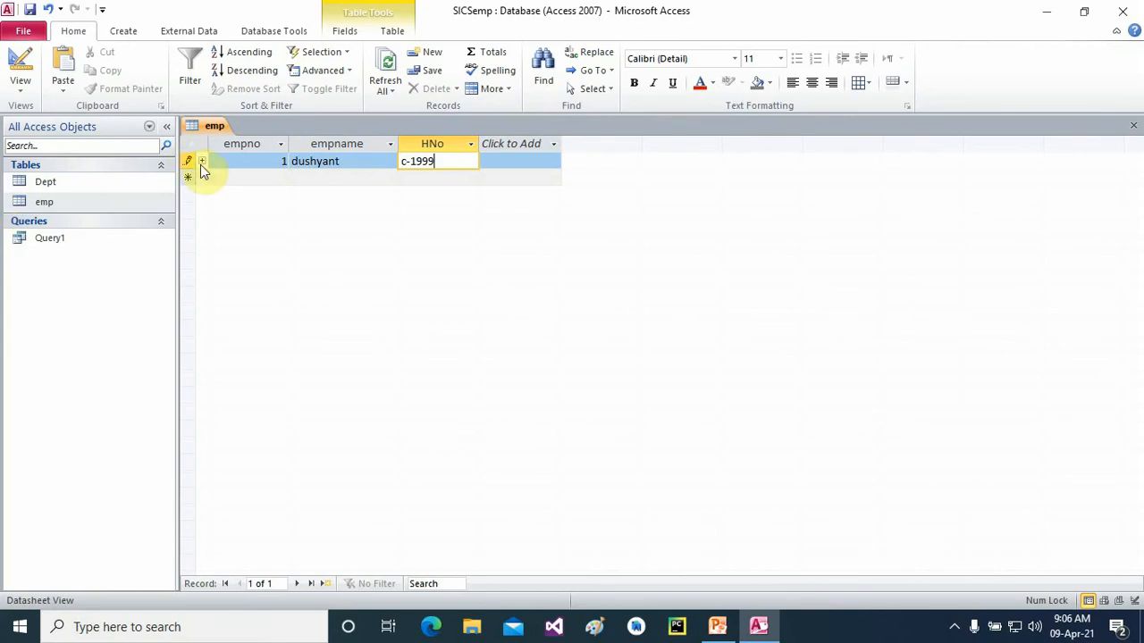
- Enter employee 2 with a name and house number c-908, save emp, and open Dept
left_click(202, 161)
left_click(252, 215)
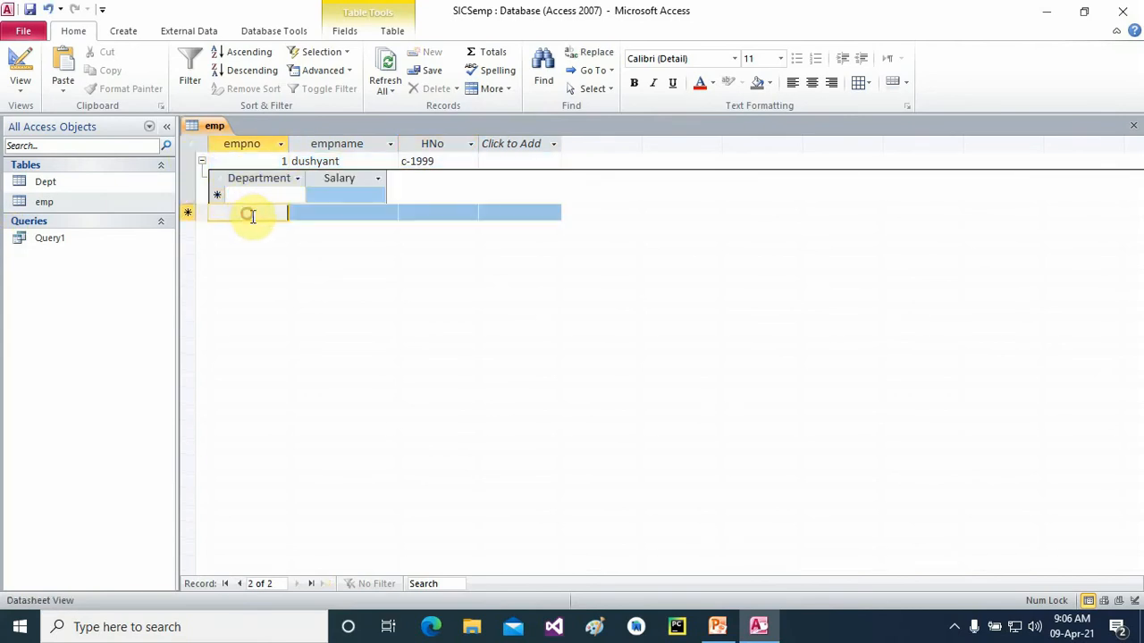
left_click(201, 162)
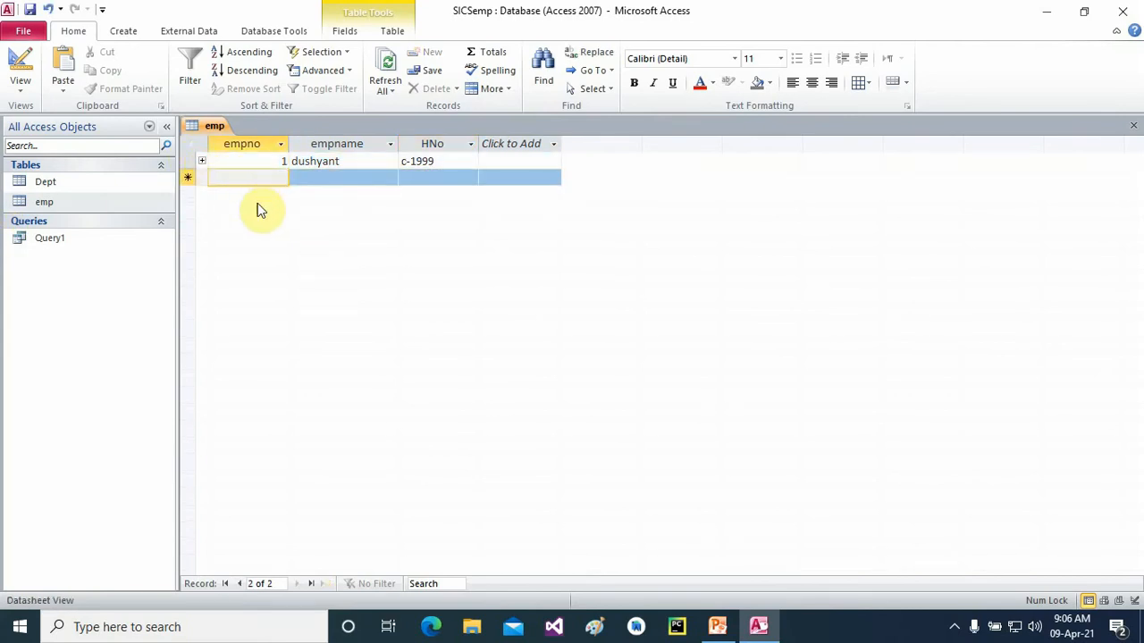
type("2")
left_click(347, 177)
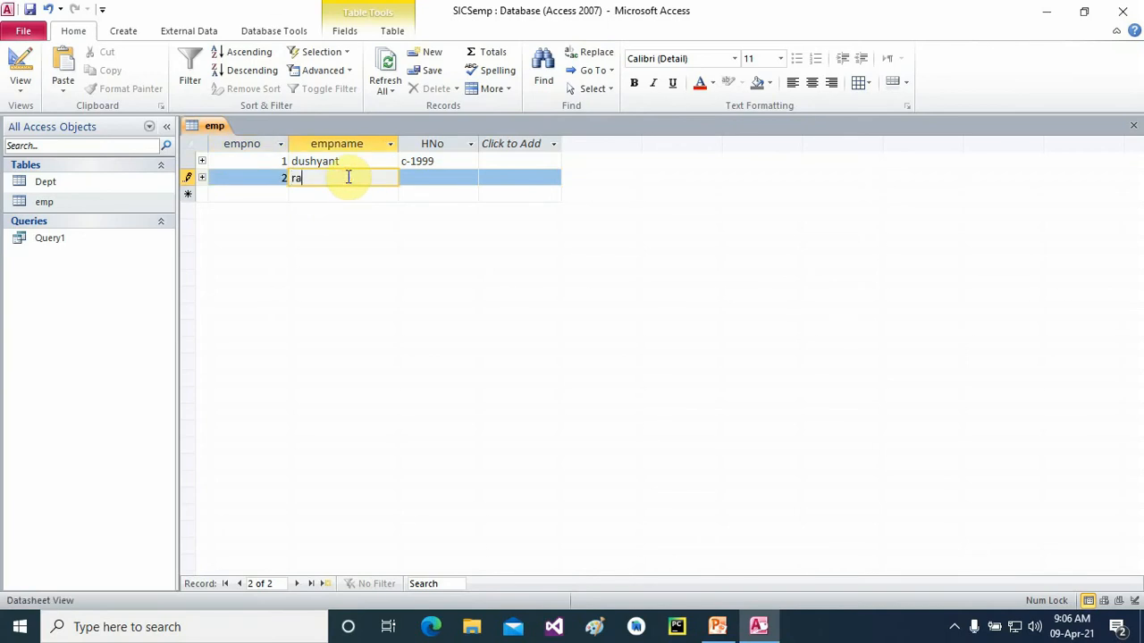
key("Tab")
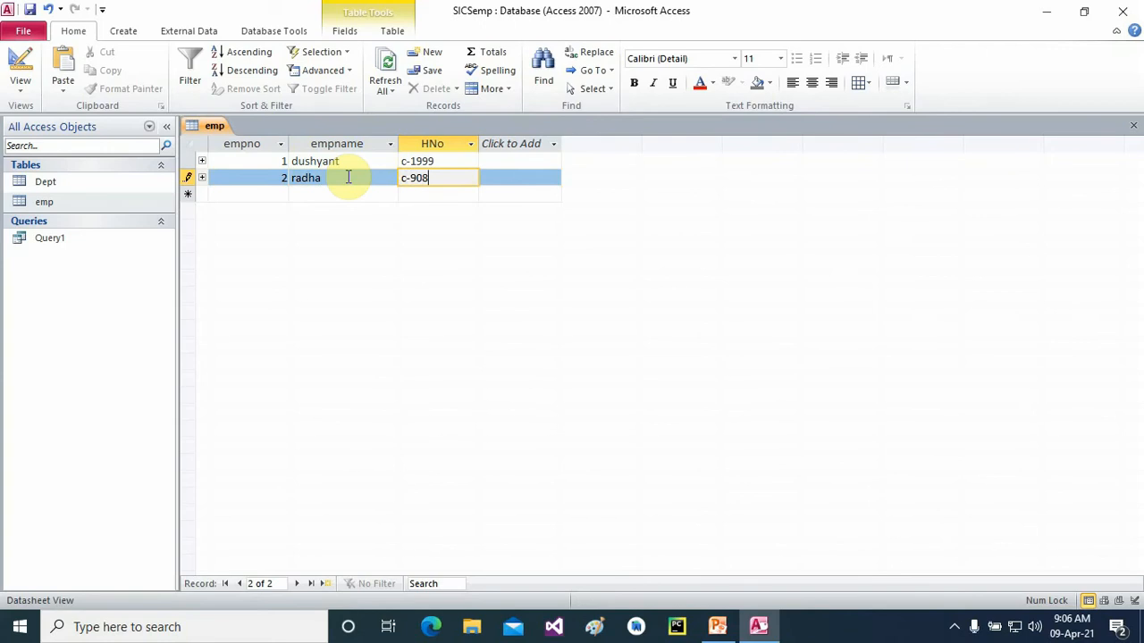
left_click(1127, 132)
double_click(40, 184)
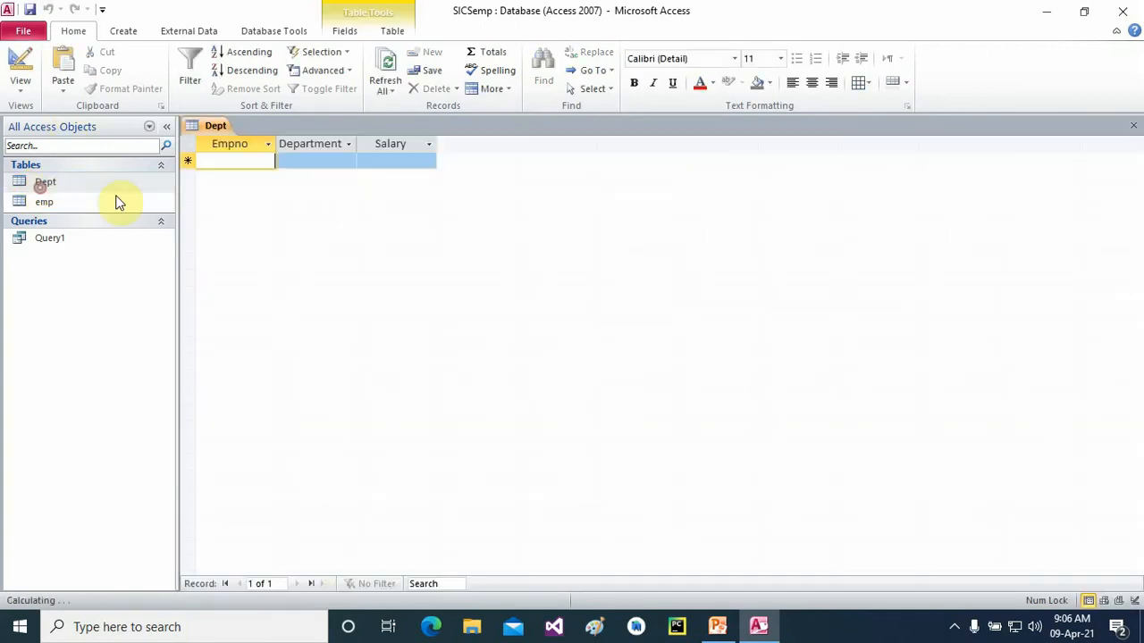
- Enter Dept records 1 (Cs, salary 20000) and 2 (admin, 2000), then close the table
type("1")
left_click(317, 160)
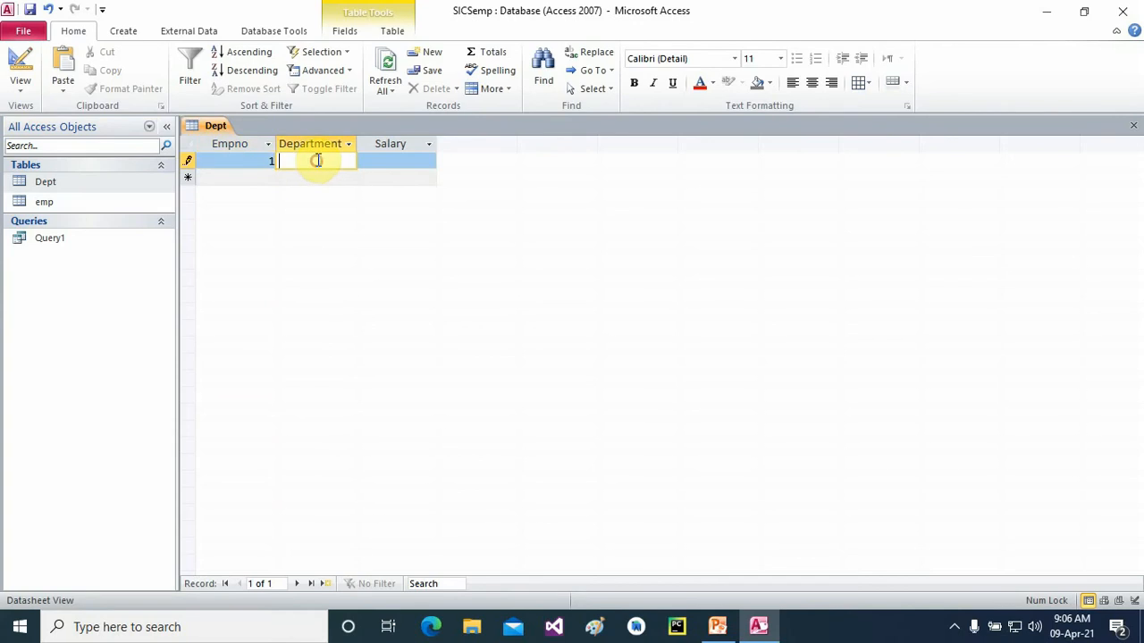
key("Tab")
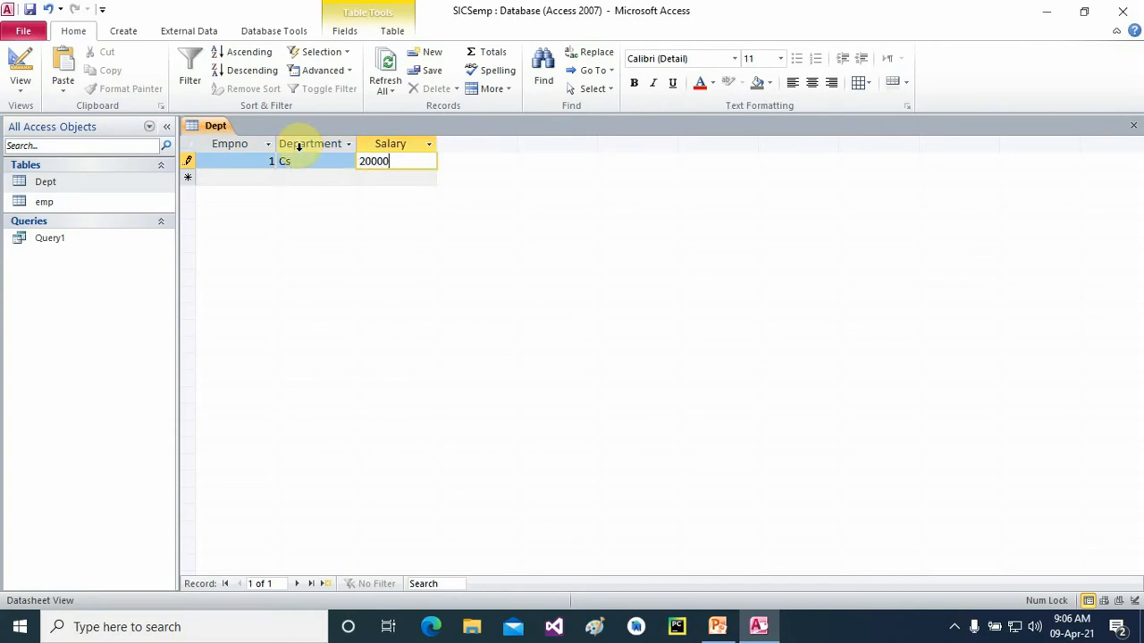
key("Tab")
type("20")
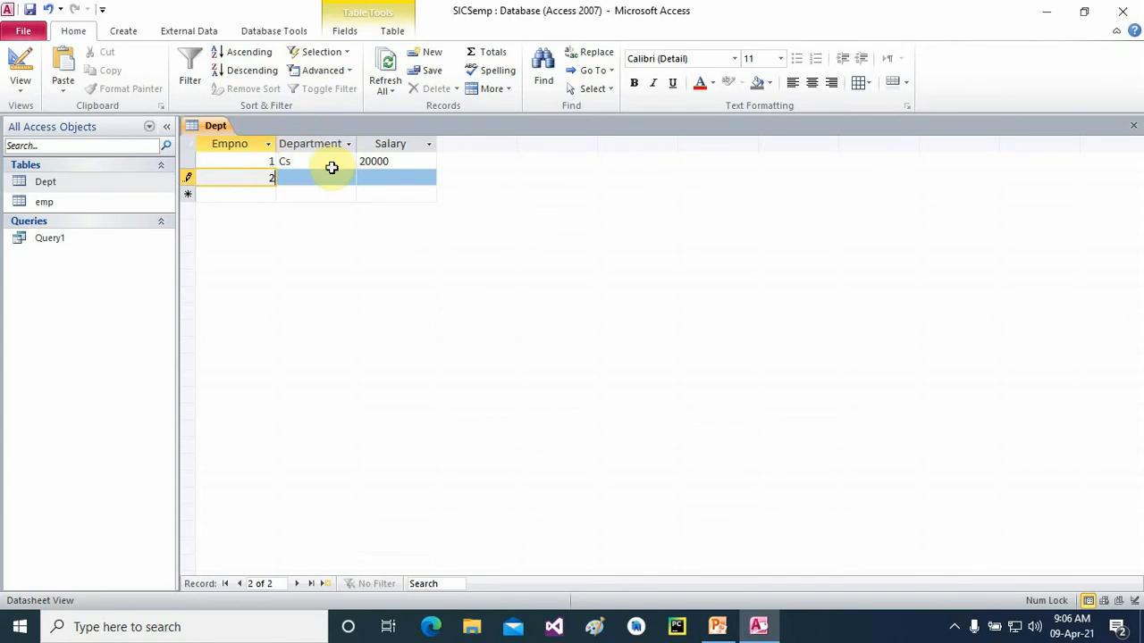
left_click(327, 166)
left_click(327, 176)
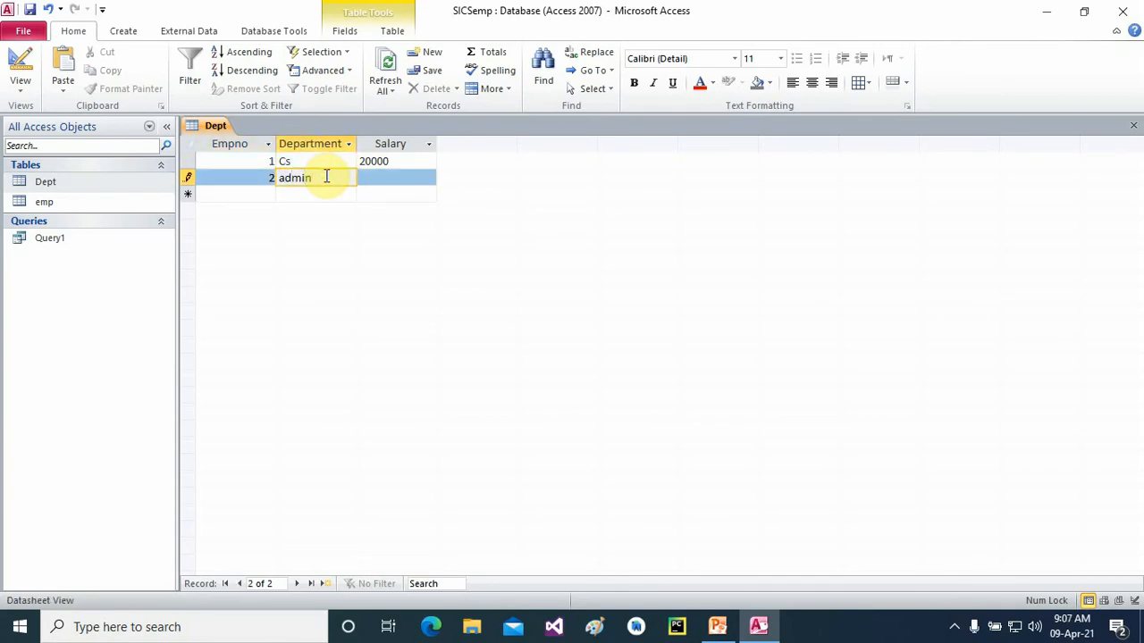
left_click(395, 178)
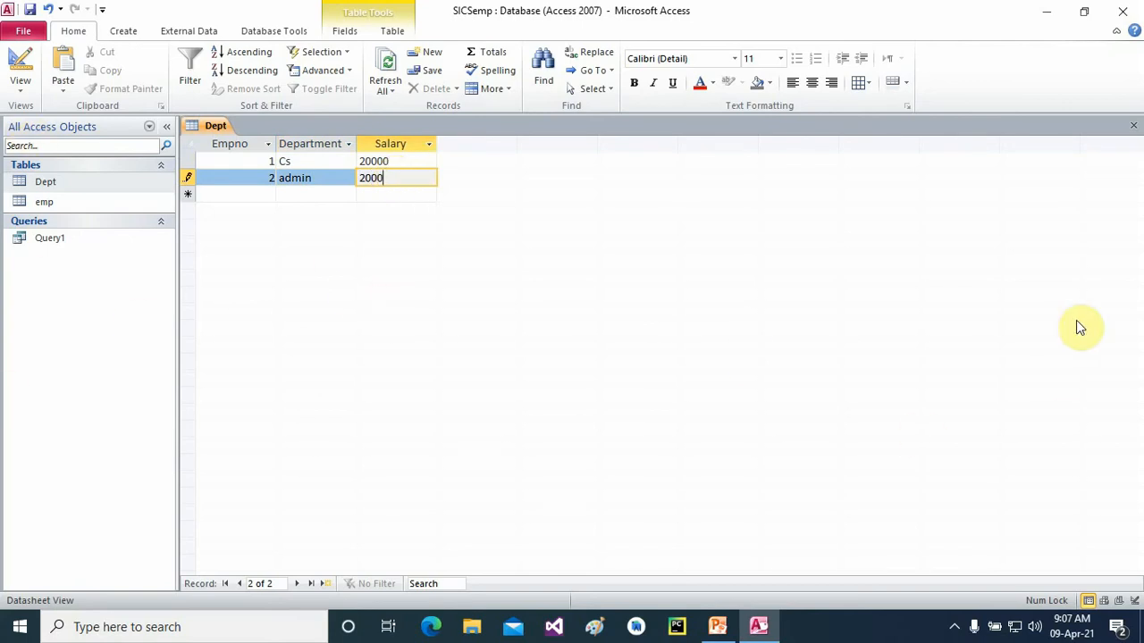
left_click(1131, 129)
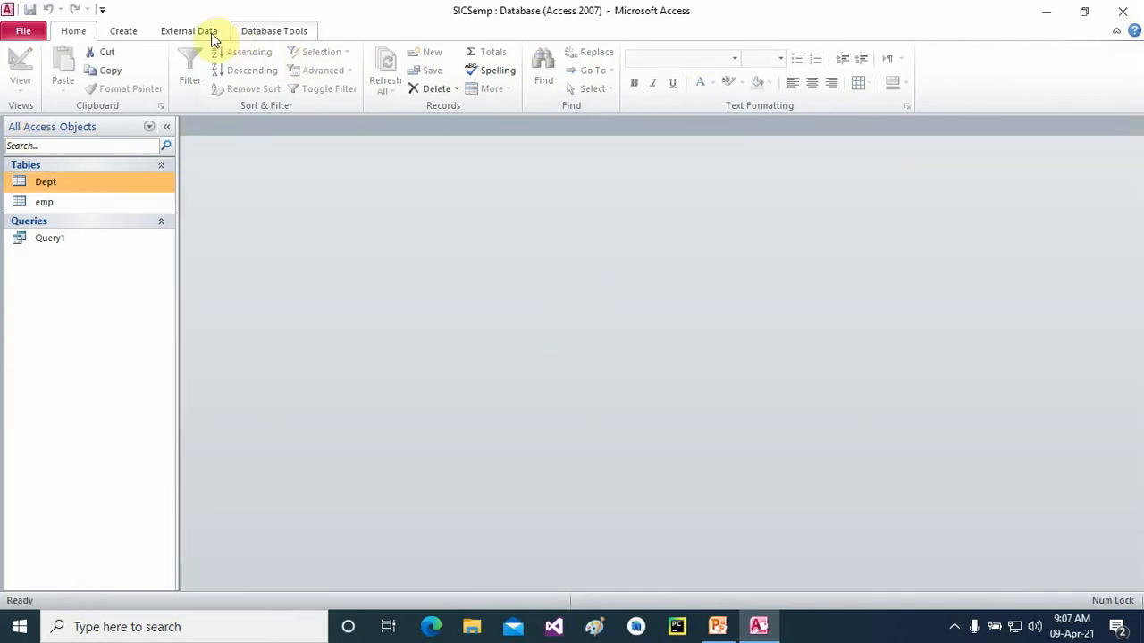
- Reopen Relationships, close Show Table, and open Edit Relationships for the emp–Dept link on empno
left_click(250, 34)
right_click(203, 75)
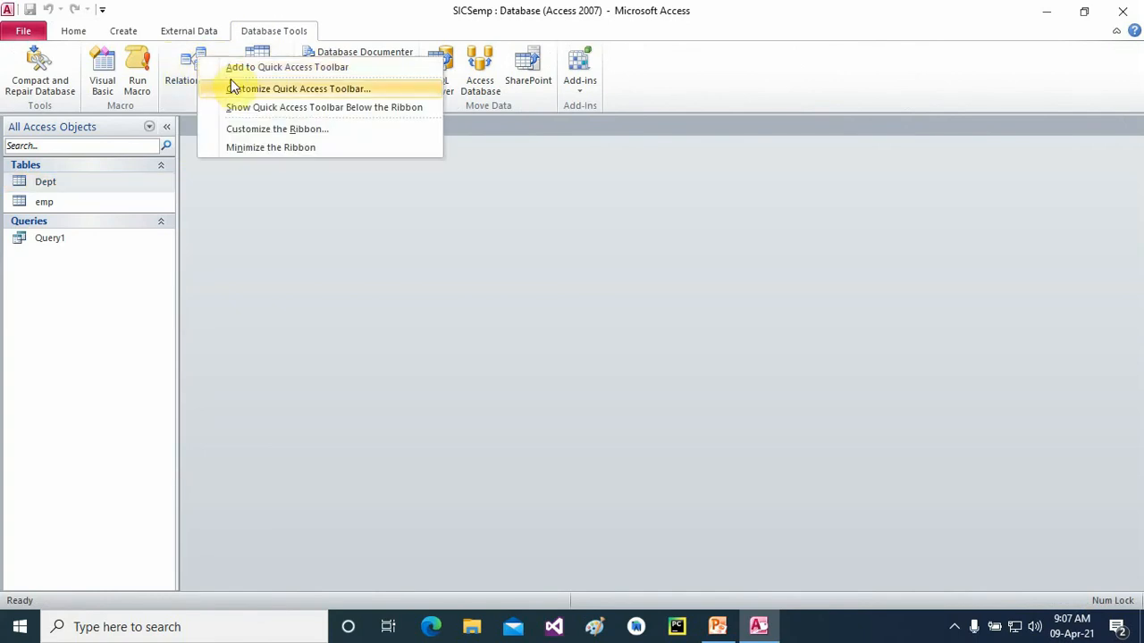
left_click(195, 70)
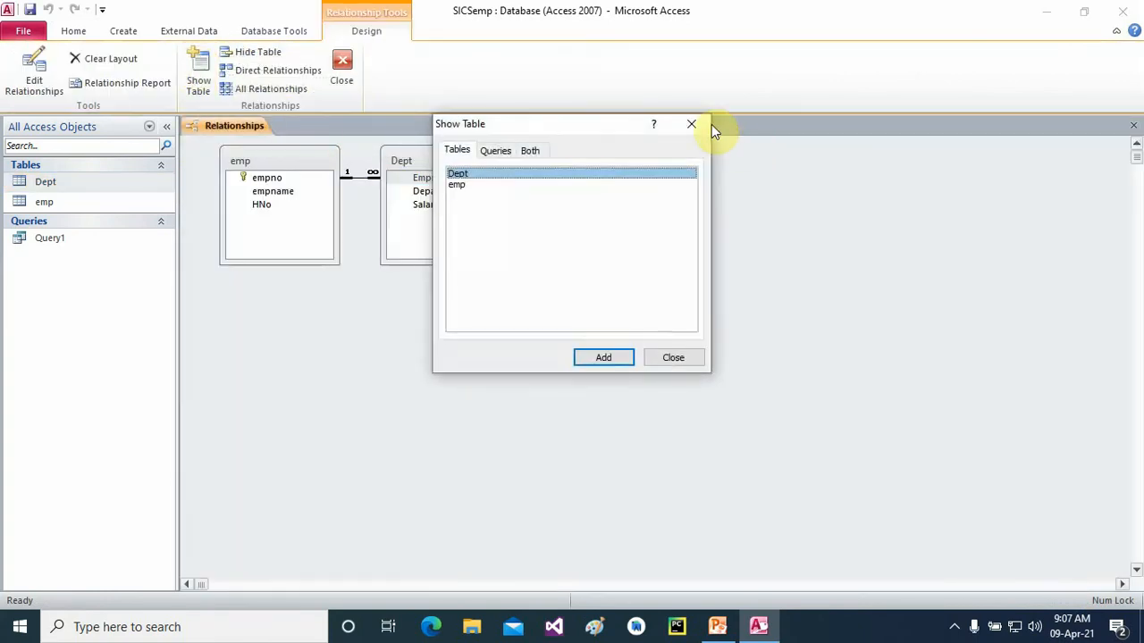
left_click(693, 124)
right_click(348, 175)
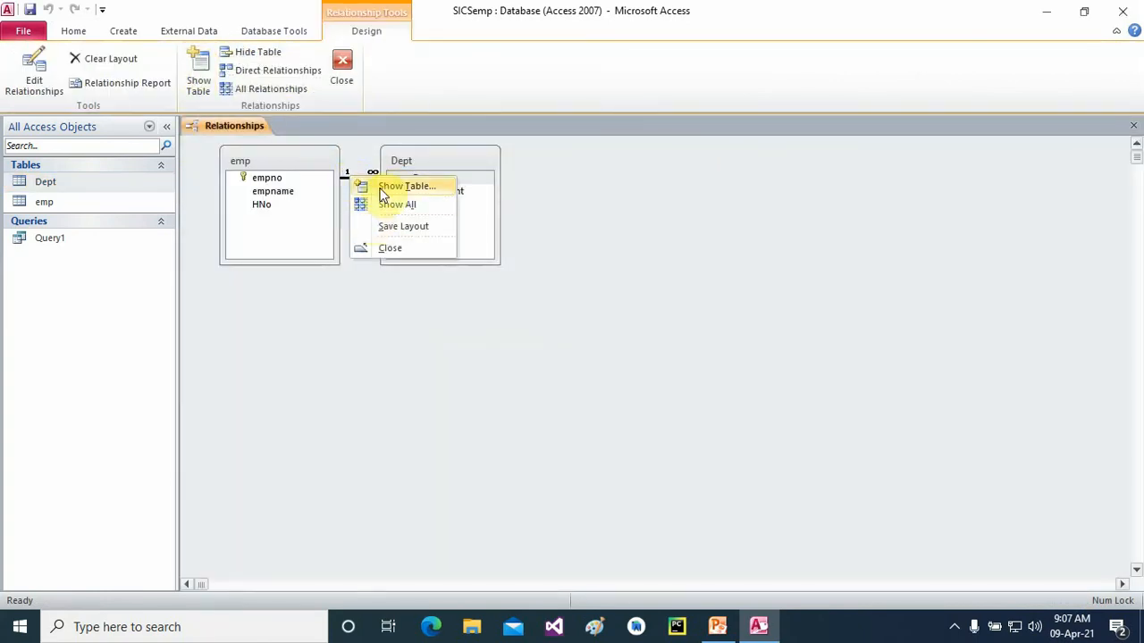
left_click(345, 179)
right_click(347, 179)
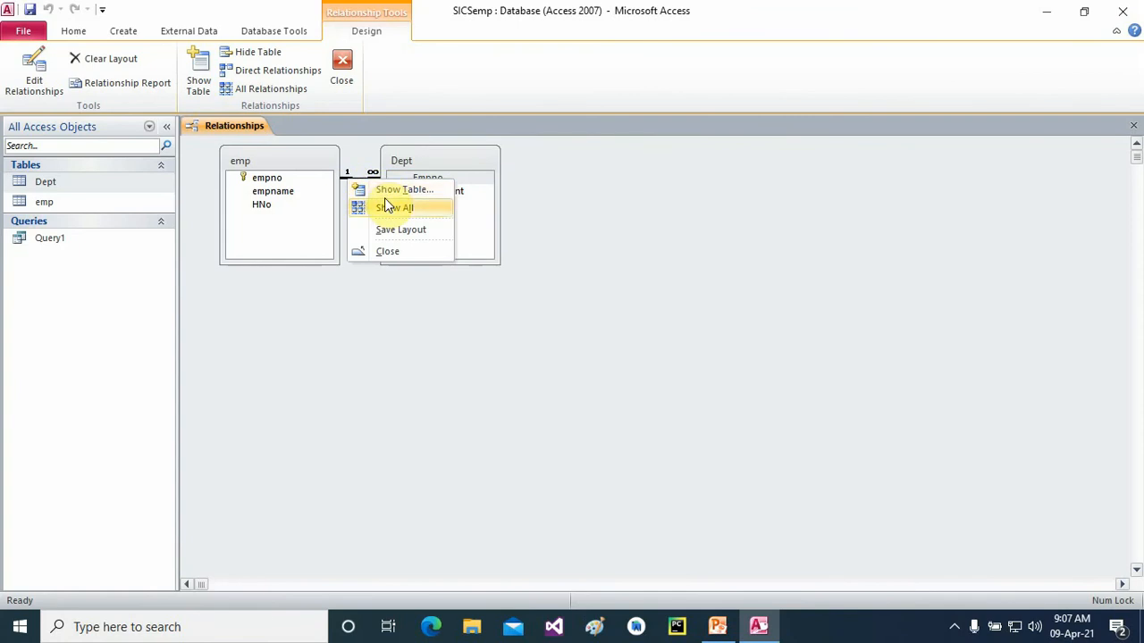
left_click(349, 175)
right_click(357, 177)
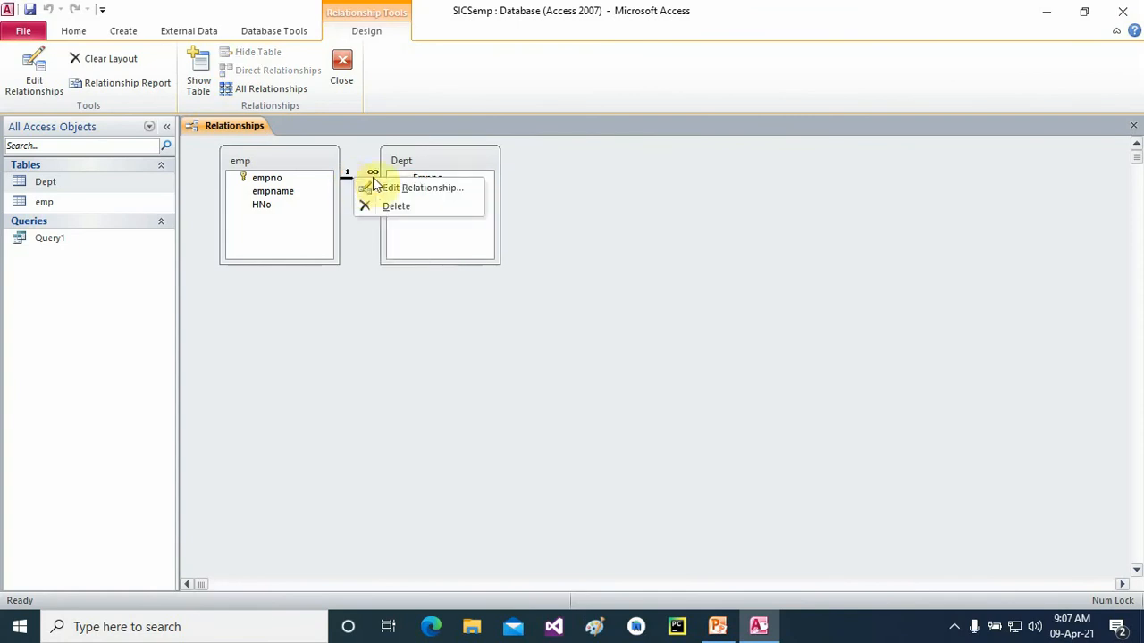
left_click(393, 187)
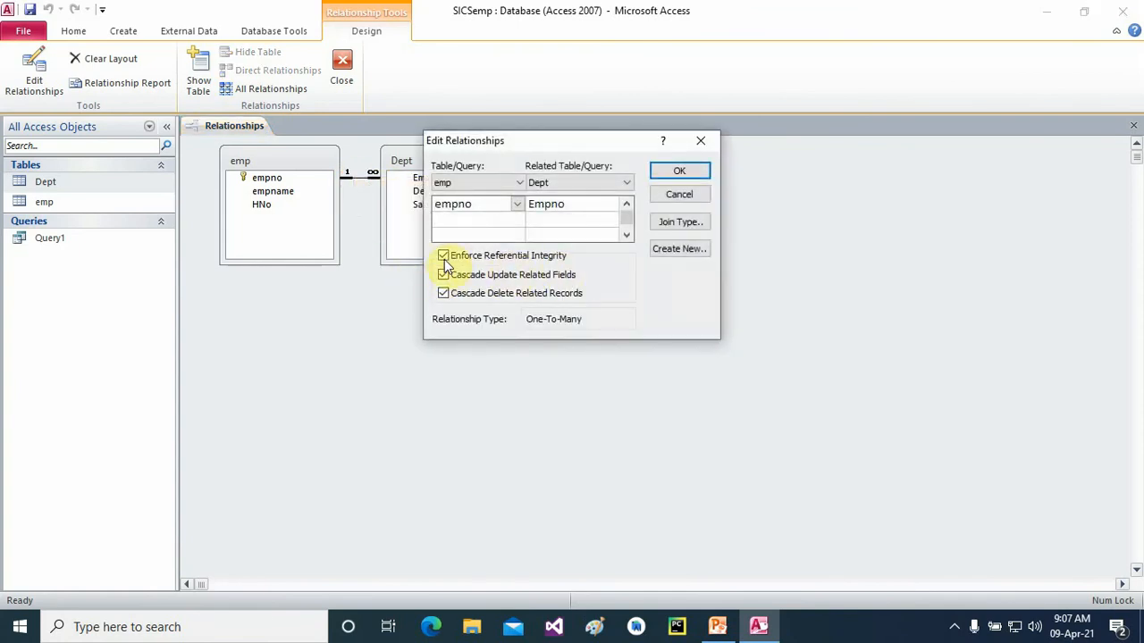
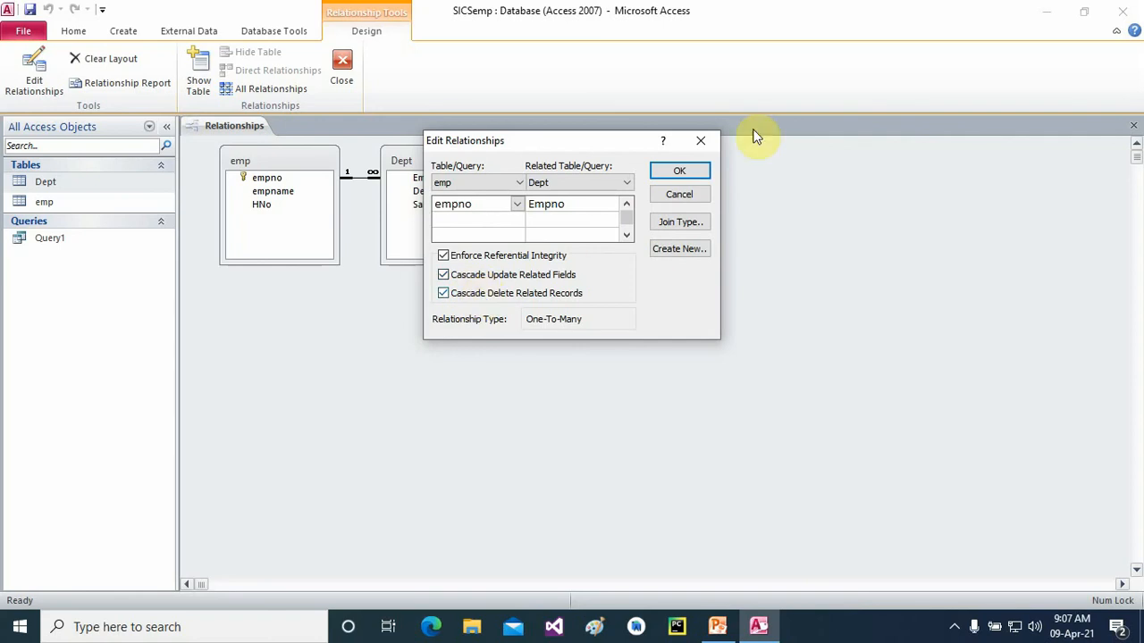
- Close the Edit Relationships dialog and the Relationships window, leaving the emp–Dept link unchanged
left_click(700, 140)
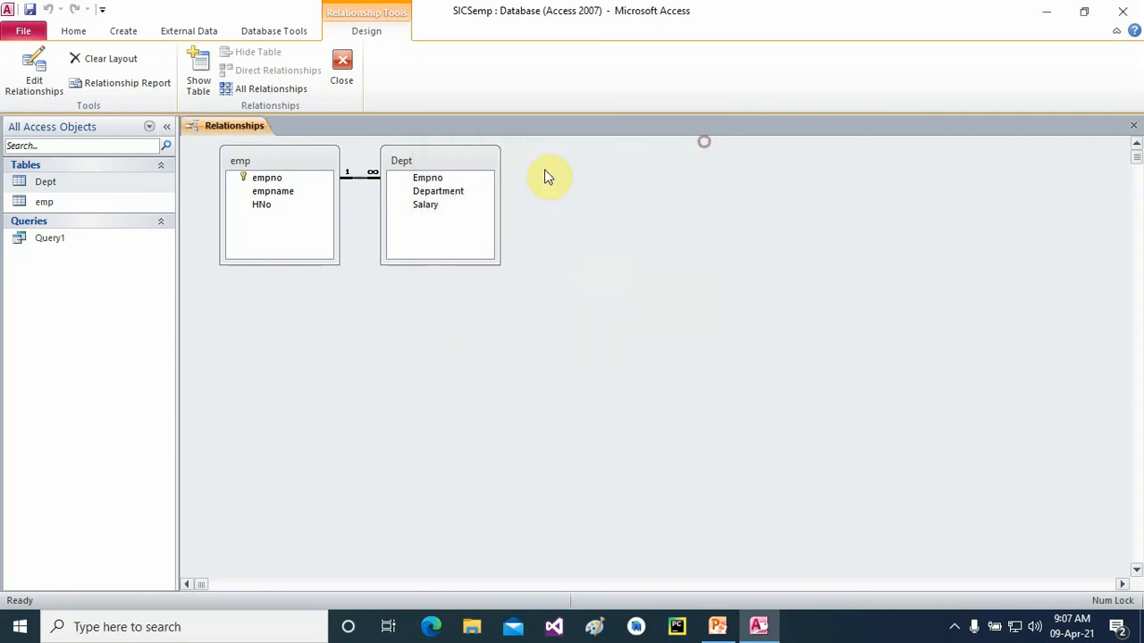
left_click(1131, 123)
- Delete the first emp record, confirming removal of its related rows, and close emp
left_click(47, 205)
double_click(48, 206)
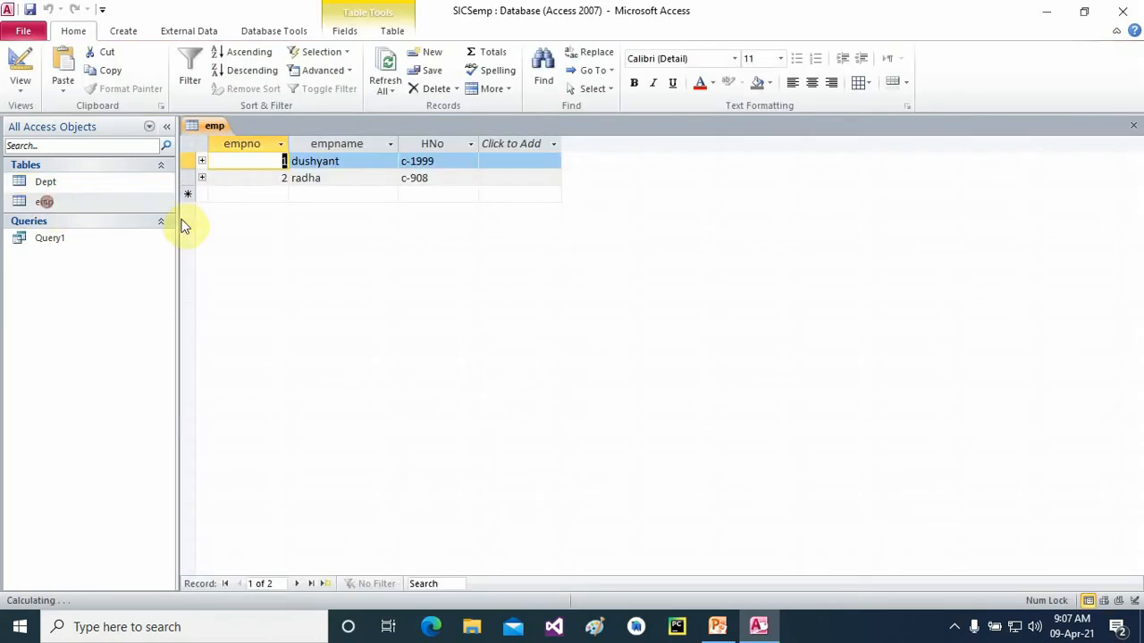
left_click(188, 160)
right_click(188, 161)
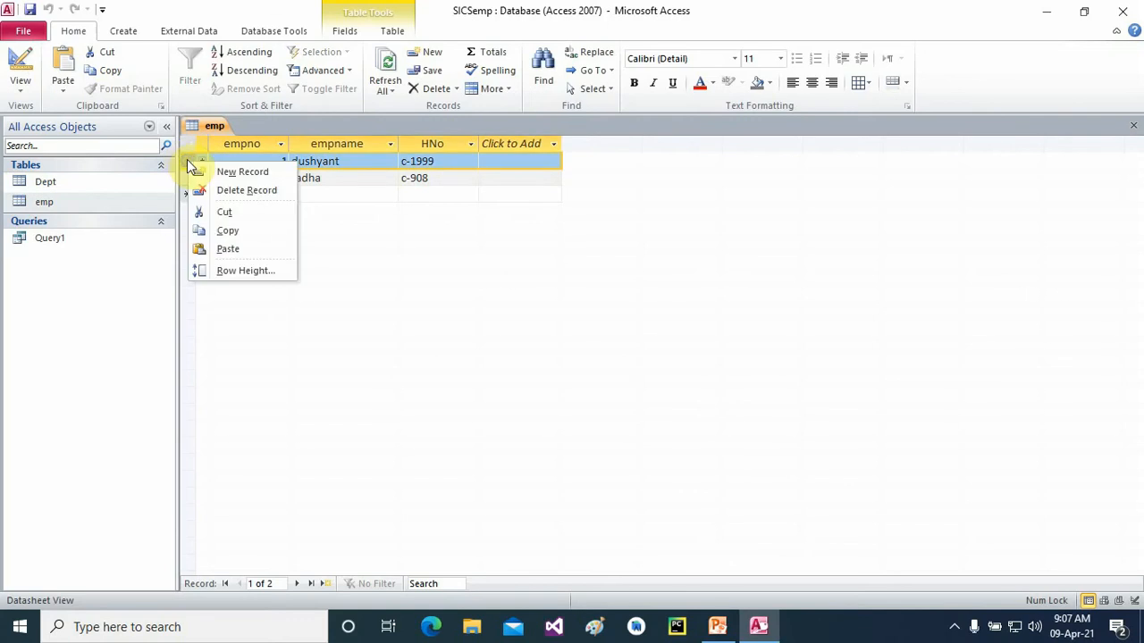
left_click(240, 189)
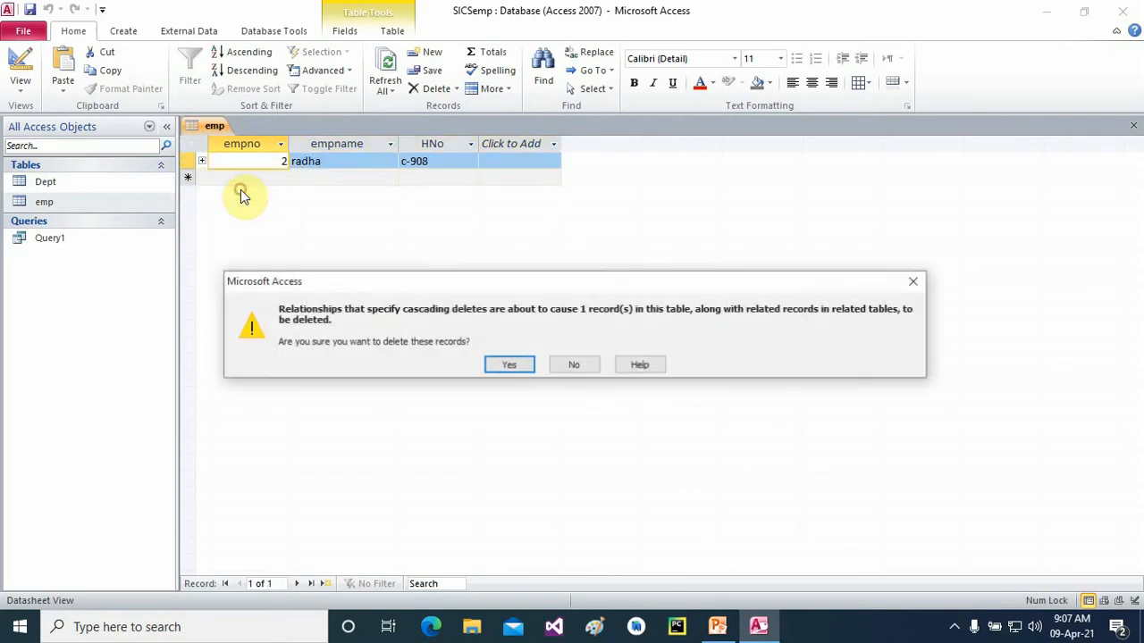
left_click(516, 365)
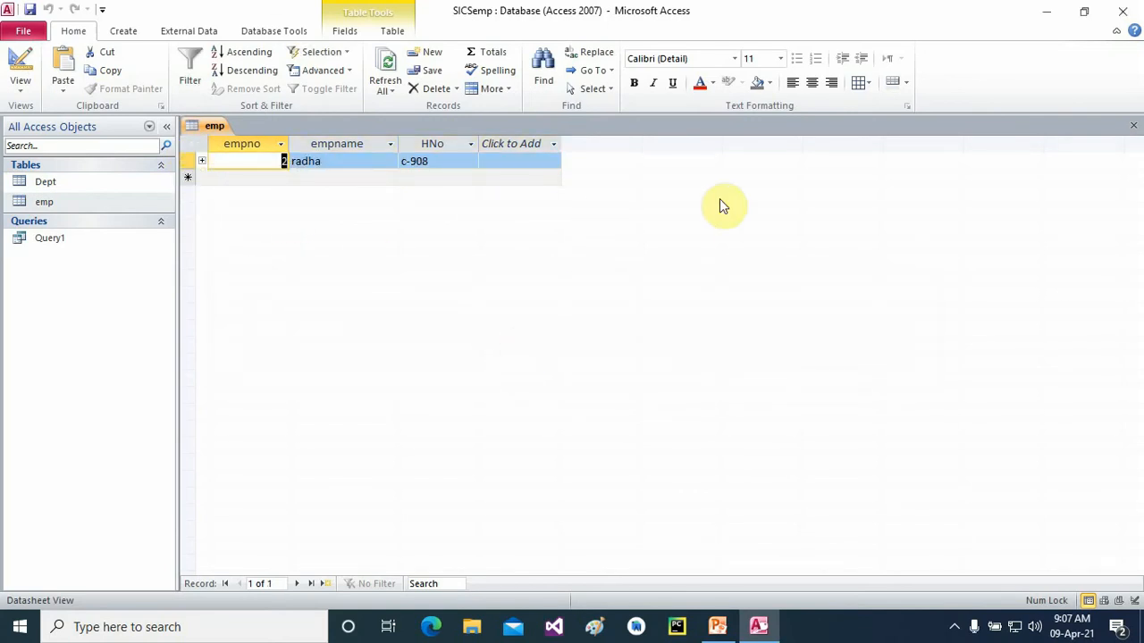
left_click(1133, 126)
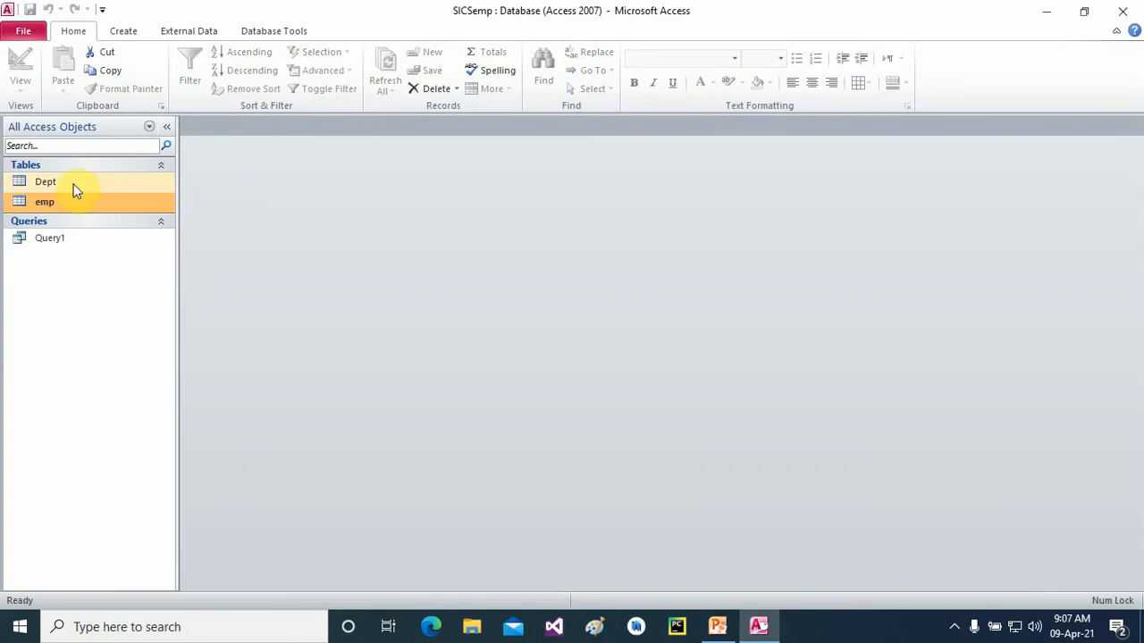
- Check Dept, then change the remaining employee's empno from 2 to 3
double_click(48, 186)
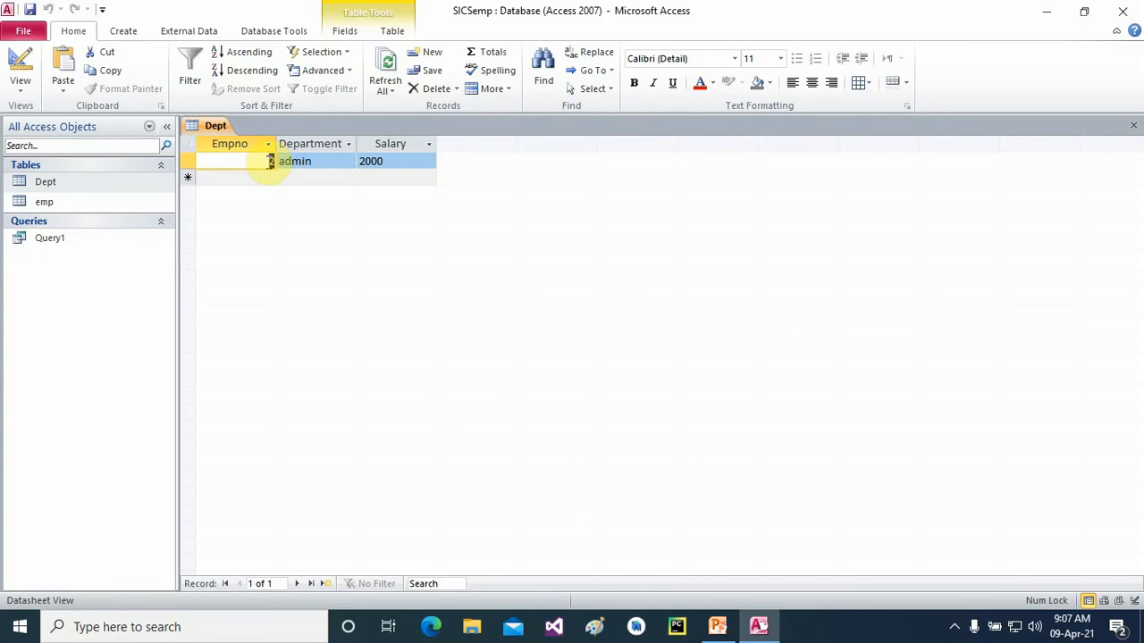
left_click(1132, 125)
double_click(55, 201)
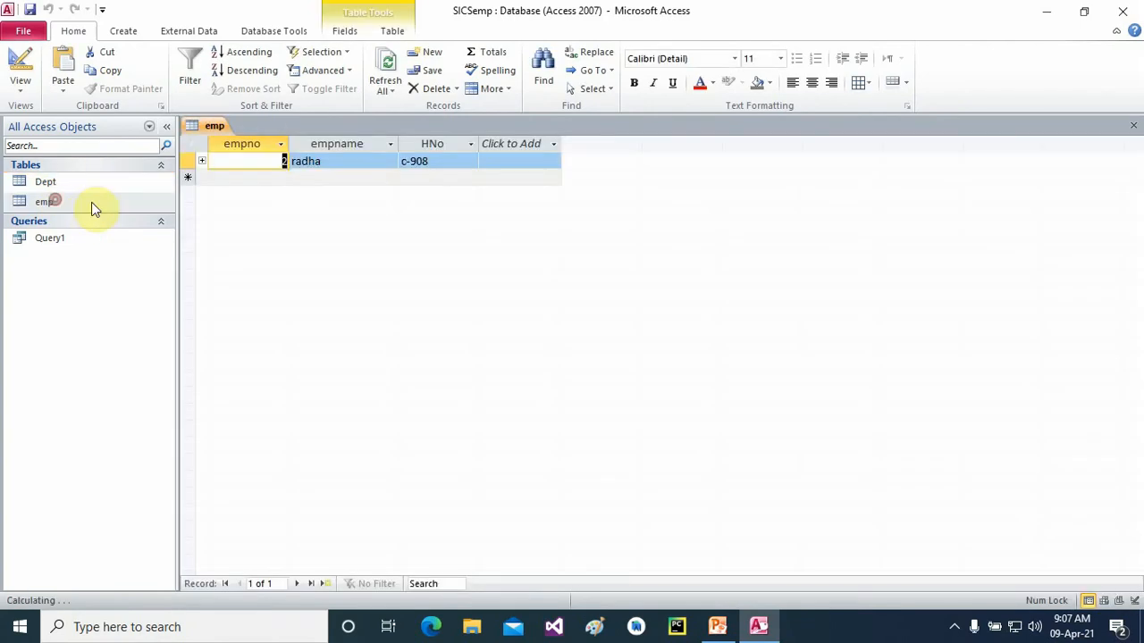
type("3")
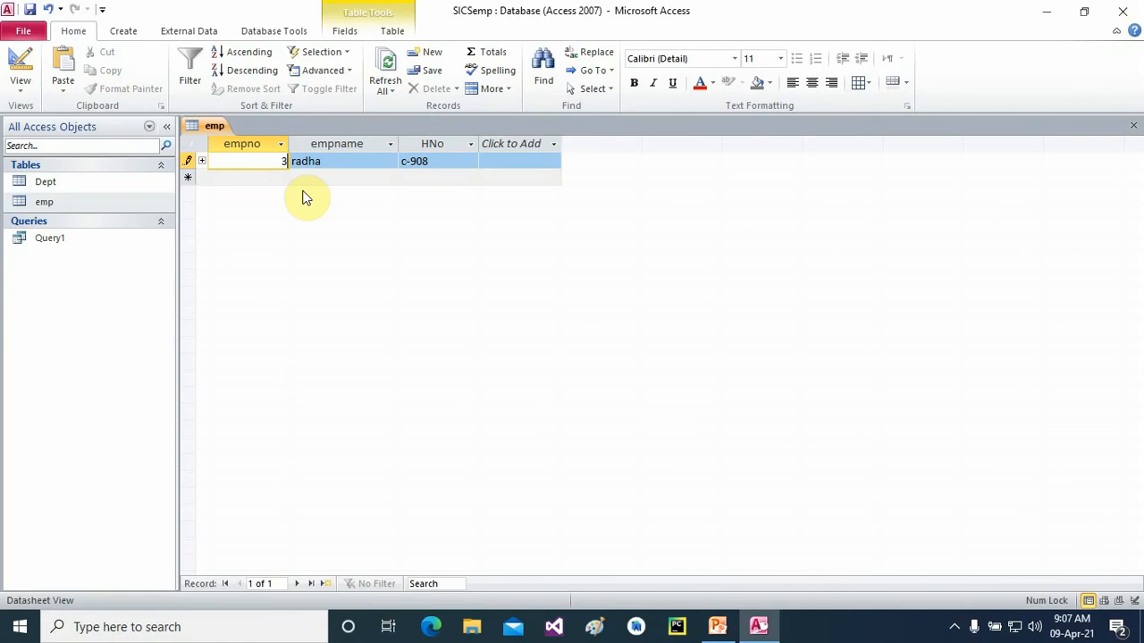
left_click(1133, 126)
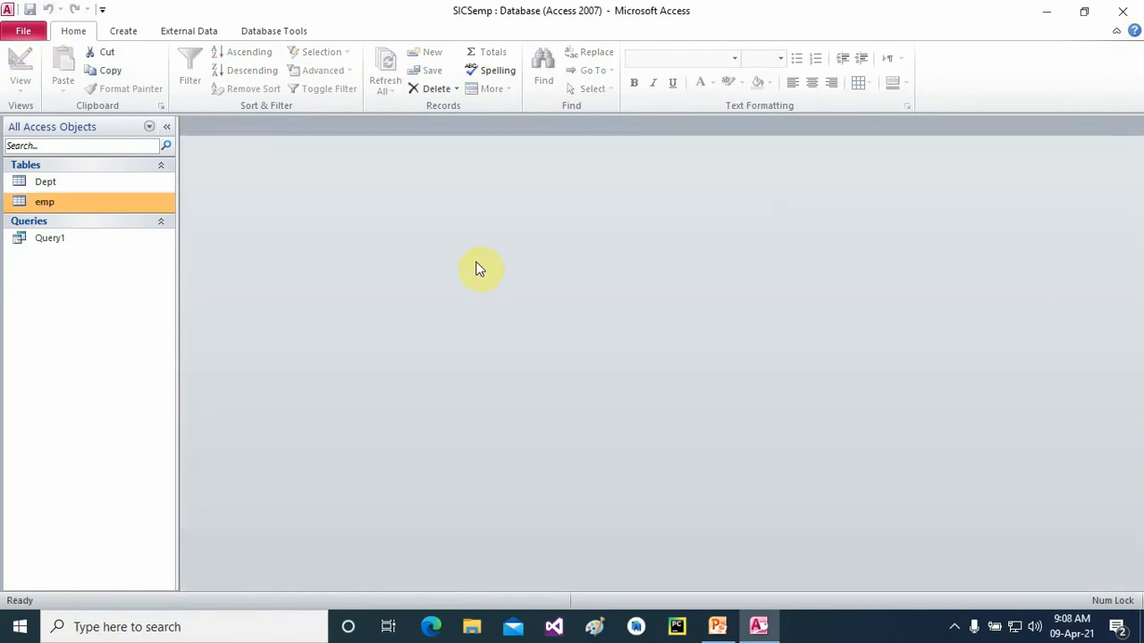
- Review Dept for the cascaded empno change and close it
double_click(52, 182)
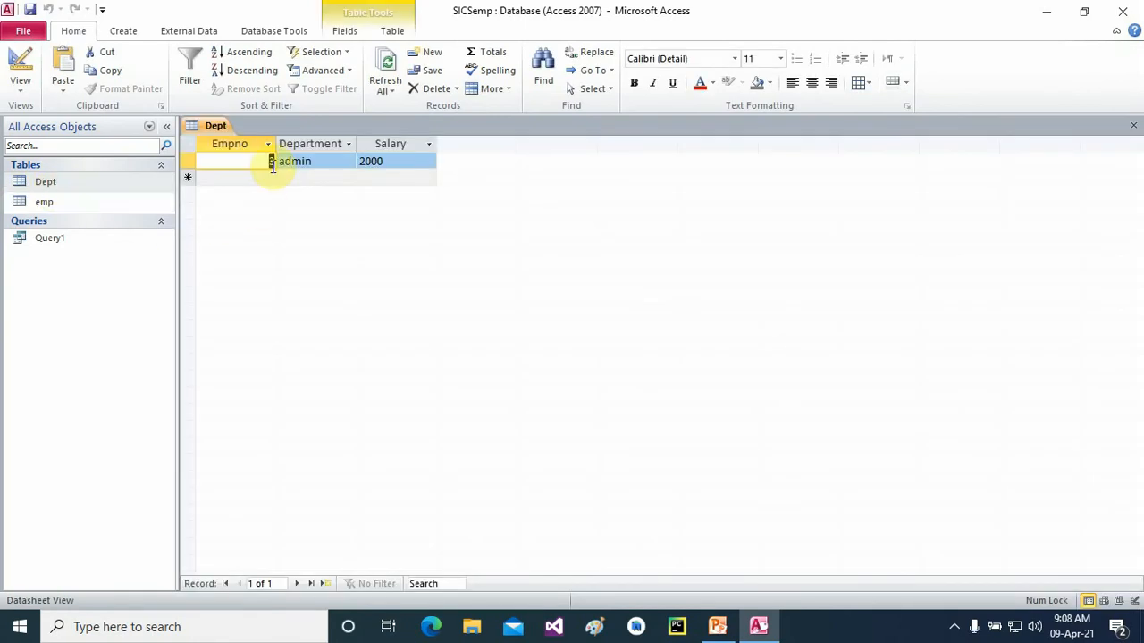
left_click(1131, 126)
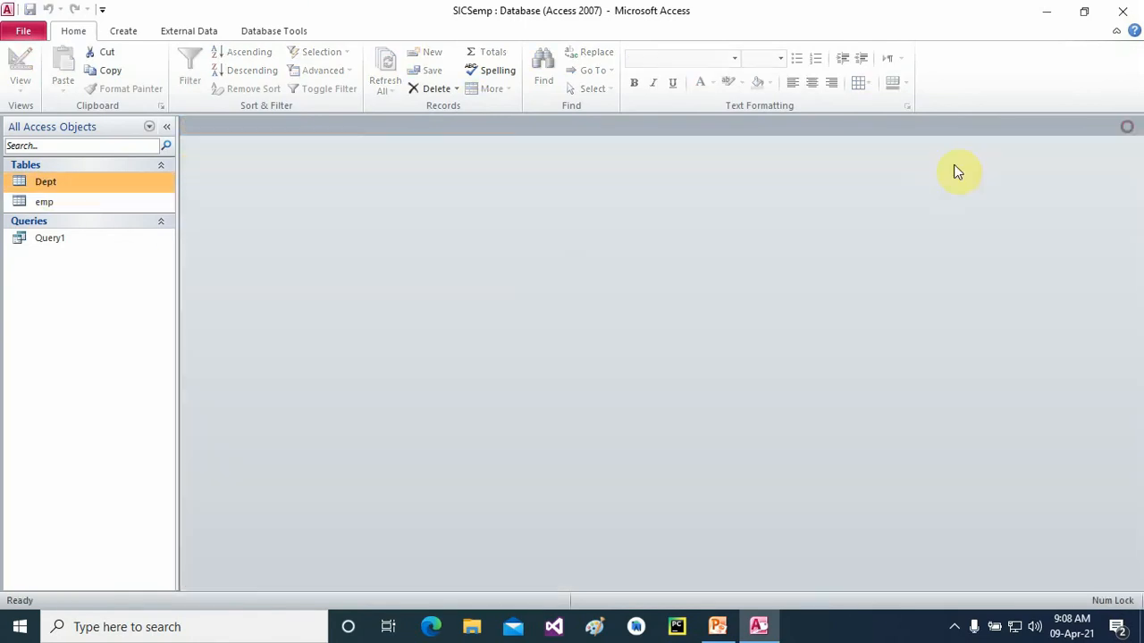
left_click(954, 626)
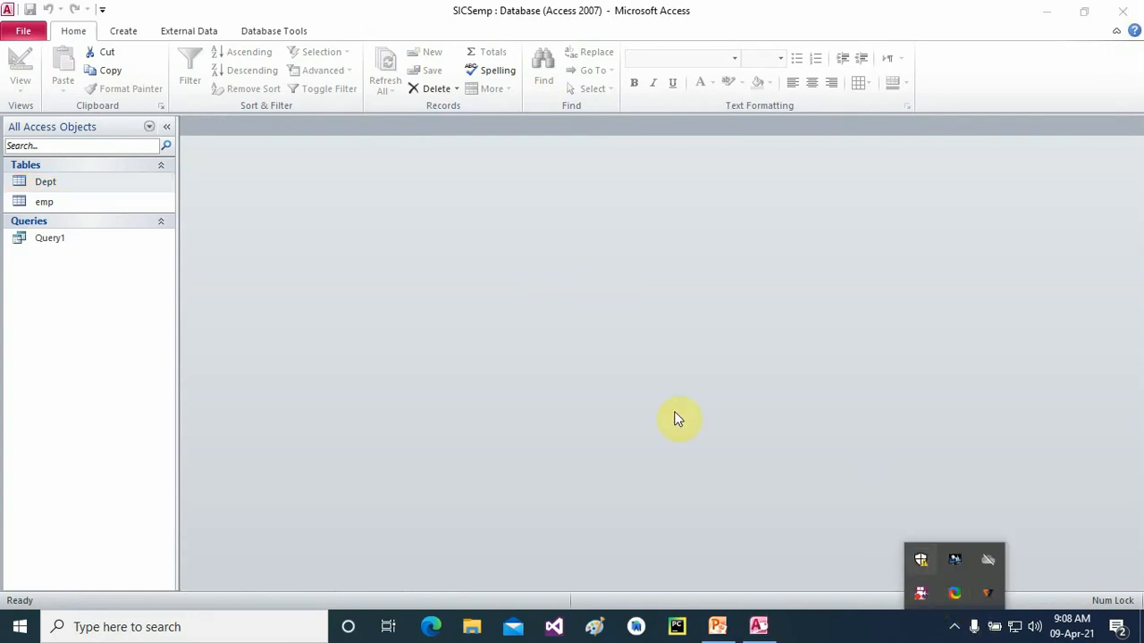
left_click(727, 402)
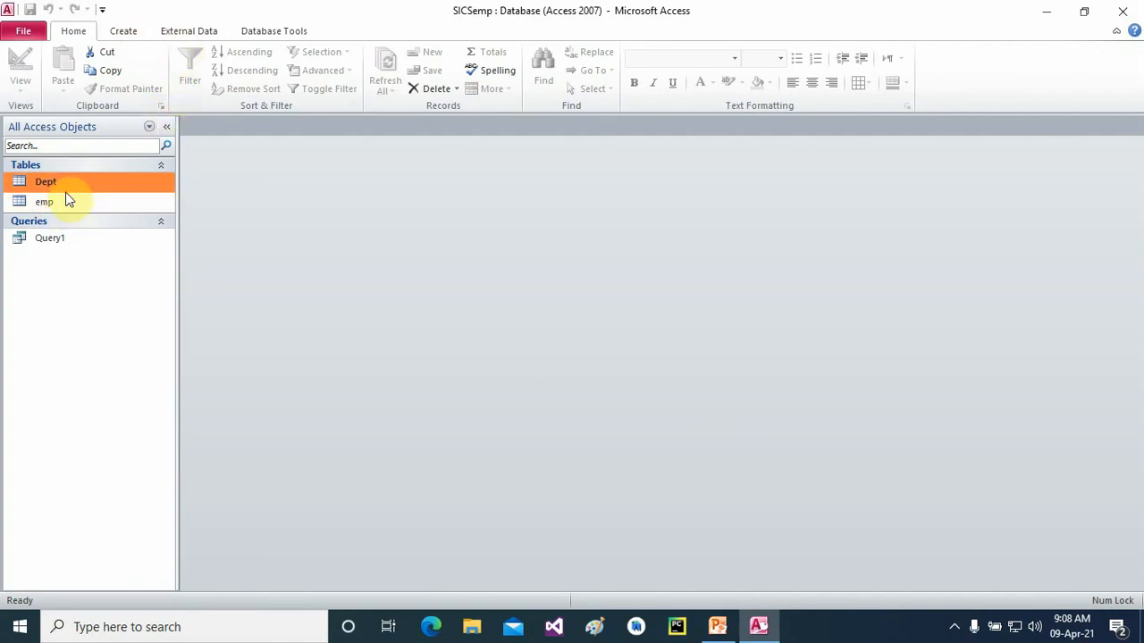
- Open the Relationships window and the Edit Relationships dialog for the emp–Dept link
left_click(130, 37)
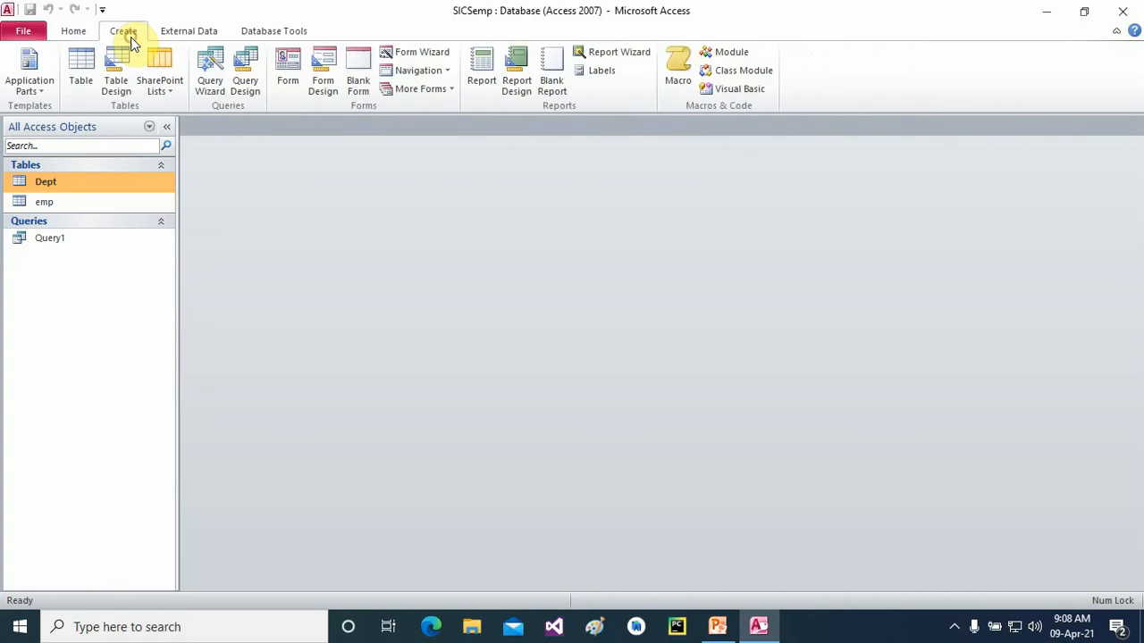
left_click(284, 32)
left_click(191, 72)
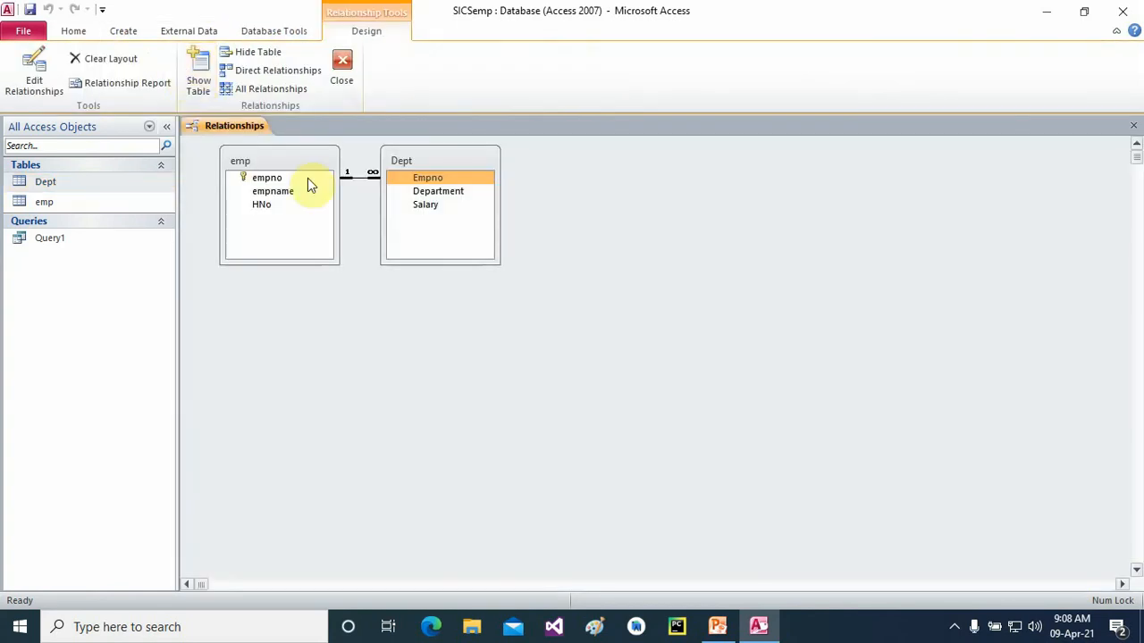
right_click(349, 182)
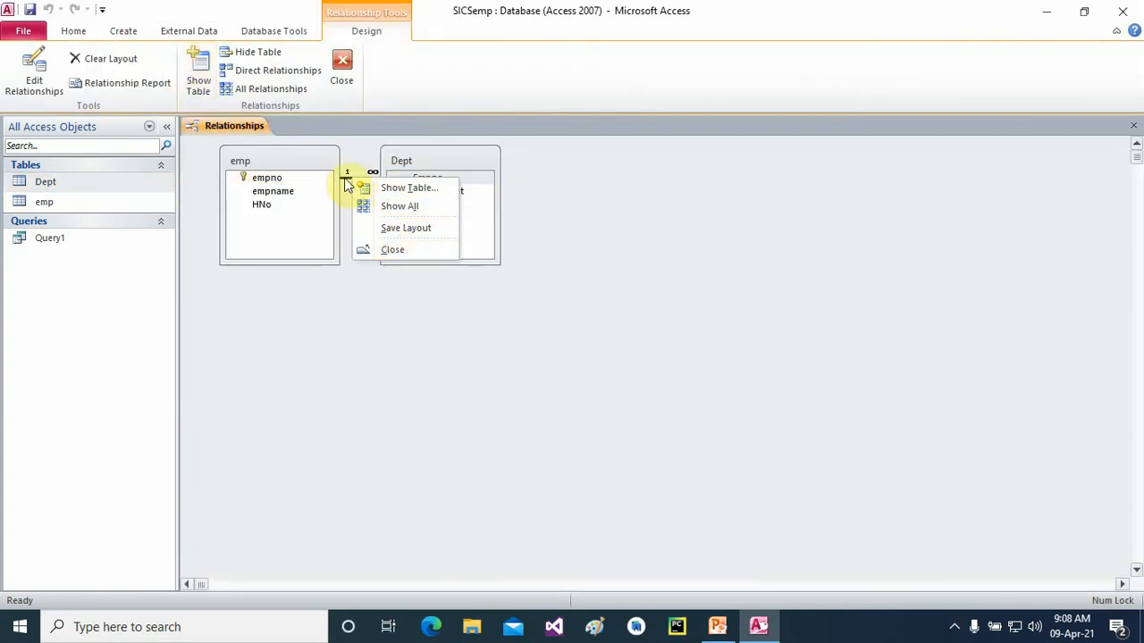
right_click(350, 182)
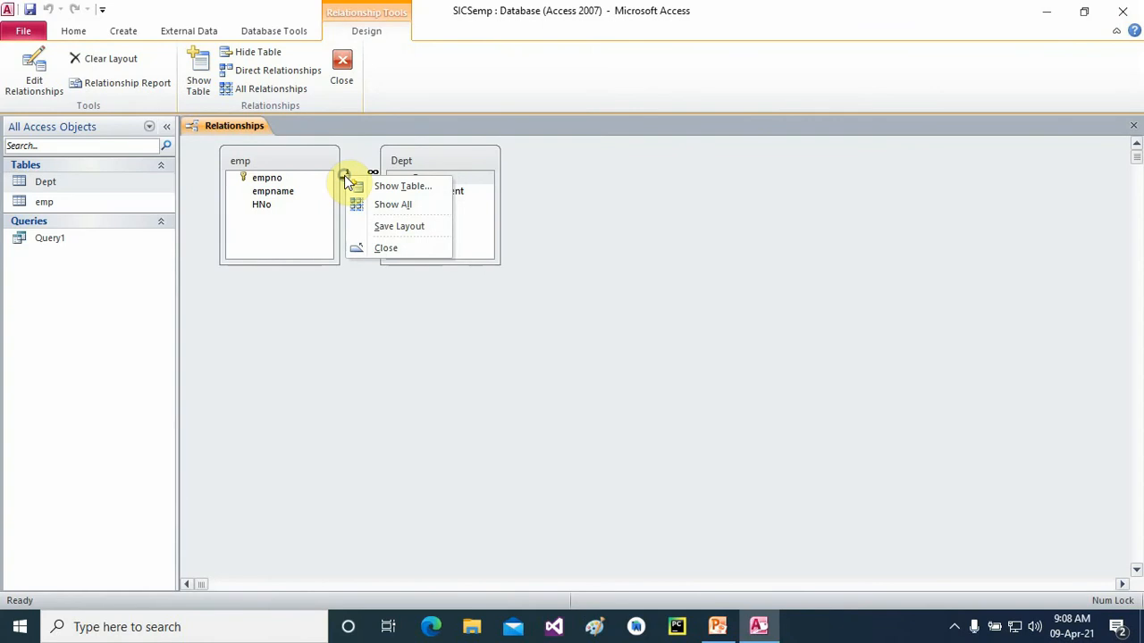
left_click(695, 220)
right_click(367, 181)
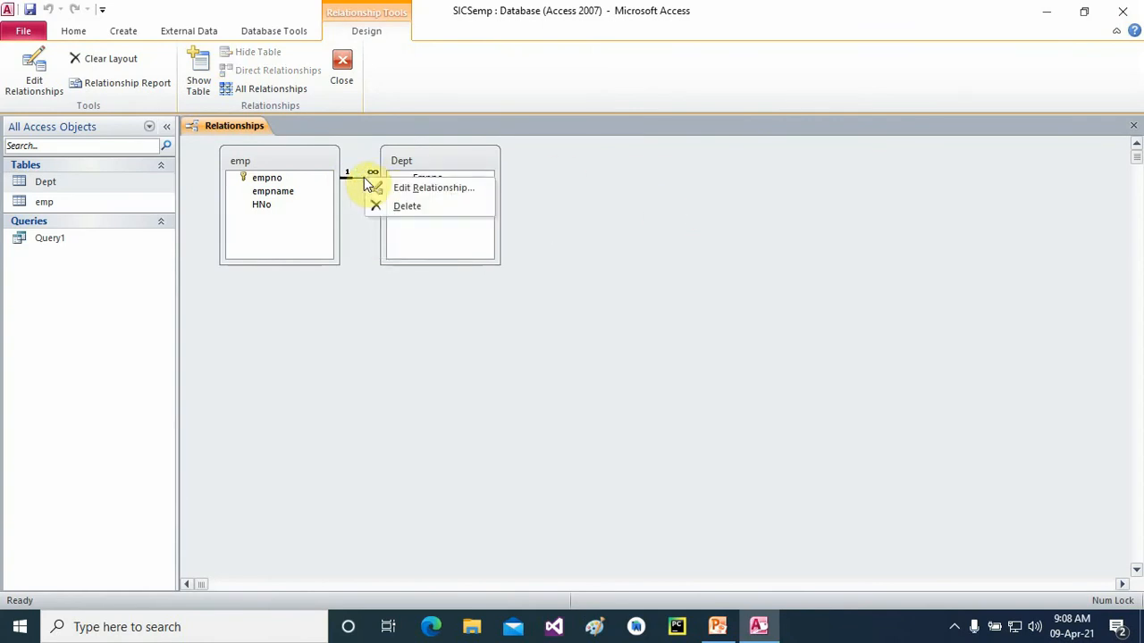
left_click(409, 187)
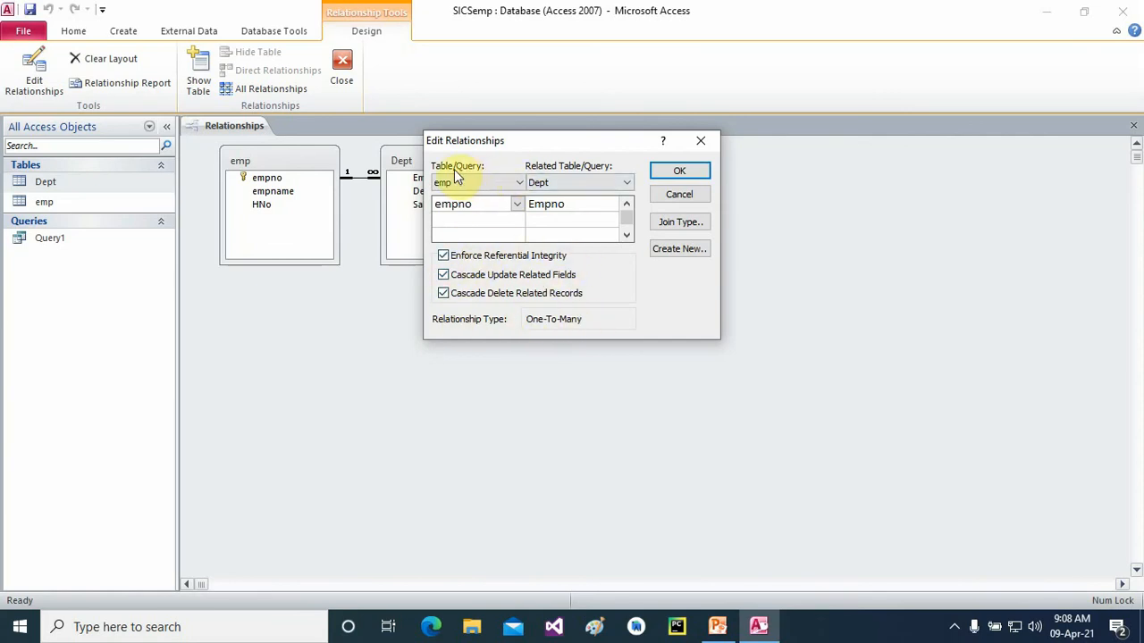
- Uncheck Enforce Referential Integrity on the empno link and apply the change
left_click(621, 202)
left_click(610, 203)
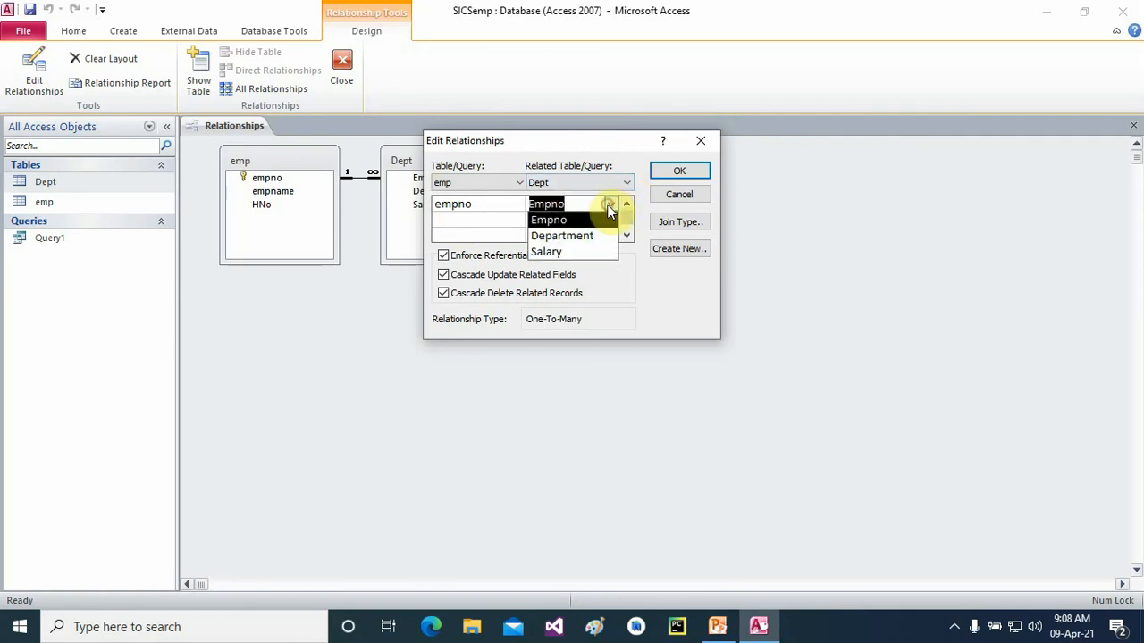
left_click(498, 204)
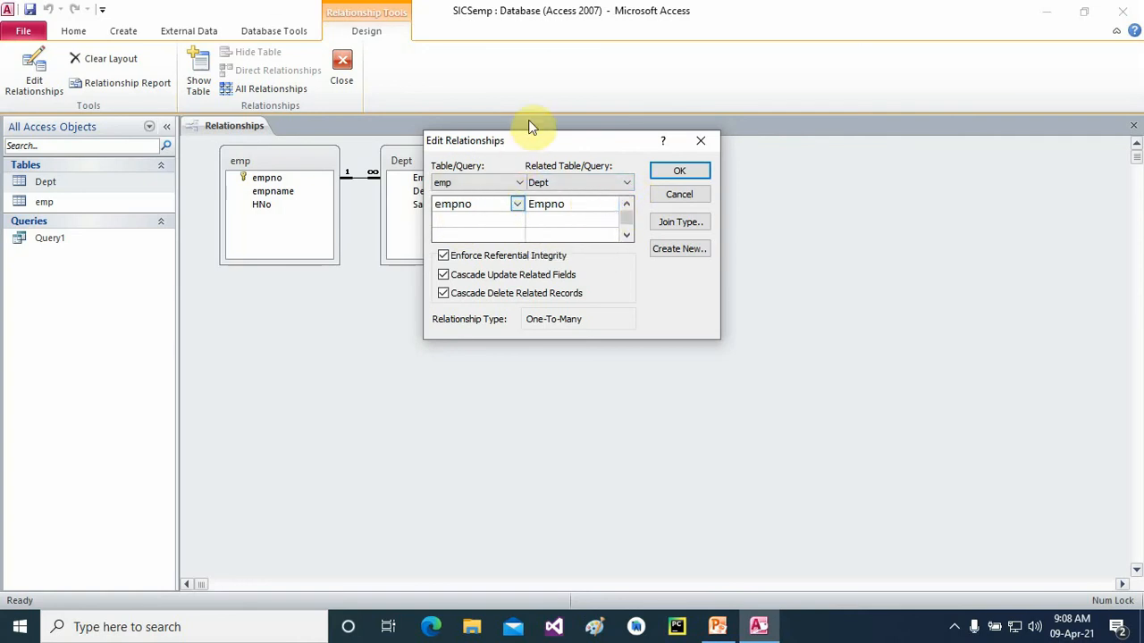
left_click(678, 250)
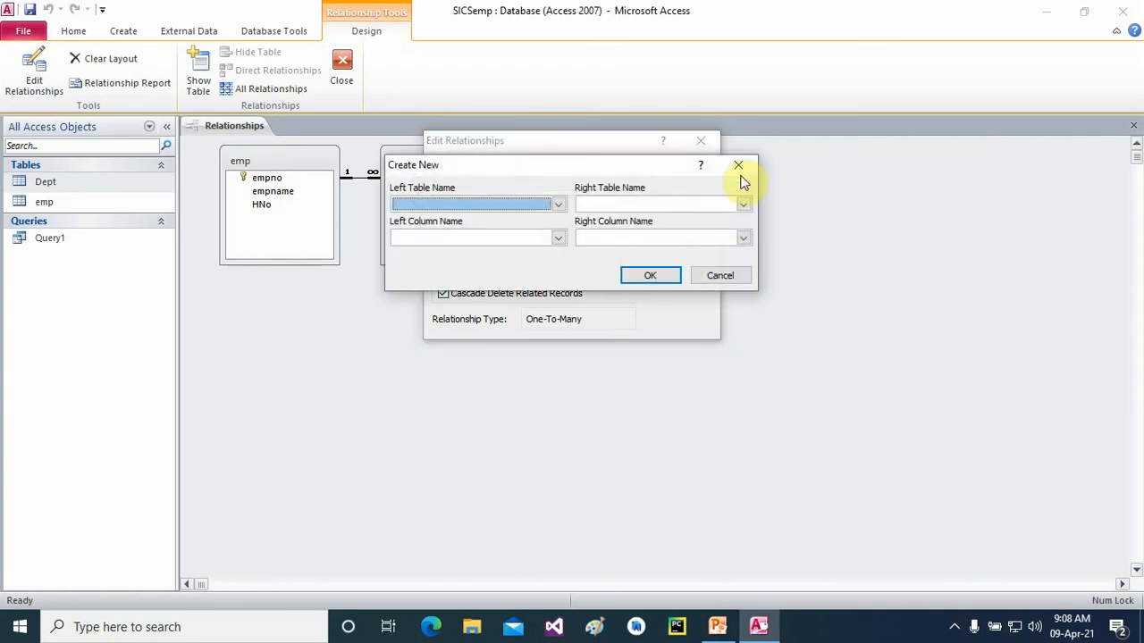
left_click(738, 166)
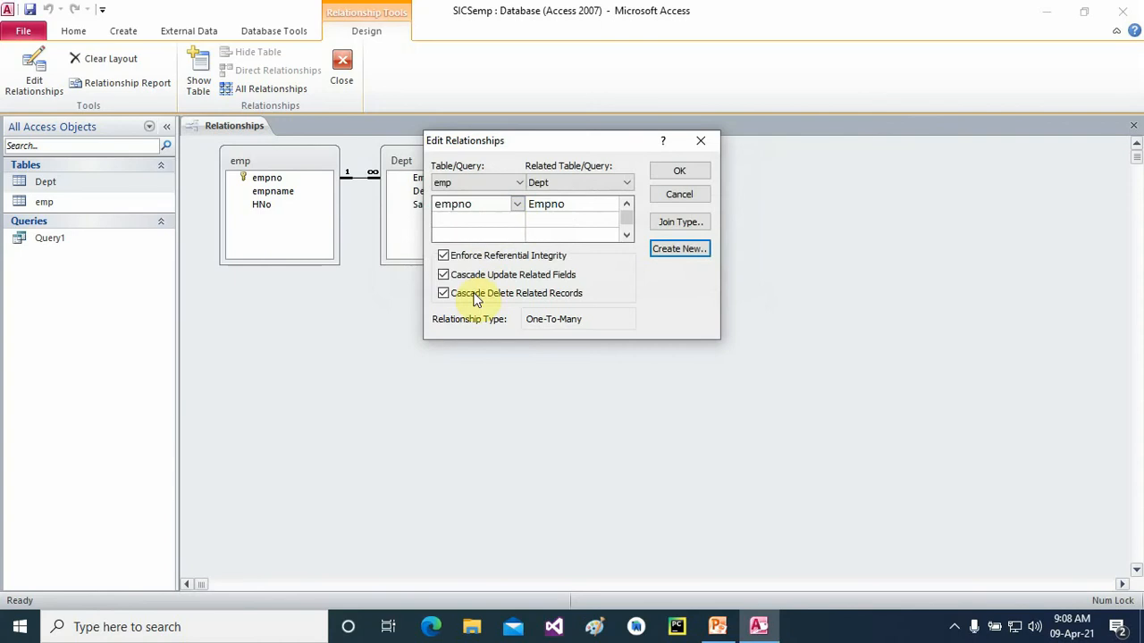
left_click(443, 256)
left_click(672, 173)
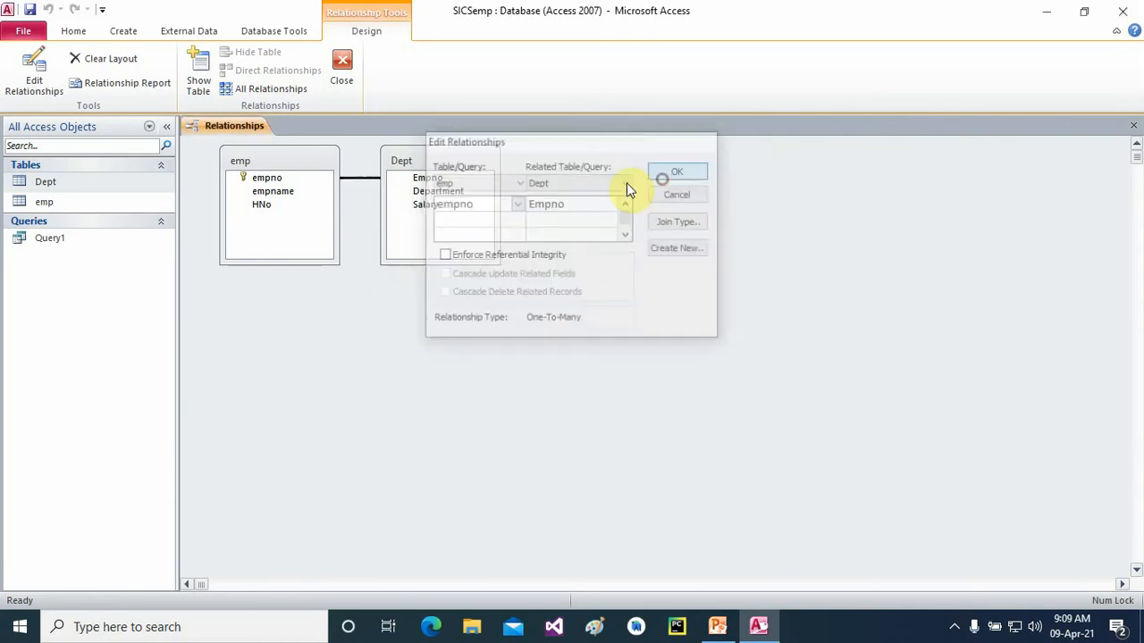
left_click(402, 197)
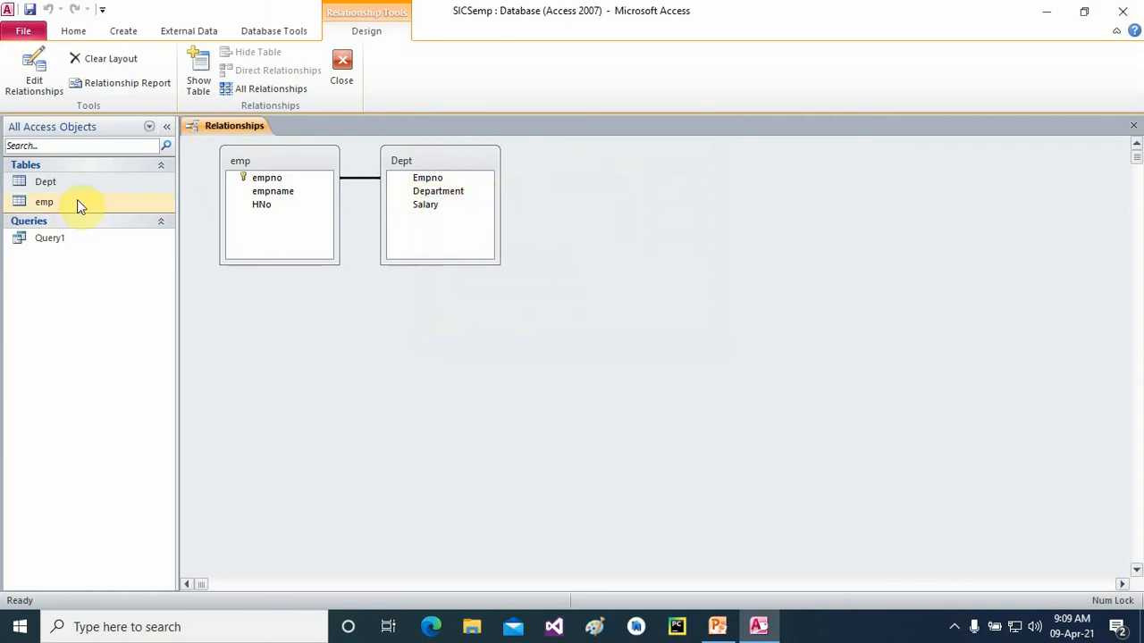
- Delete the remaining employee record from the emp table
double_click(45, 202)
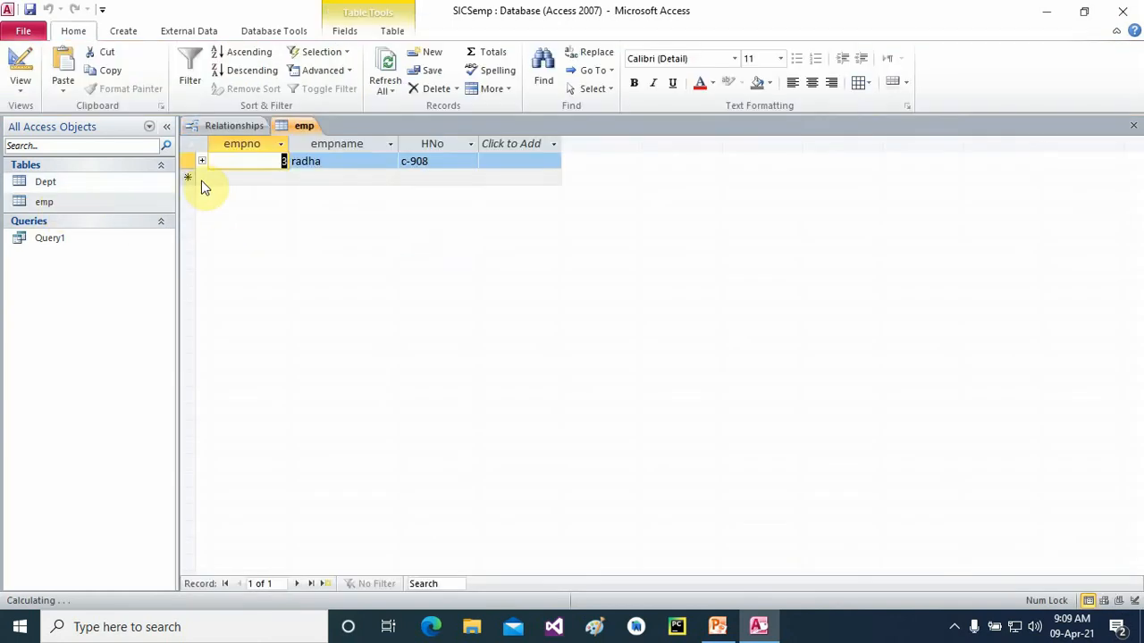
right_click(197, 157)
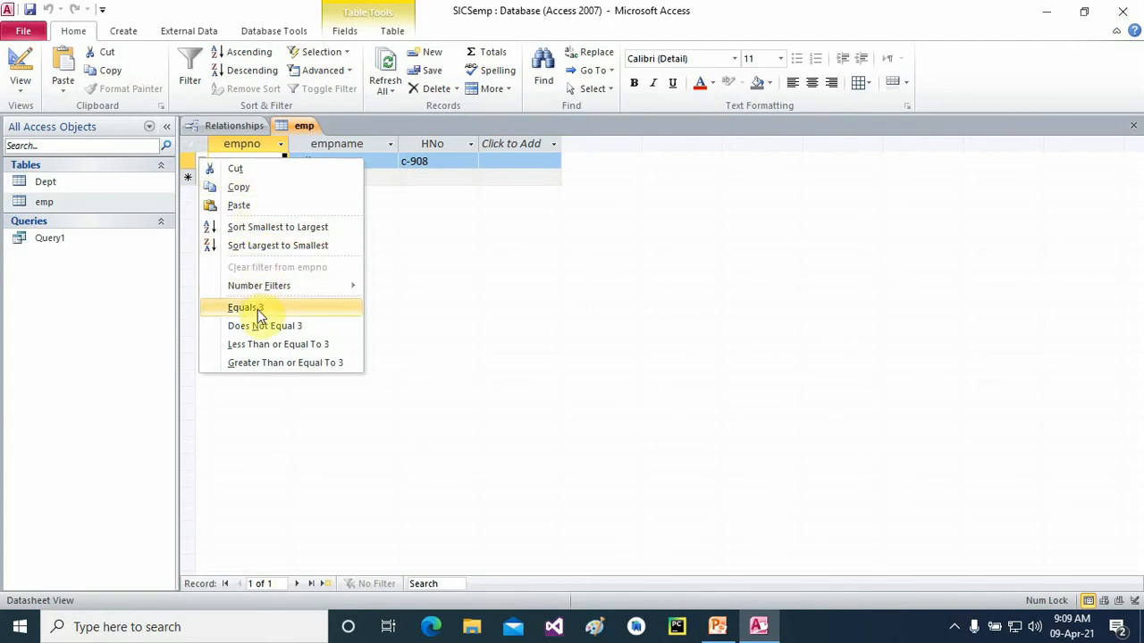
left_click(464, 318)
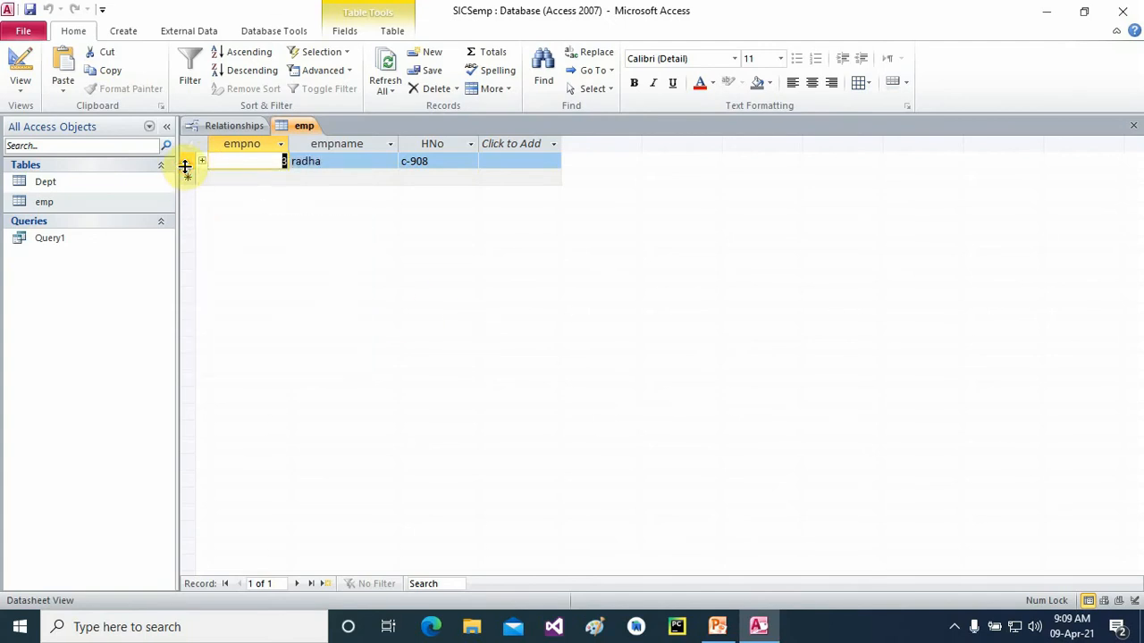
right_click(185, 161)
left_click(228, 190)
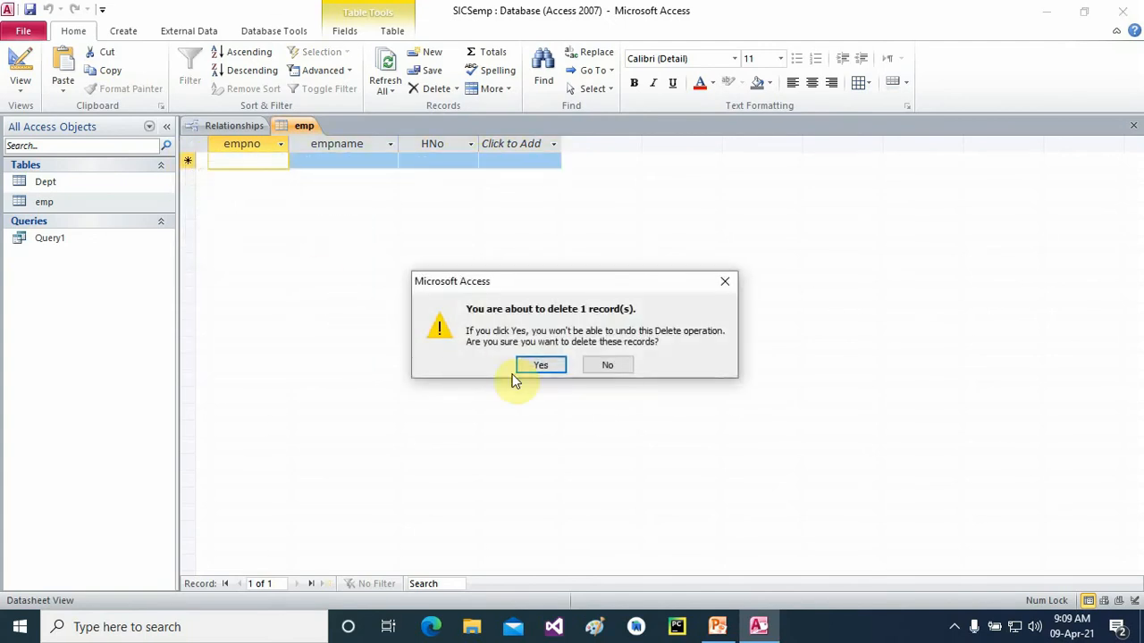
left_click(521, 367)
- Delete Dept's leftover Empno 3 row and close the Dept table
double_click(40, 182)
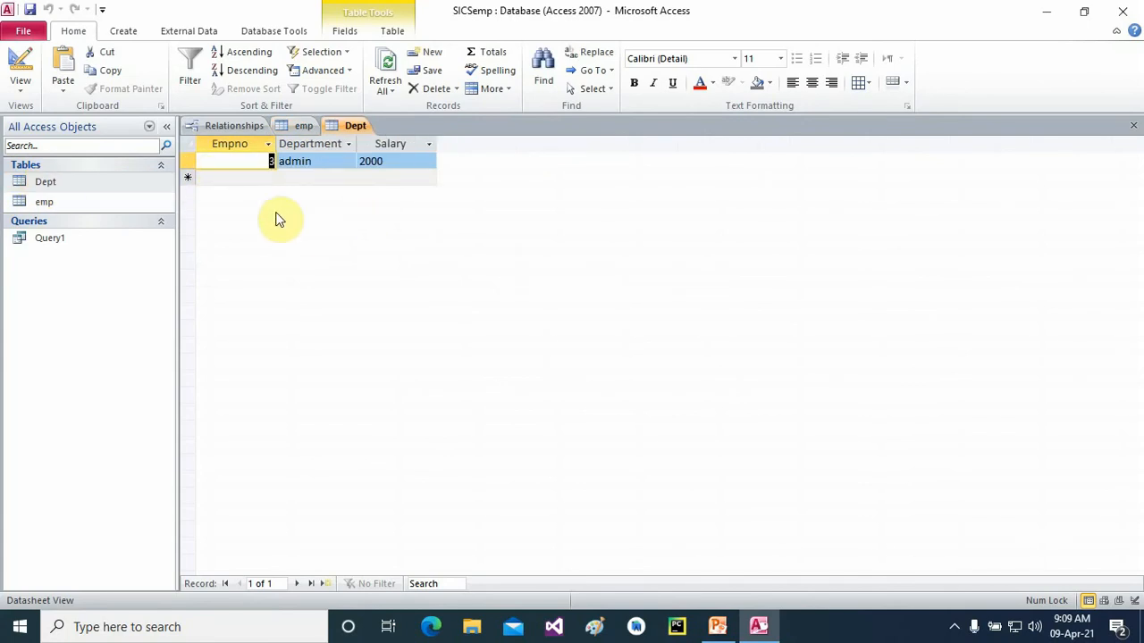
left_click(189, 161)
right_click(188, 162)
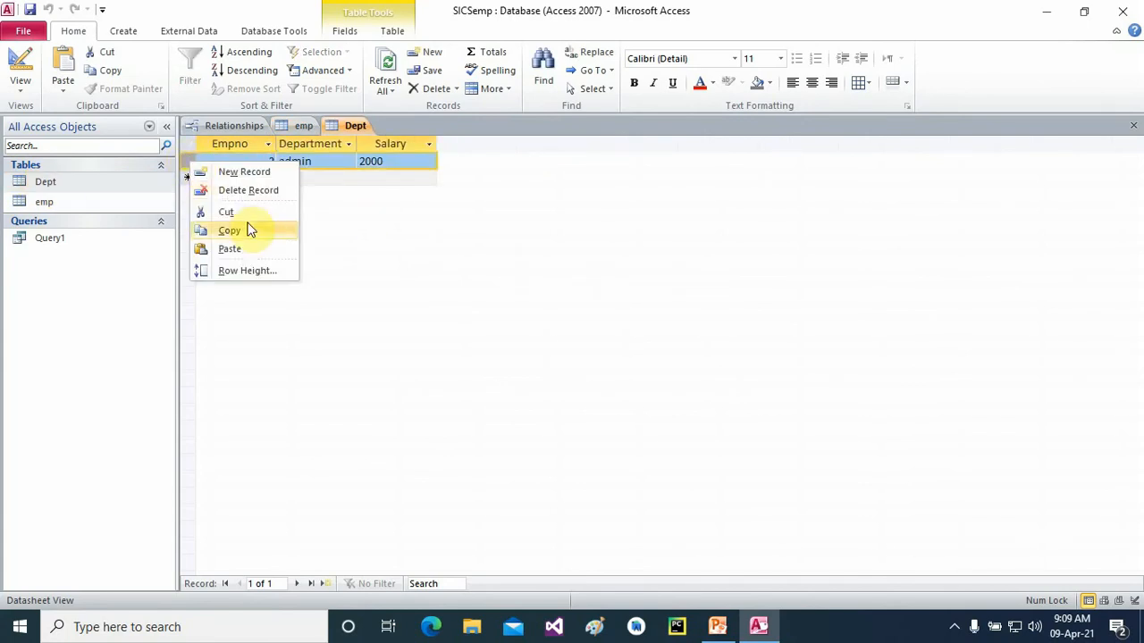
left_click(235, 189)
left_click(554, 362)
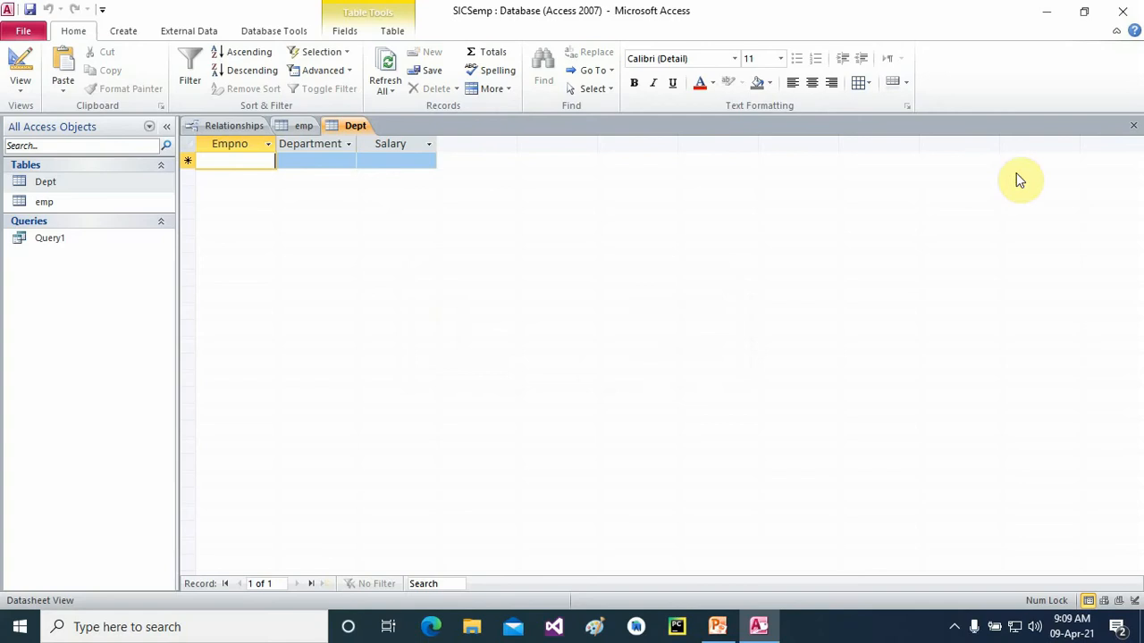
left_click(1133, 125)
left_click(274, 35)
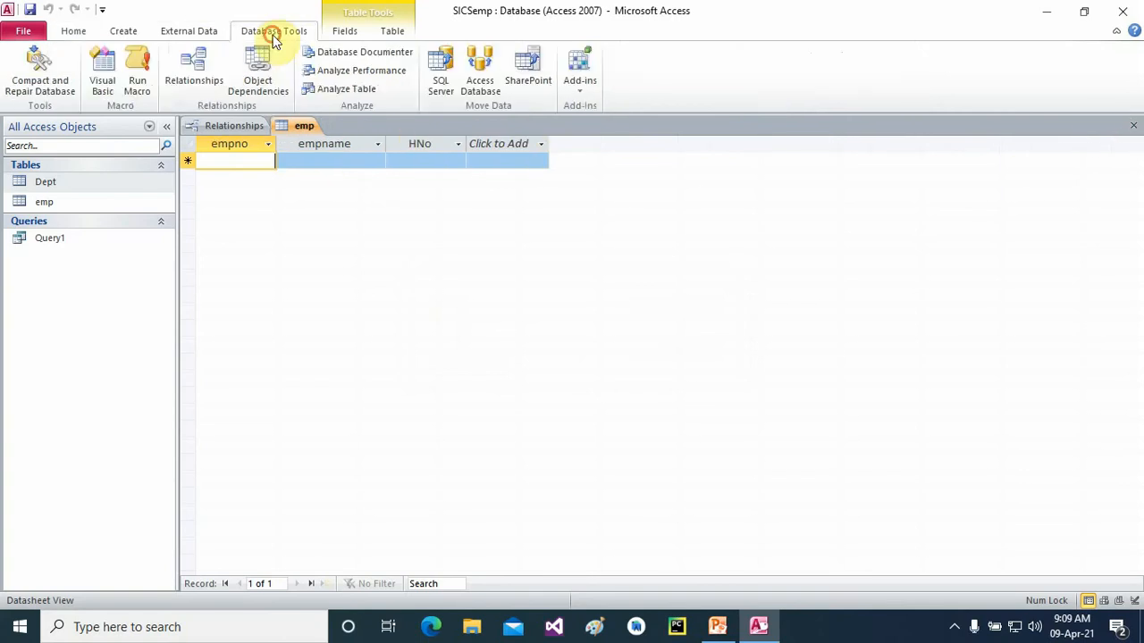
right_click(191, 67)
left_click(191, 67)
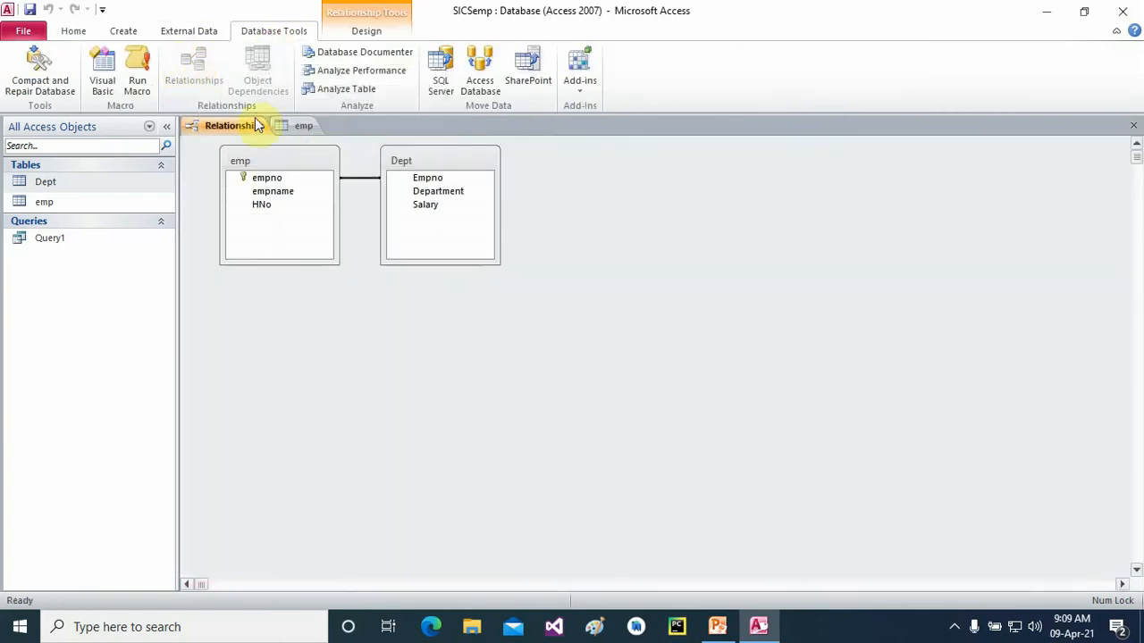
right_click(359, 179)
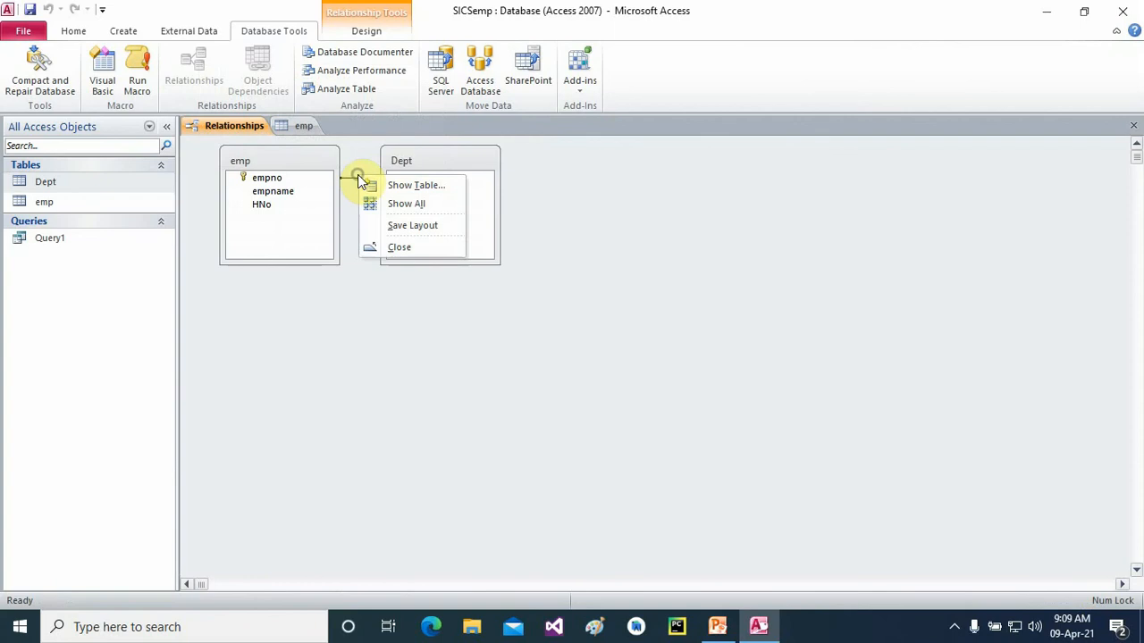
right_click(348, 179)
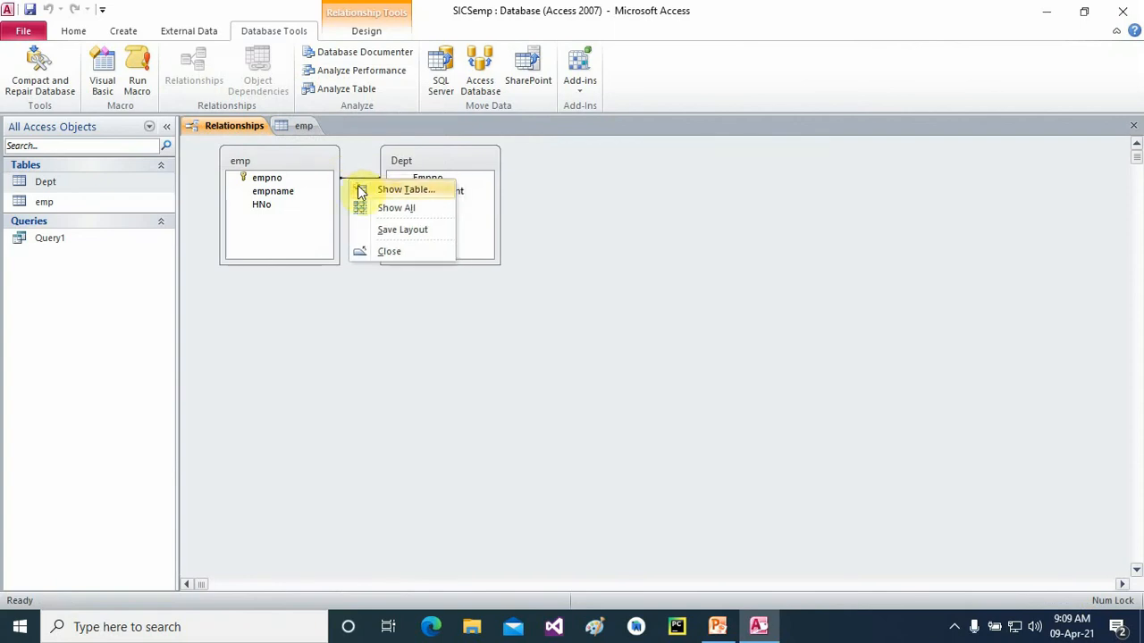
left_click(343, 178)
right_click(343, 178)
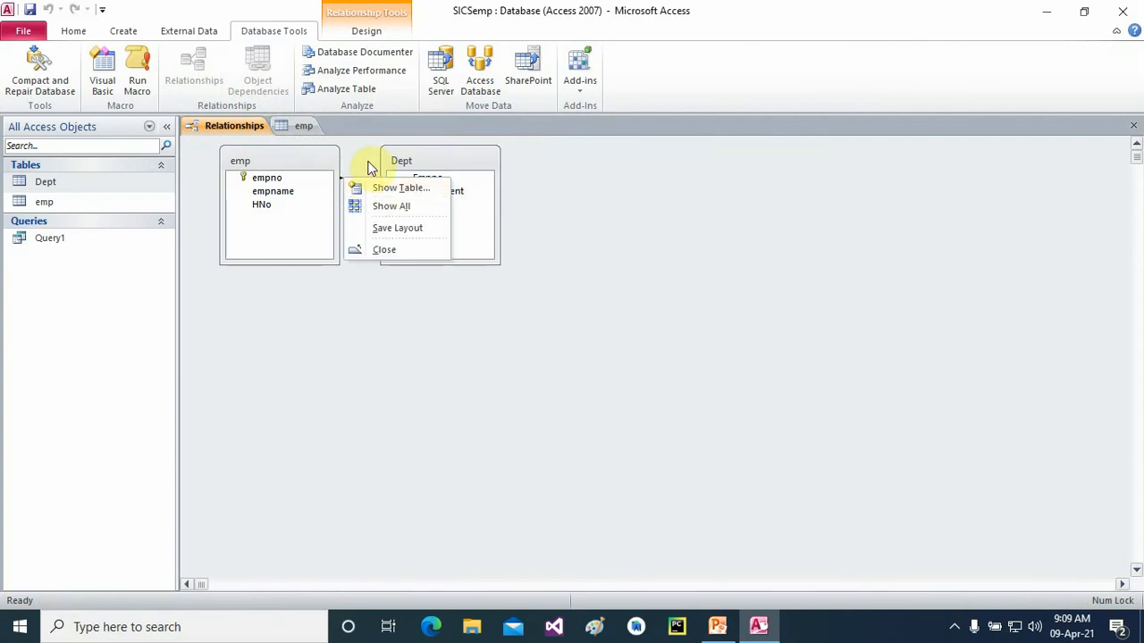
left_click(367, 162)
right_click(361, 182)
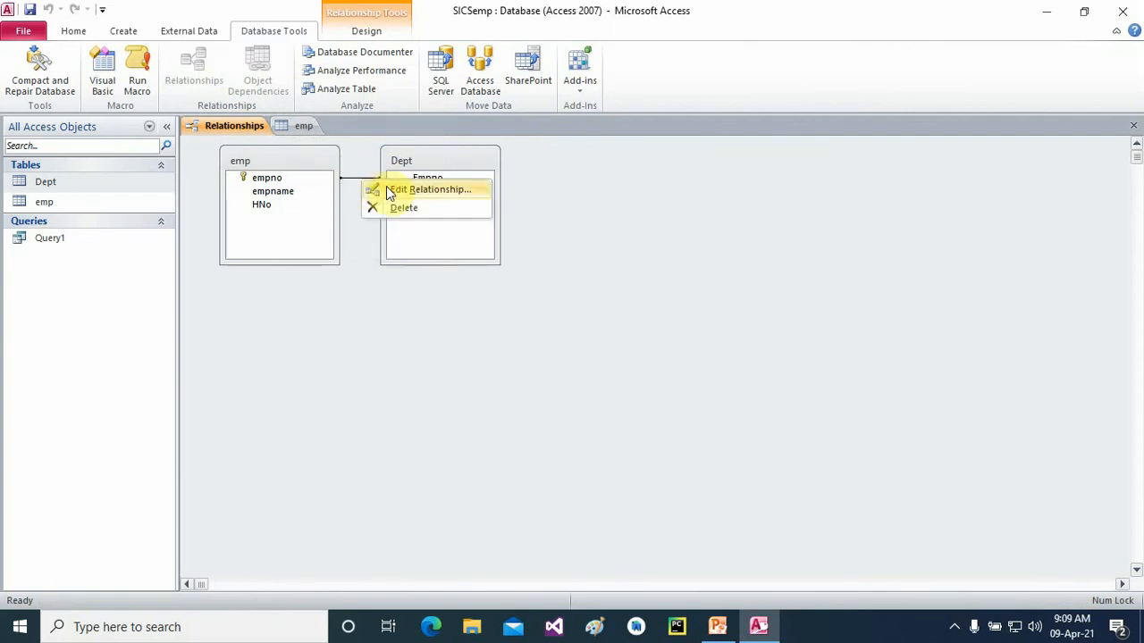
left_click(384, 190)
left_click(444, 256)
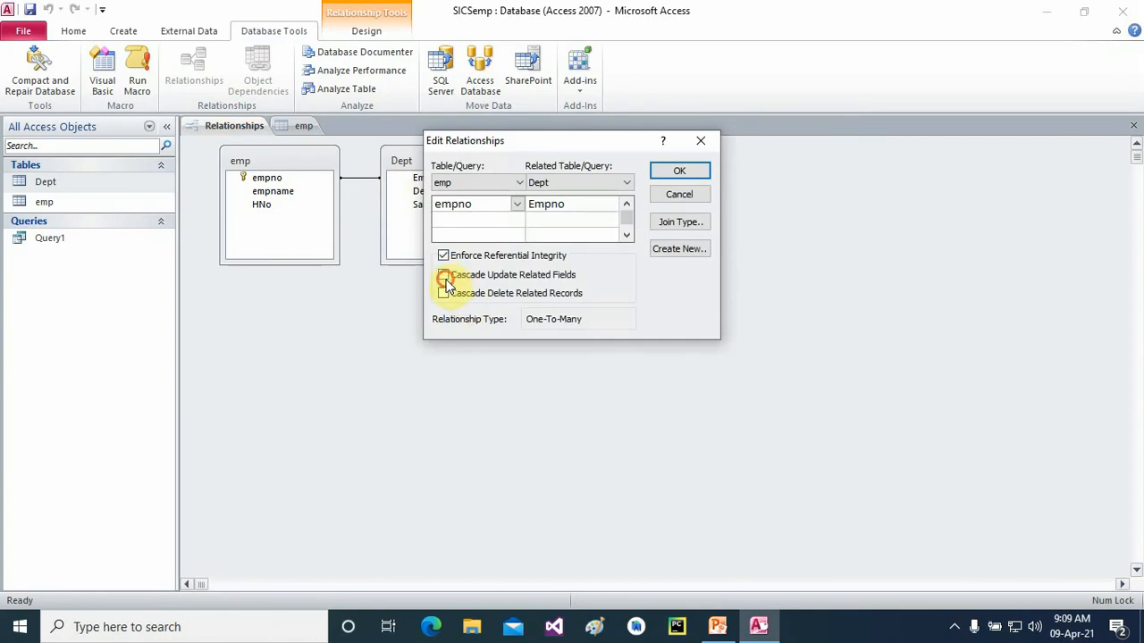
left_click(443, 274)
left_click(443, 293)
left_click(666, 171)
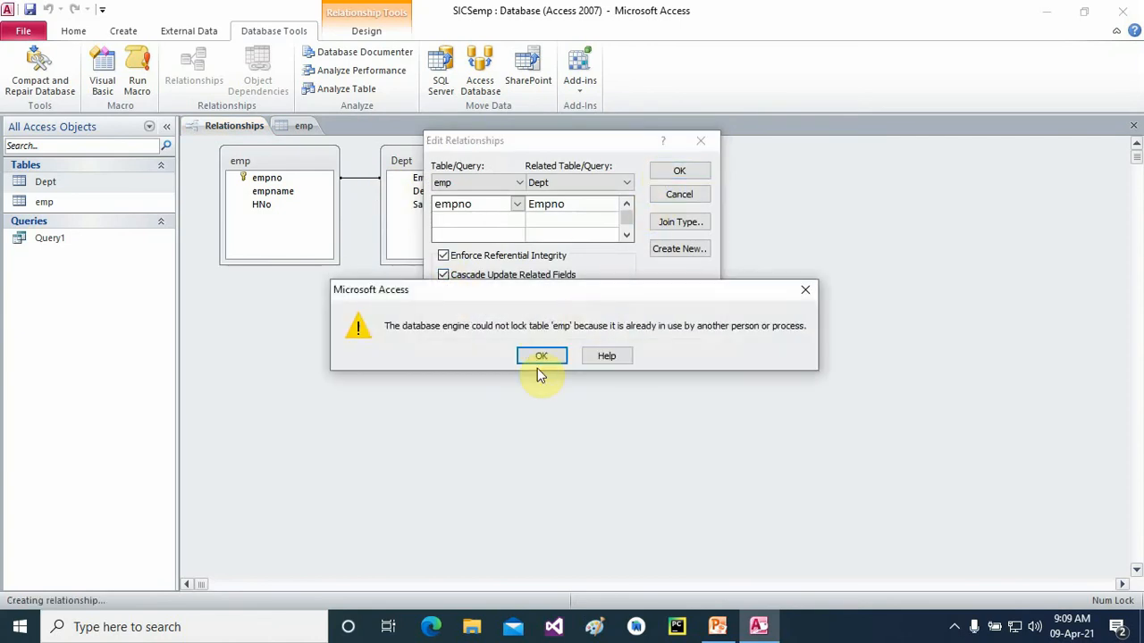
left_click(540, 354)
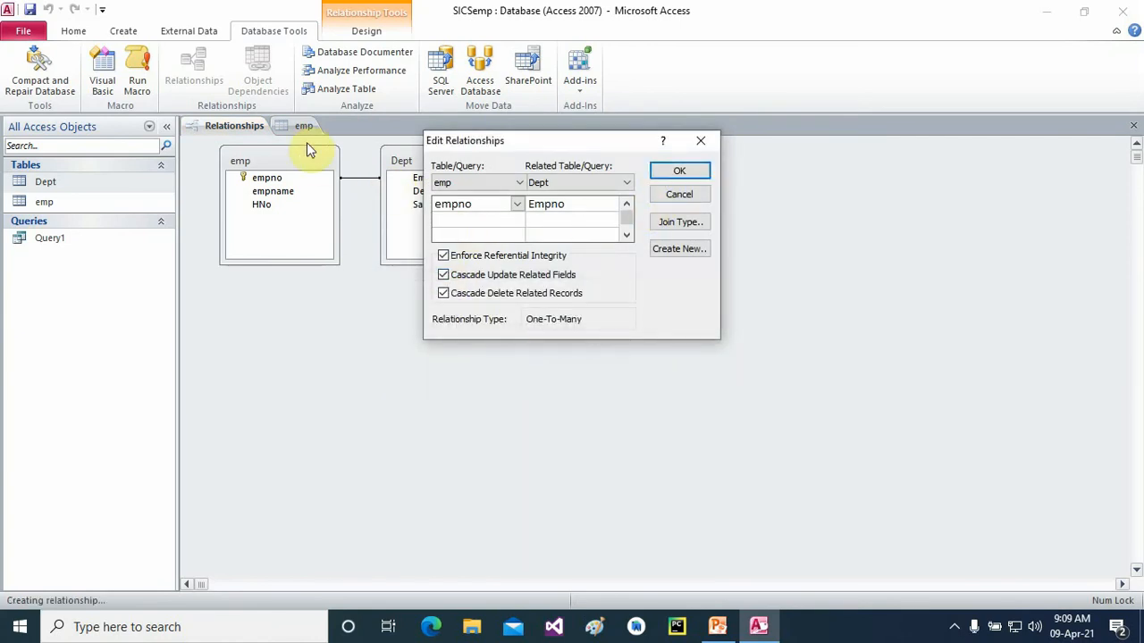
left_click(701, 140)
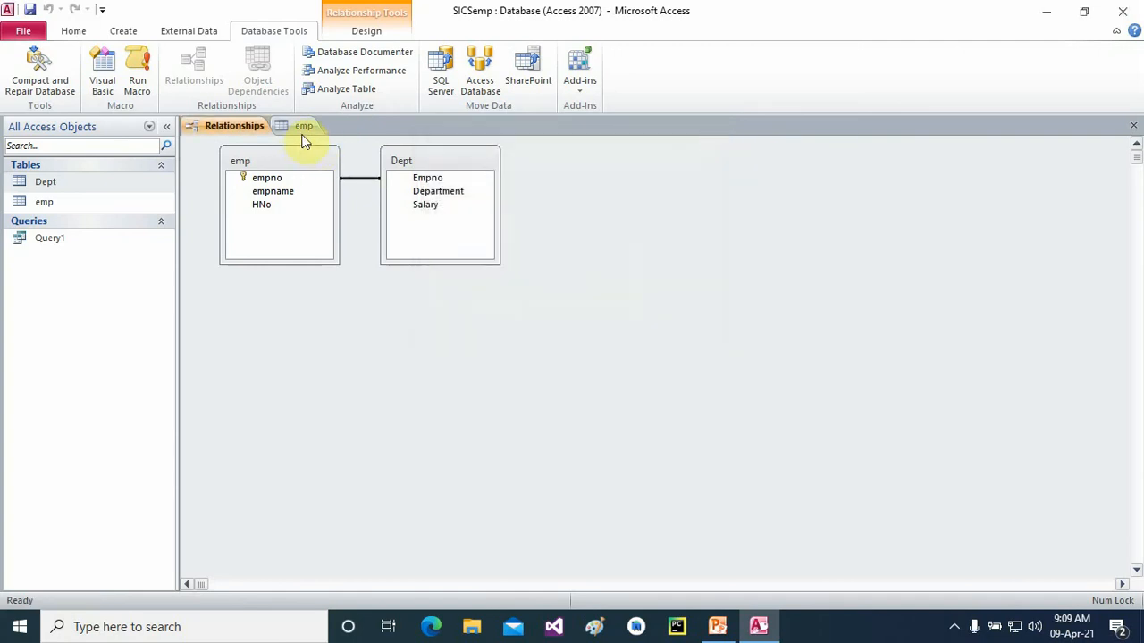
left_click(304, 126)
right_click(317, 128)
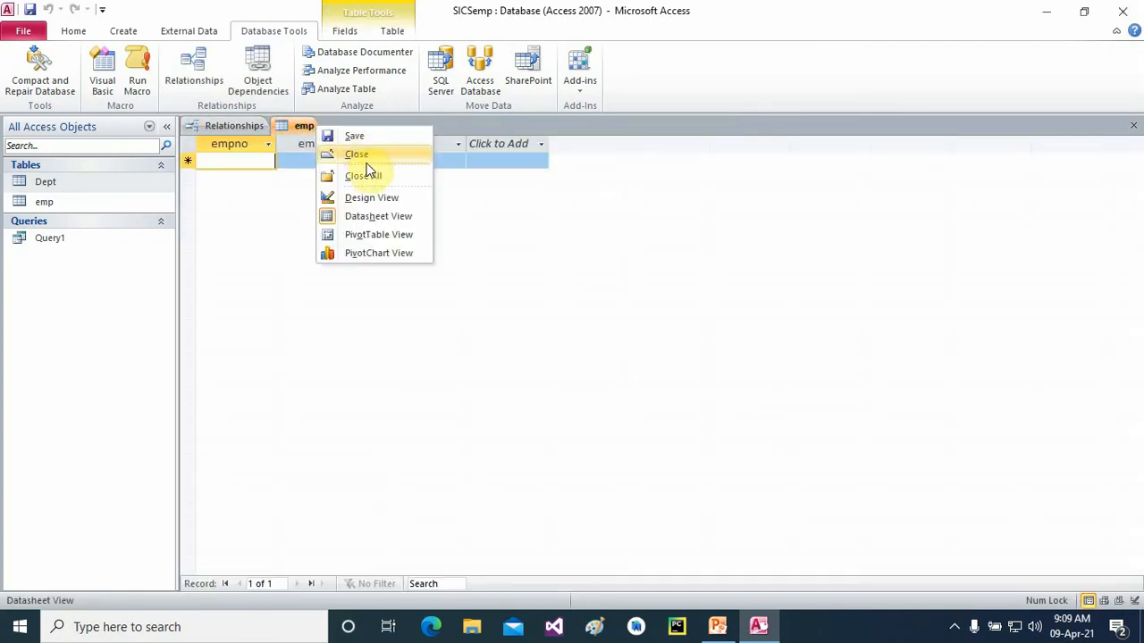
left_click(362, 176)
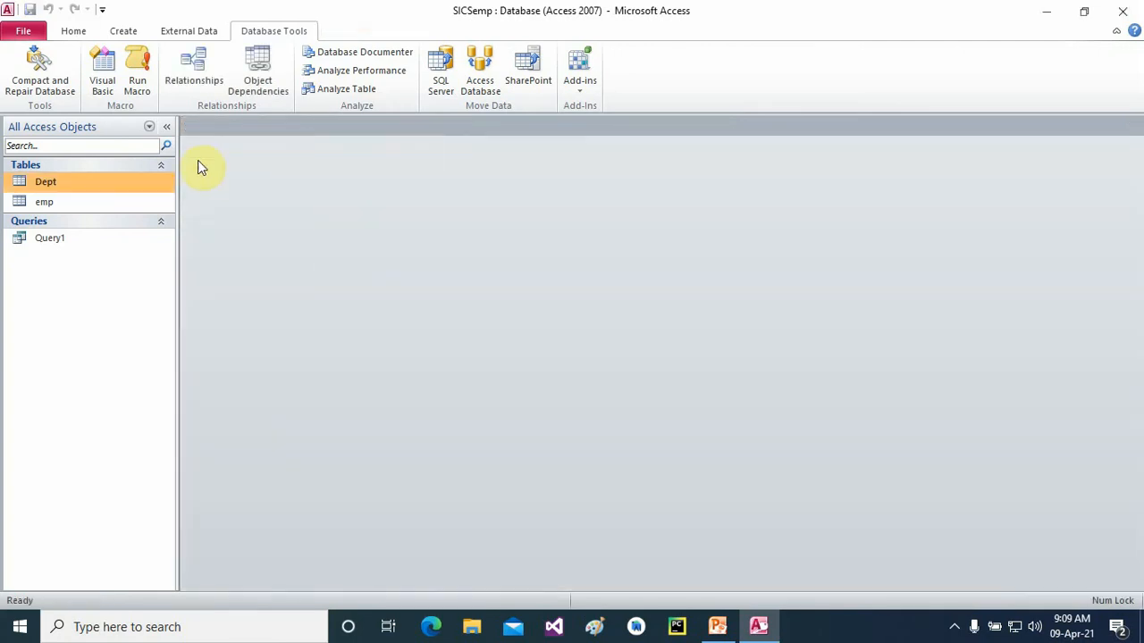
- Re-enable referential integrity with cascade update and cascade delete on the emp–Dept empno link
left_click(193, 72)
right_click(352, 183)
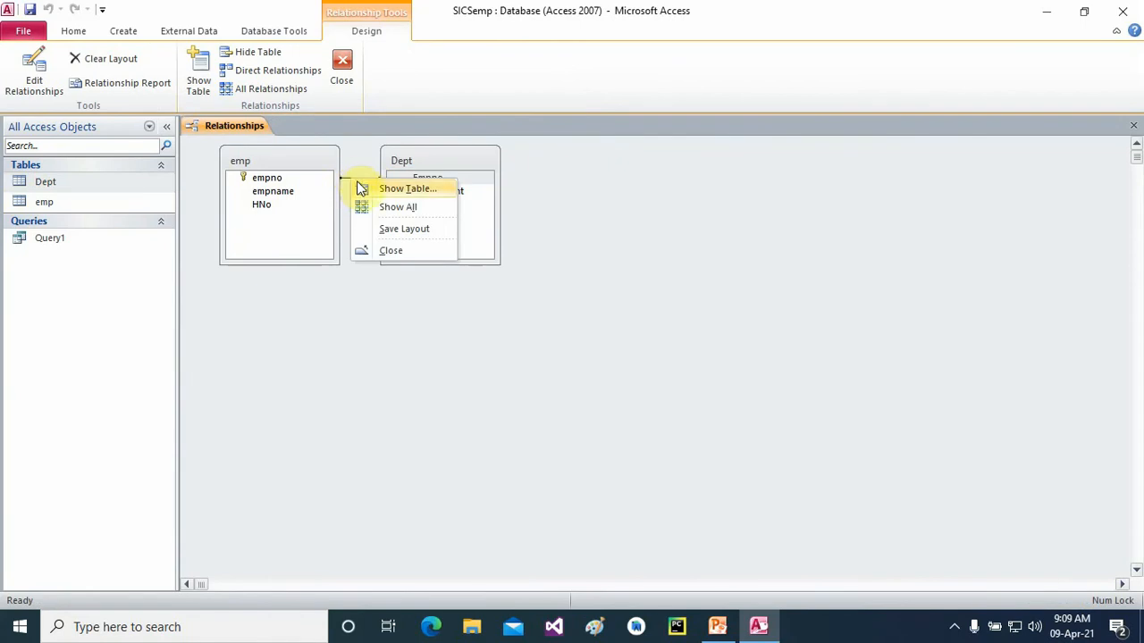
left_click(357, 189)
left_click(673, 357)
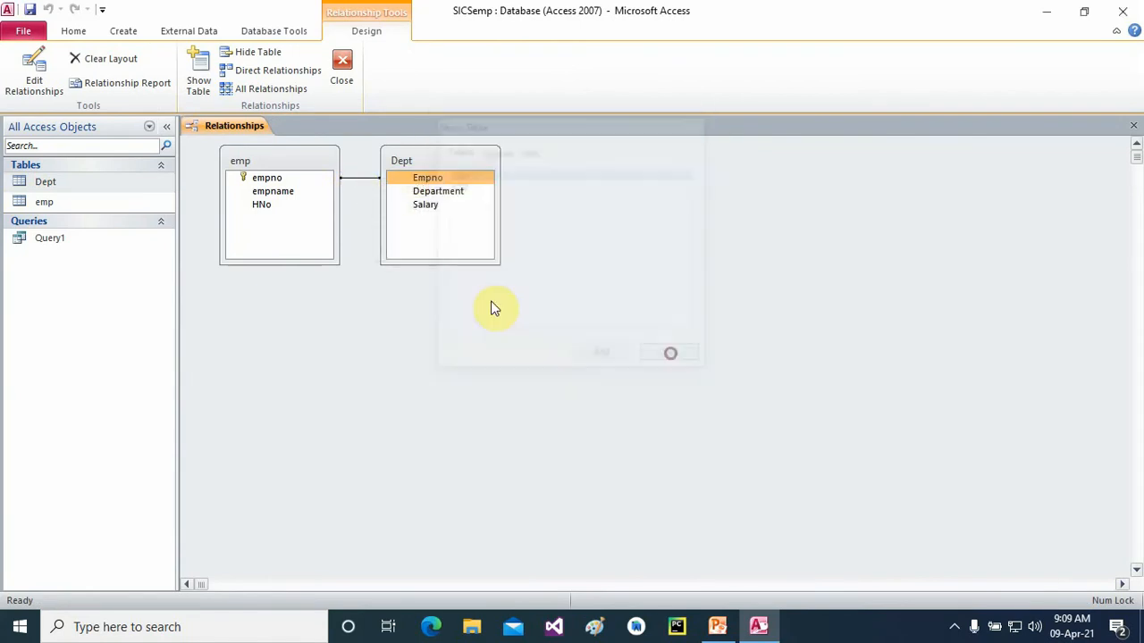
right_click(365, 180)
left_click(396, 193)
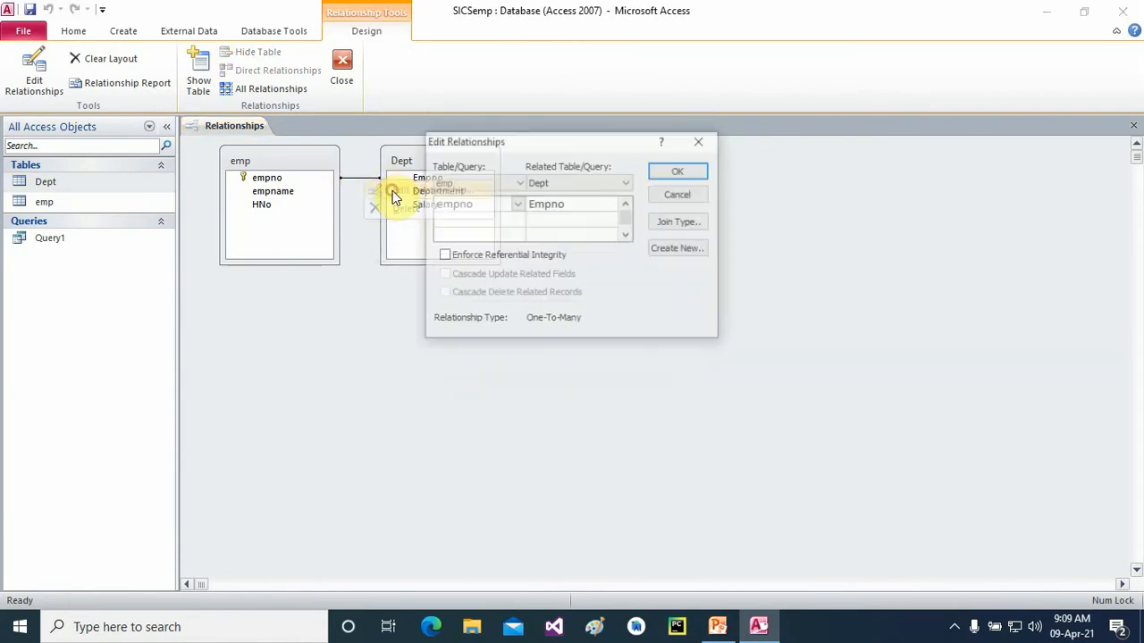
left_click(444, 257)
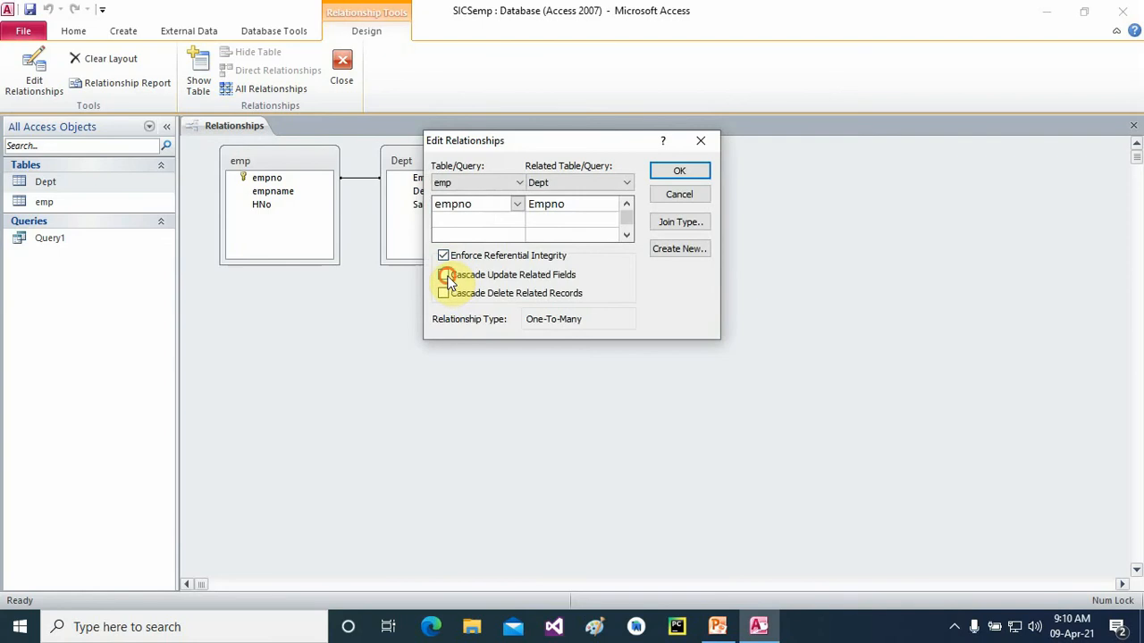
left_click(445, 275)
left_click(445, 293)
left_click(661, 174)
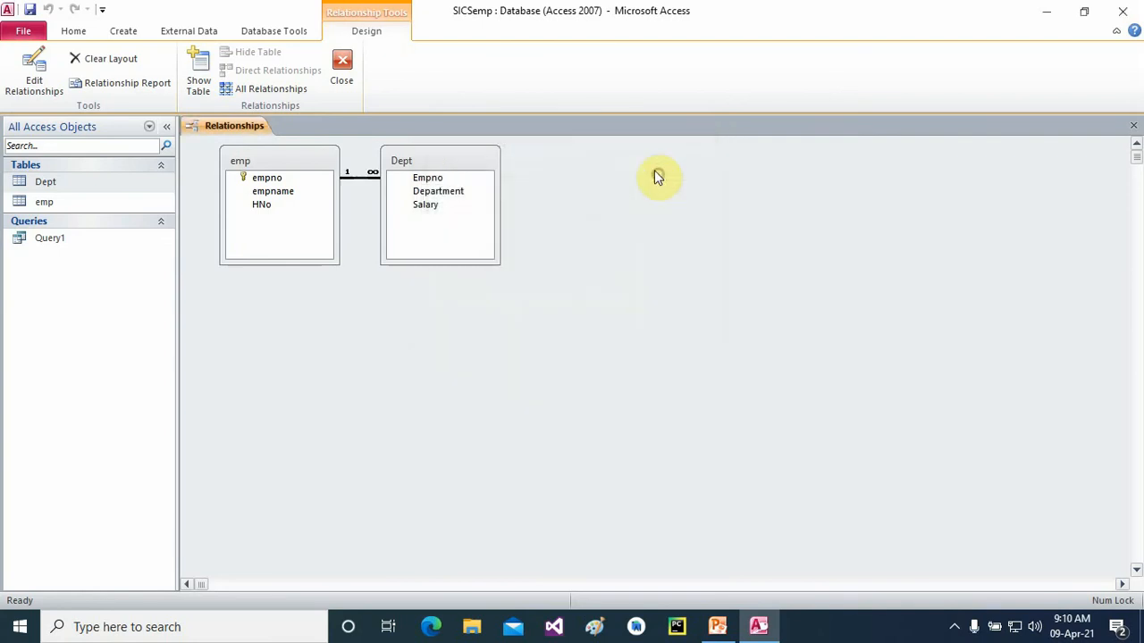
left_click(1133, 125)
- Enter two emp rows, empno 1 and 2, each with a name and house number
double_click(55, 204)
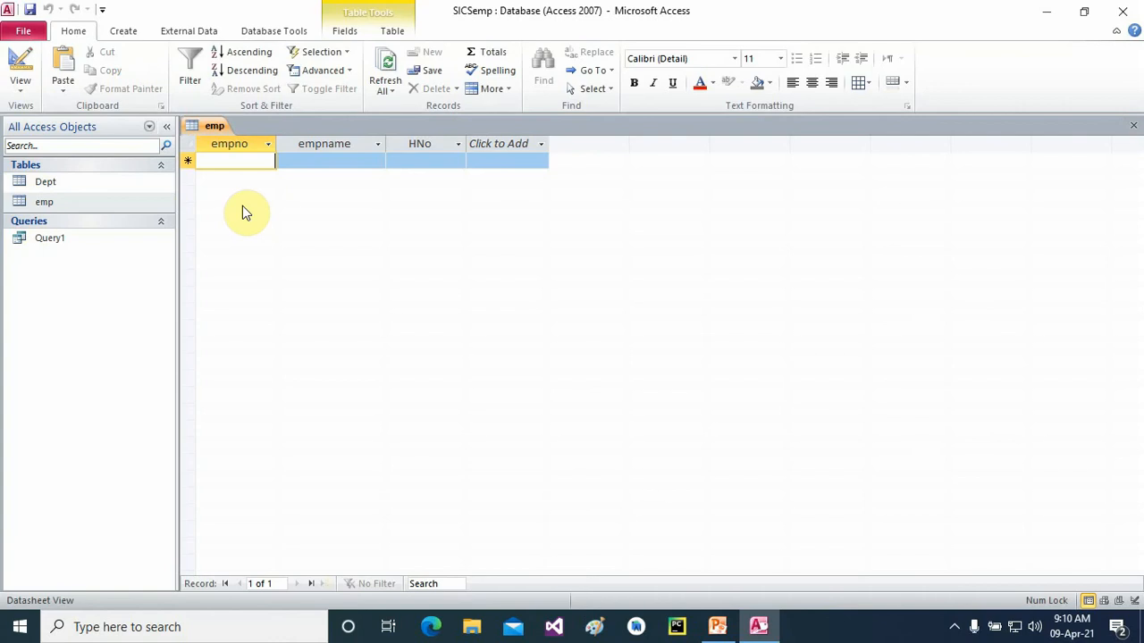
type("1")
left_click(354, 164)
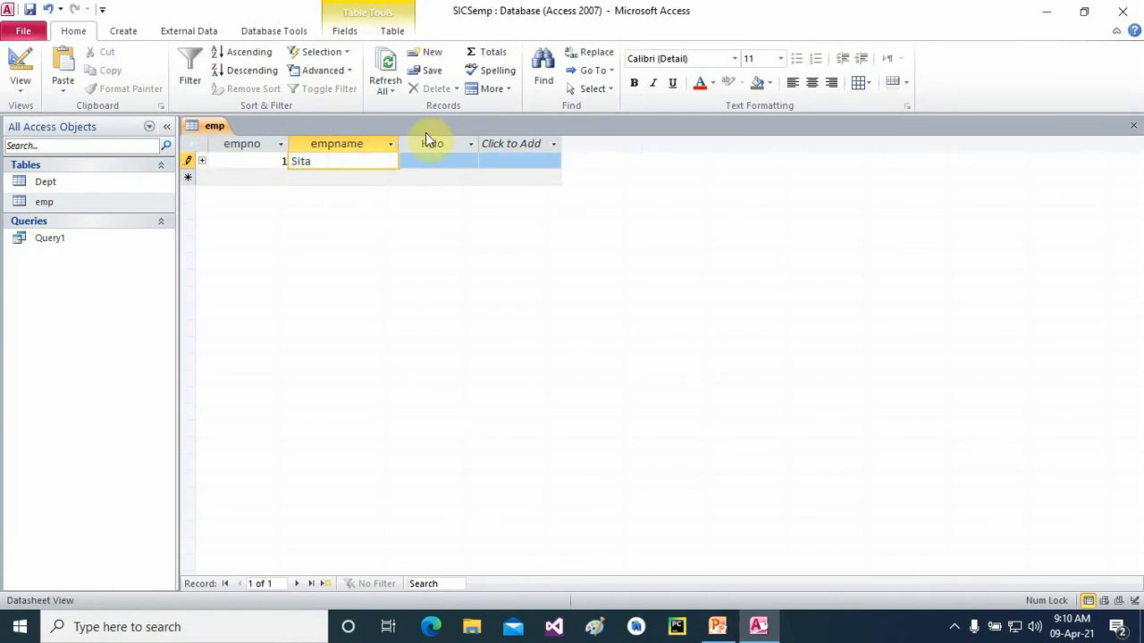
left_click(435, 161)
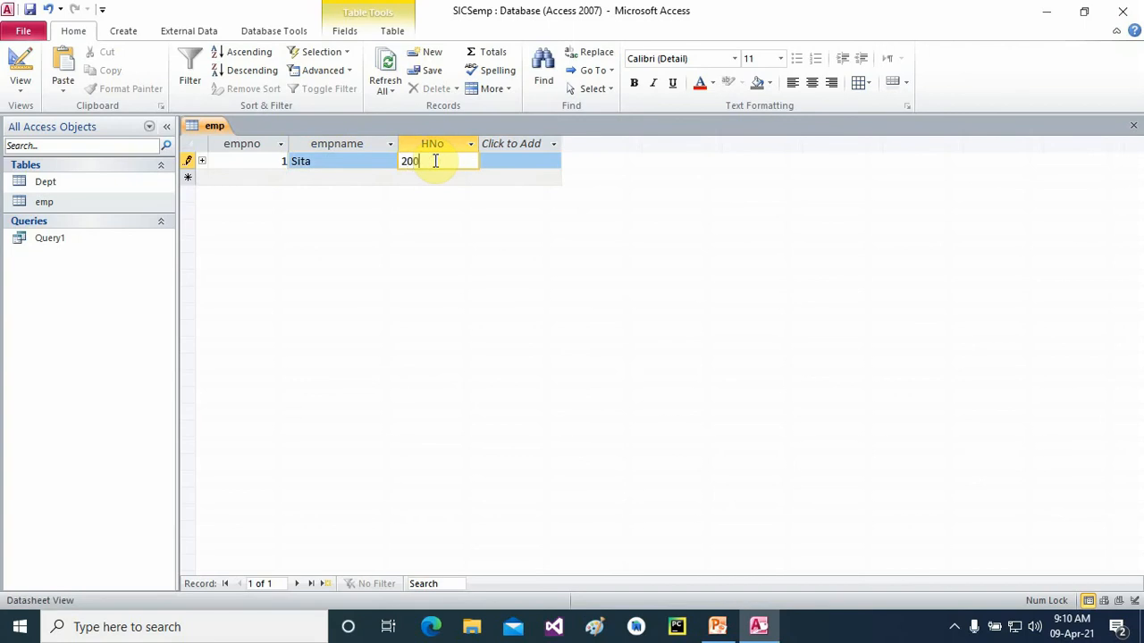
left_click(271, 176)
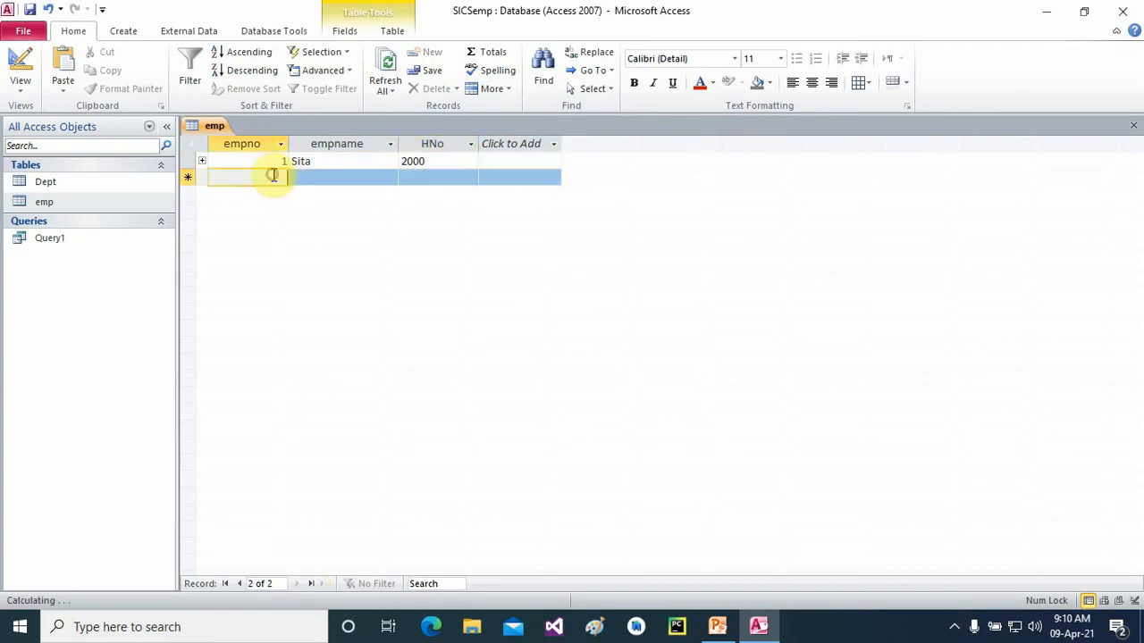
type("20")
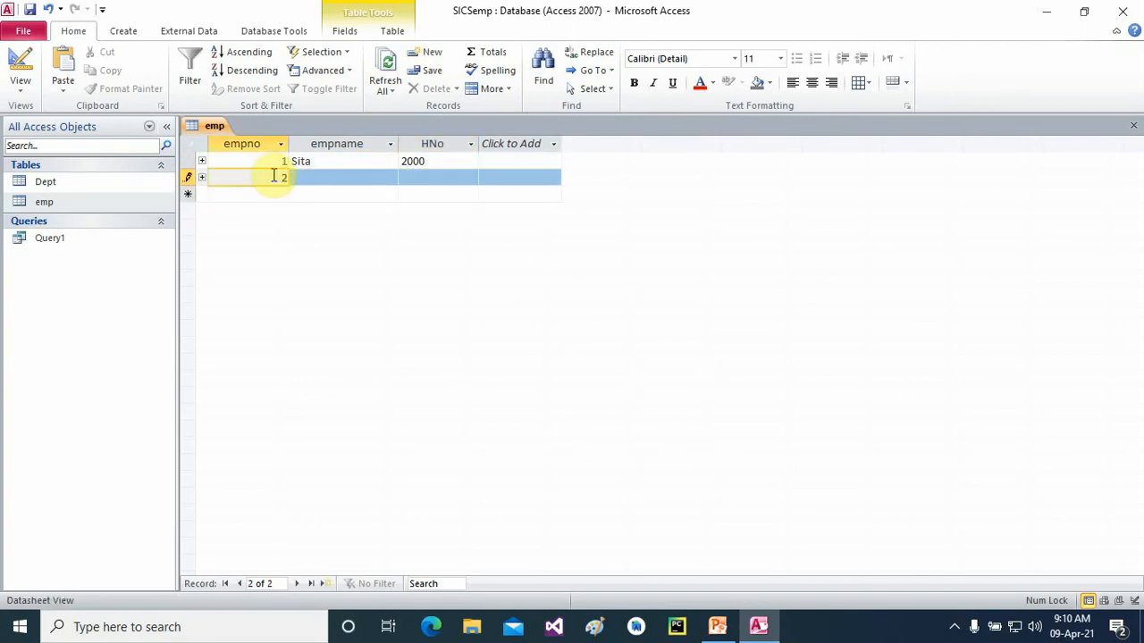
left_click(346, 178)
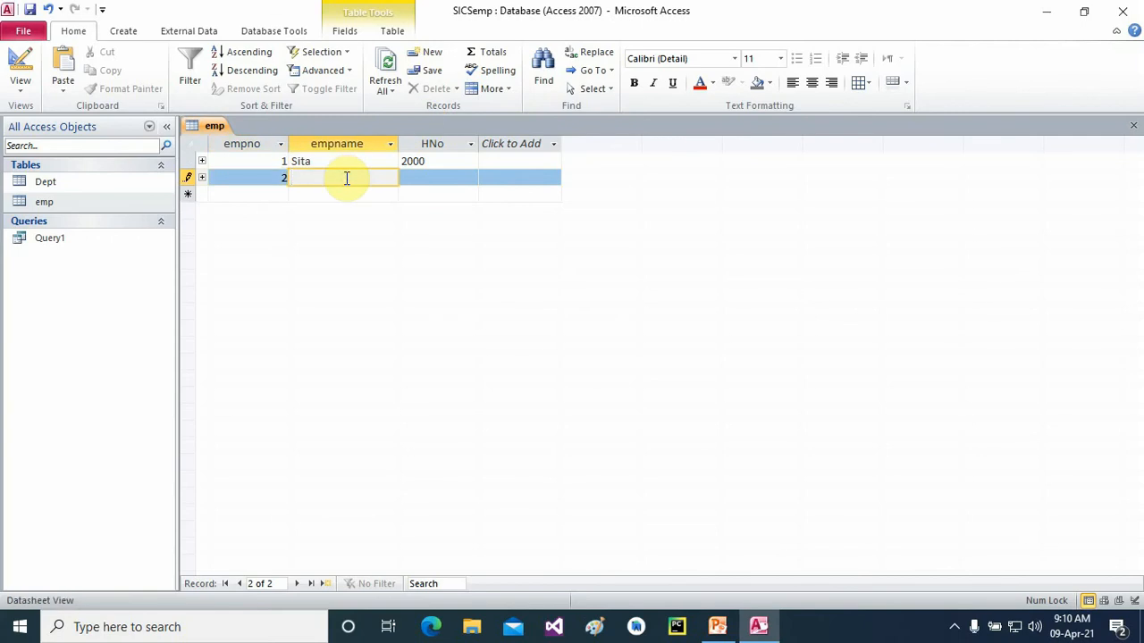
left_click(422, 179)
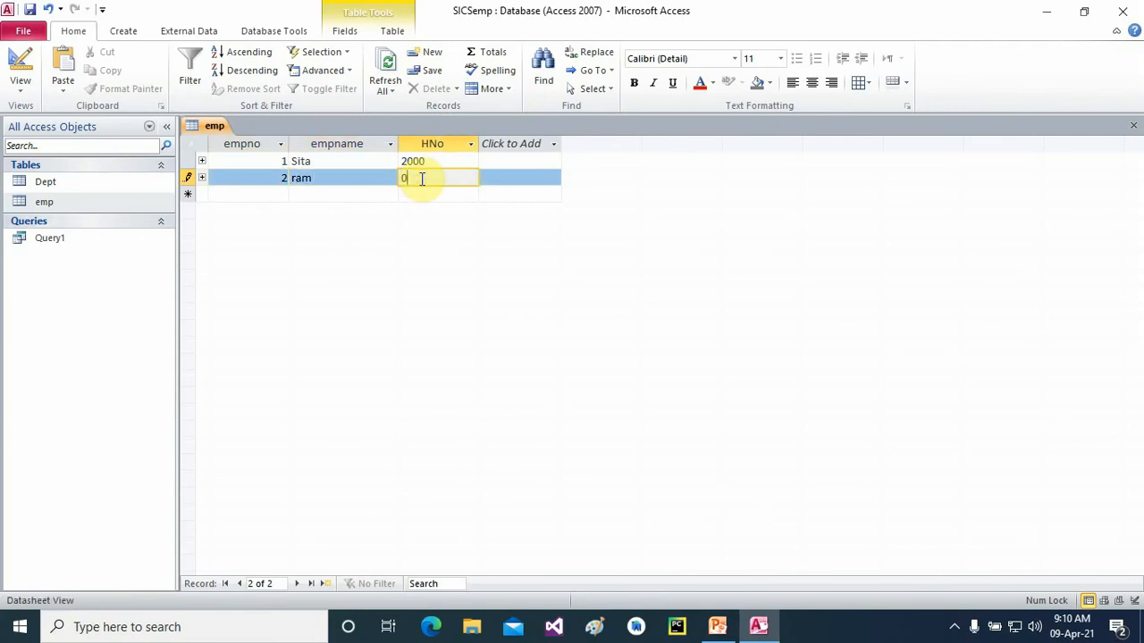
left_click(1133, 125)
double_click(84, 180)
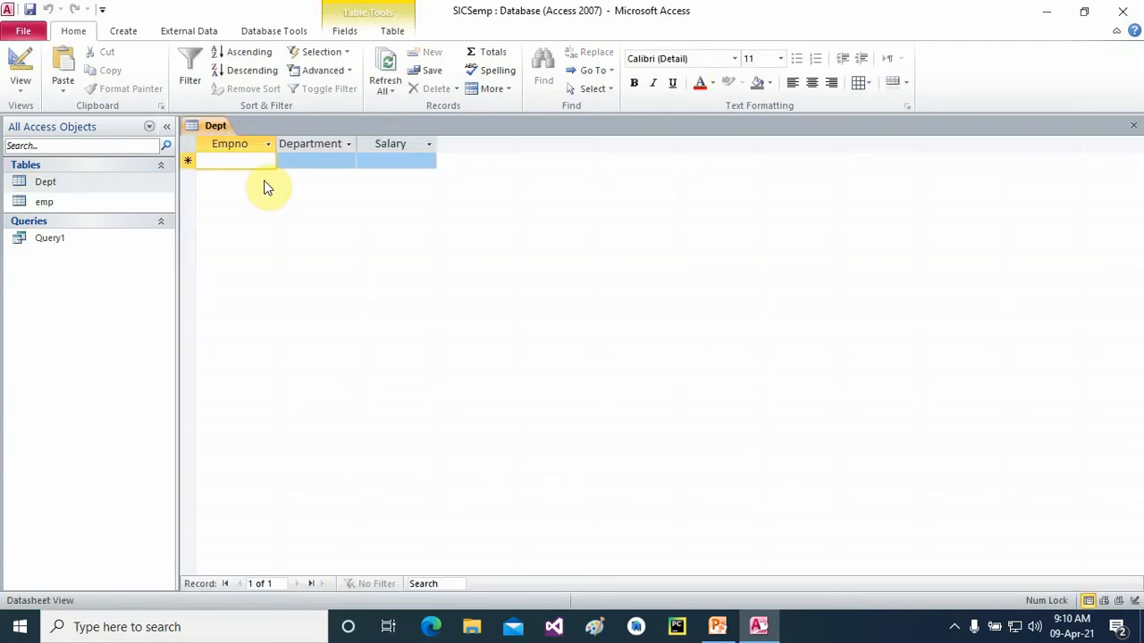
- Fill Dept row 1 with Empno 1, Department CS and Salary 800000
type("1")
left_click(329, 161)
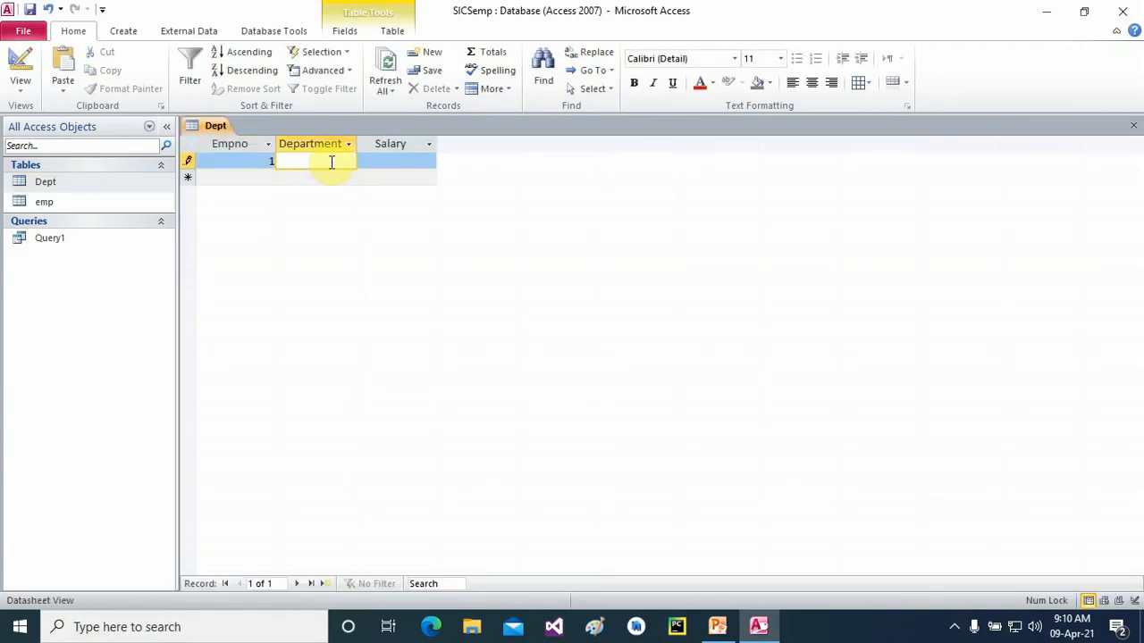
type("CS")
key("Tab")
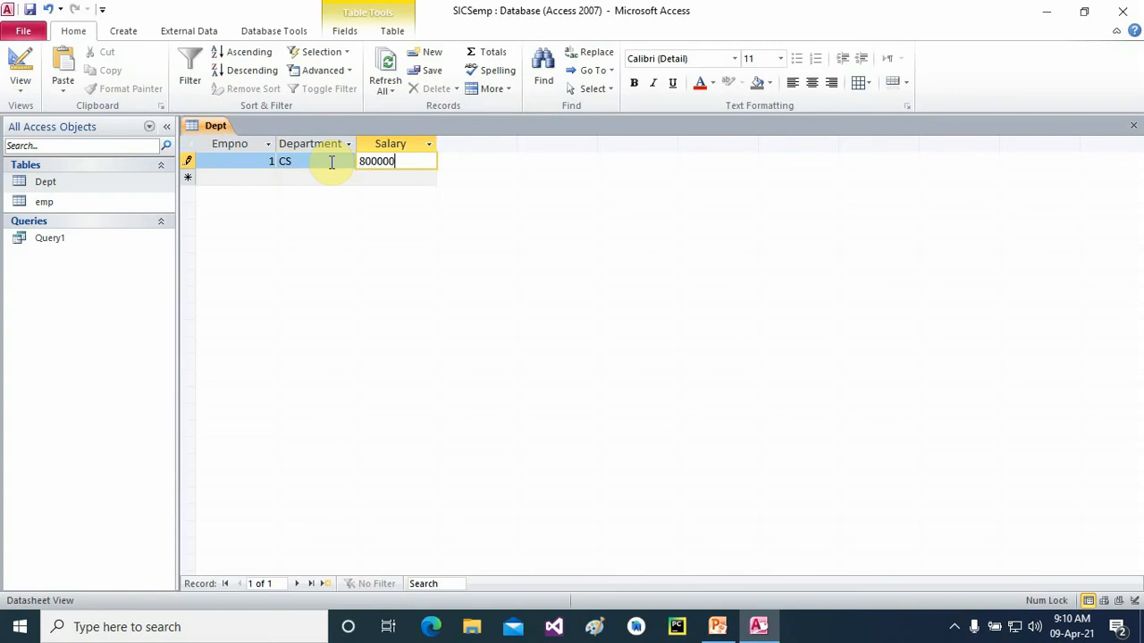
- Add Dept row 2 with Empno 2, Department AD and Salary 100000, fixing the mistyped Department
left_click(273, 178)
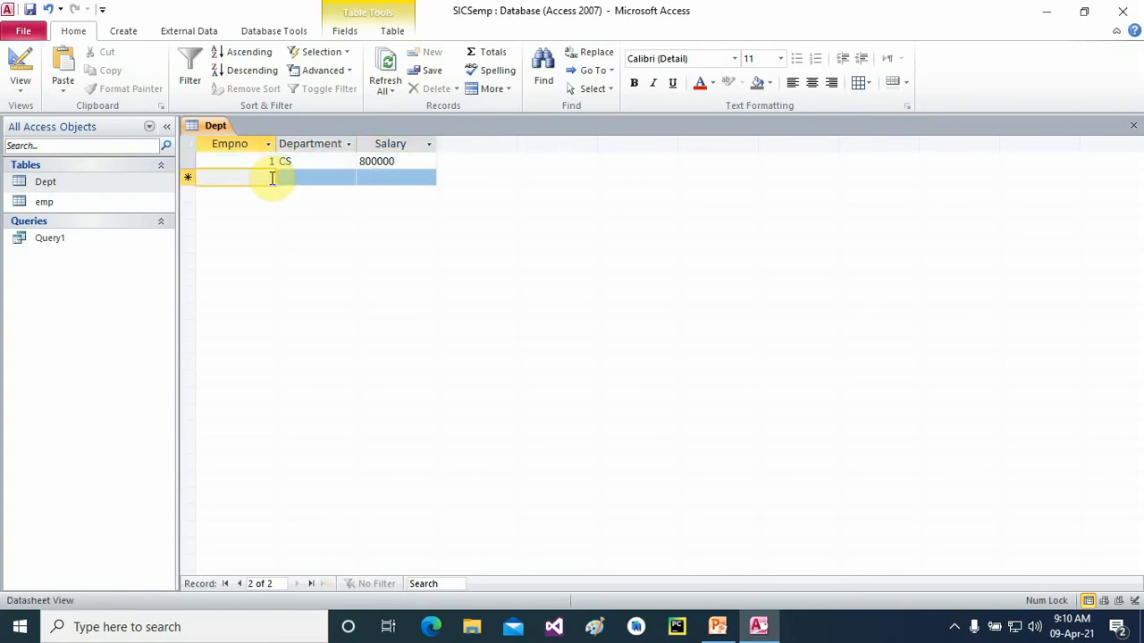
type("2")
left_click(333, 177)
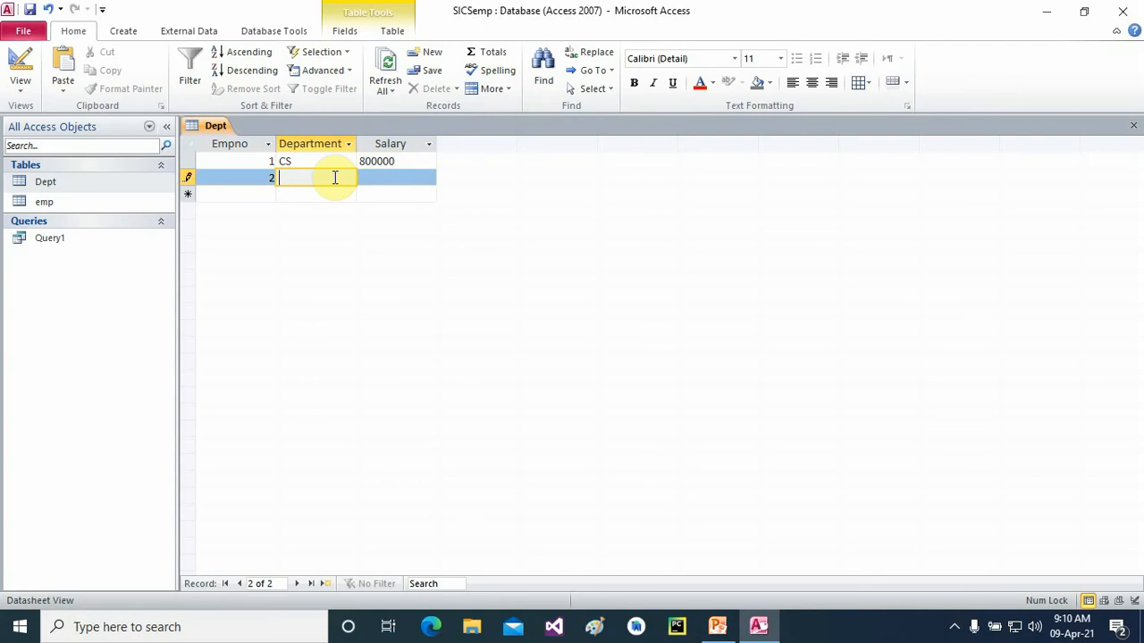
type("6879000")
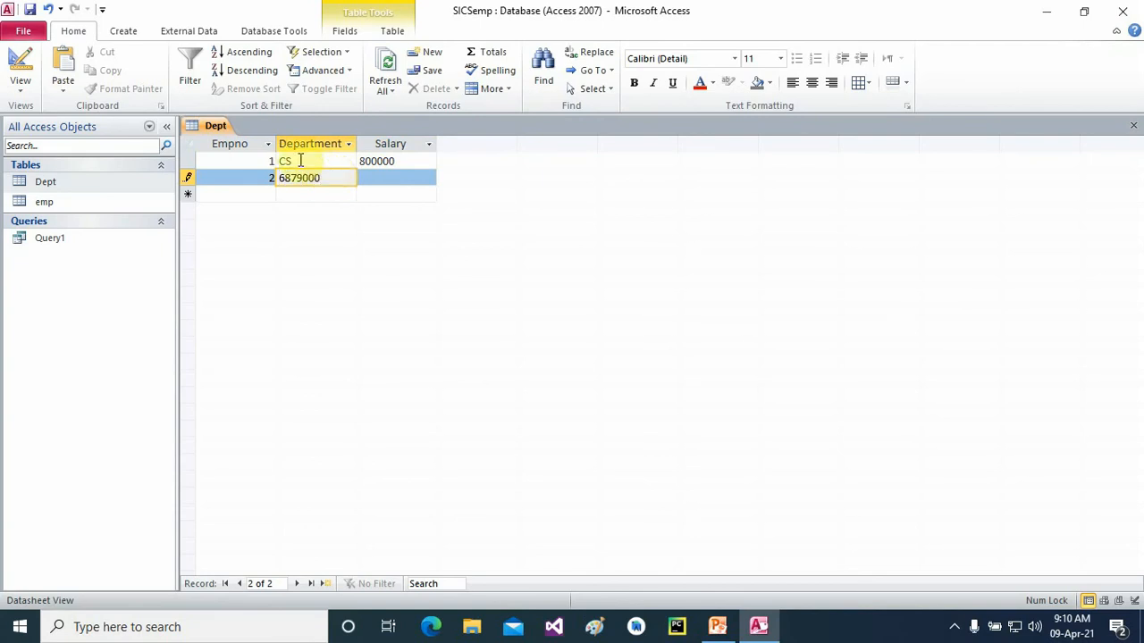
key("Tab")
left_click(324, 179)
double_click(325, 180)
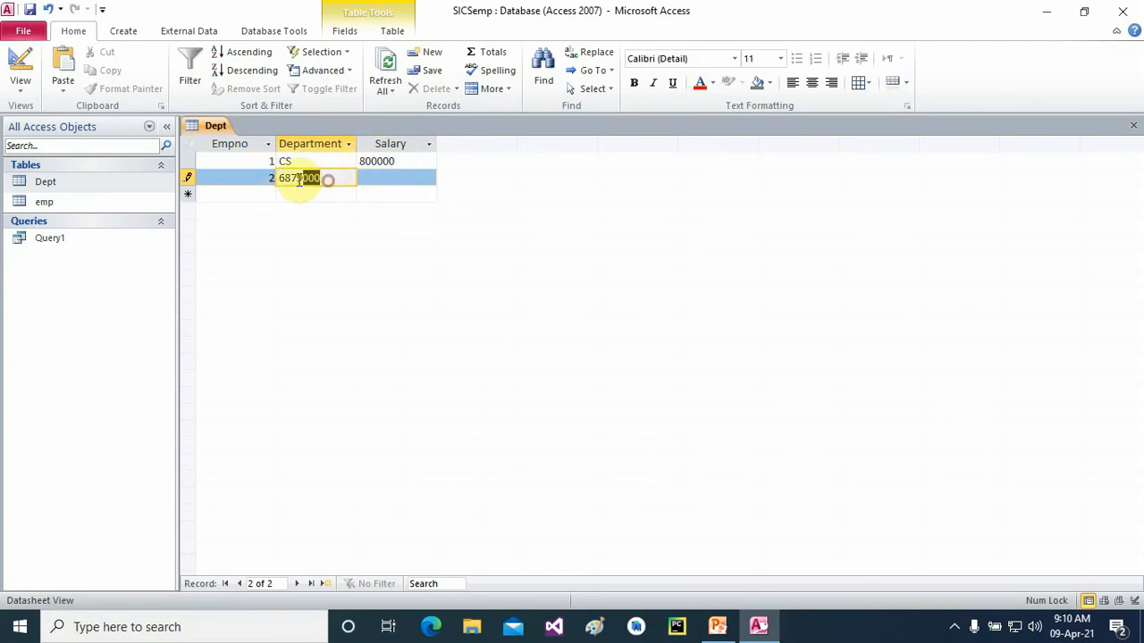
key("BackSpace")
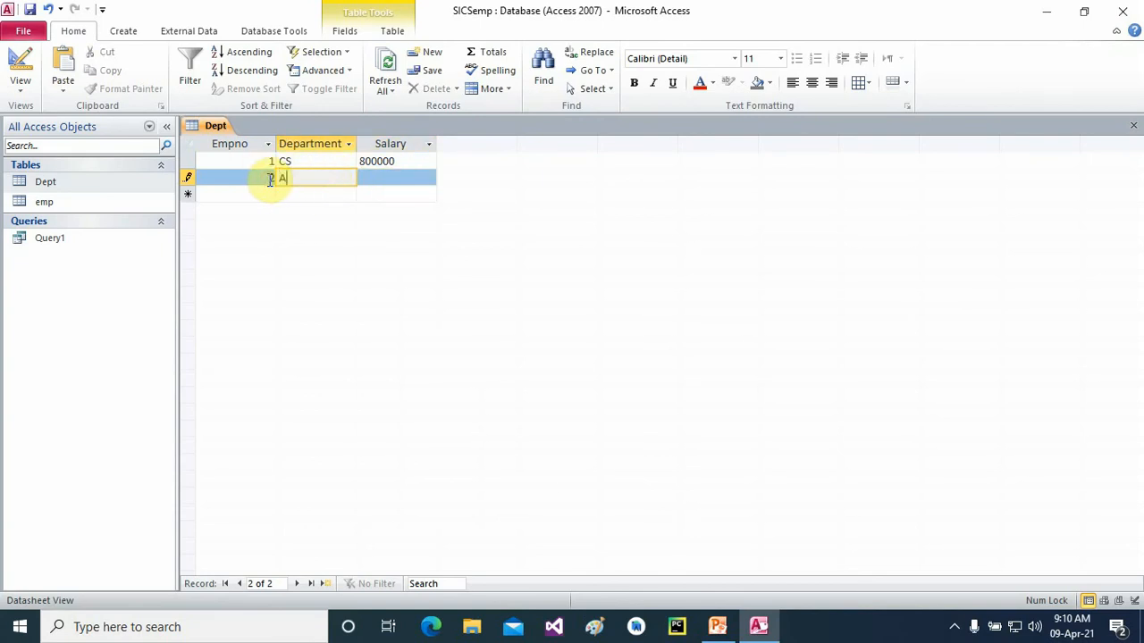
left_click(379, 179)
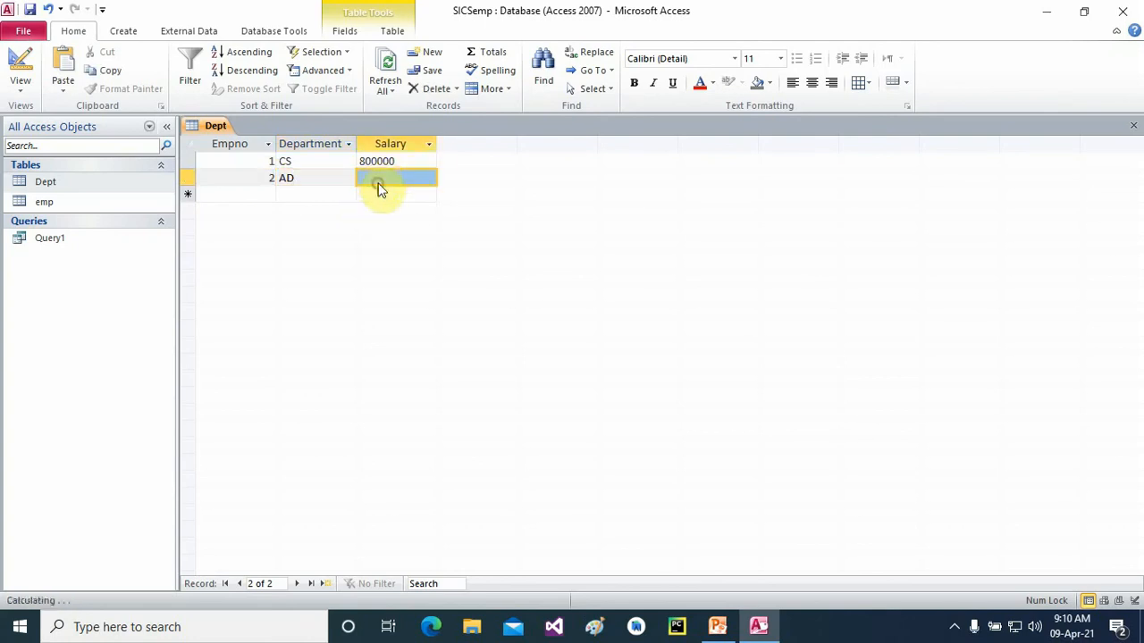
type("100000")
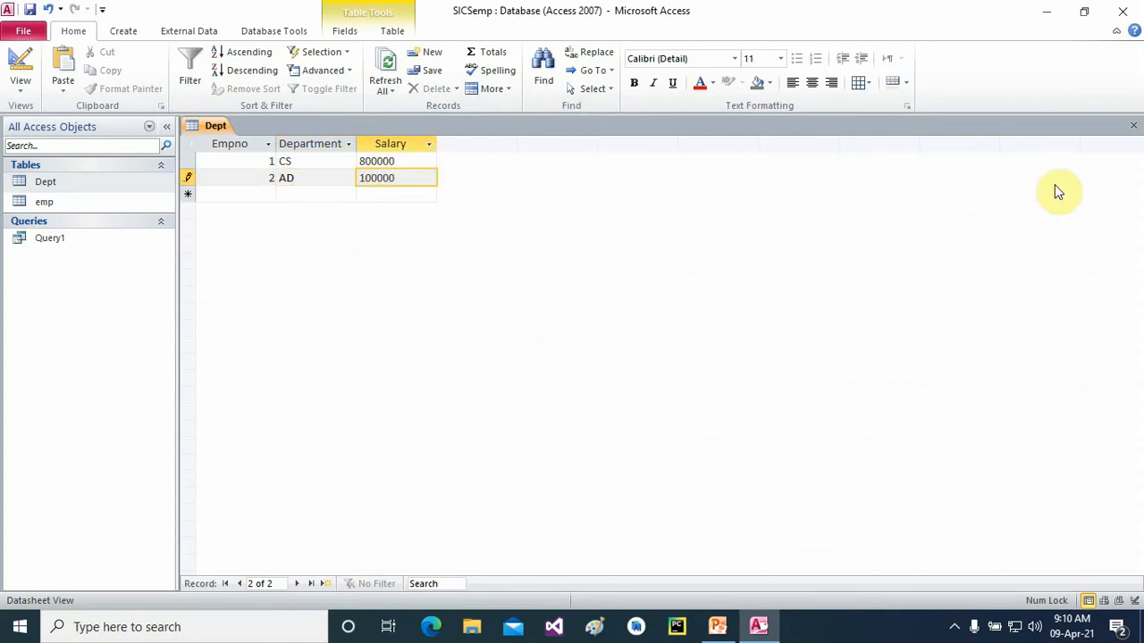
left_click(1132, 127)
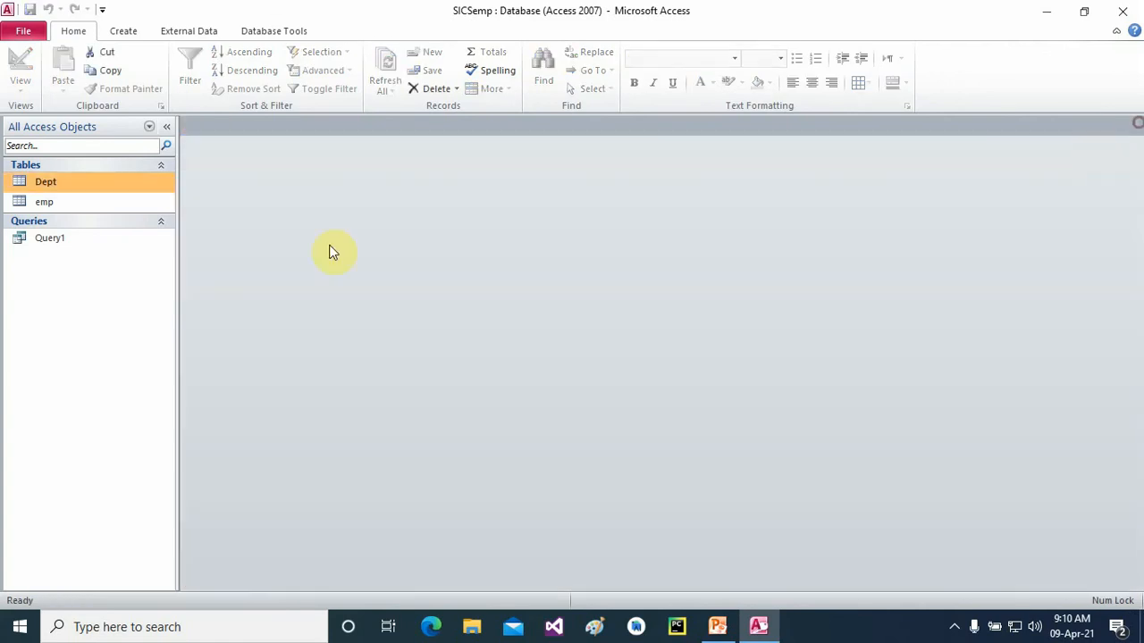
- Delete the first employee record along with its related Dept row, then check Dept
double_click(59, 203)
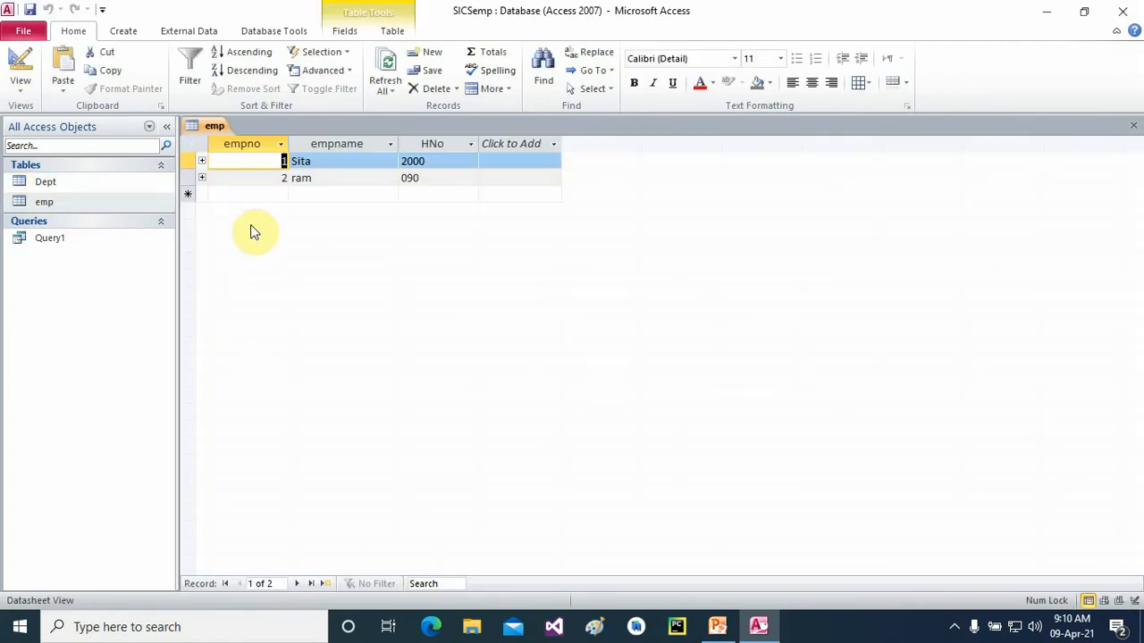
right_click(193, 160)
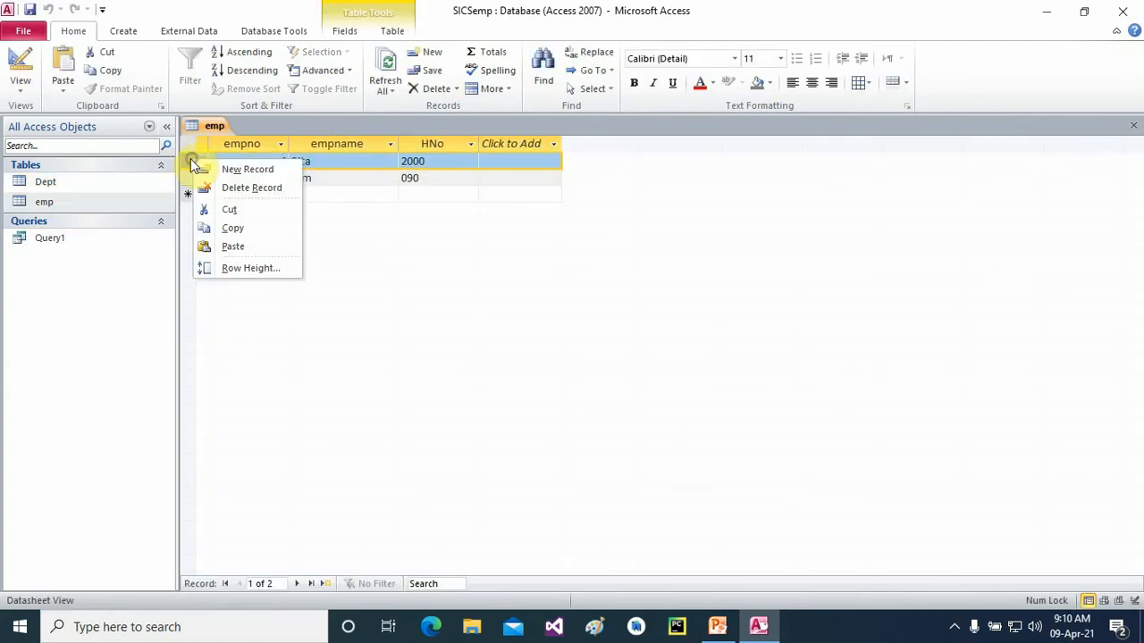
left_click(225, 188)
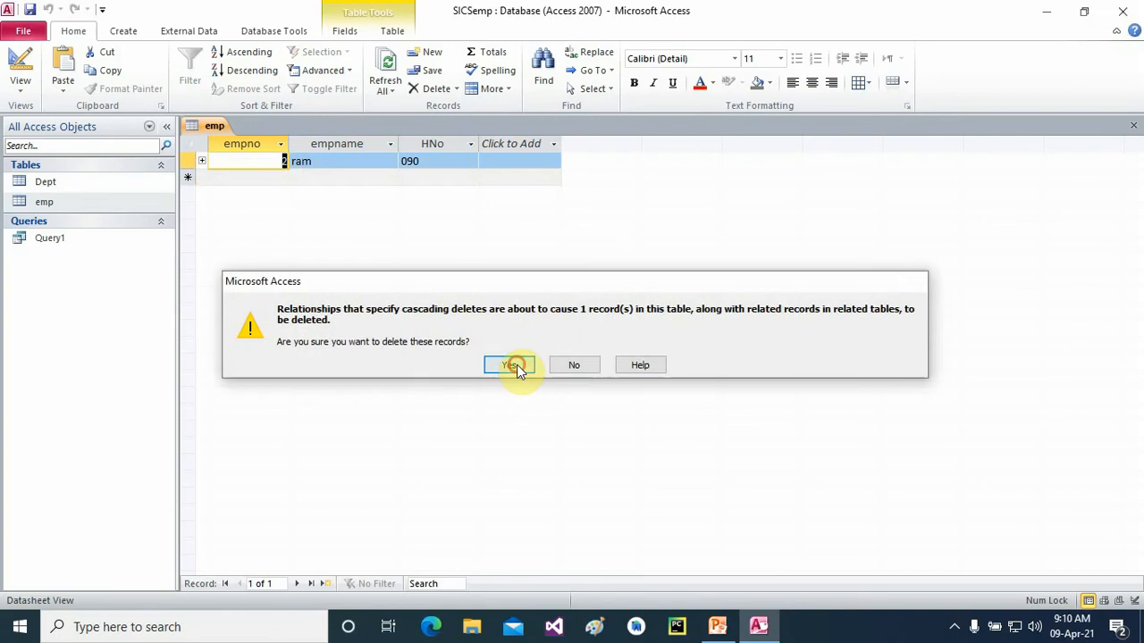
left_click(510, 365)
left_click(1132, 126)
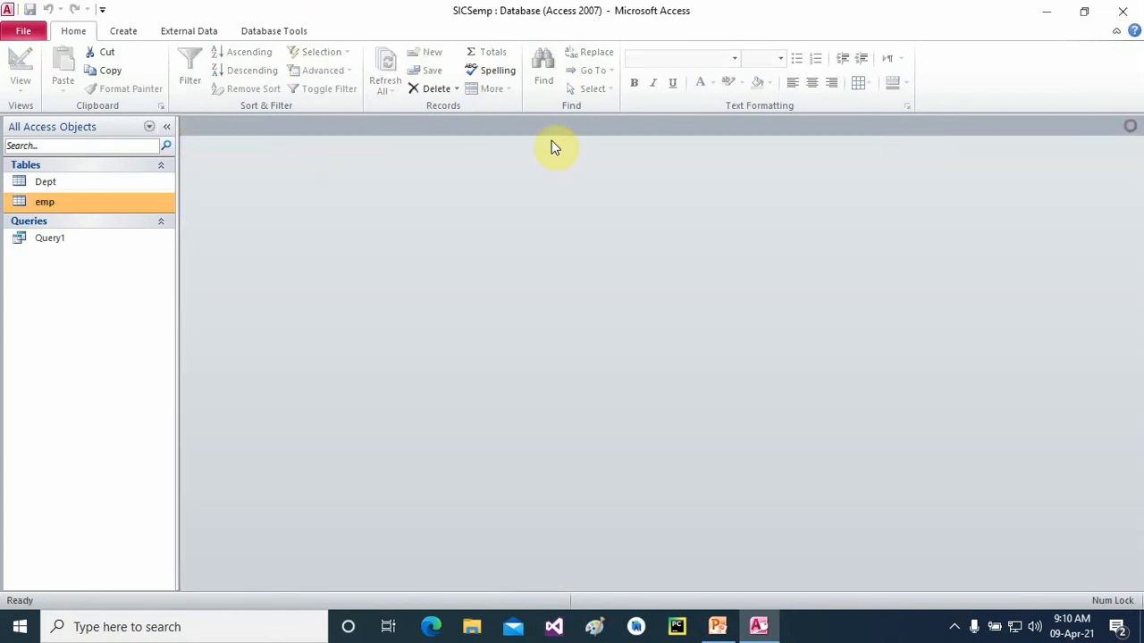
double_click(58, 181)
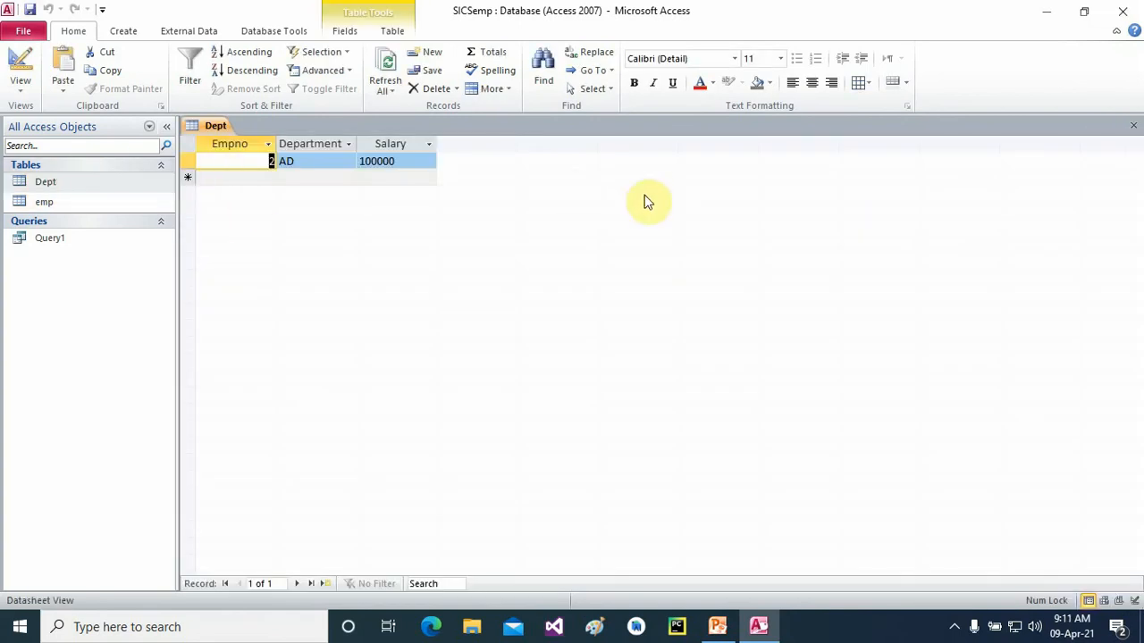
left_click(1133, 126)
- Change the remaining employee's empno from 2 to 6 and check Dept for the update
left_click(49, 200)
double_click(48, 200)
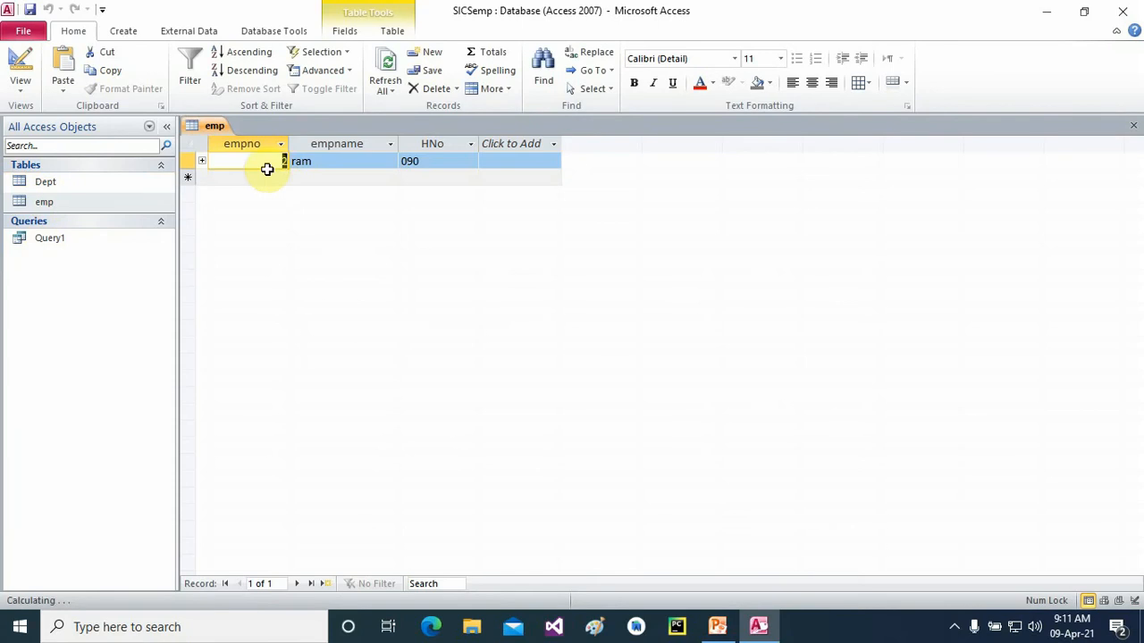
type("6")
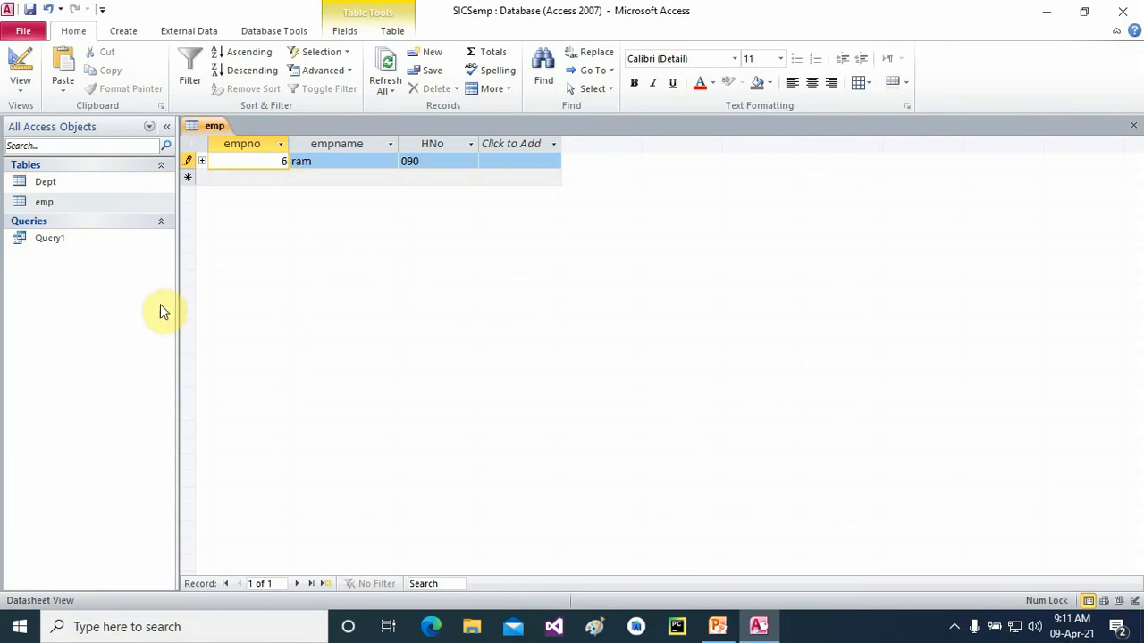
left_click(1133, 126)
left_click(68, 182)
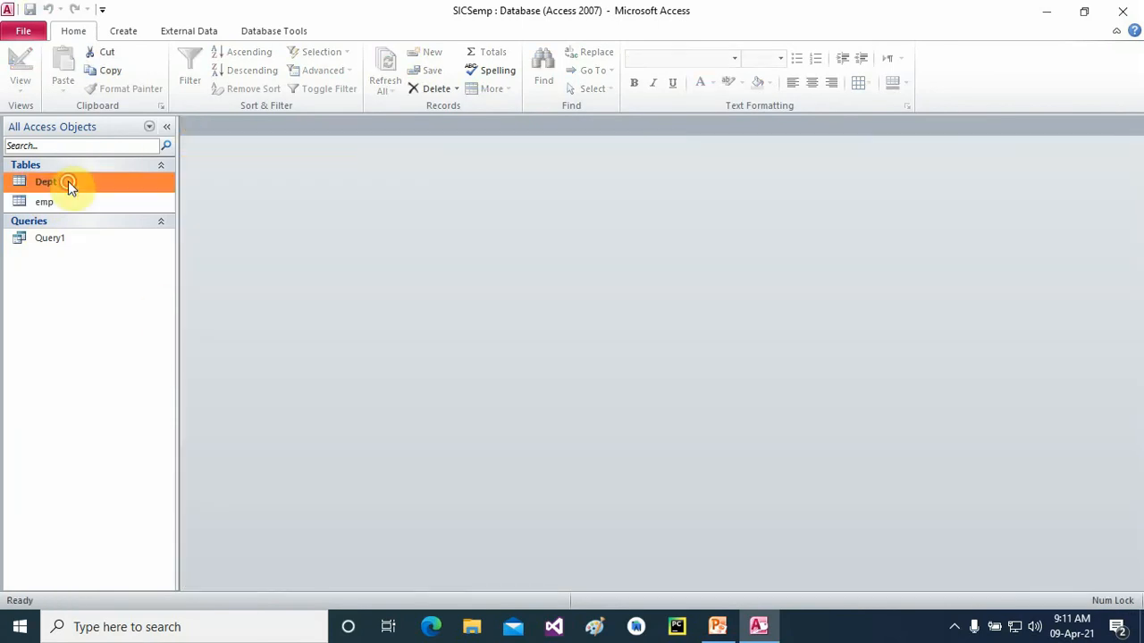
double_click(68, 181)
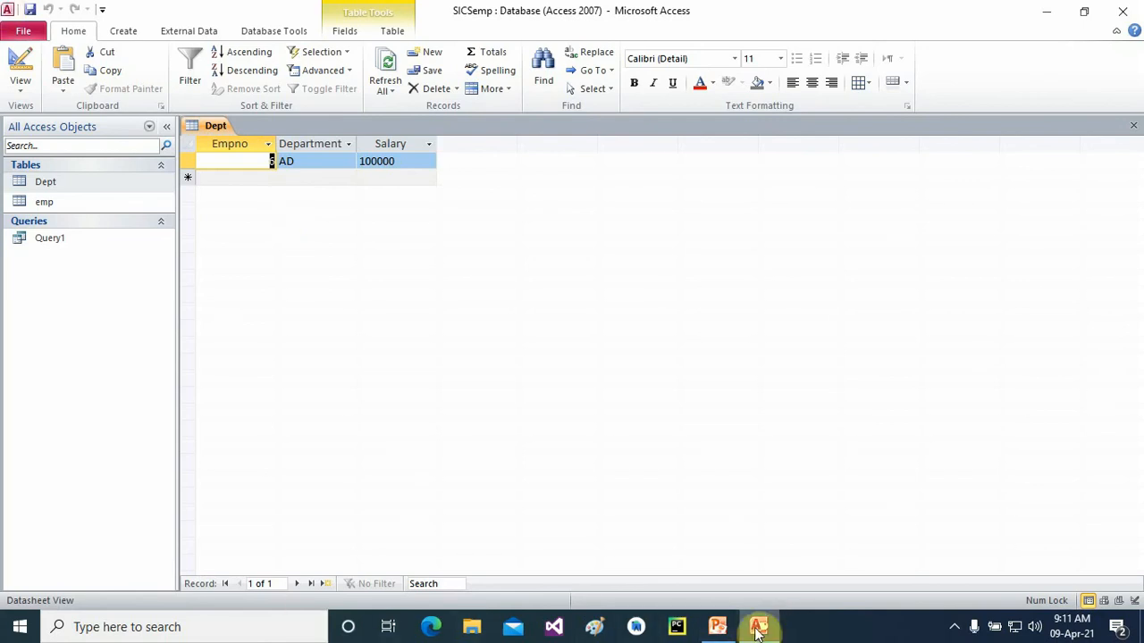
left_click(719, 627)
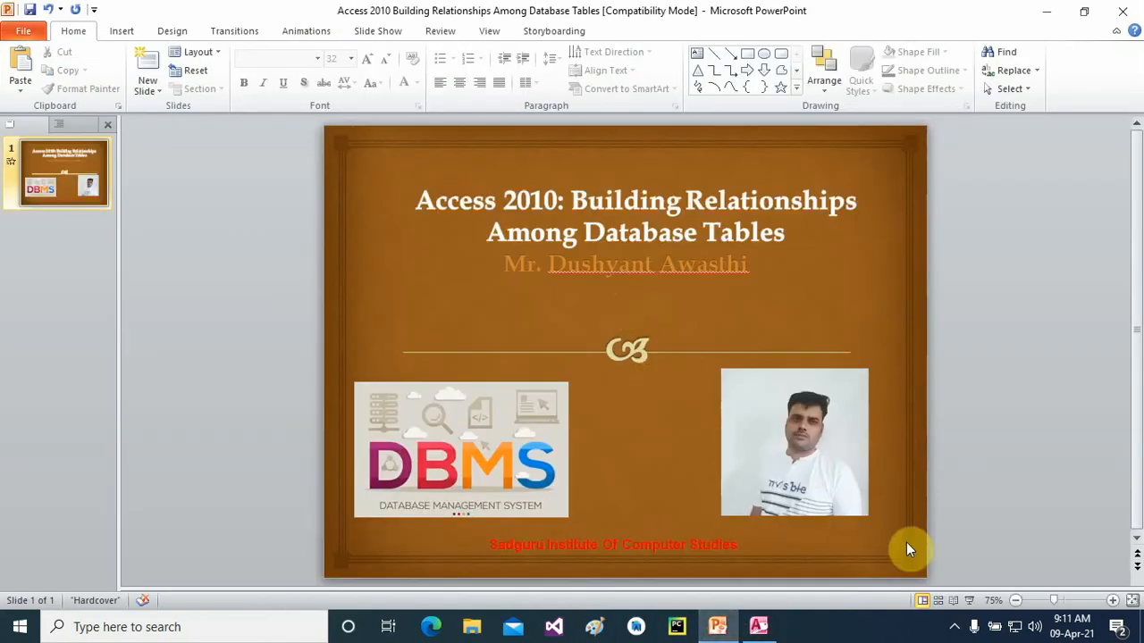
- Play and end the PowerPoint title-slide show, then return to Access
left_click(969, 598)
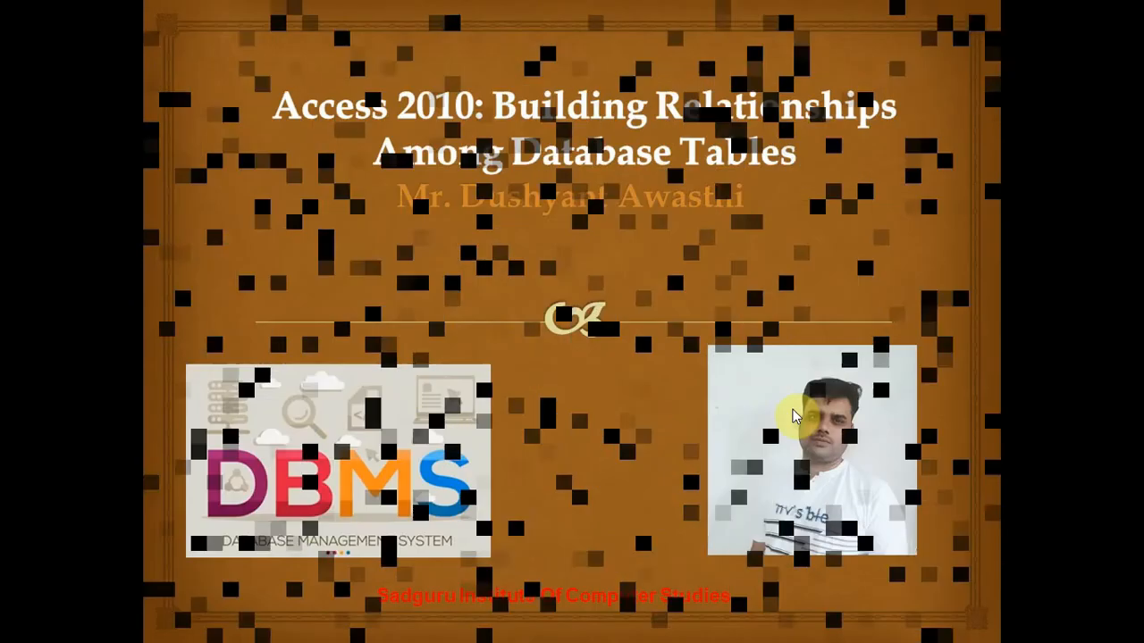
right_click(592, 355)
left_click(646, 554)
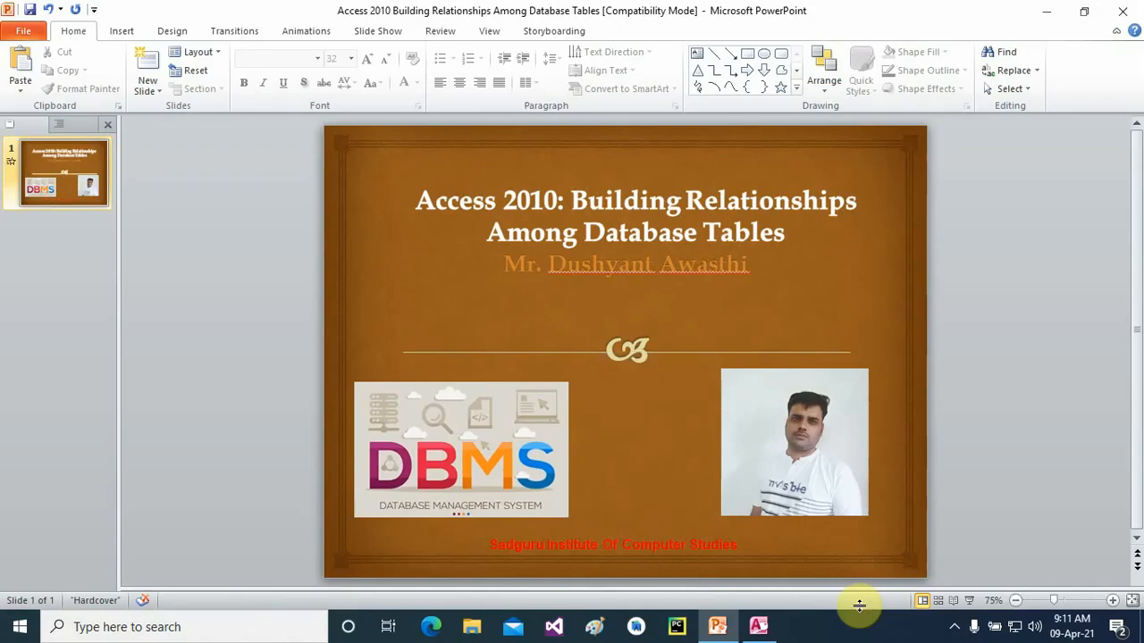
left_click(955, 633)
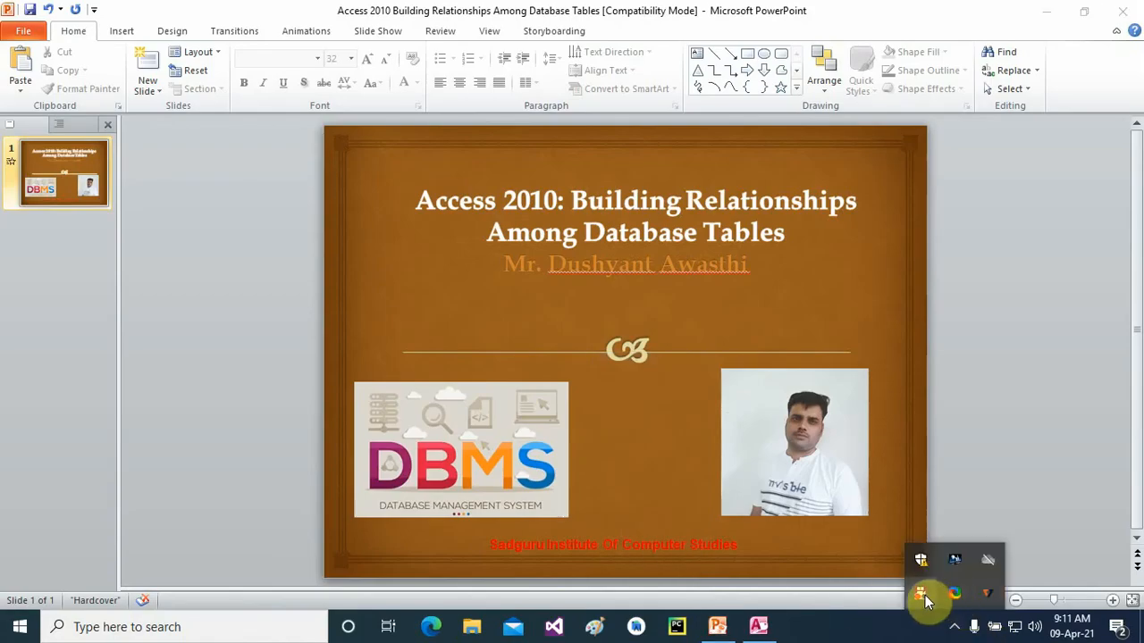
left_click(717, 626)
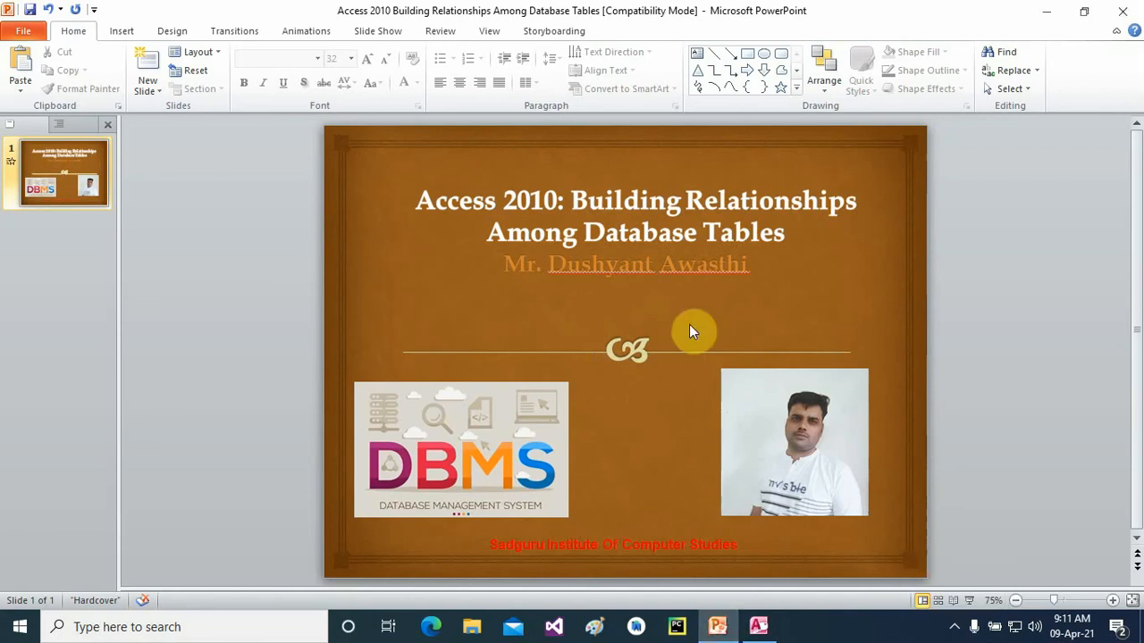
left_click(758, 625)
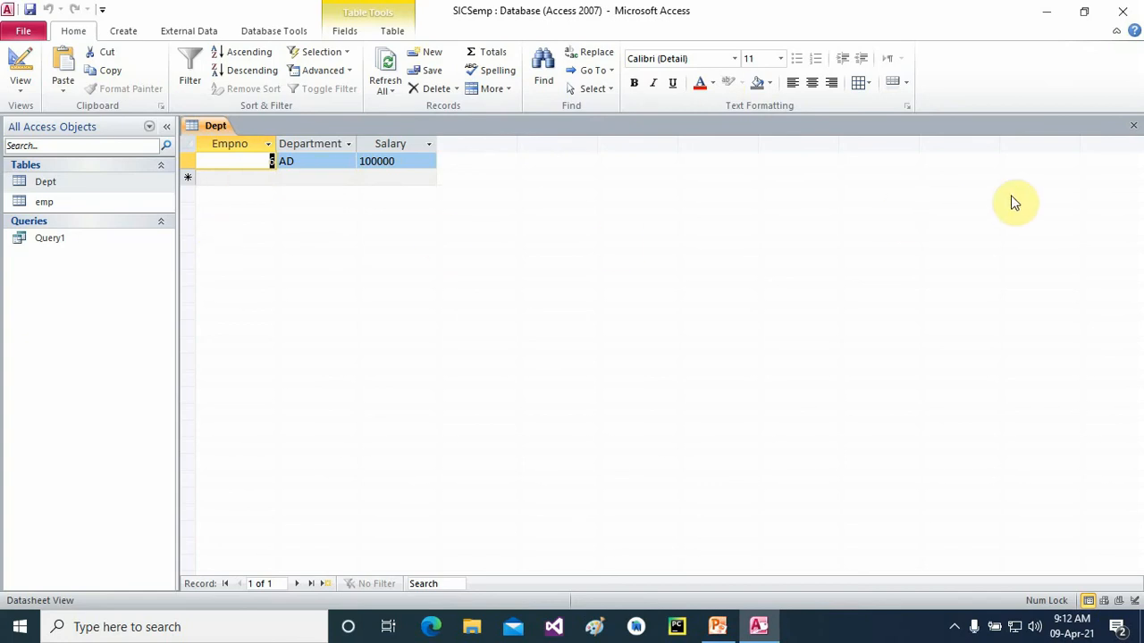
- Close the Dept table tab, leaving only the Dept, emp and Query1 object list
left_click(1132, 126)
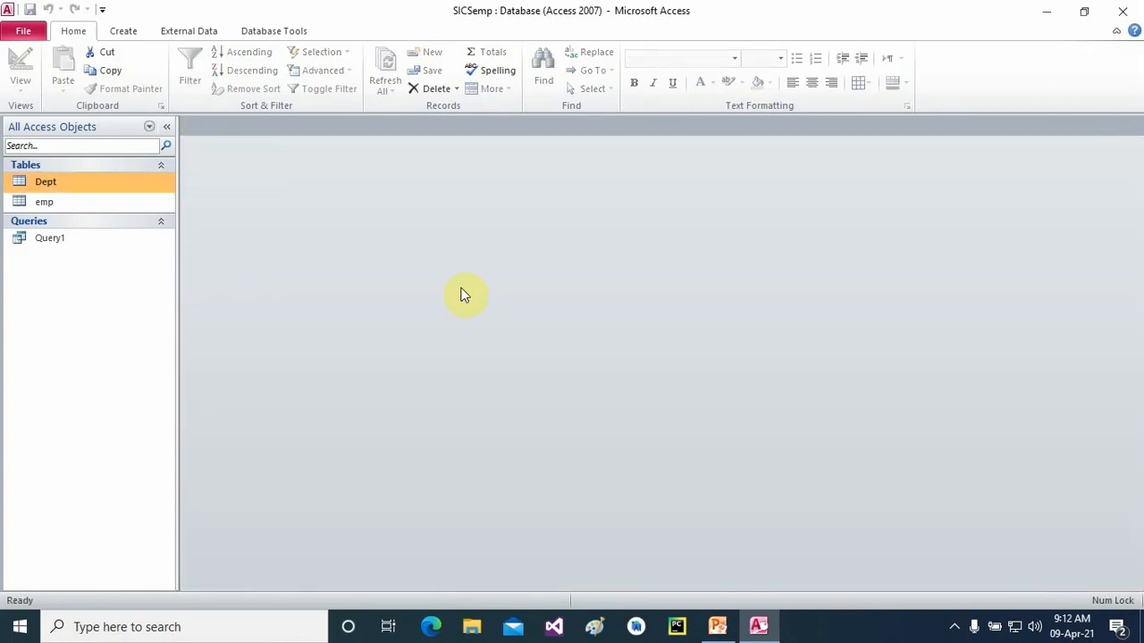
- Delete the relationship between the emp and Dept tables in the Relationships view
left_click(259, 31)
left_click(192, 67)
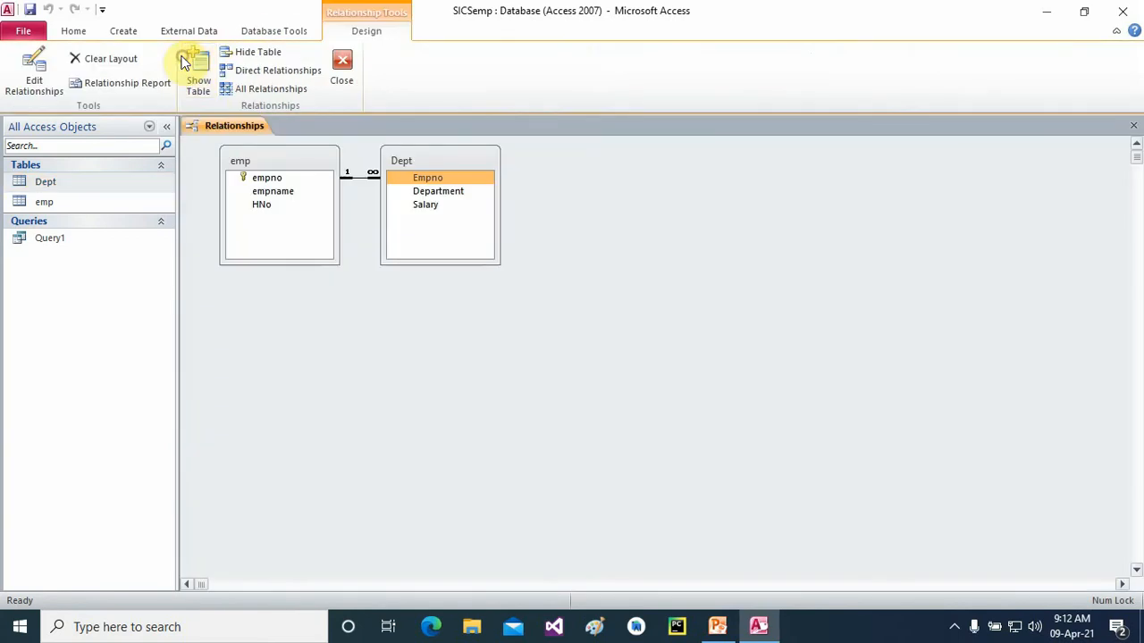
right_click(367, 176)
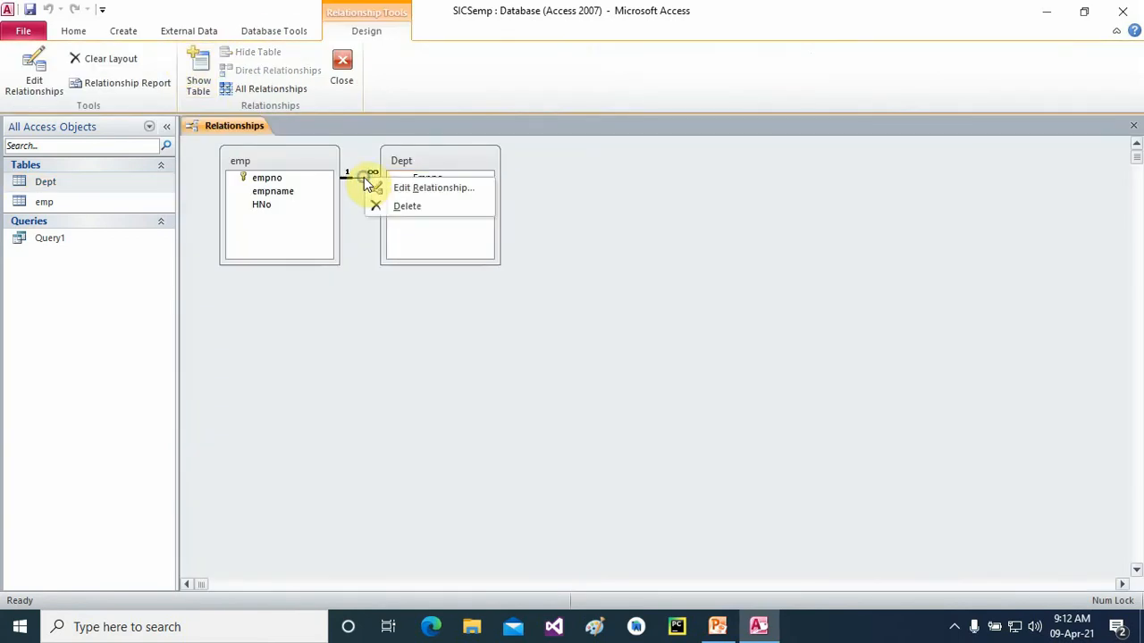
left_click(407, 207)
left_click(539, 354)
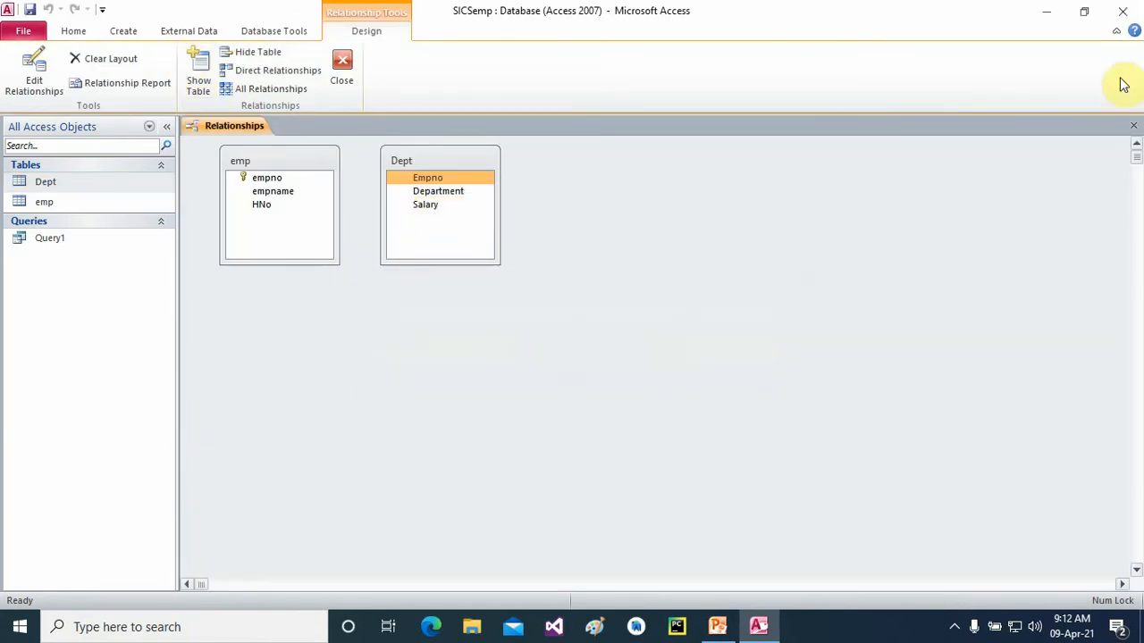
left_click(1133, 125)
- Delete the remaining employee record from the emp table
double_click(51, 202)
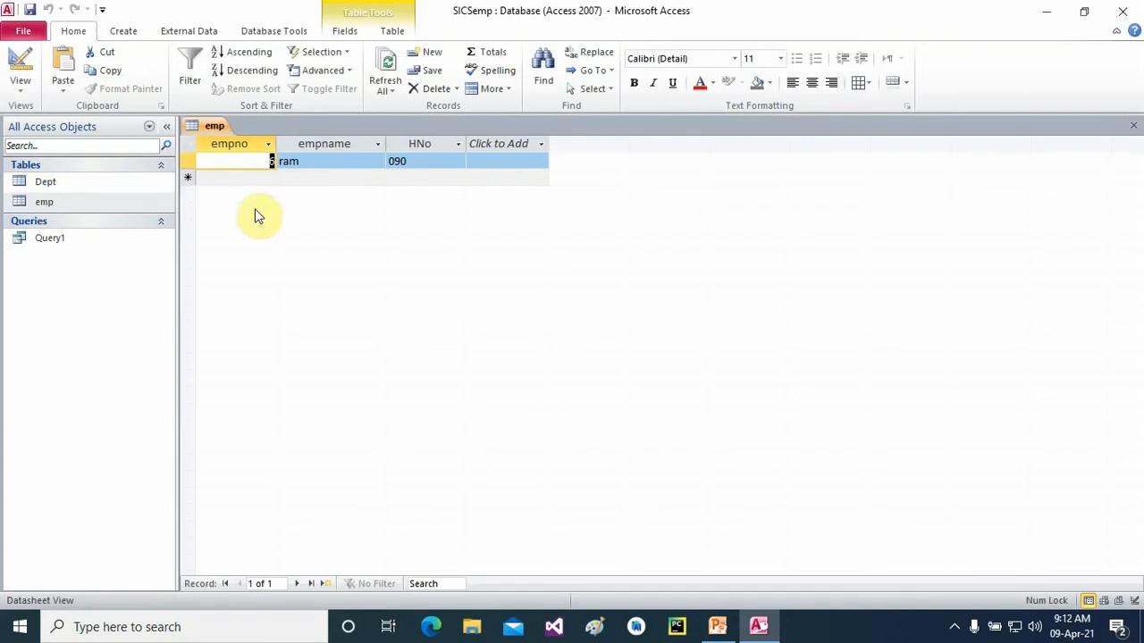
right_click(190, 162)
left_click(235, 191)
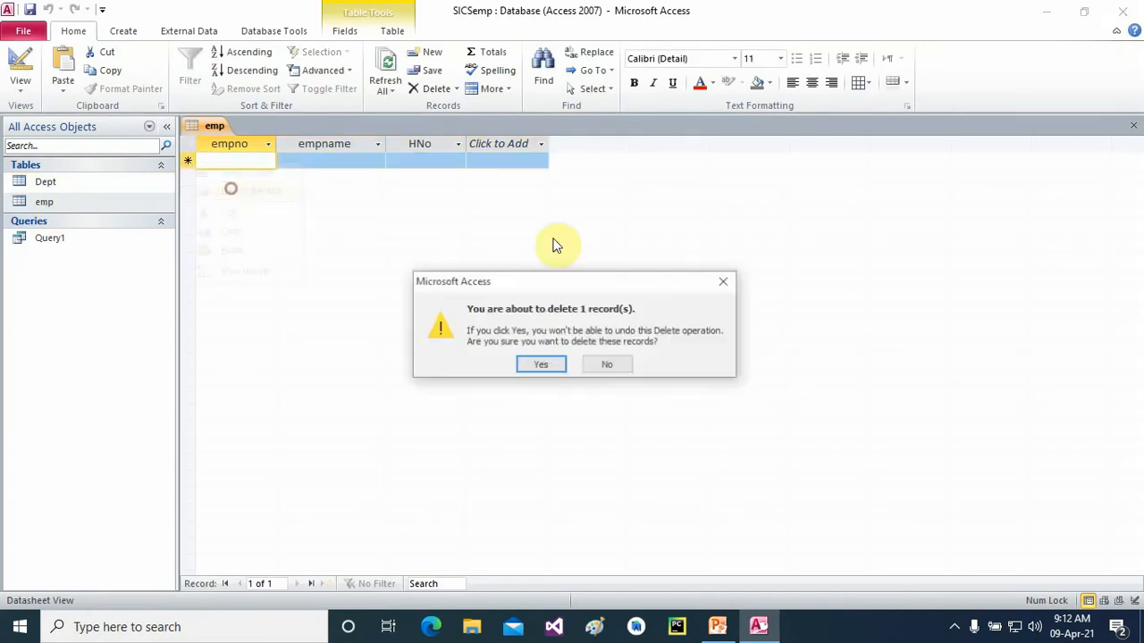
left_click(552, 363)
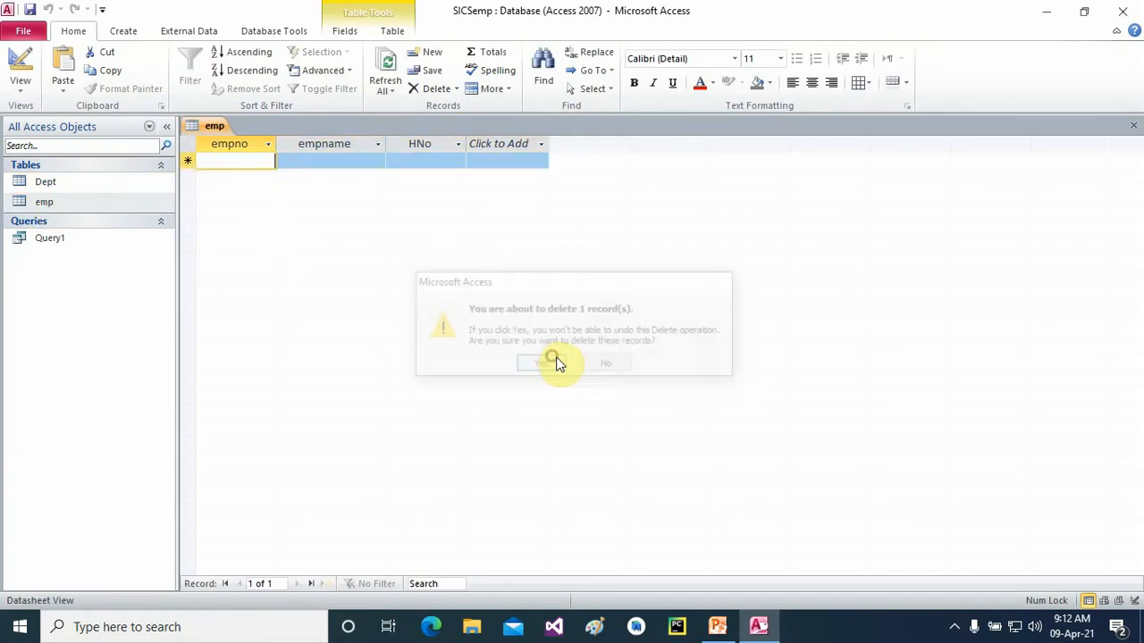
- Start an Excel import into the emp table with emp.xlsx as the source file
left_click(1133, 126)
right_click(40, 200)
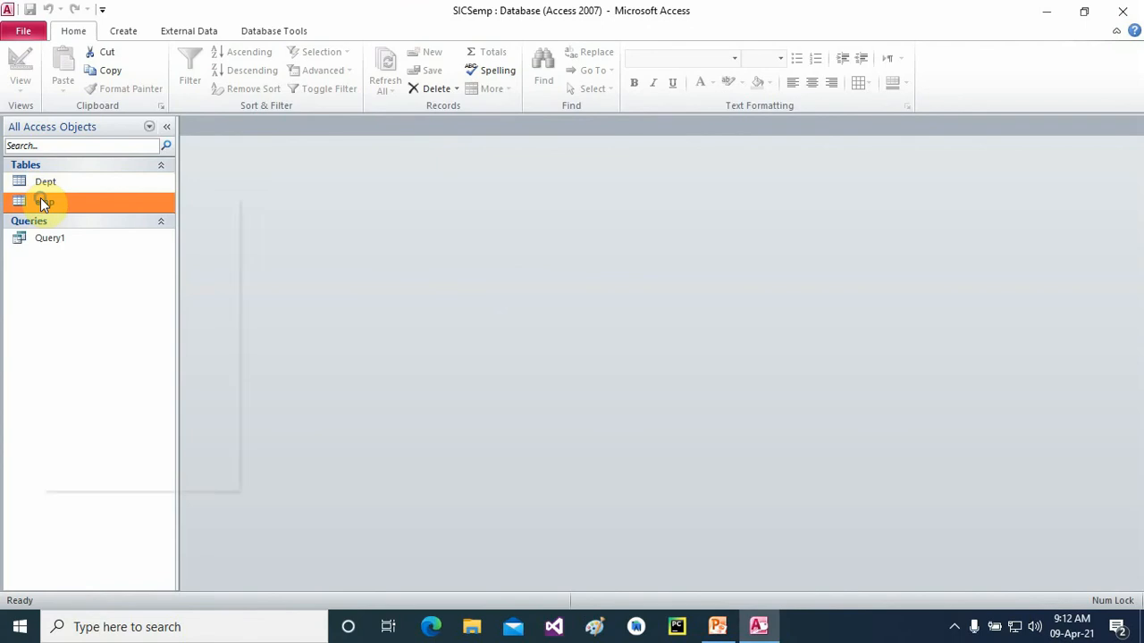
mouse_move(101, 251)
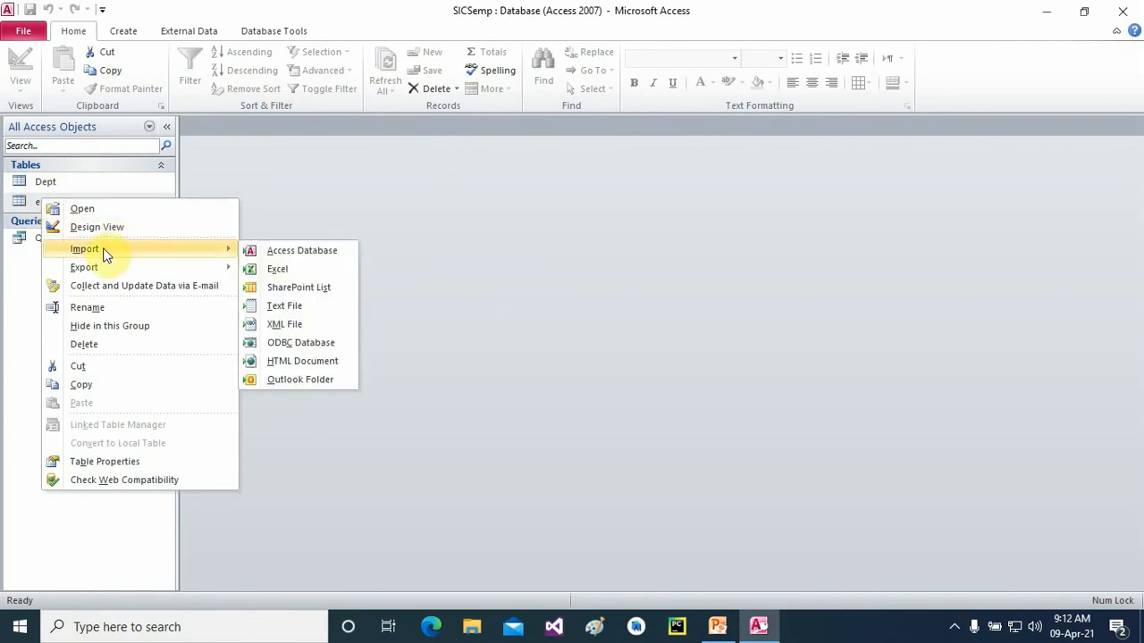
left_click(297, 266)
left_click(827, 199)
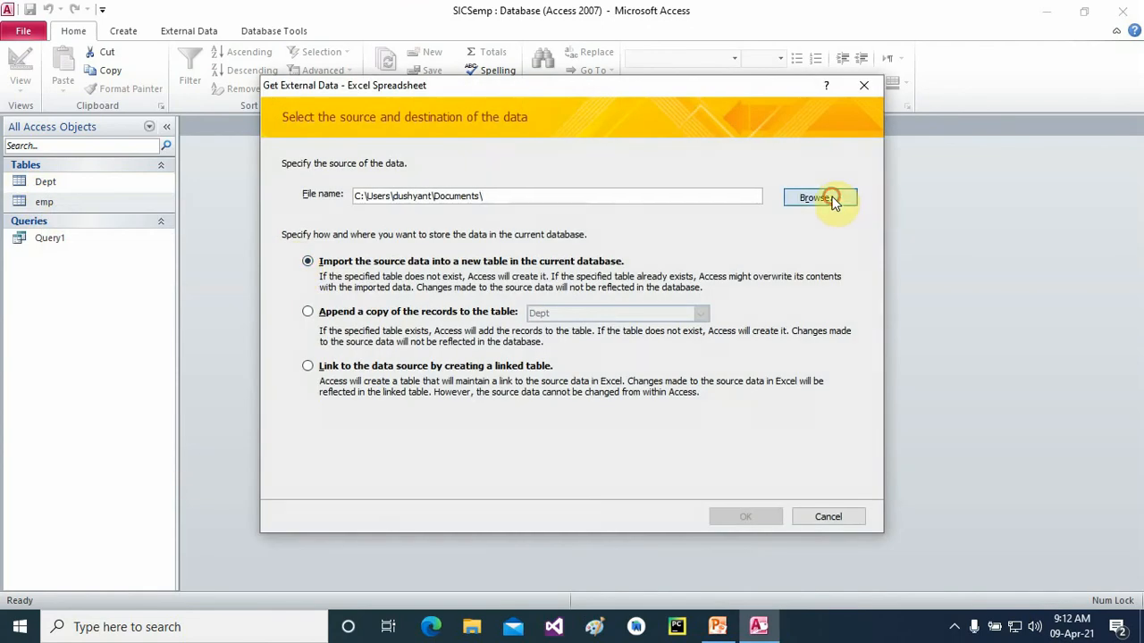
left_click(443, 359)
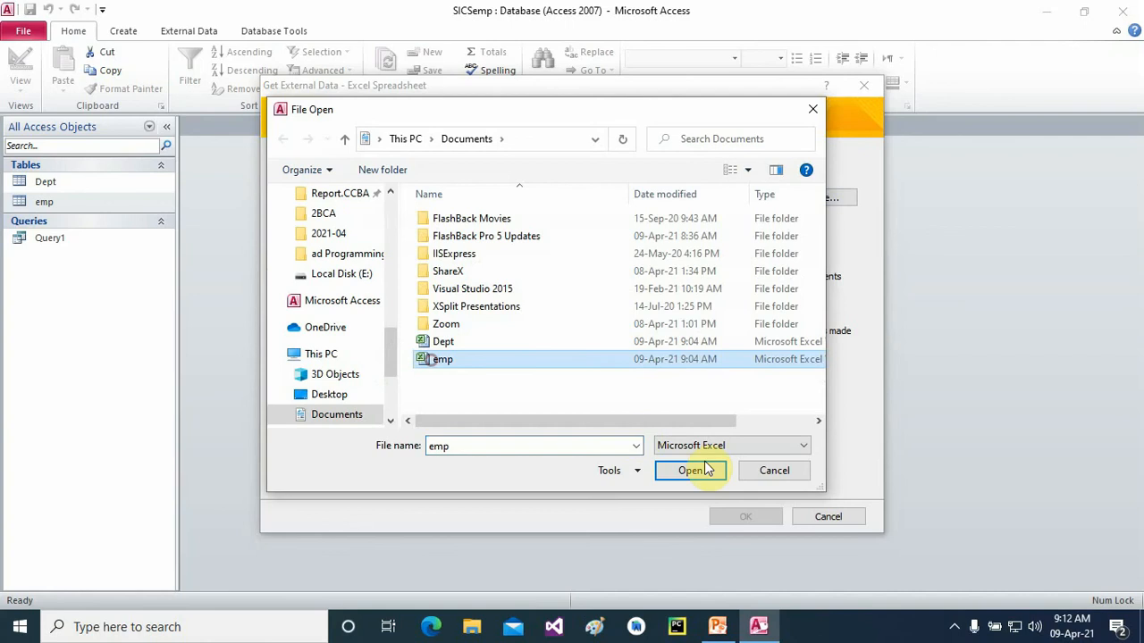
left_click(706, 468)
left_click(734, 516)
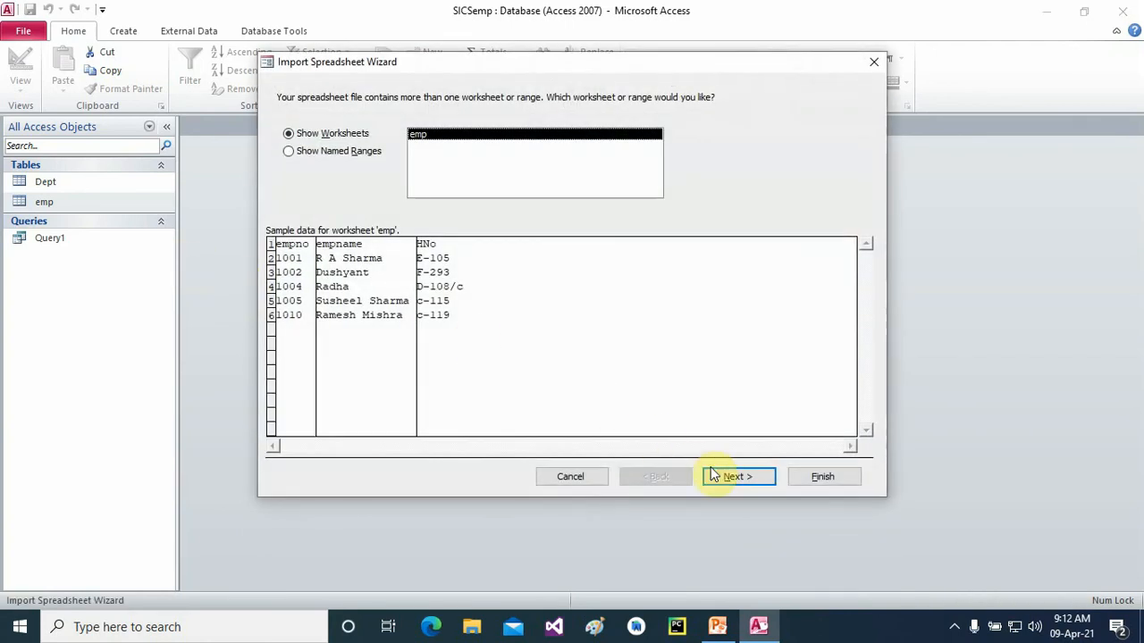
- Finish the import wizard, overwrite emp, and open it to see five records plus an ID column
left_click(738, 477)
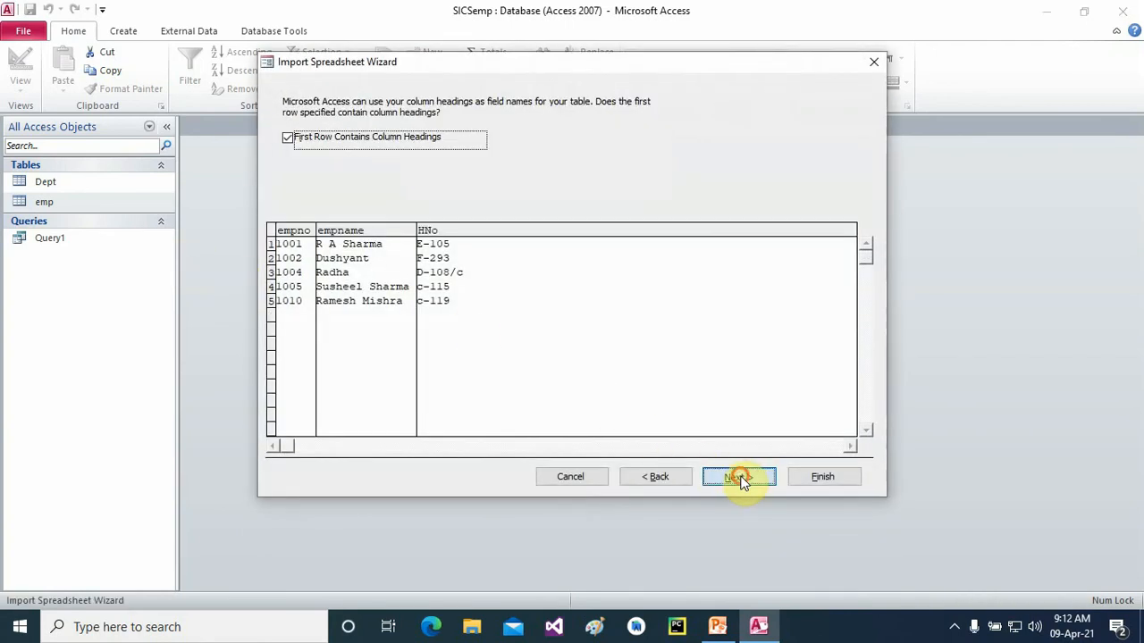
left_click(738, 477)
left_click(738, 477)
left_click(738, 478)
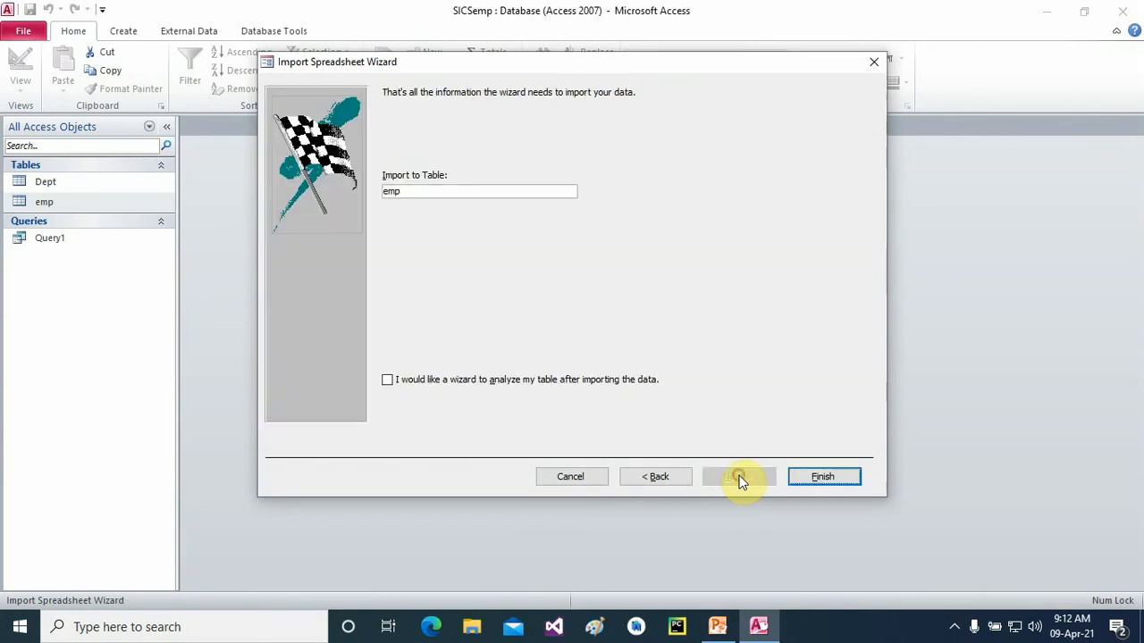
left_click(823, 476)
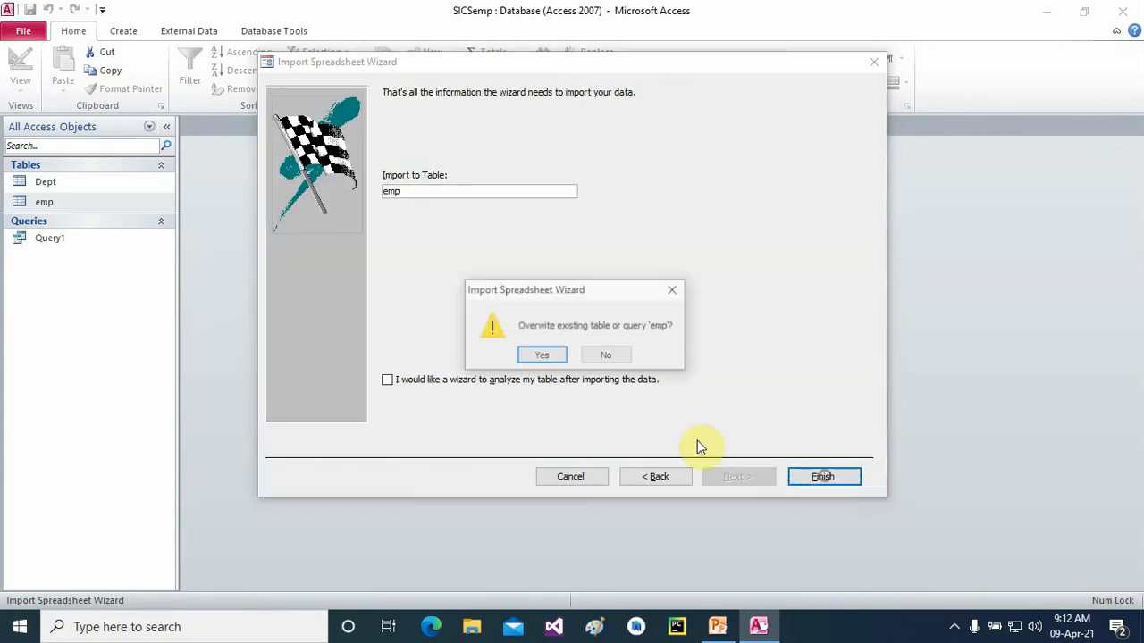
left_click(521, 355)
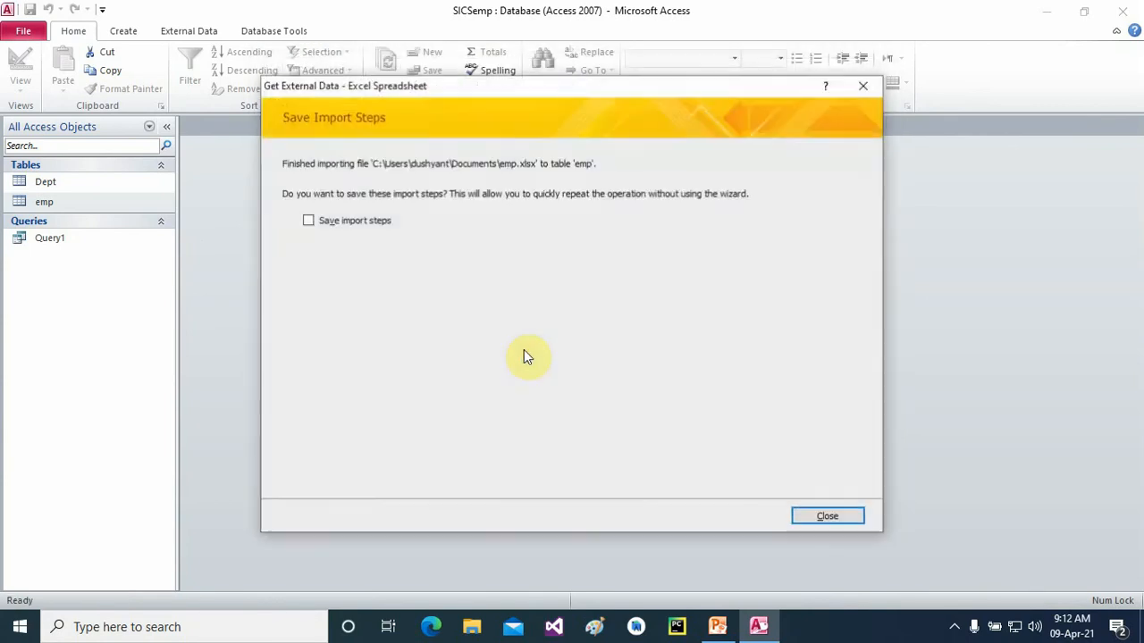
left_click(828, 517)
double_click(40, 201)
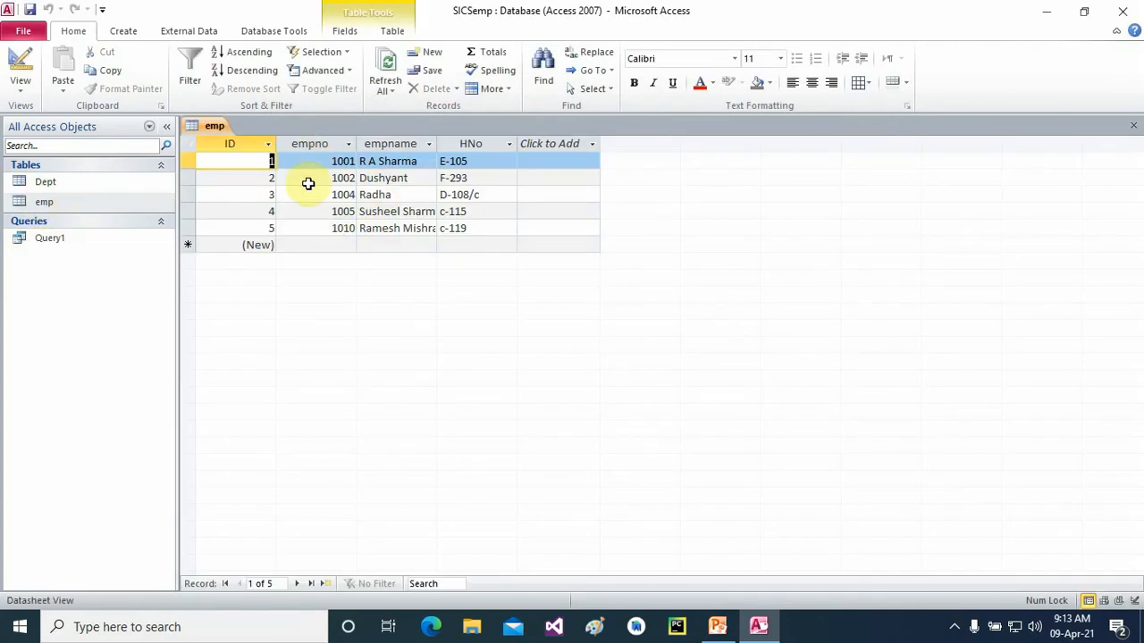
- Attempt to delete the ID column in the emp datasheet, dismiss the refusal, and close emp
right_click(248, 139)
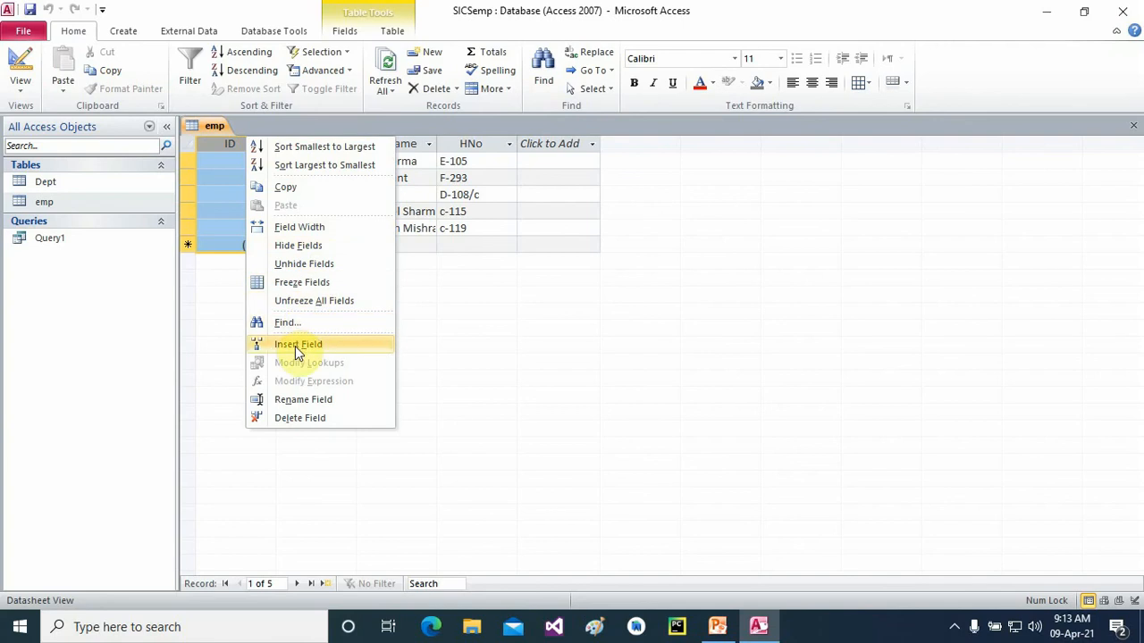
left_click(300, 418)
left_click(581, 376)
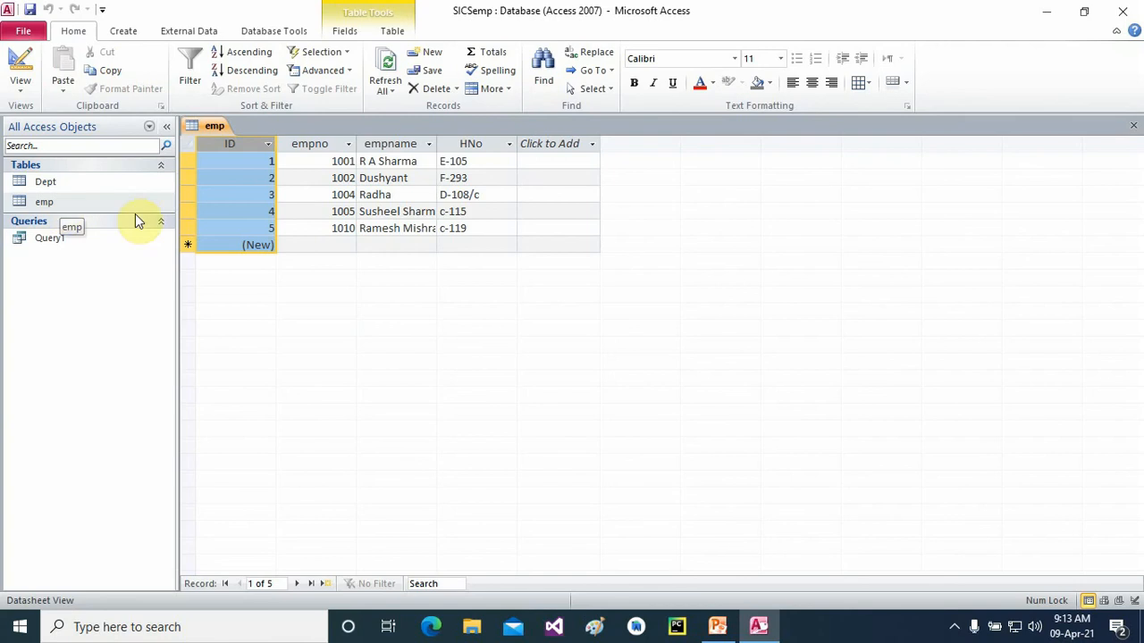
left_click(1133, 126)
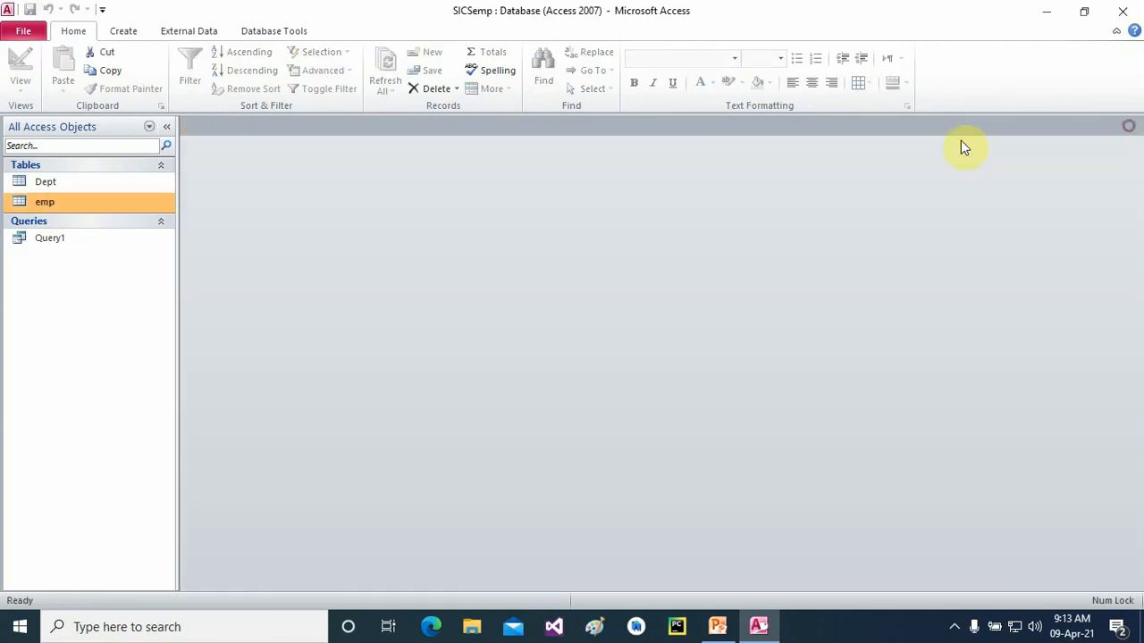
- Delete the ID field in emp's Design View, accepting removal of its primary key
right_click(37, 205)
left_click(80, 228)
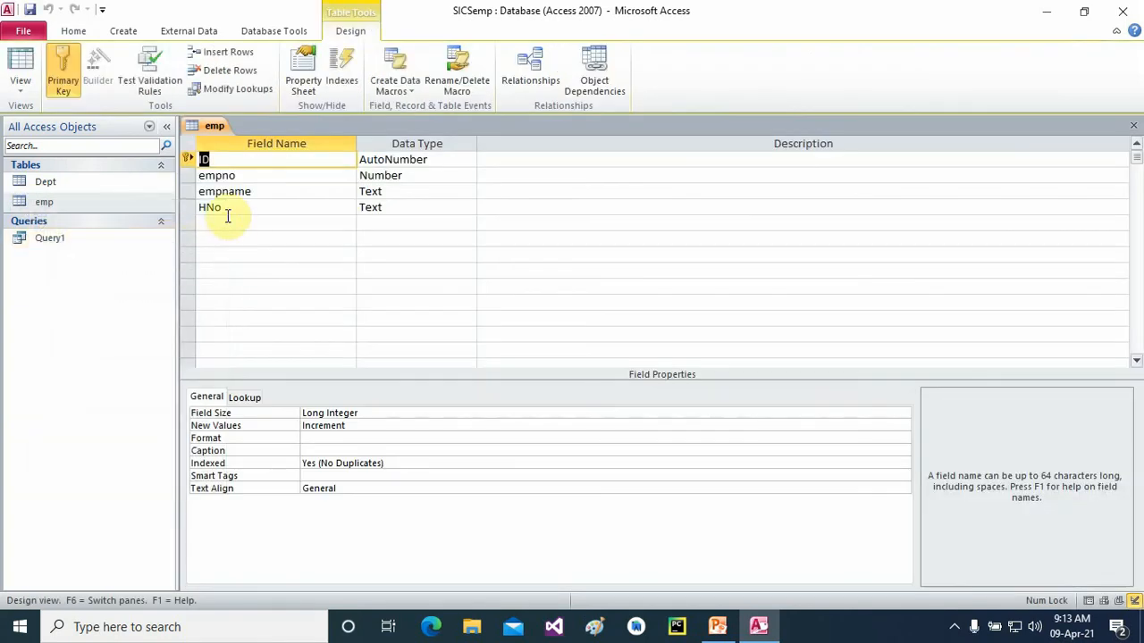
right_click(189, 159)
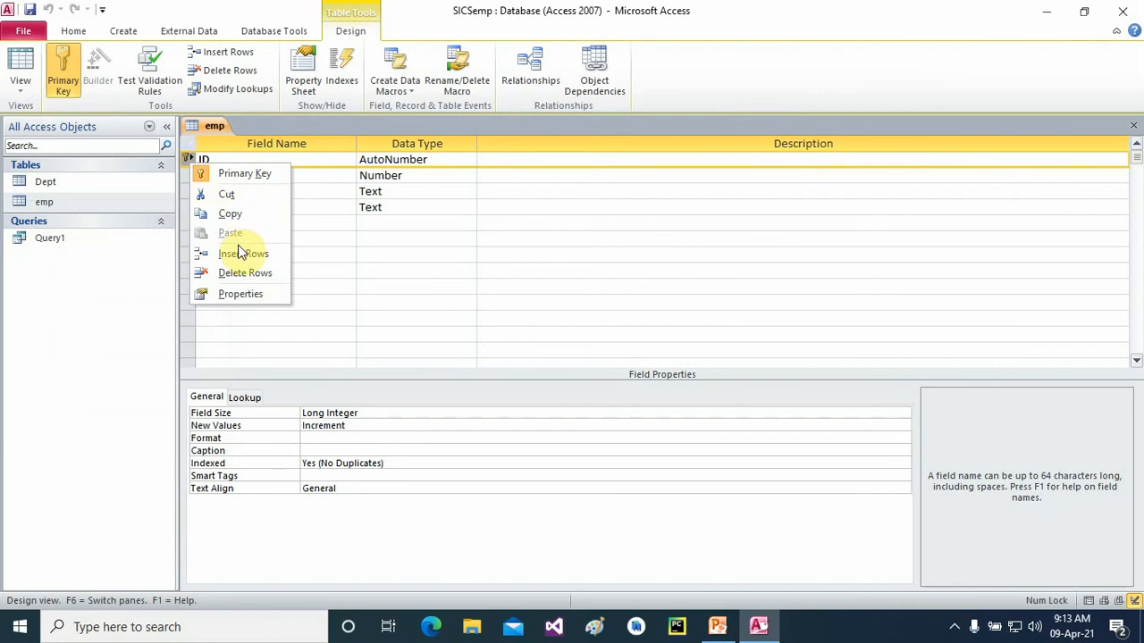
left_click(248, 274)
left_click(540, 358)
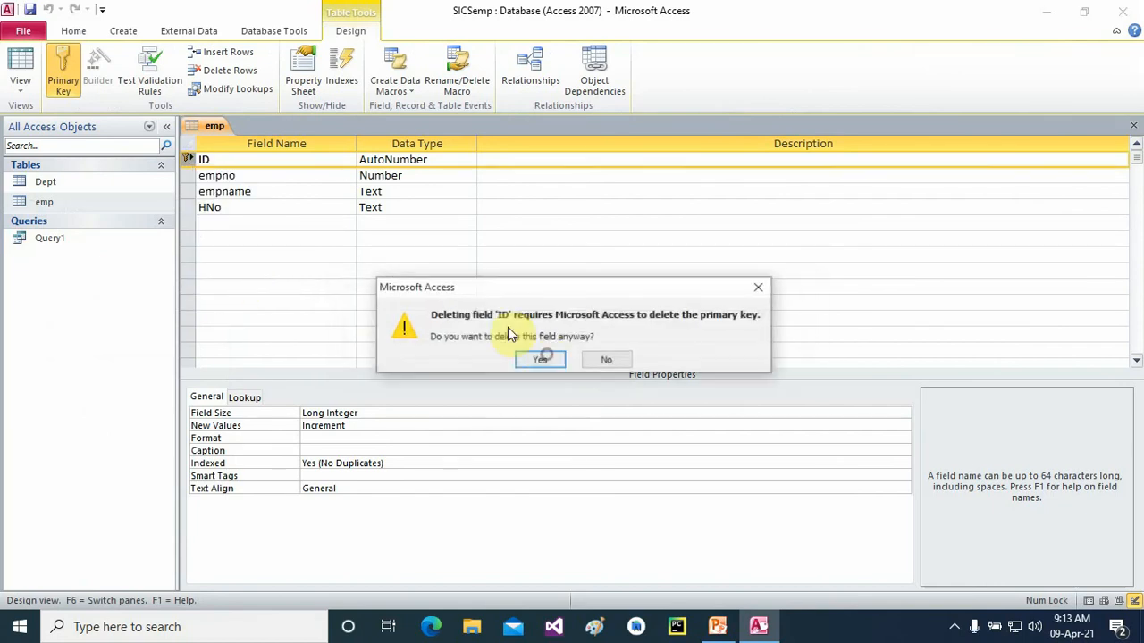
left_click(540, 358)
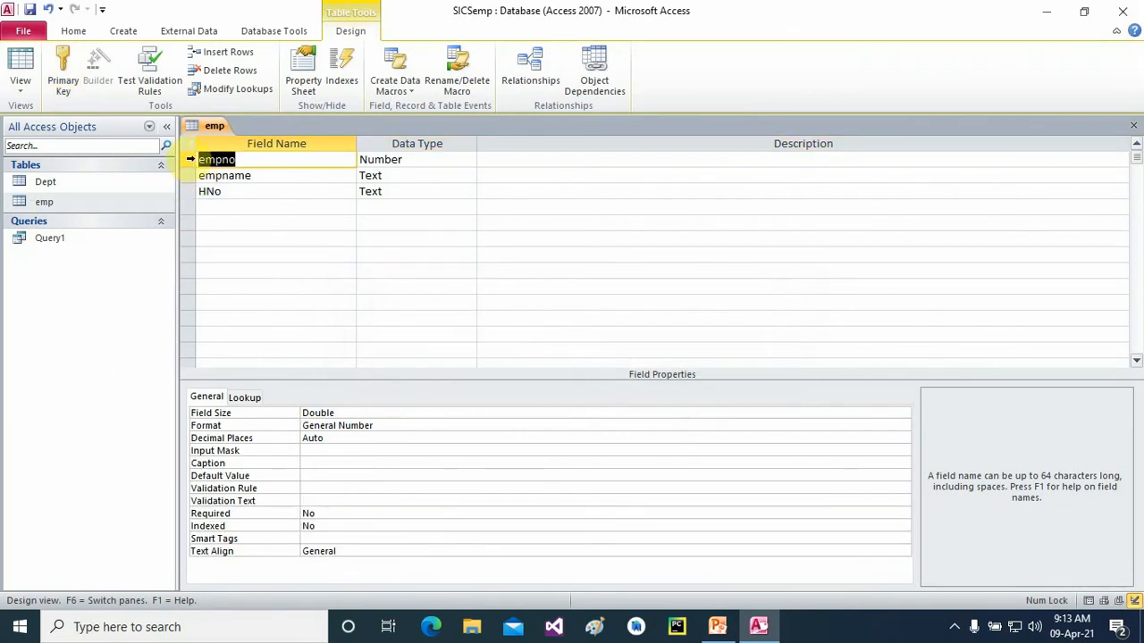
- Make empno the primary key and save the emp table design
right_click(189, 159)
left_click(232, 171)
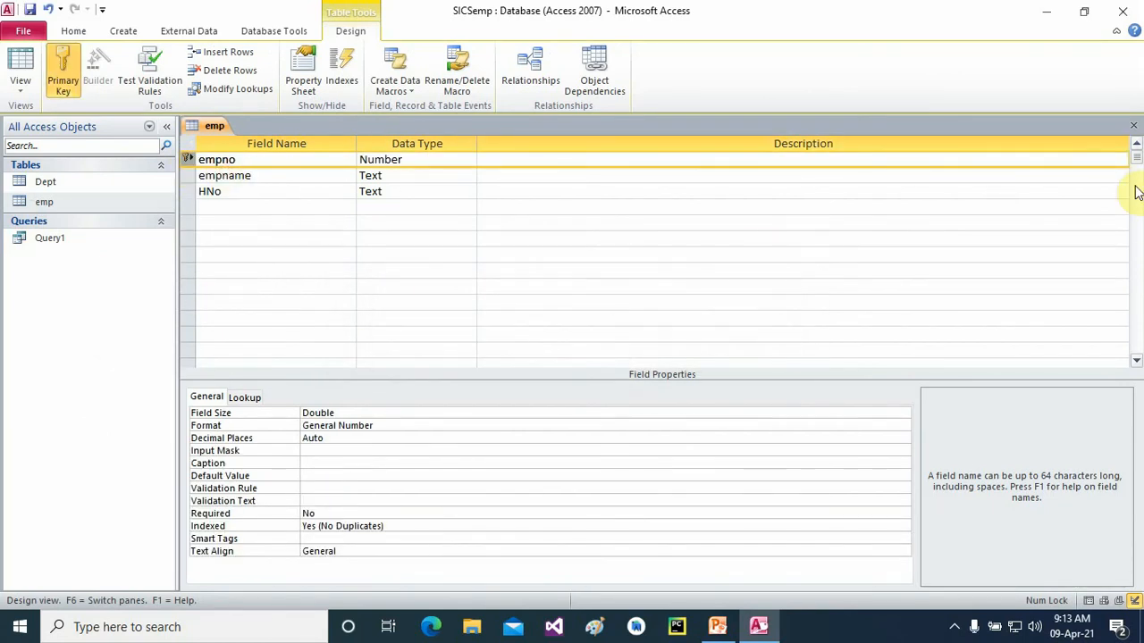
left_click(1133, 125)
left_click(519, 351)
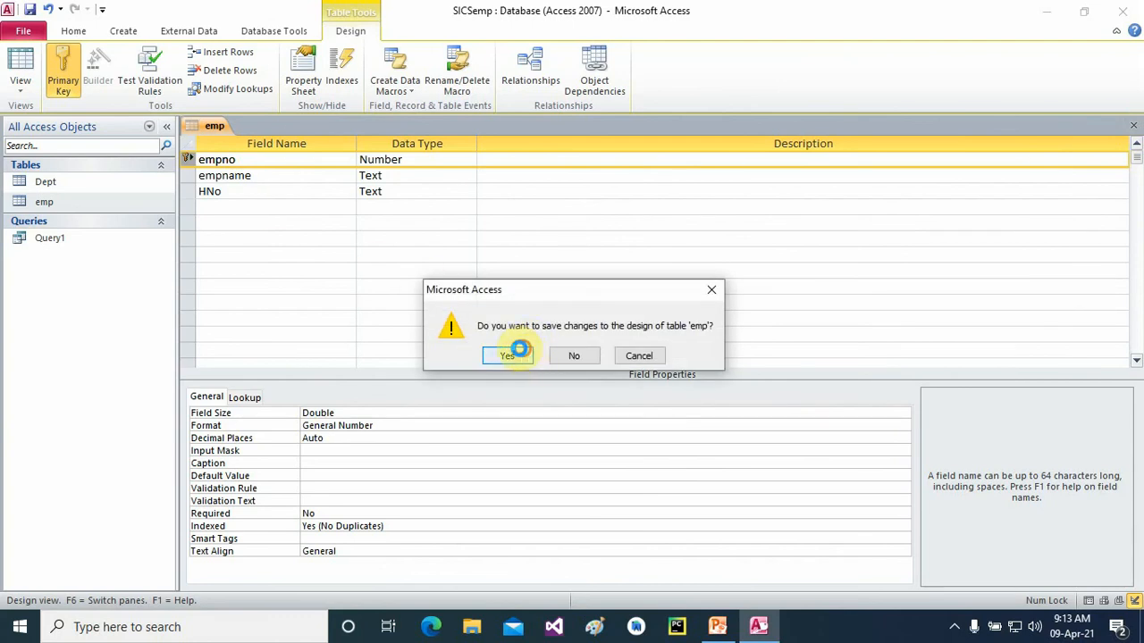
- Start an Excel import into the Dept table with Dept.xlsx as the source file
right_click(34, 183)
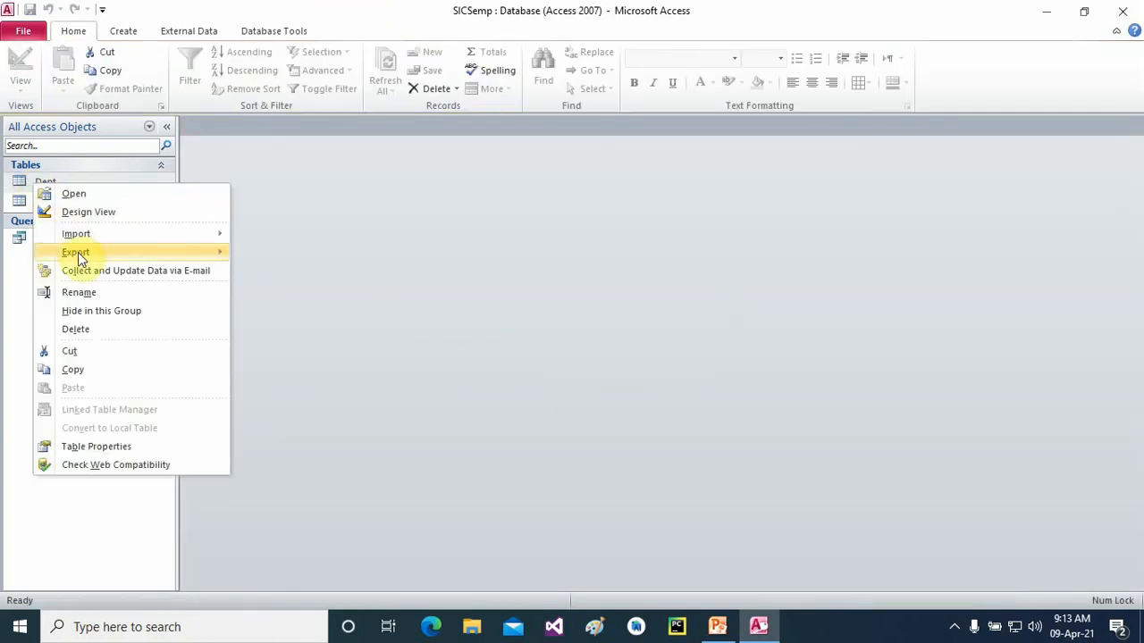
mouse_move(77, 236)
left_click(288, 253)
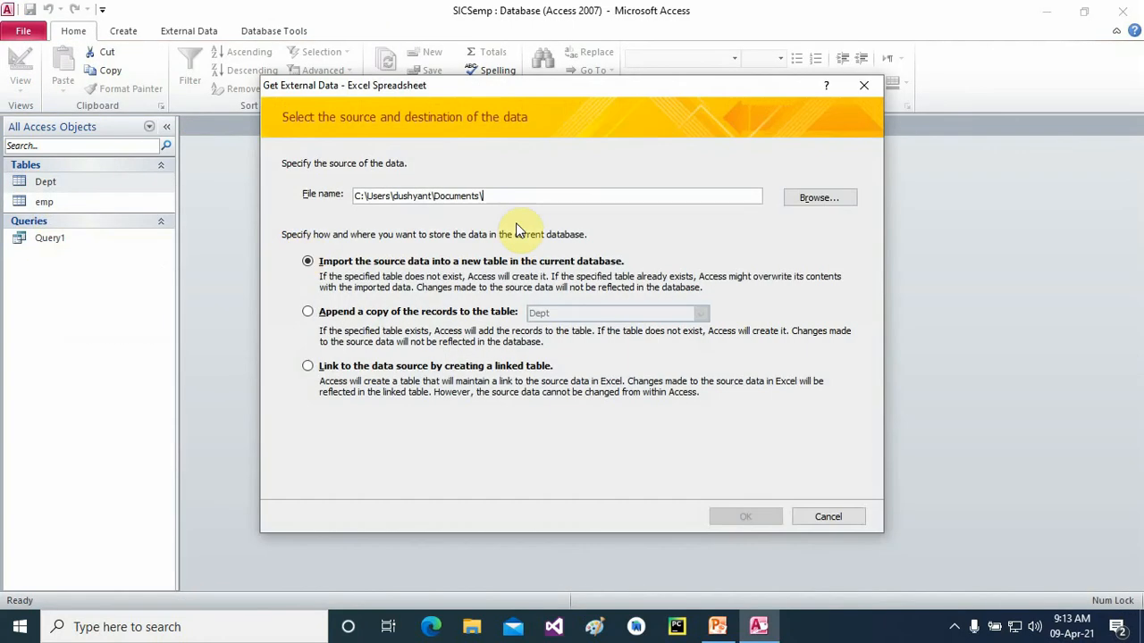
left_click(799, 201)
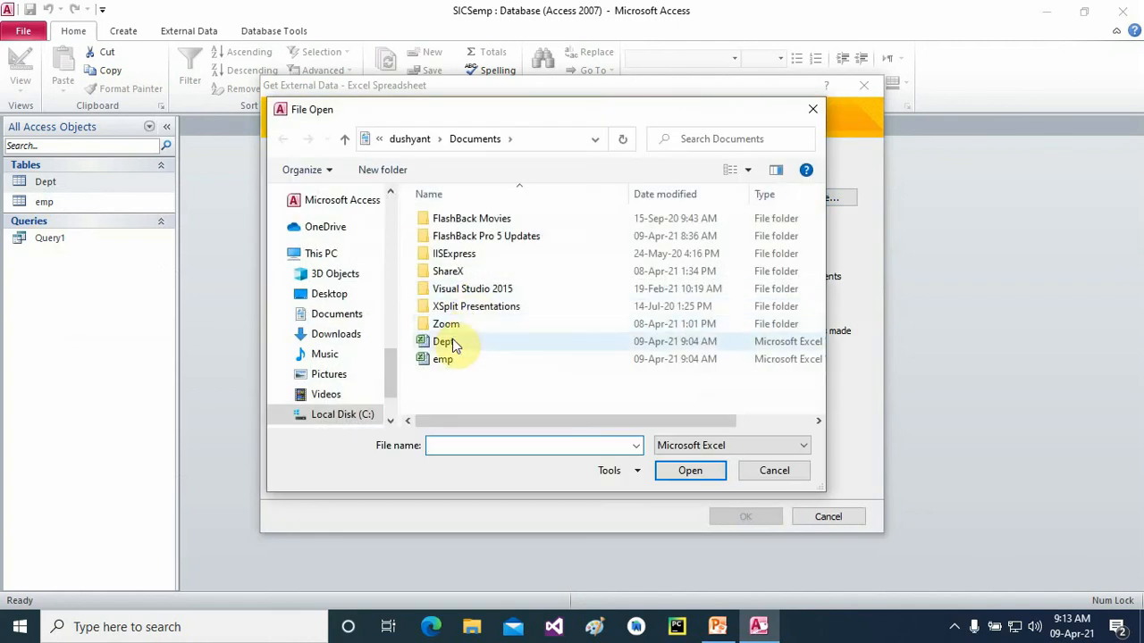
left_click(452, 341)
left_click(692, 470)
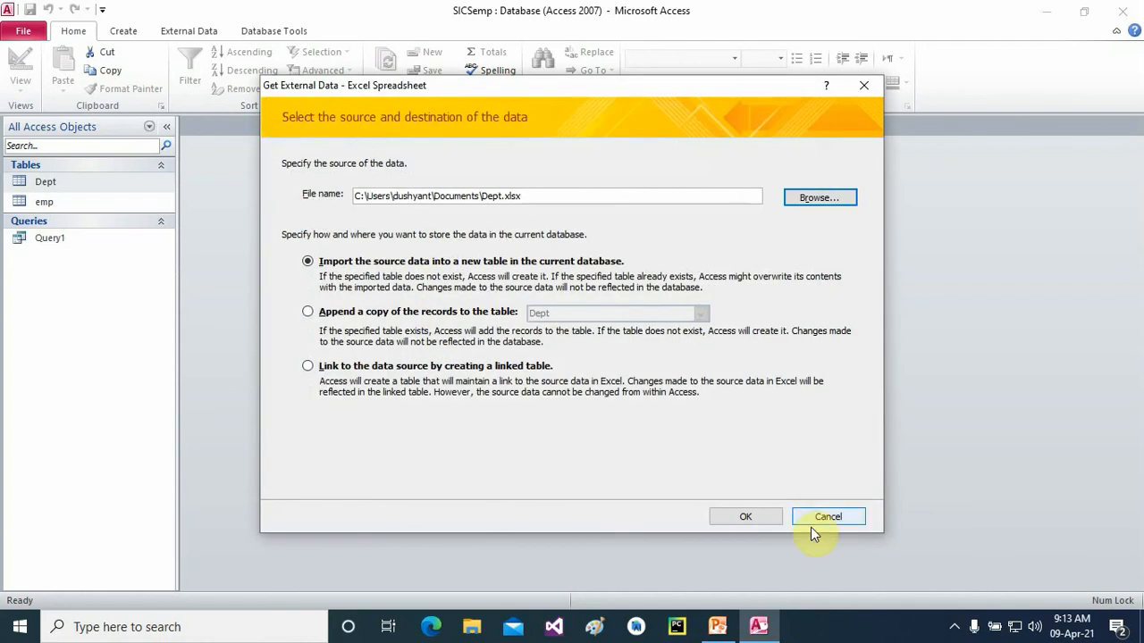
left_click(746, 516)
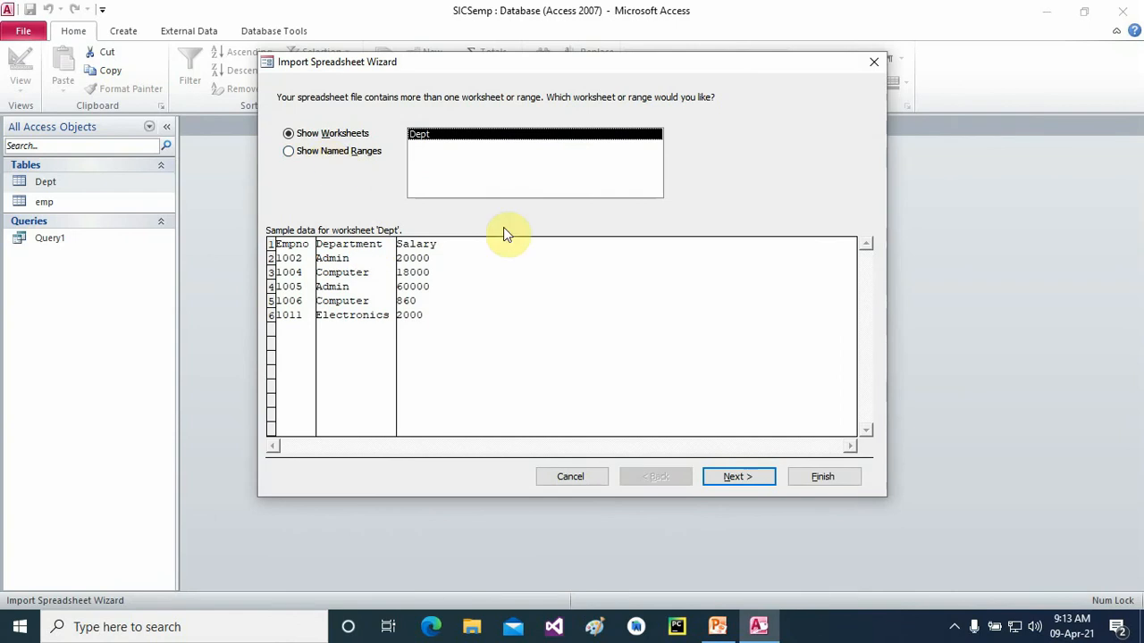
- Import Dept.xlsx without a primary key and overwrite Dept, then review and close the table
left_click(716, 478)
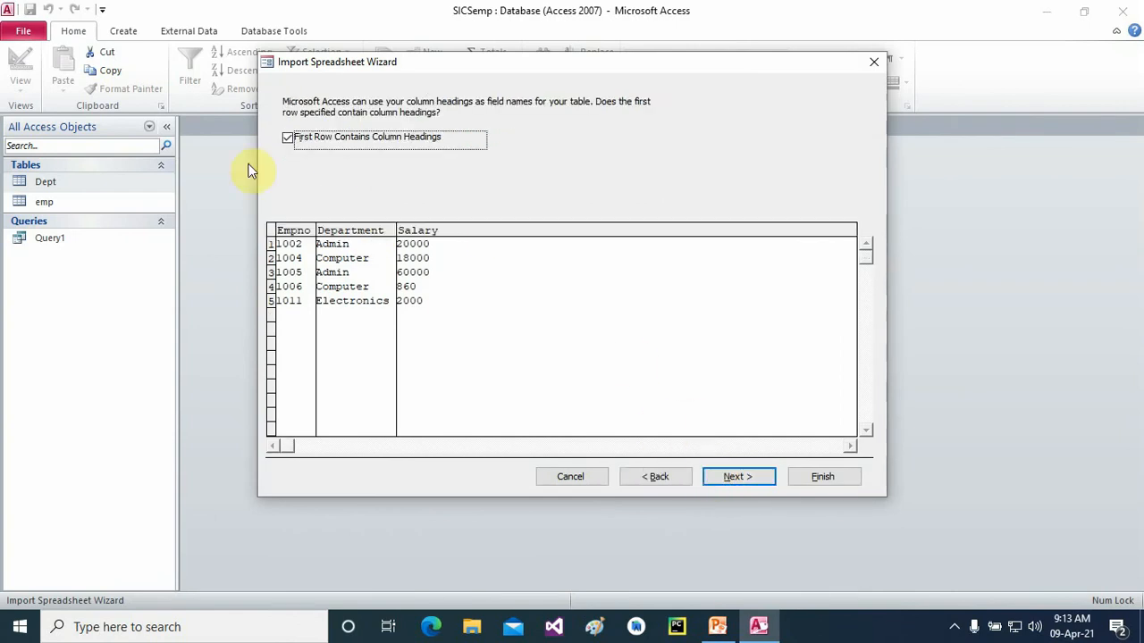
left_click(718, 477)
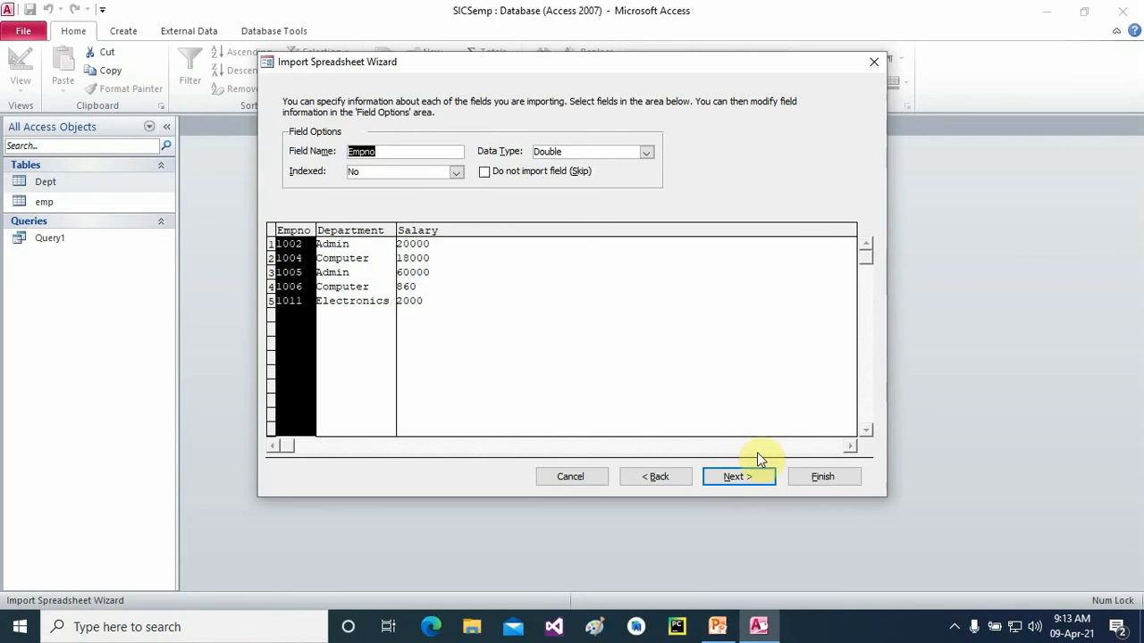
left_click(745, 476)
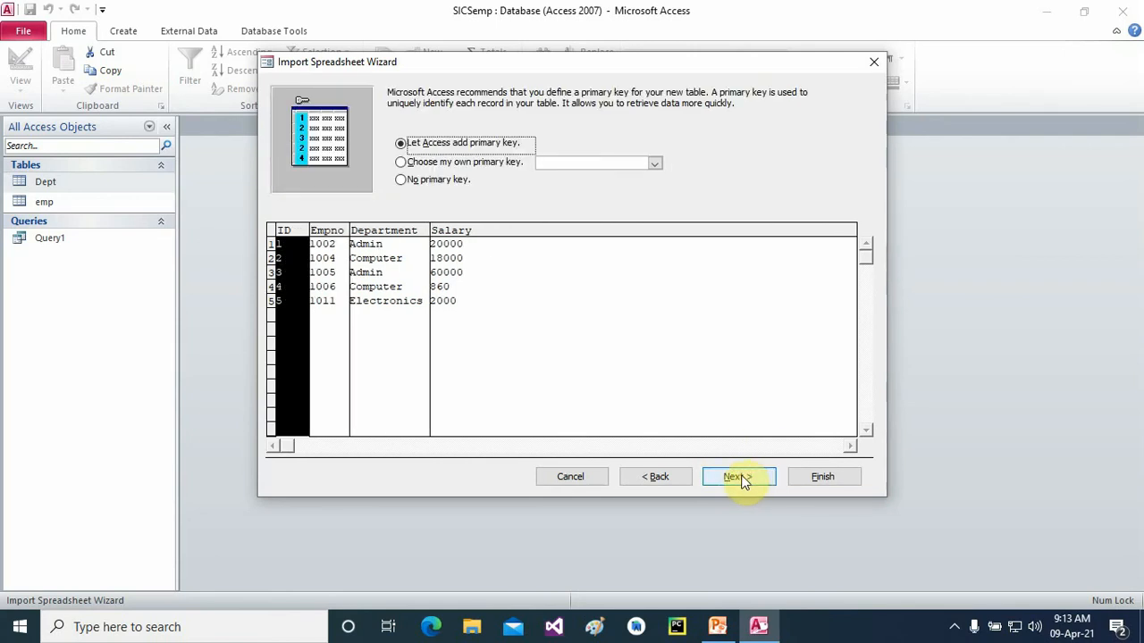
left_click(404, 183)
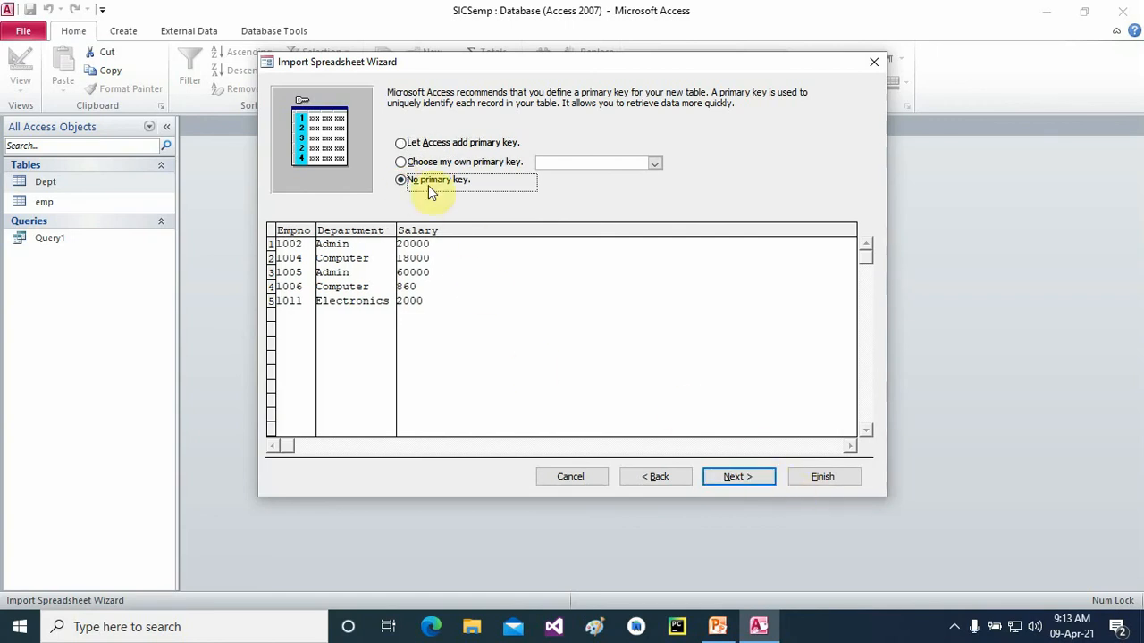
left_click(741, 485)
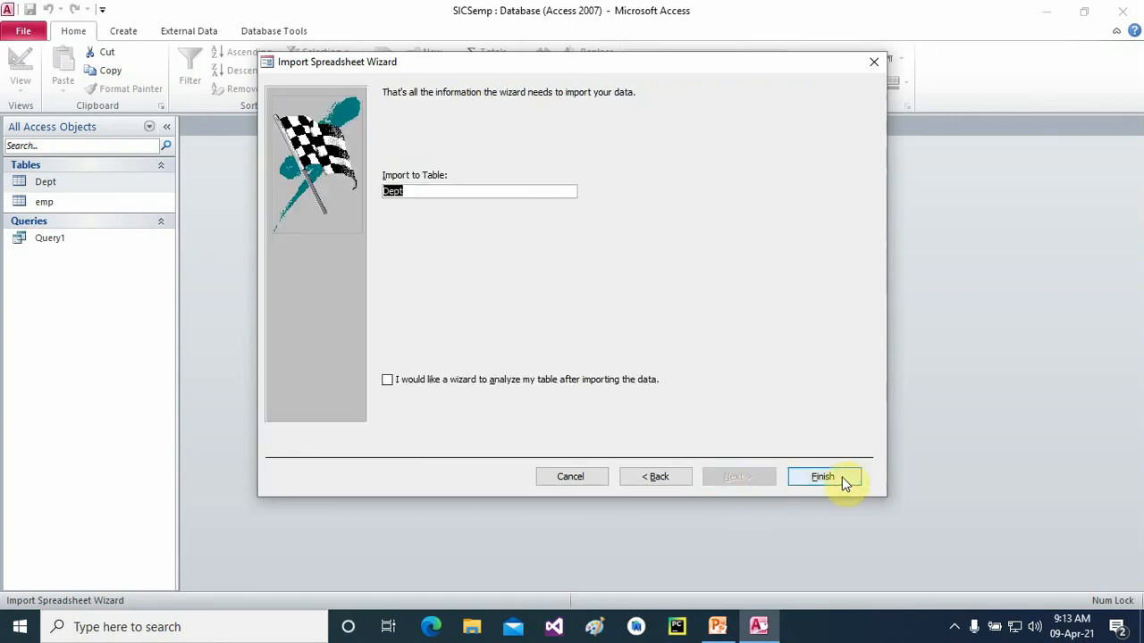
left_click(842, 478)
left_click(540, 354)
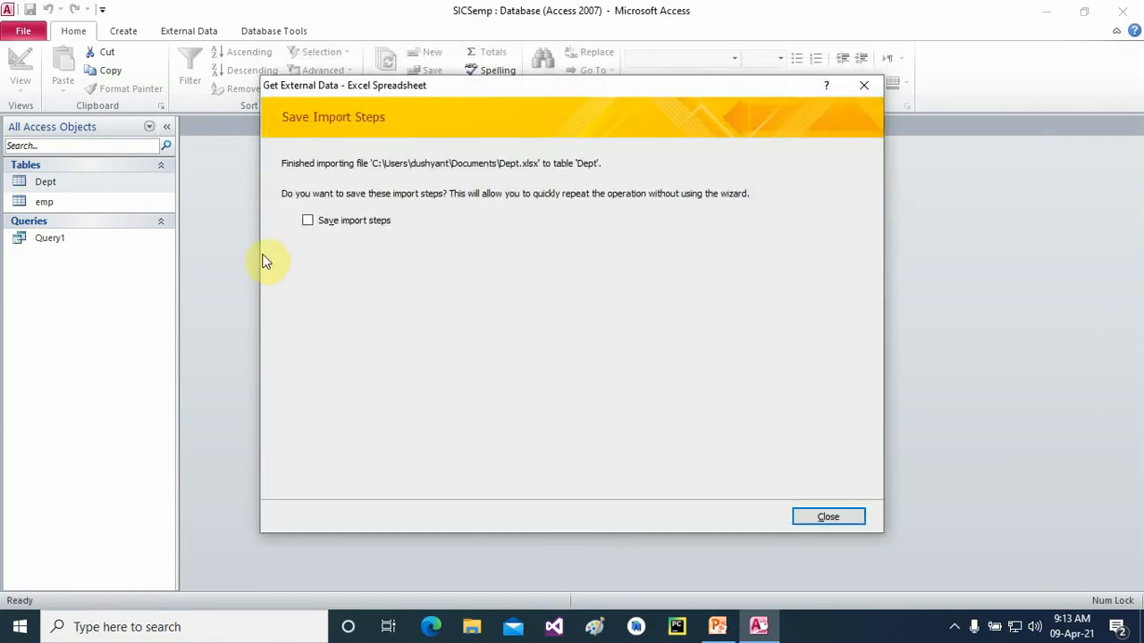
left_click(856, 520)
double_click(50, 184)
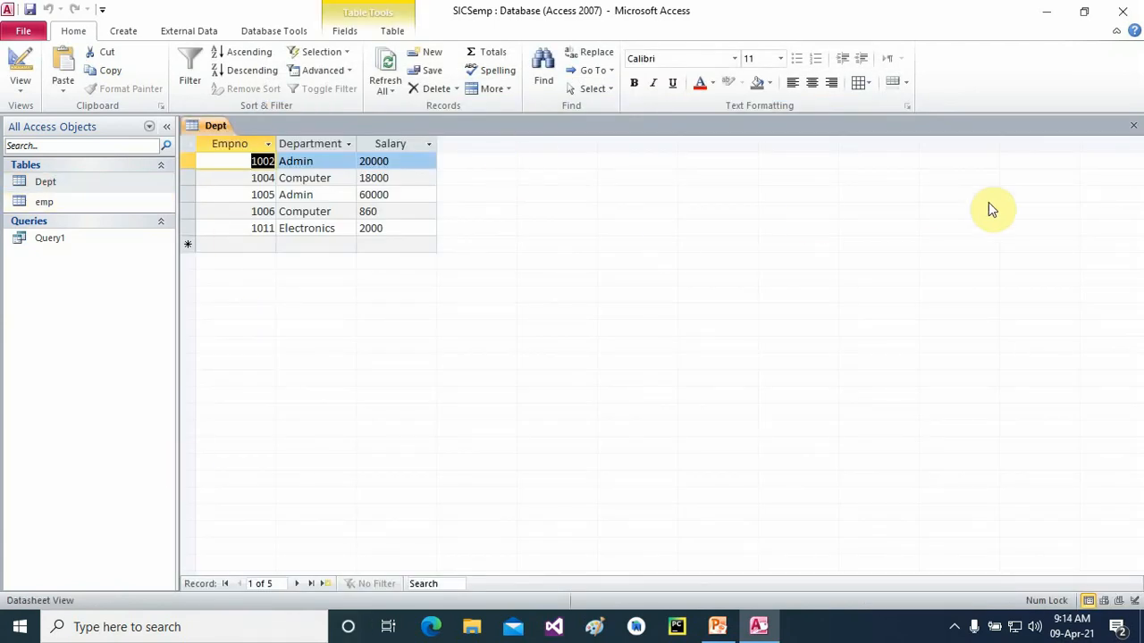
left_click(1133, 125)
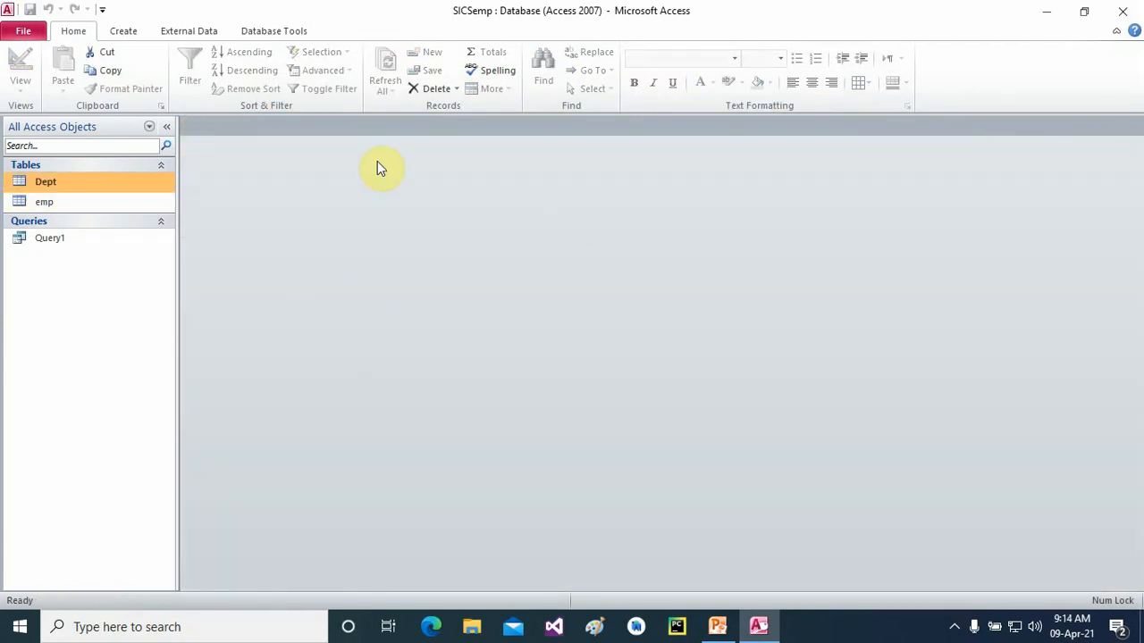
- Create a new query in Design View containing the emp table
left_click(44, 204)
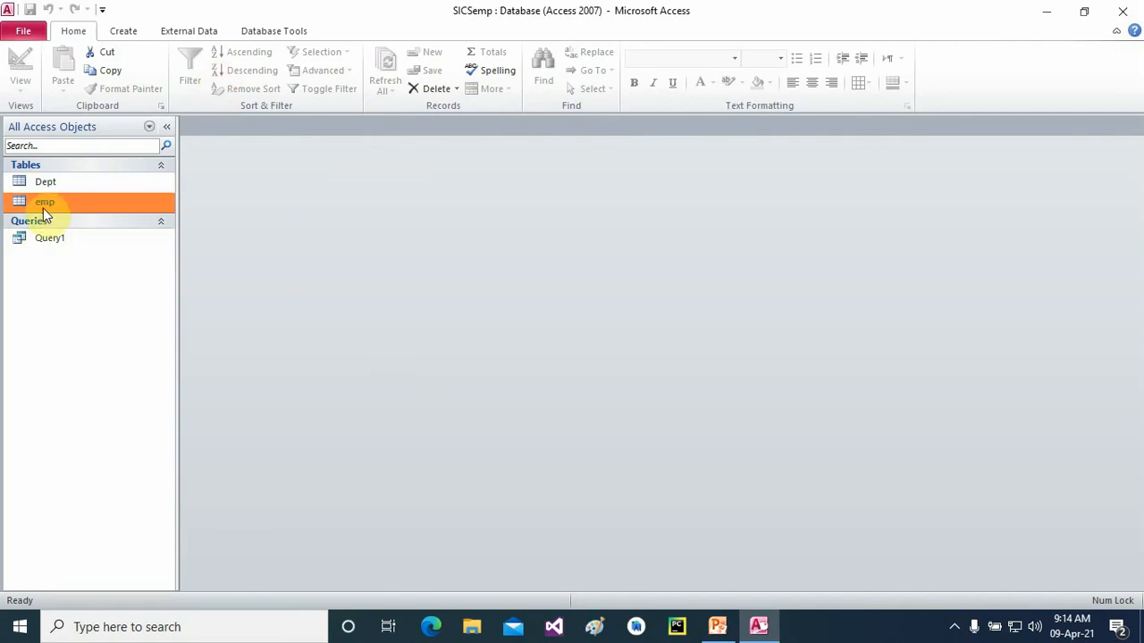
left_click(125, 30)
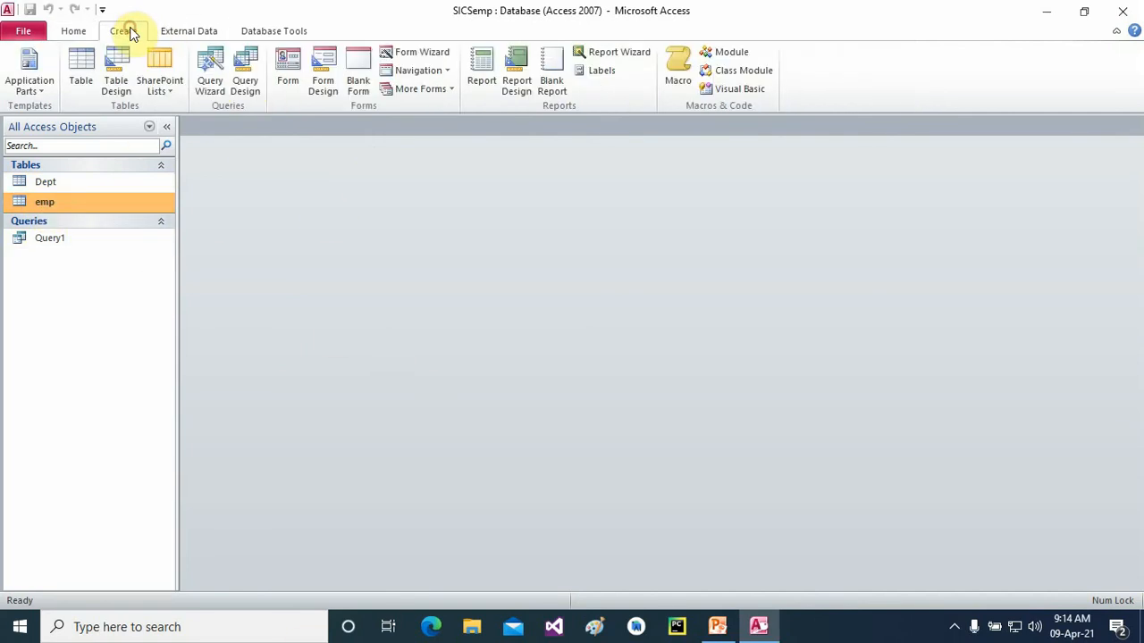
left_click(246, 78)
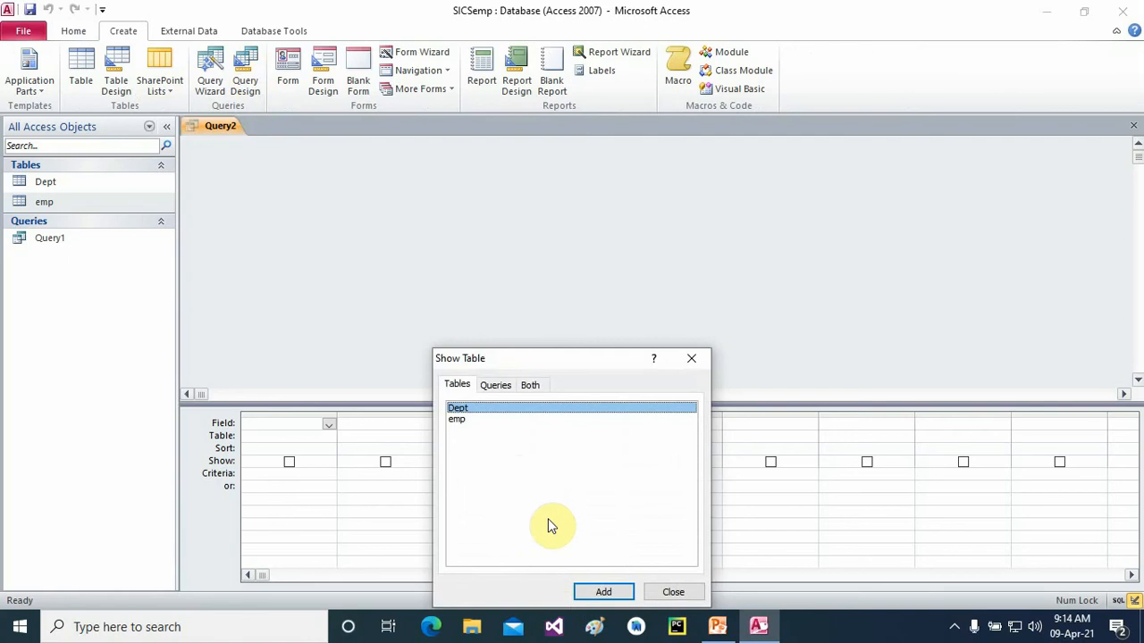
left_click(459, 420)
left_click(597, 590)
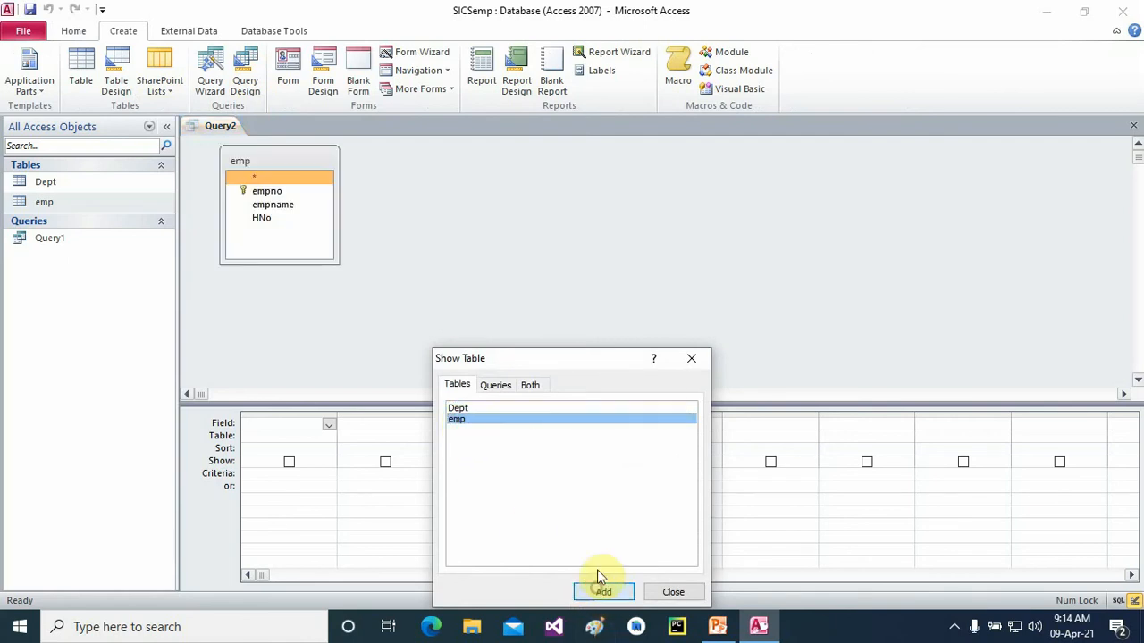
left_click(694, 358)
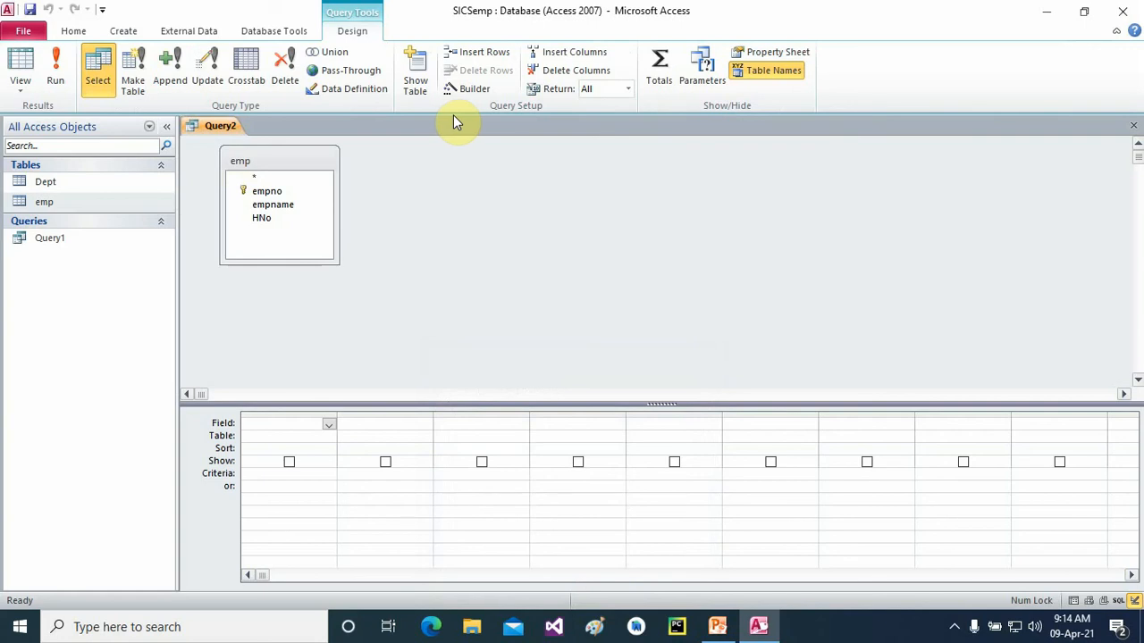
- Declare a query parameter named empno with the Integer data type
left_click(702, 72)
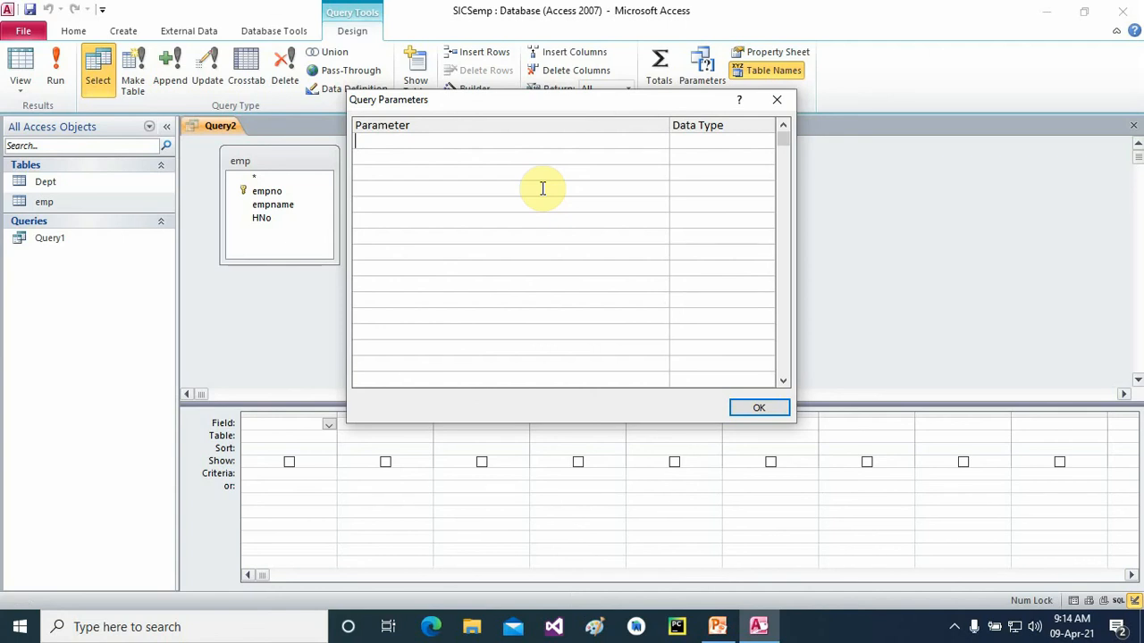
type("emp")
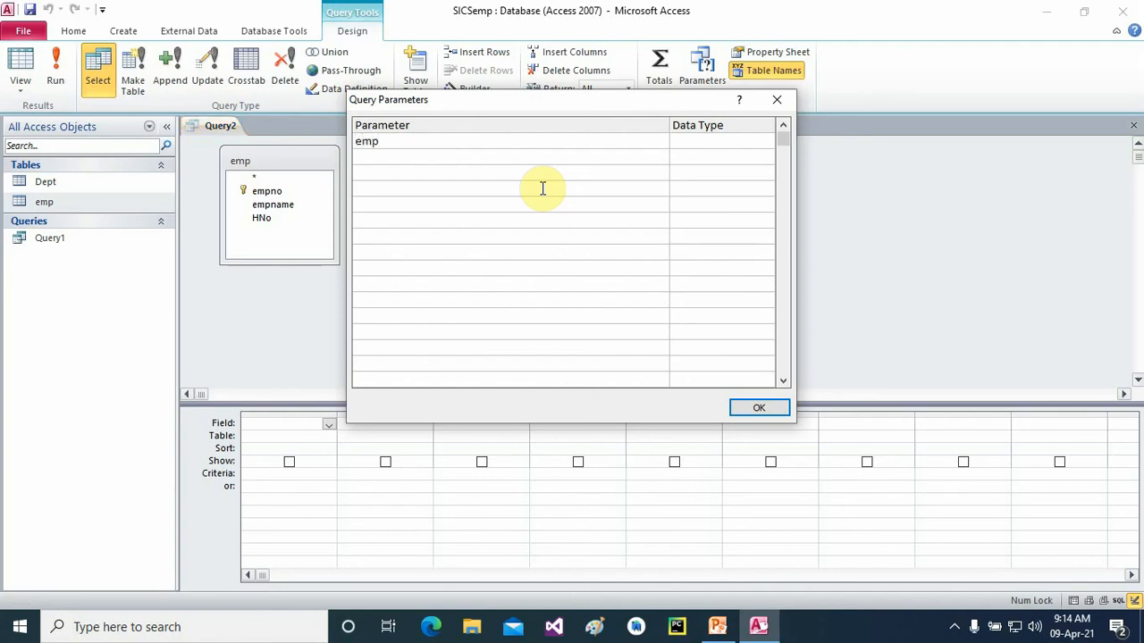
type("no")
key("BackSpace")
type("0")
key("BackSpace")
type("o")
left_click(697, 148)
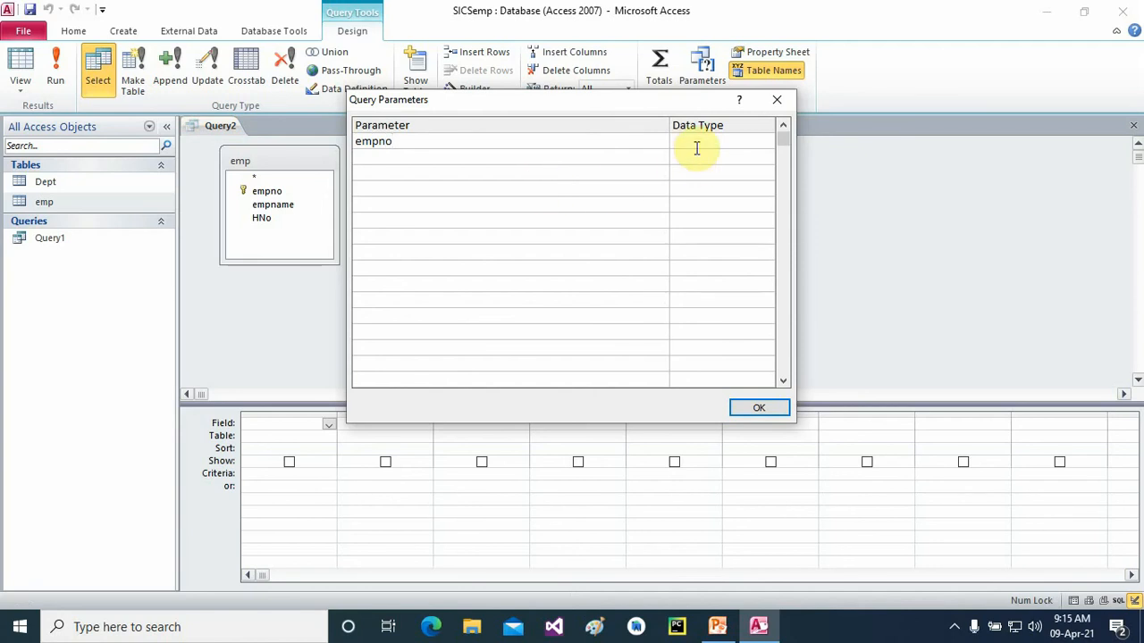
left_click(764, 143)
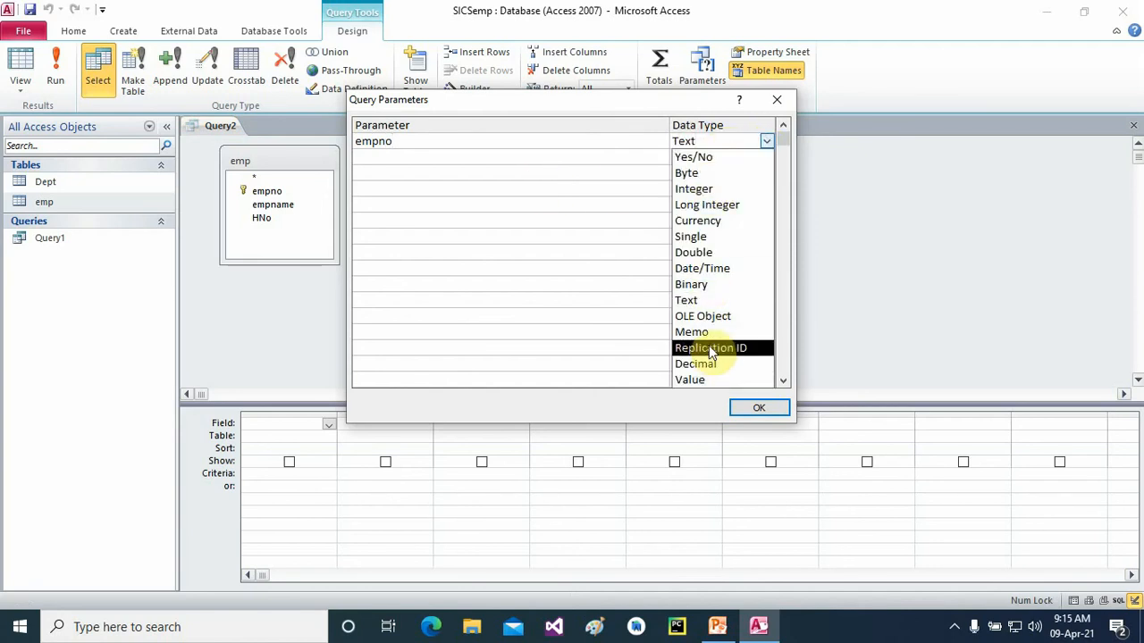
left_click(711, 189)
left_click(747, 409)
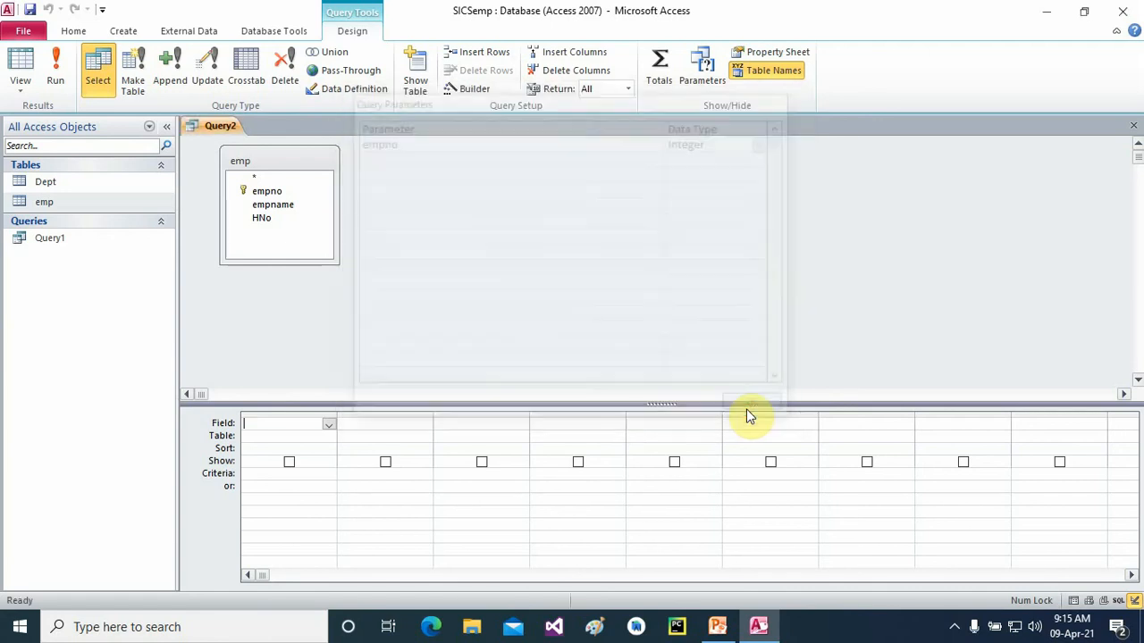
- Add the empno, empname and HNo fields to Query2's design grid
double_click(265, 191)
left_click(270, 207)
double_click(271, 211)
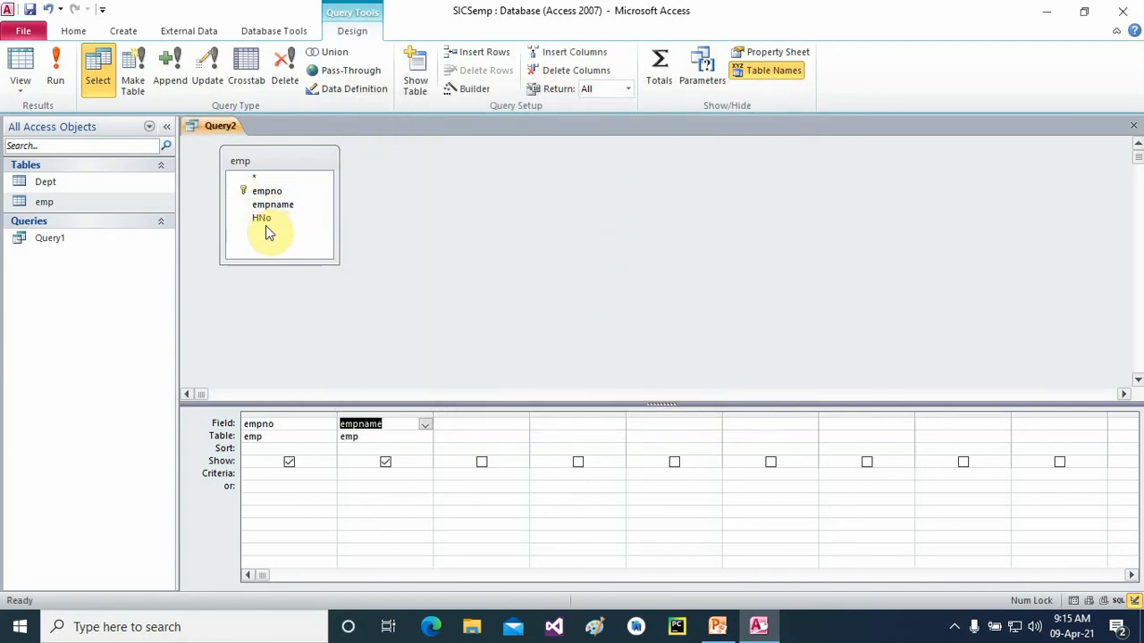
left_click(262, 223)
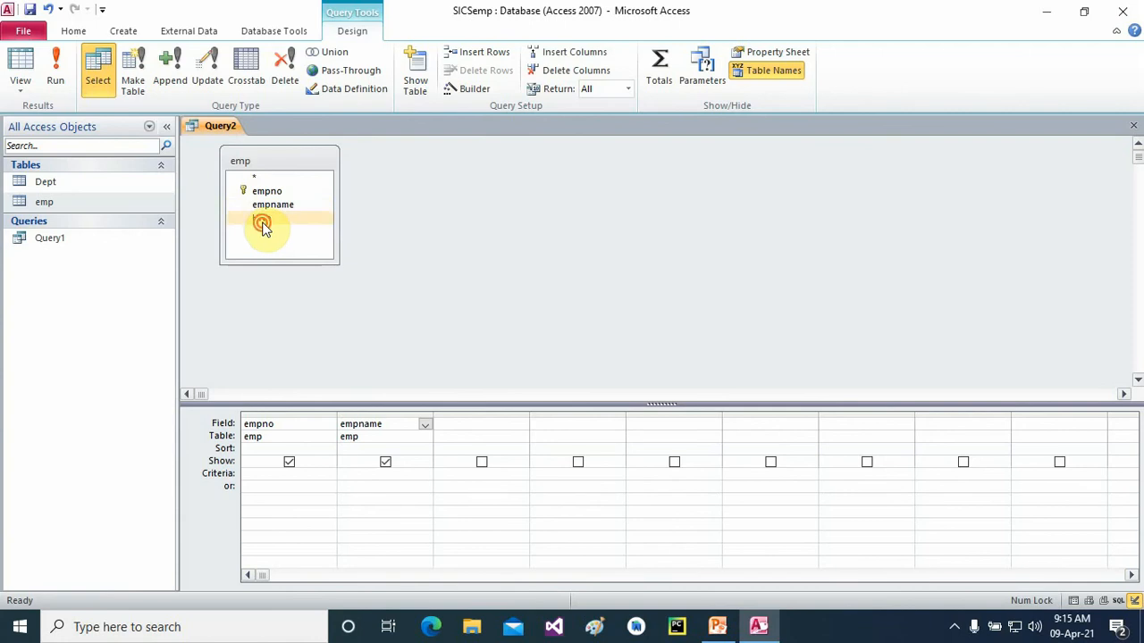
double_click(262, 223)
- Set empno's criteria to =[empno] and run the query with 1, returning no rows
left_click(262, 476)
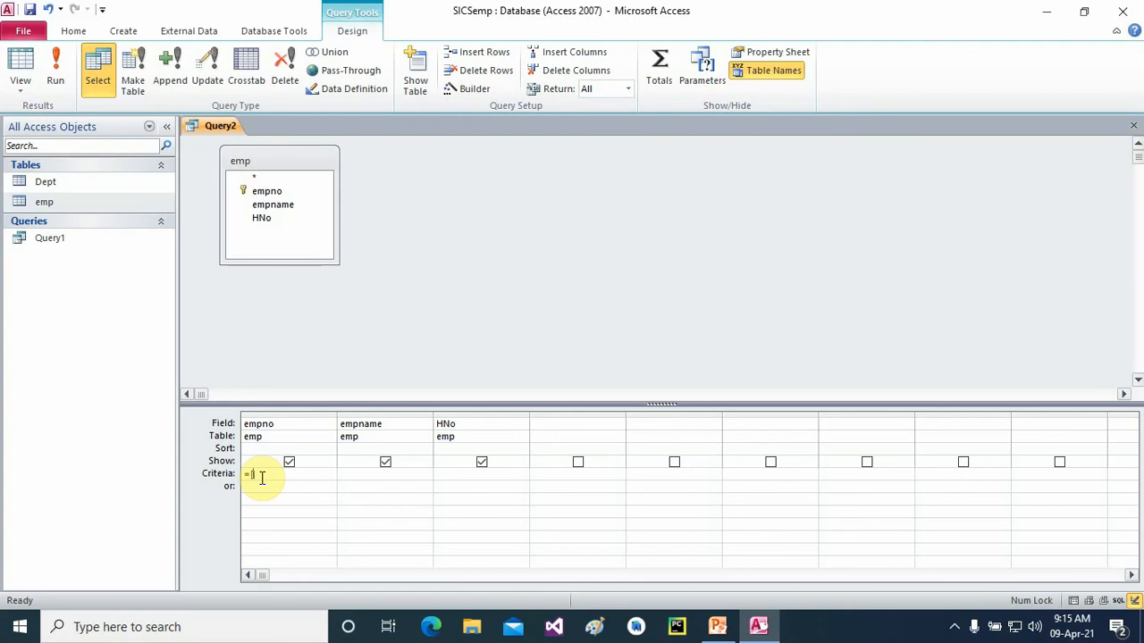
type("=[em")
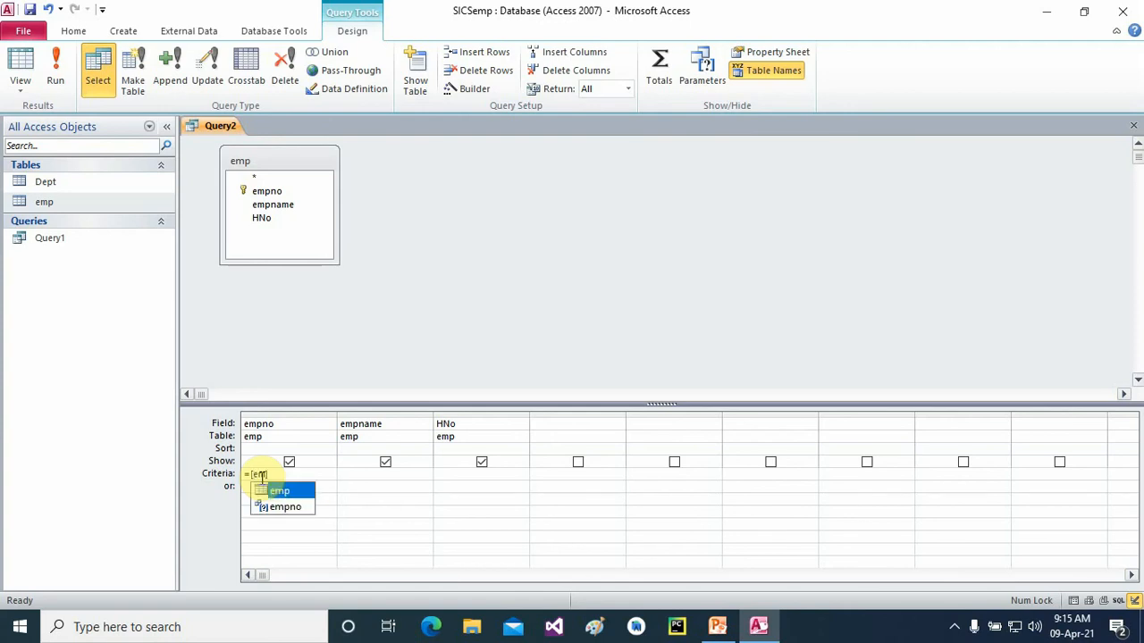
type("pno]")
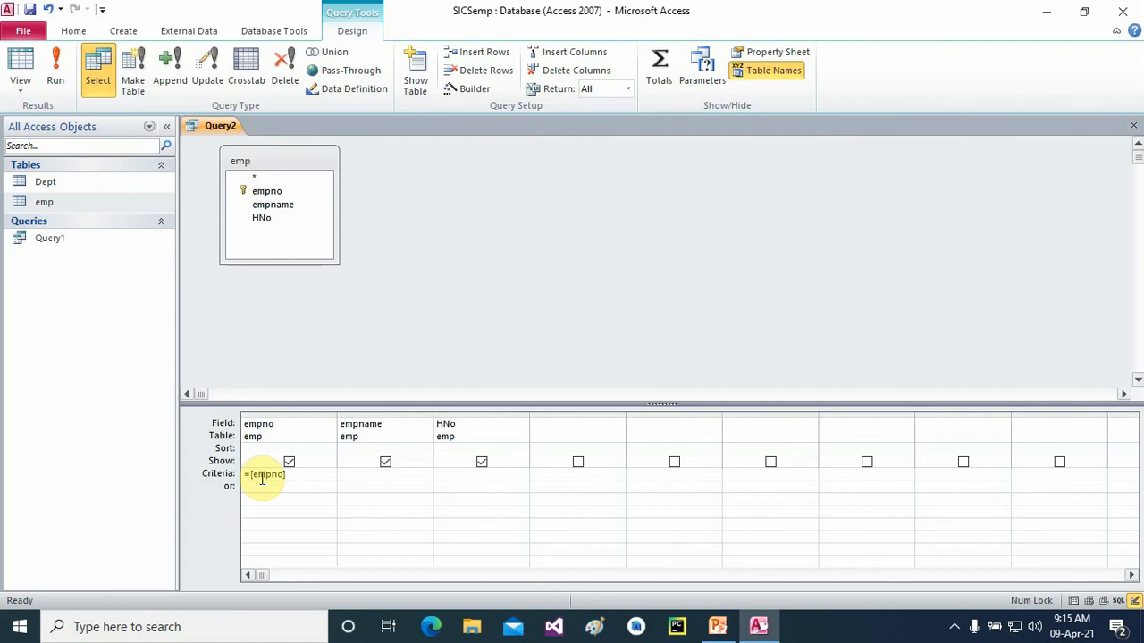
left_click(56, 77)
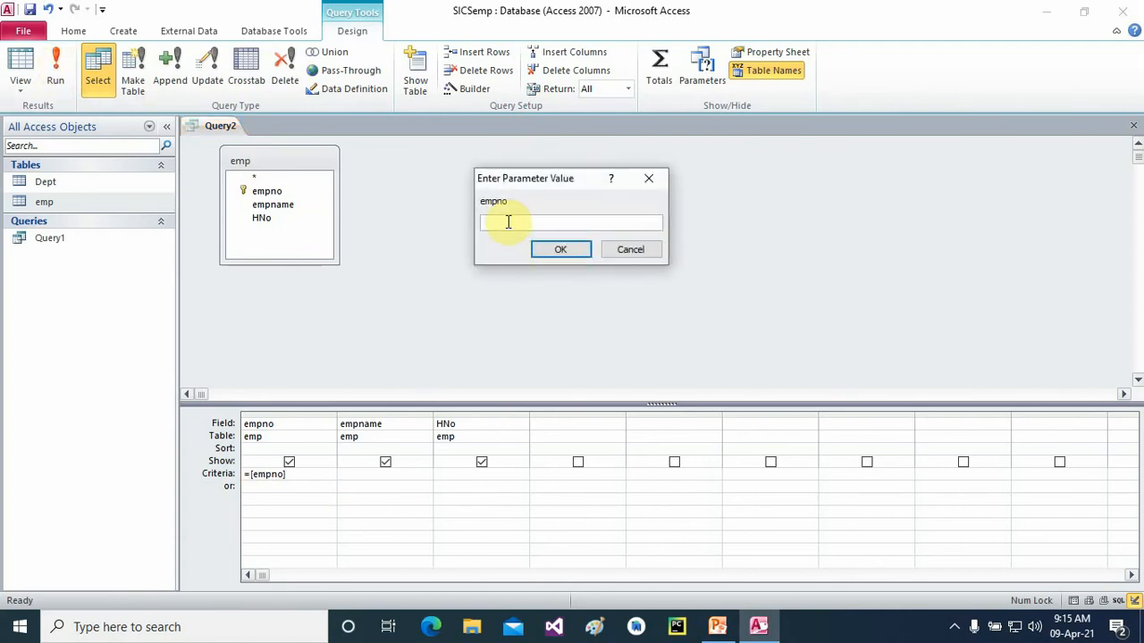
type("1")
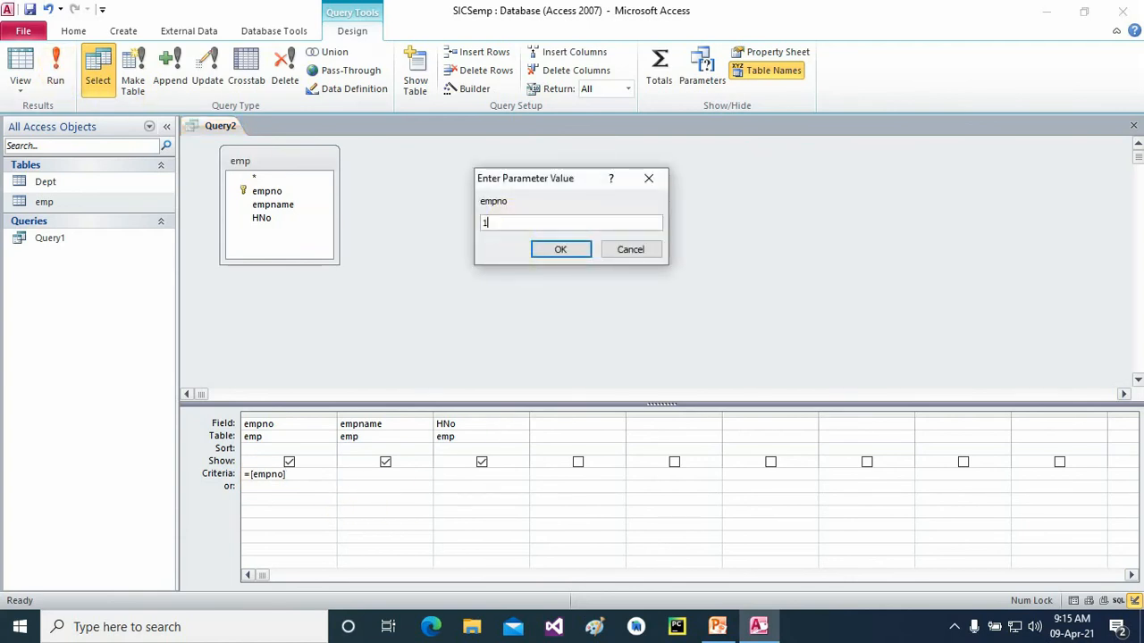
key("Return")
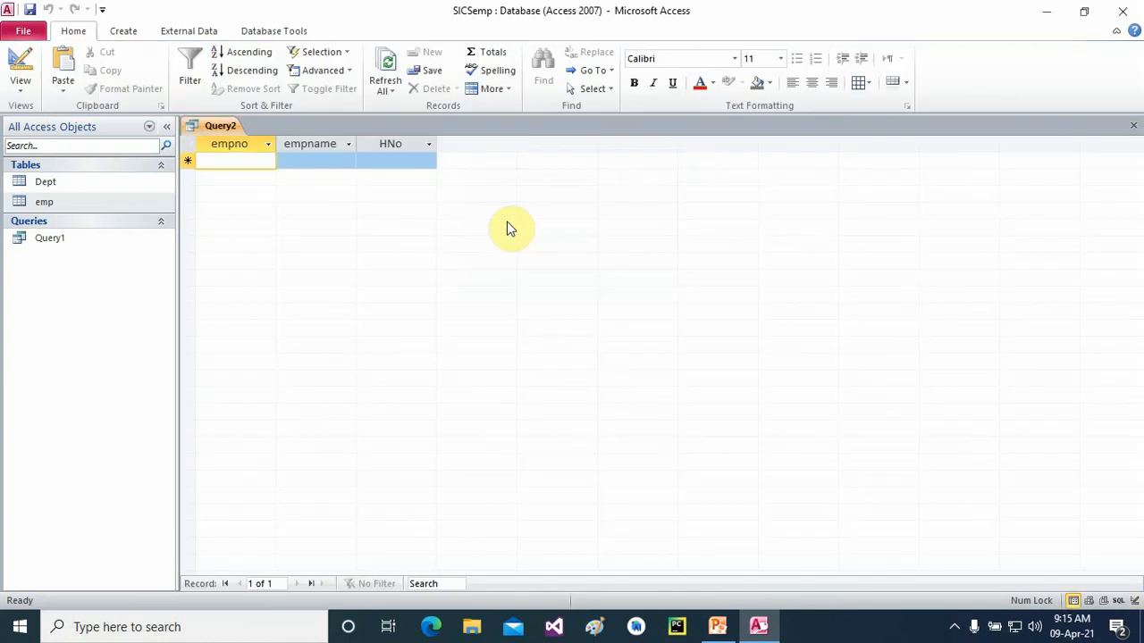
- Save Query2 under that name, then view and close the emp table
left_click(1130, 126)
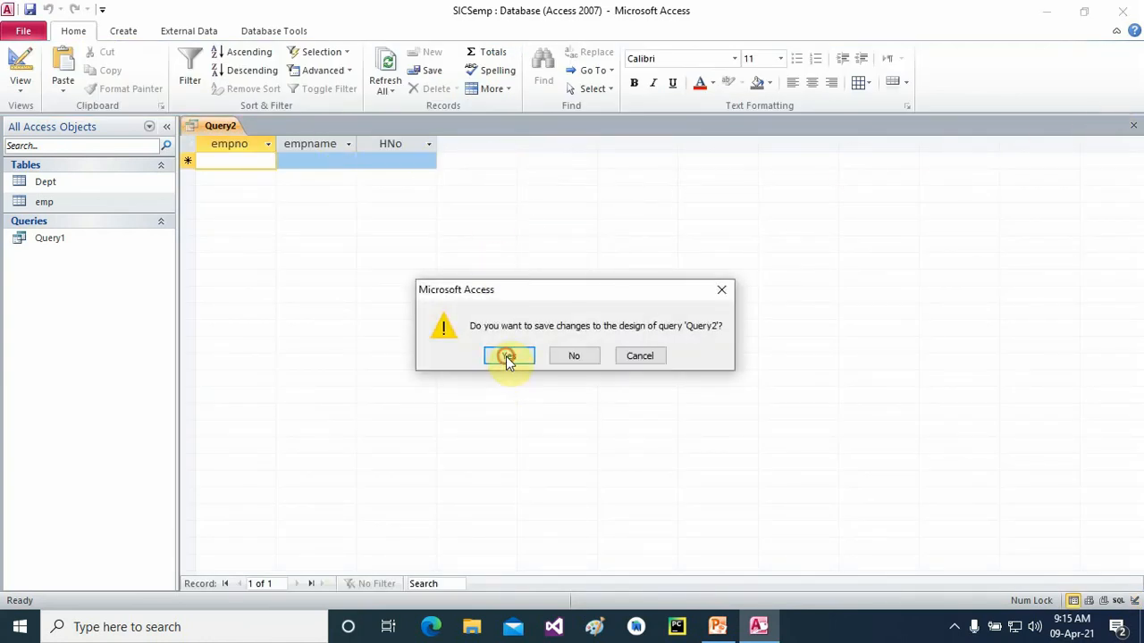
left_click(506, 356)
left_click(576, 248)
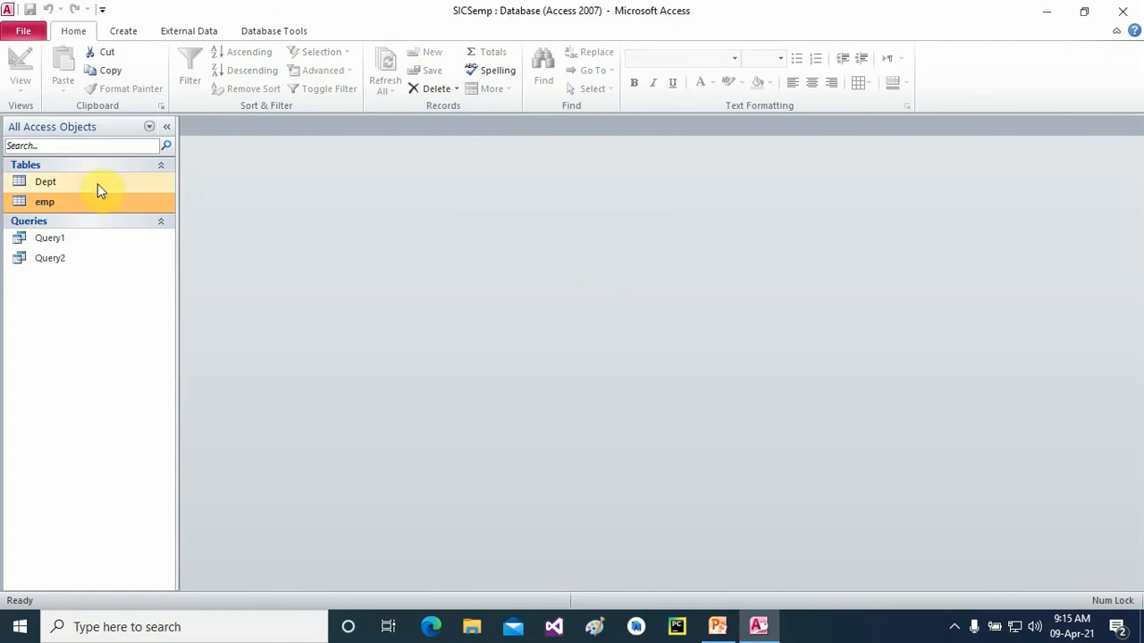
double_click(47, 203)
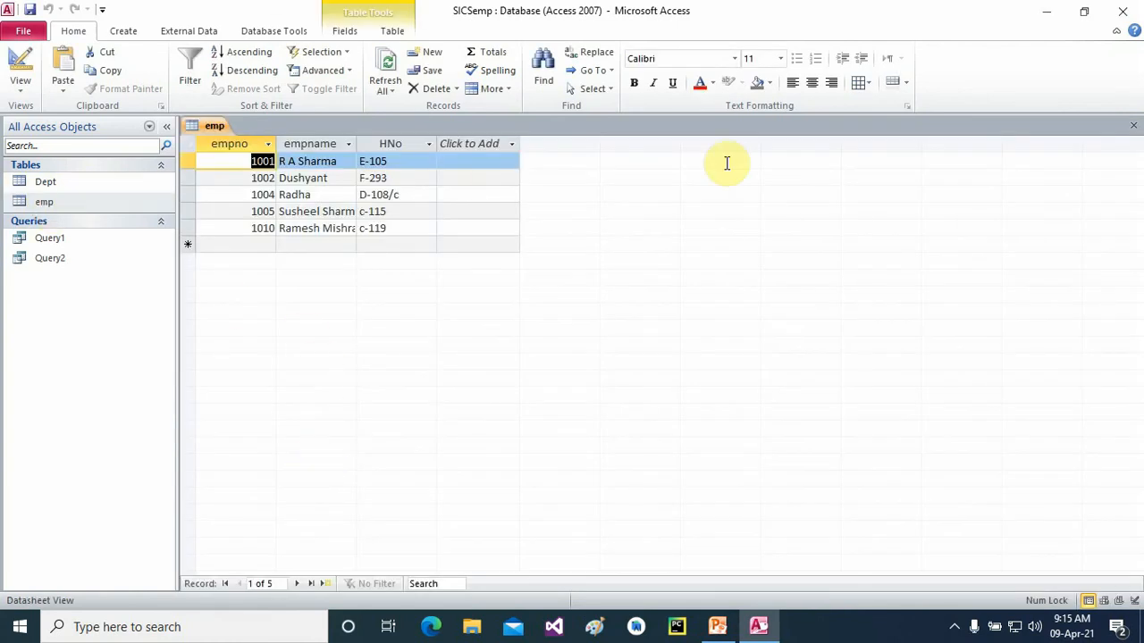
left_click(1133, 125)
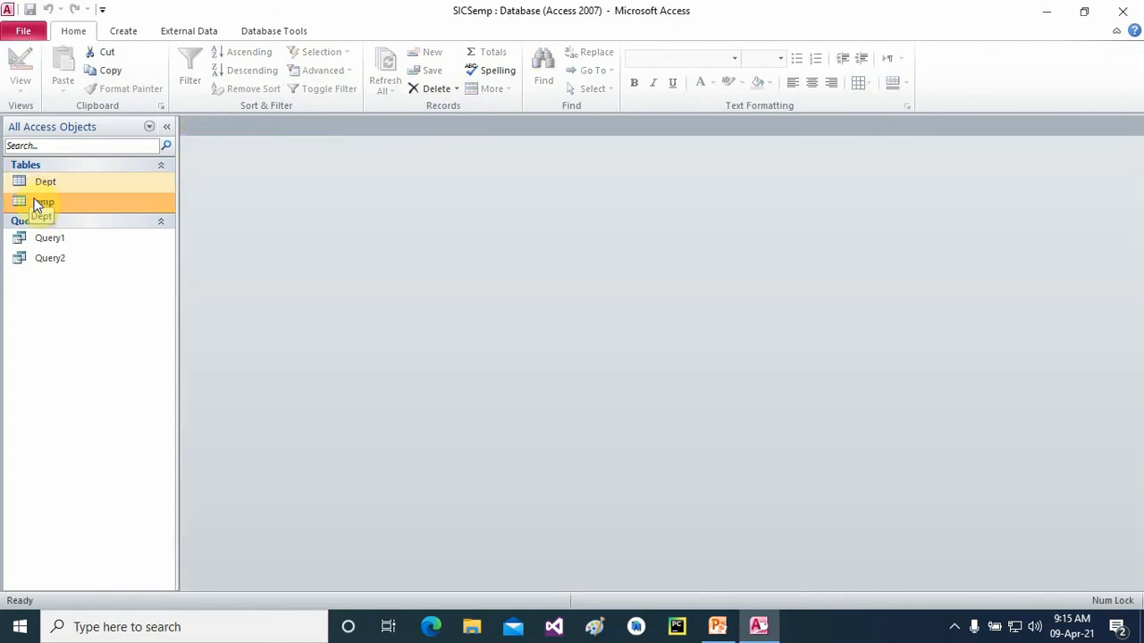
- Create another new query design with the emp table, leaving its parameters unchanged
left_click(125, 32)
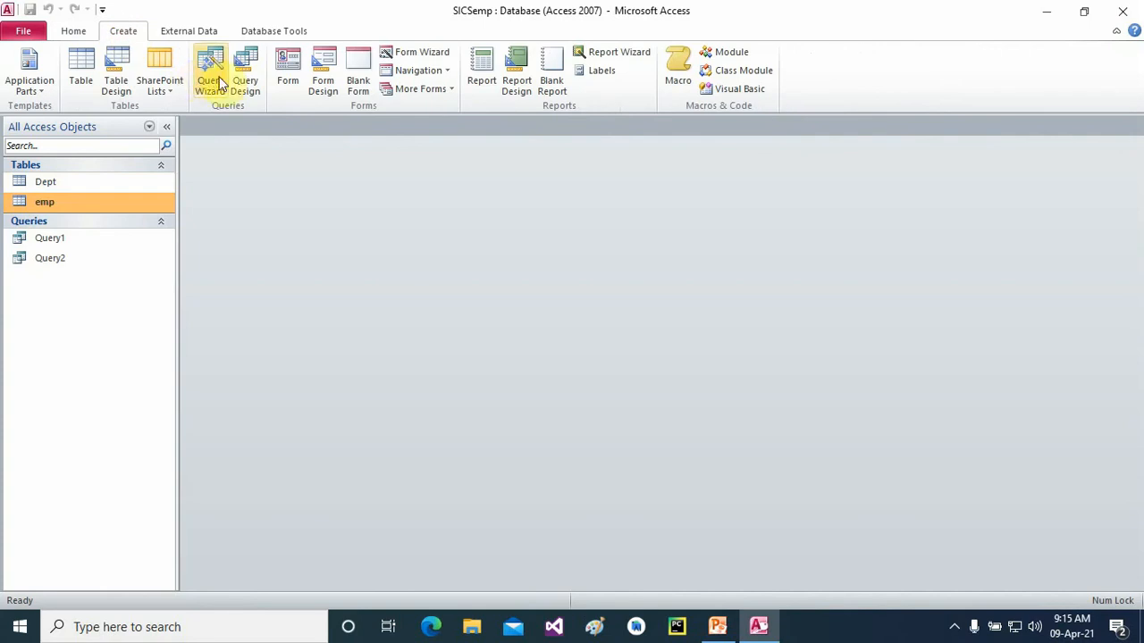
left_click(245, 78)
left_click(456, 419)
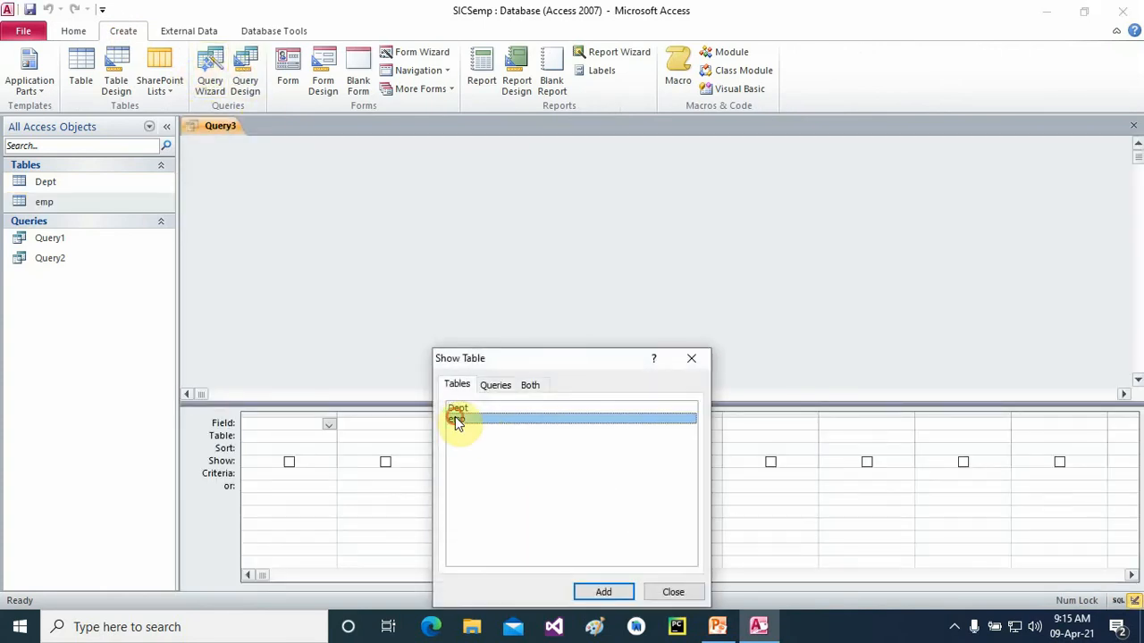
left_click(601, 590)
left_click(691, 357)
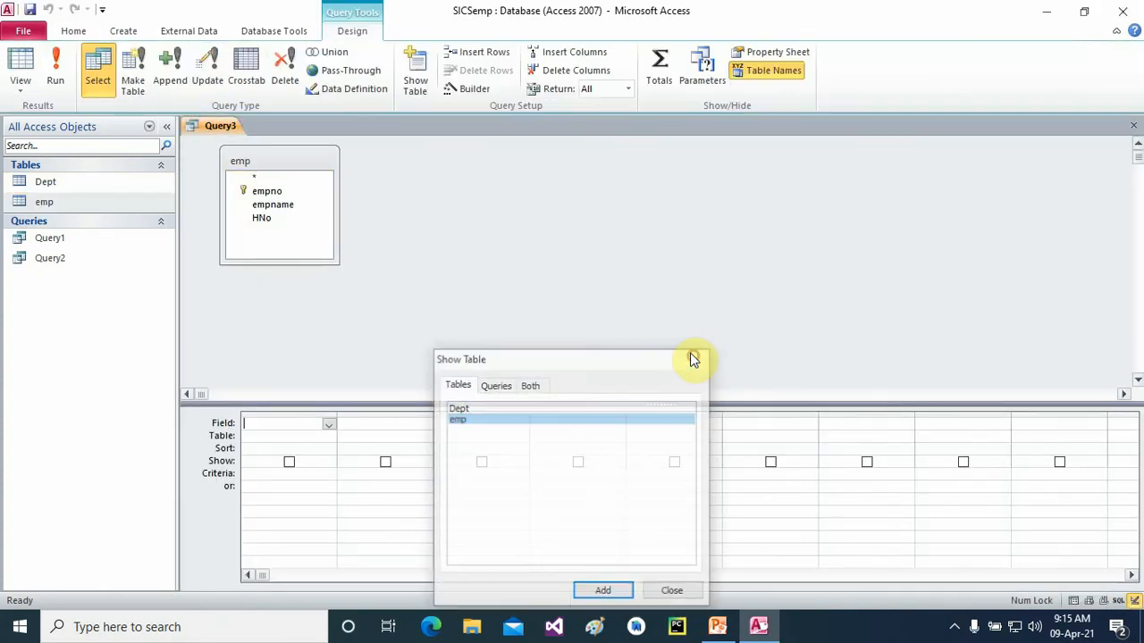
left_click(725, 76)
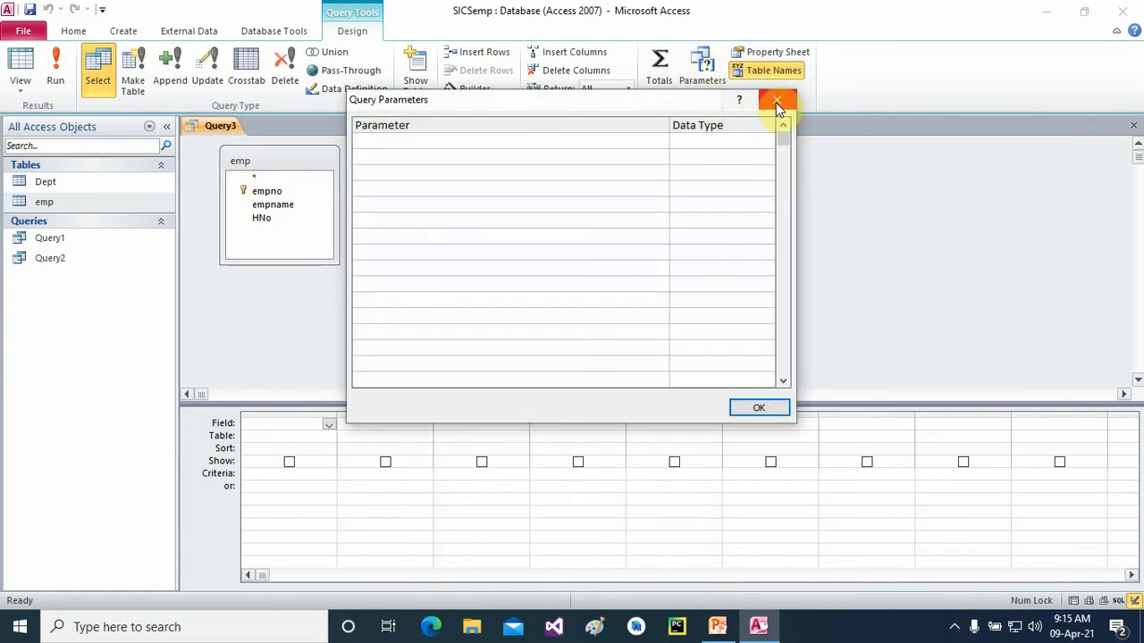
left_click(777, 101)
- Add empno, empname and HNo to Query3's grid and select empno's Criteria cell
double_click(279, 192)
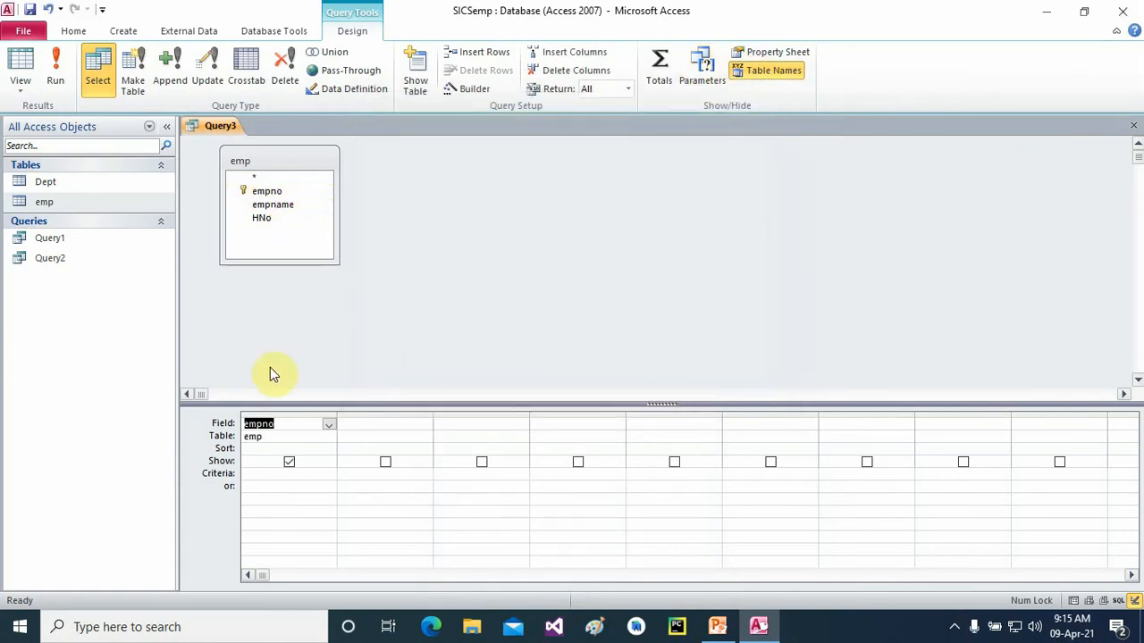
double_click(272, 205)
double_click(266, 219)
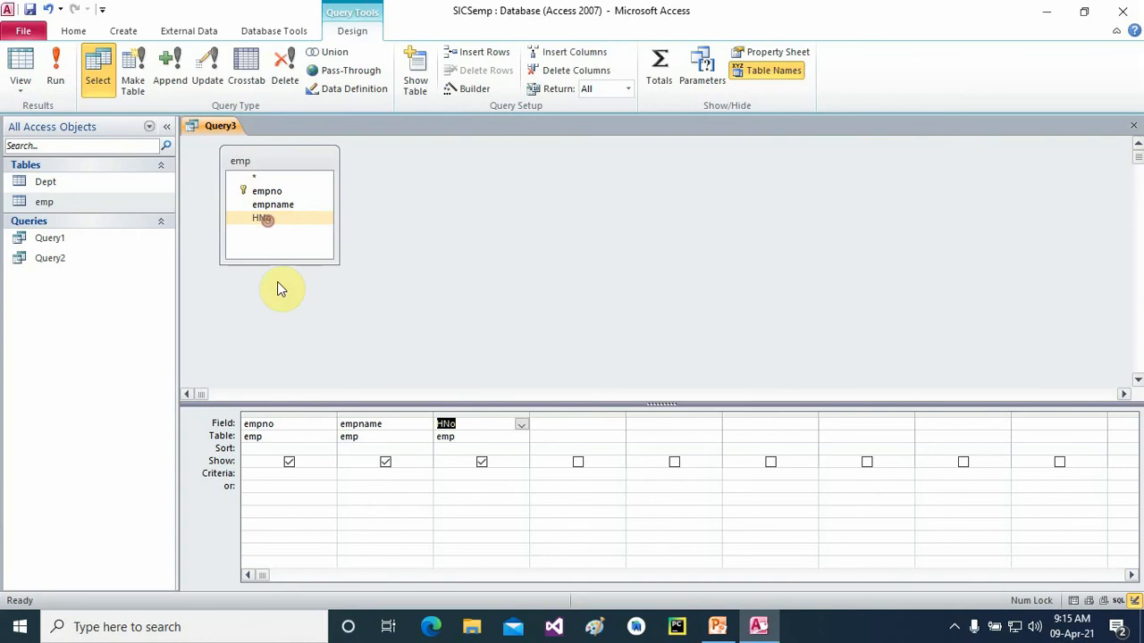
left_click(264, 473)
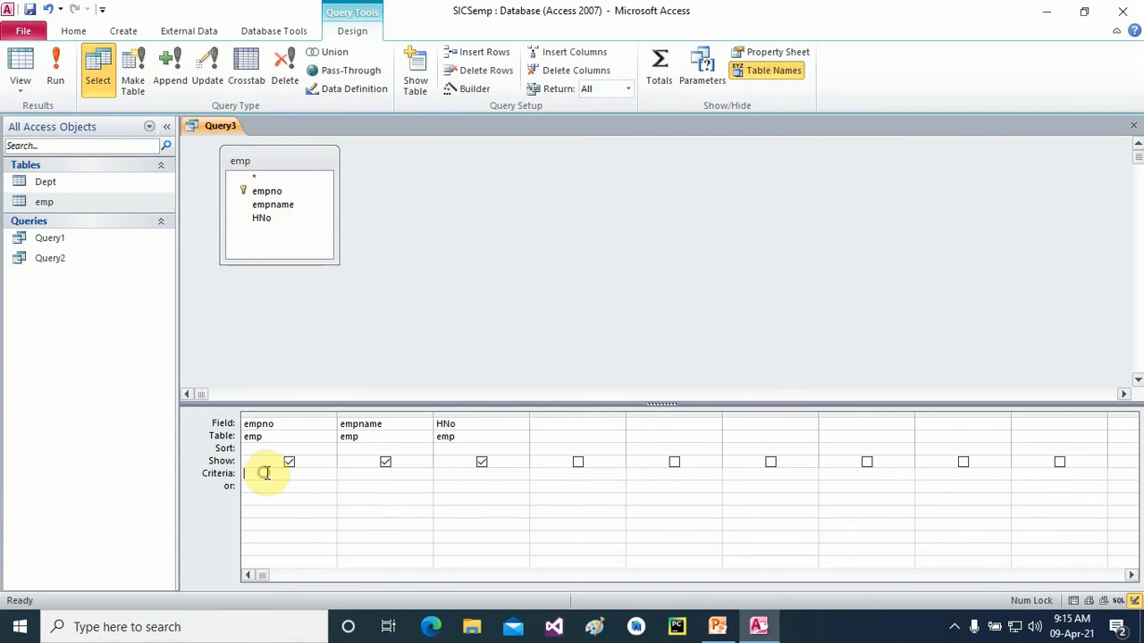
- Declare an Integer query parameter named empno for Query3
left_click(701, 71)
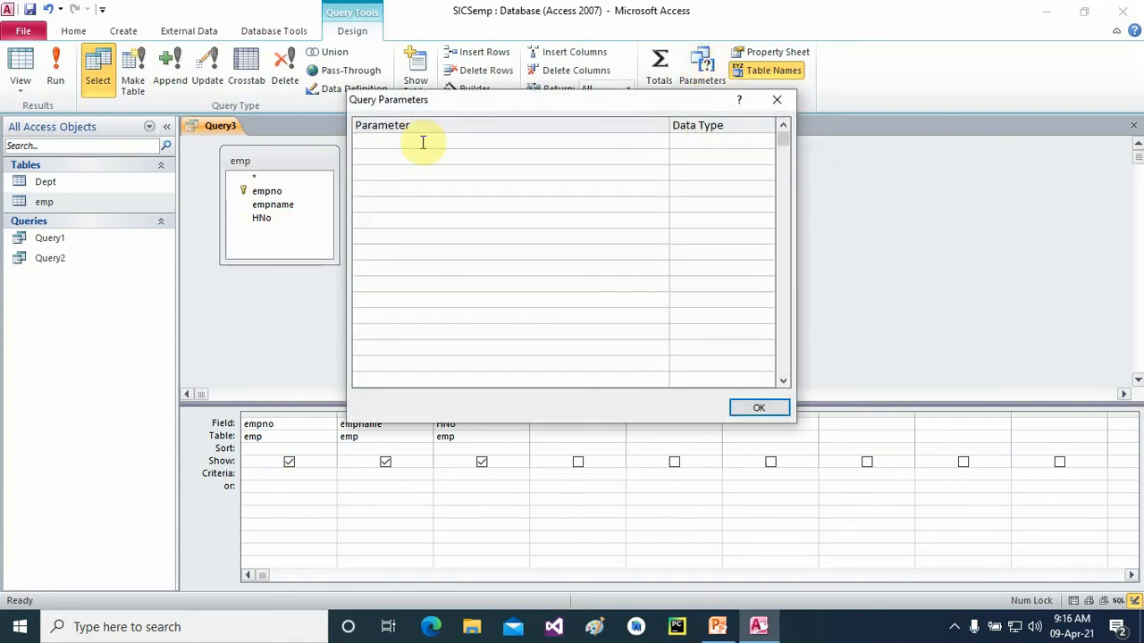
type("empno")
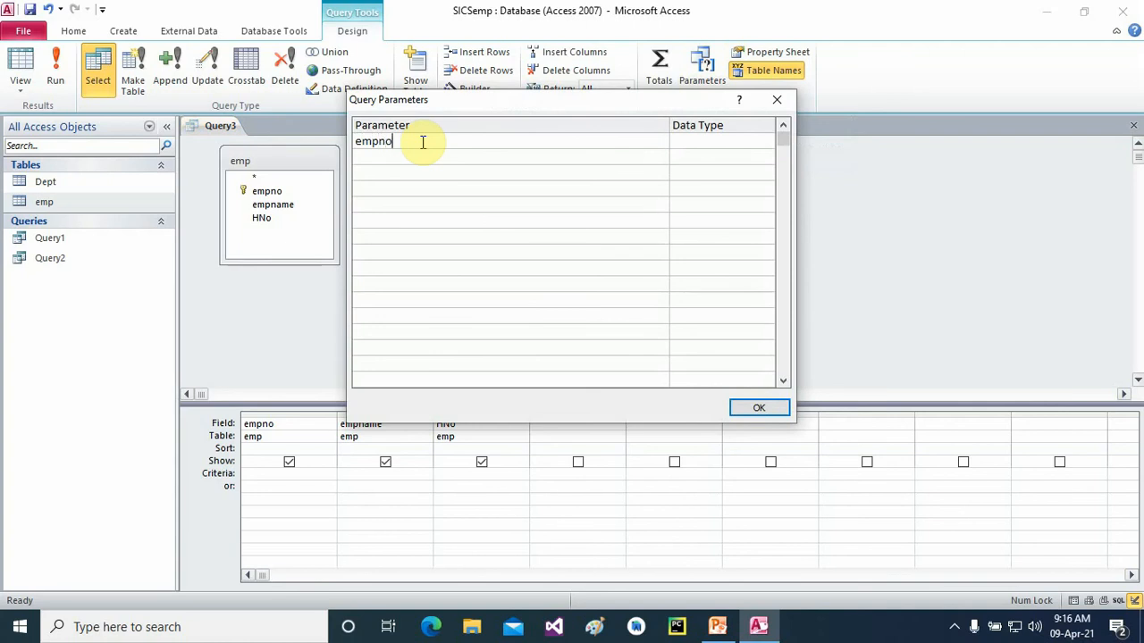
left_click(702, 142)
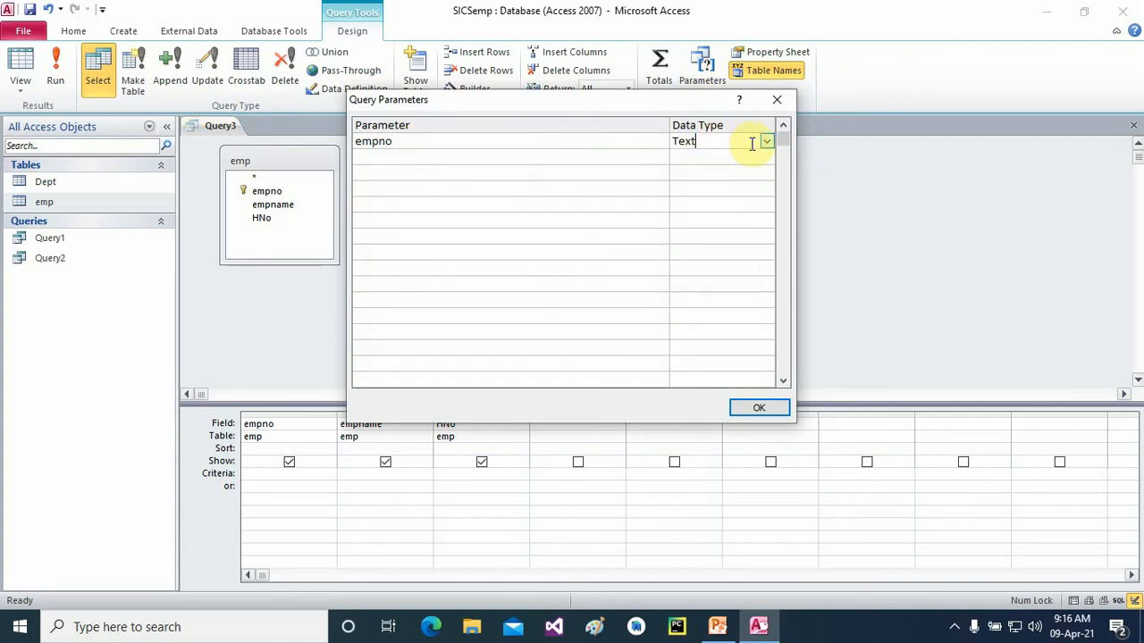
left_click(766, 144)
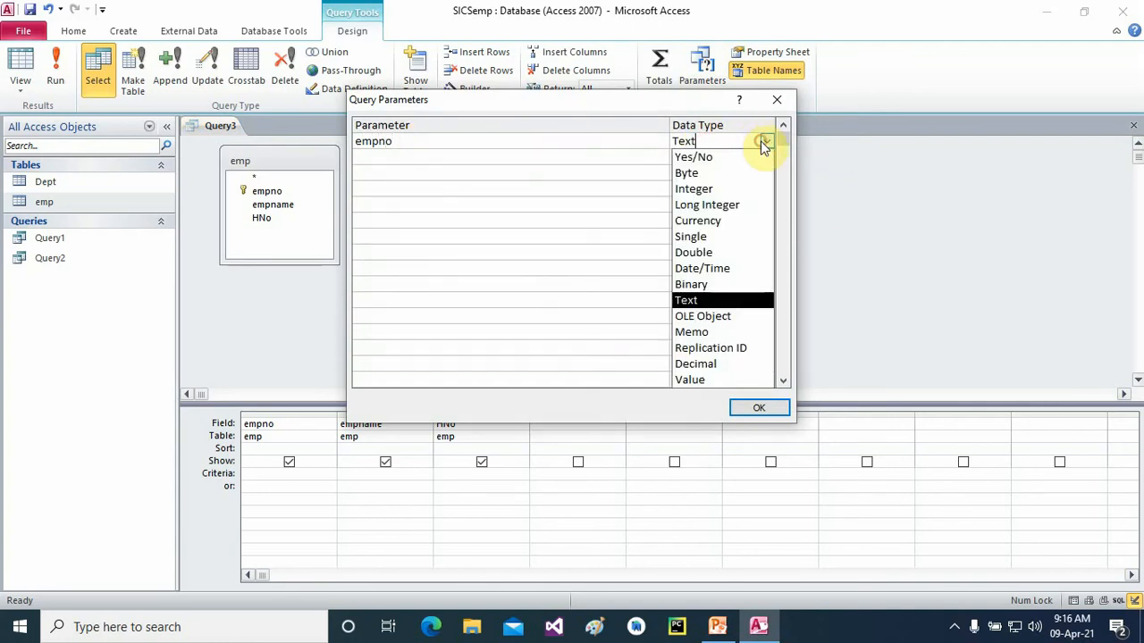
left_click(713, 190)
left_click(747, 409)
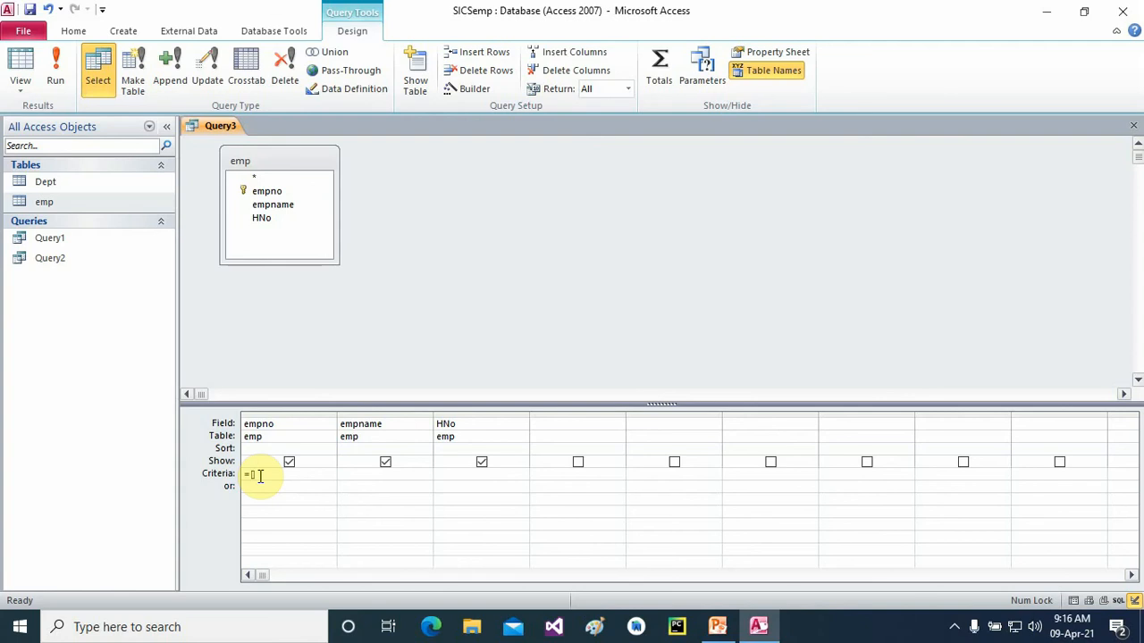
- Set empno's criteria to =[empno] and run the query with employee number 1001
type("p")
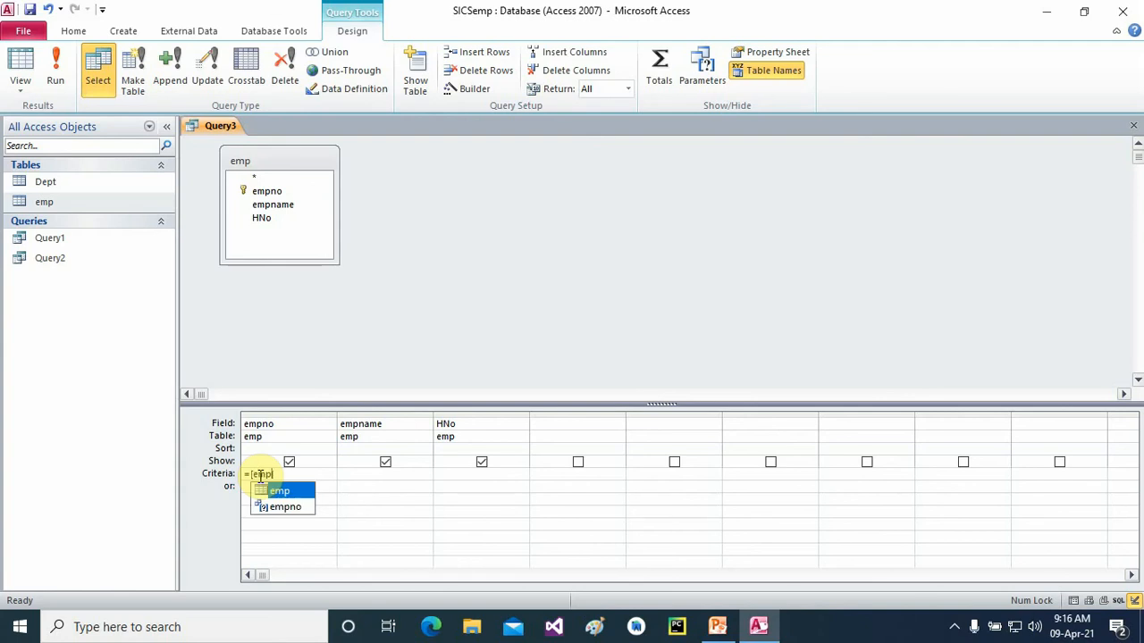
key("Down")
key("Return")
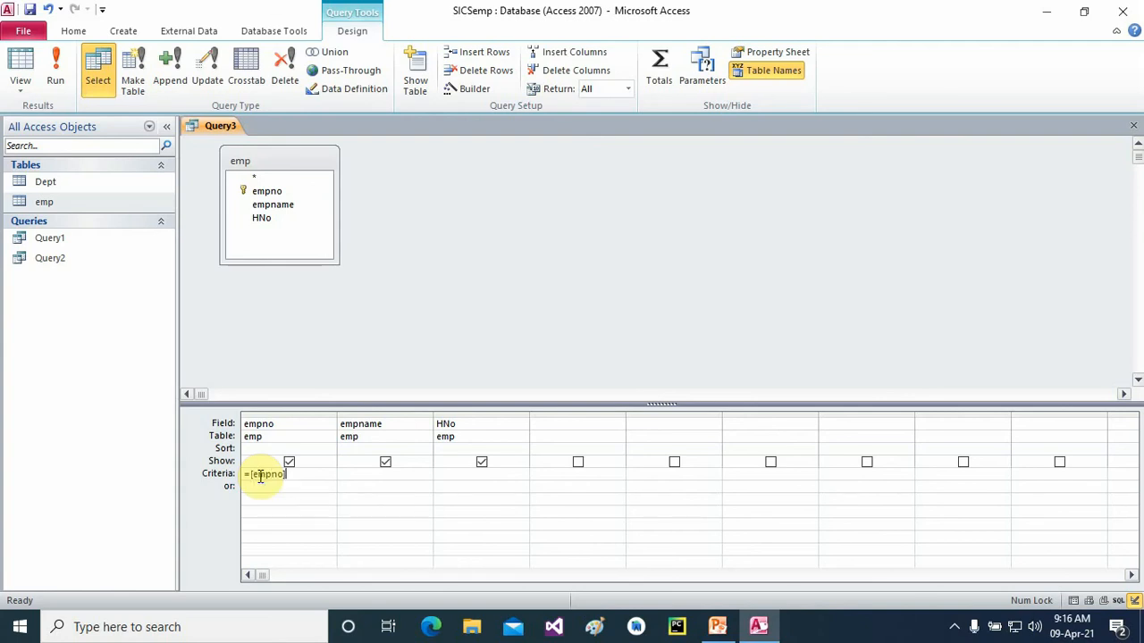
left_click(57, 67)
type("1001")
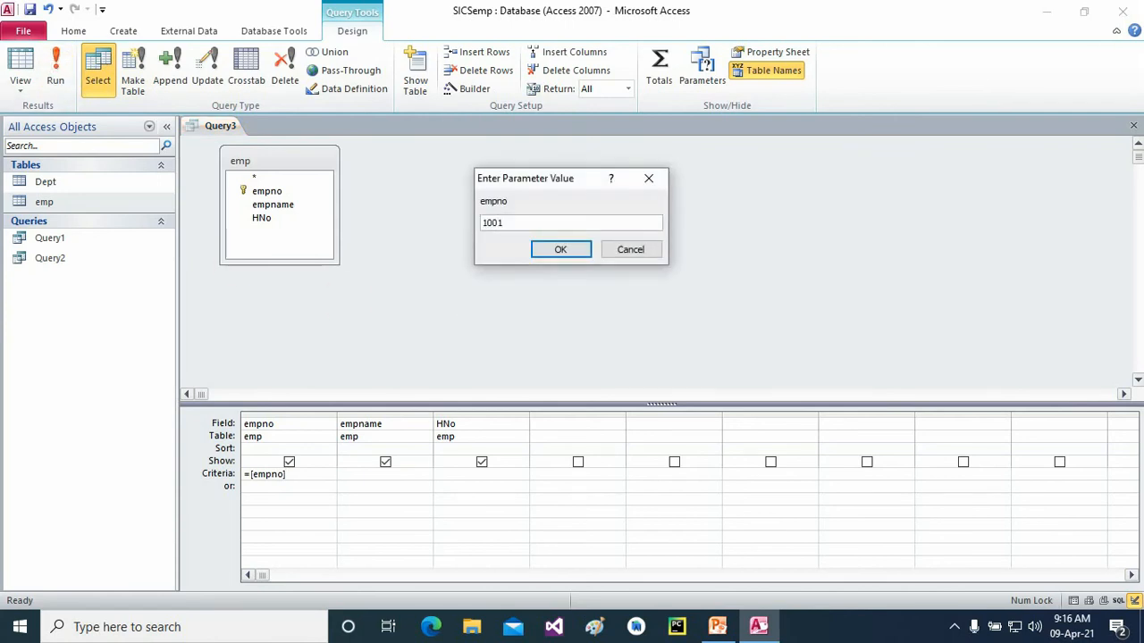
key("Return")
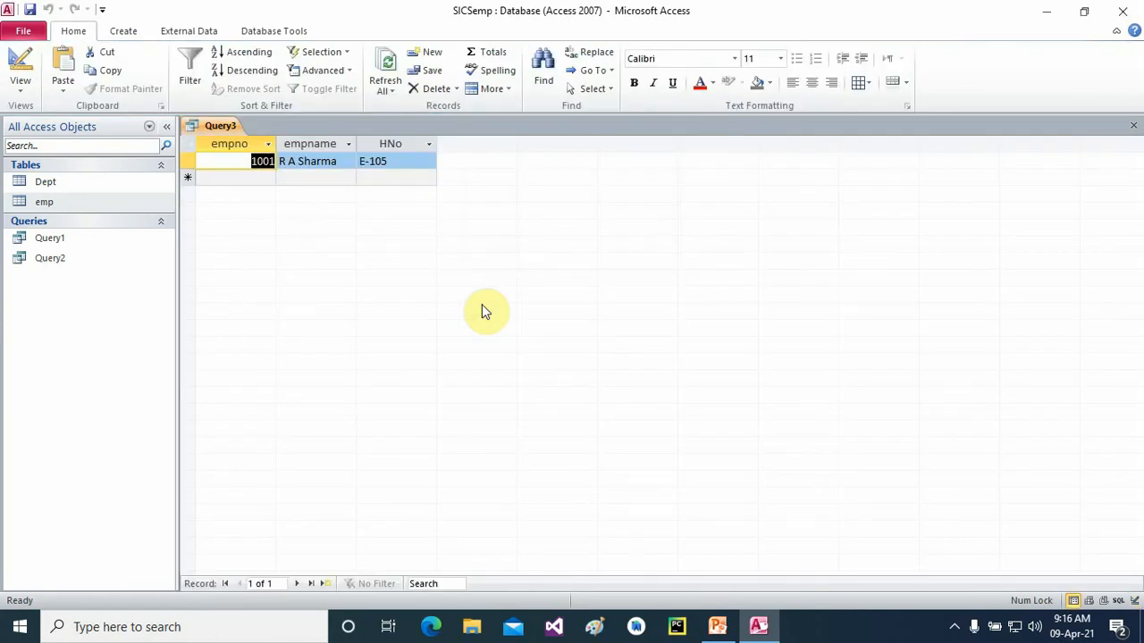
- Save the query as Query3 and close it
left_click(29, 10)
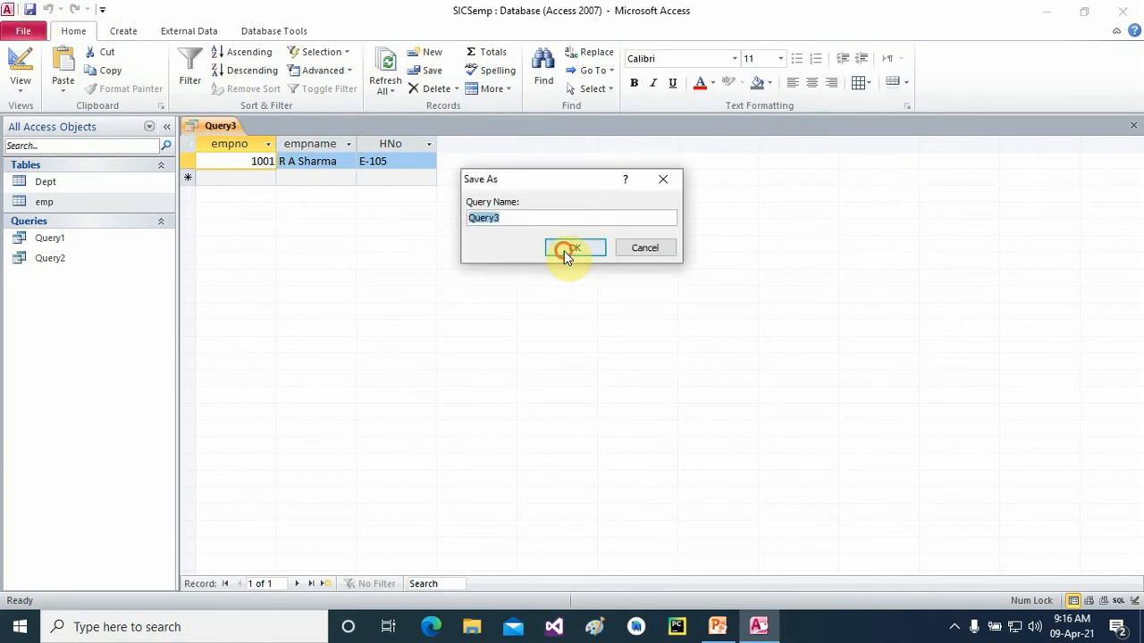
left_click(567, 251)
left_click(1133, 125)
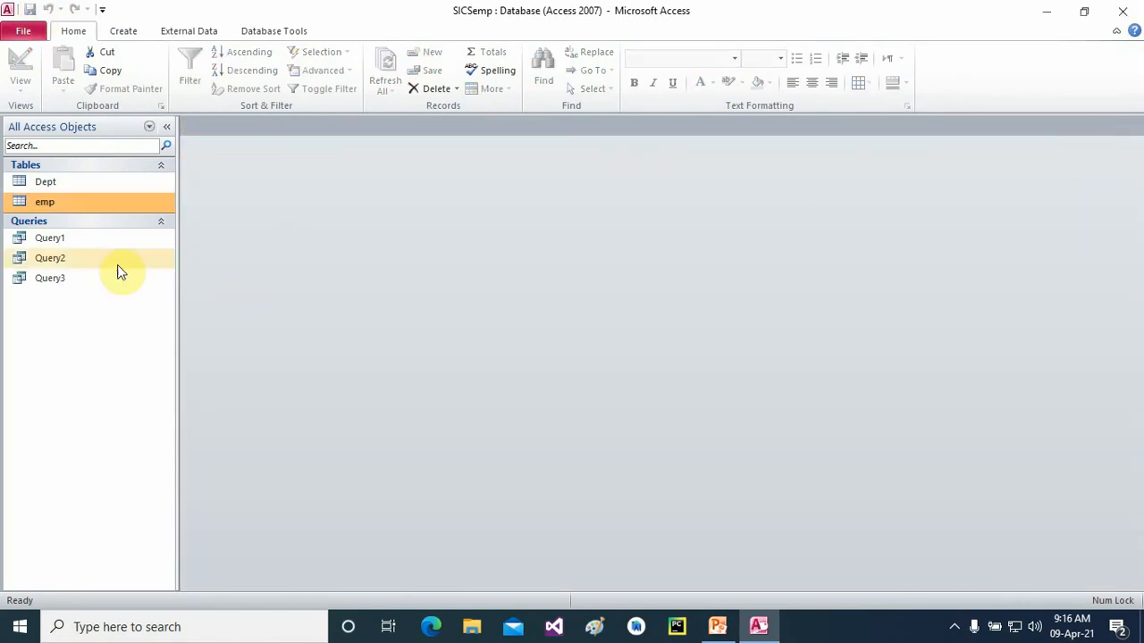
double_click(55, 279)
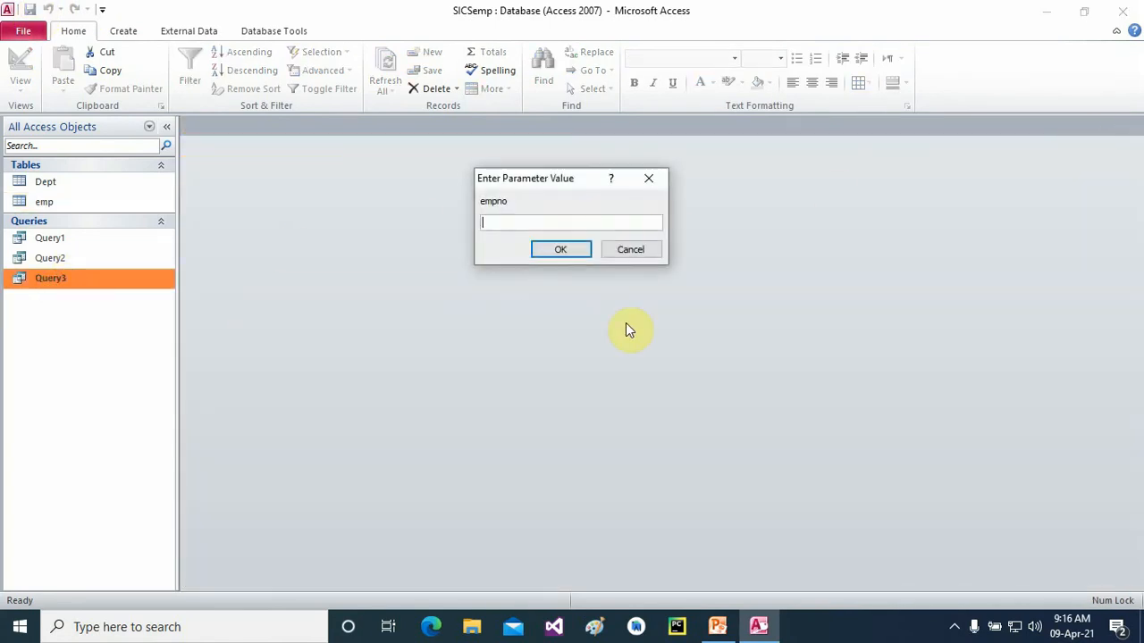
type("1004")
key("Return")
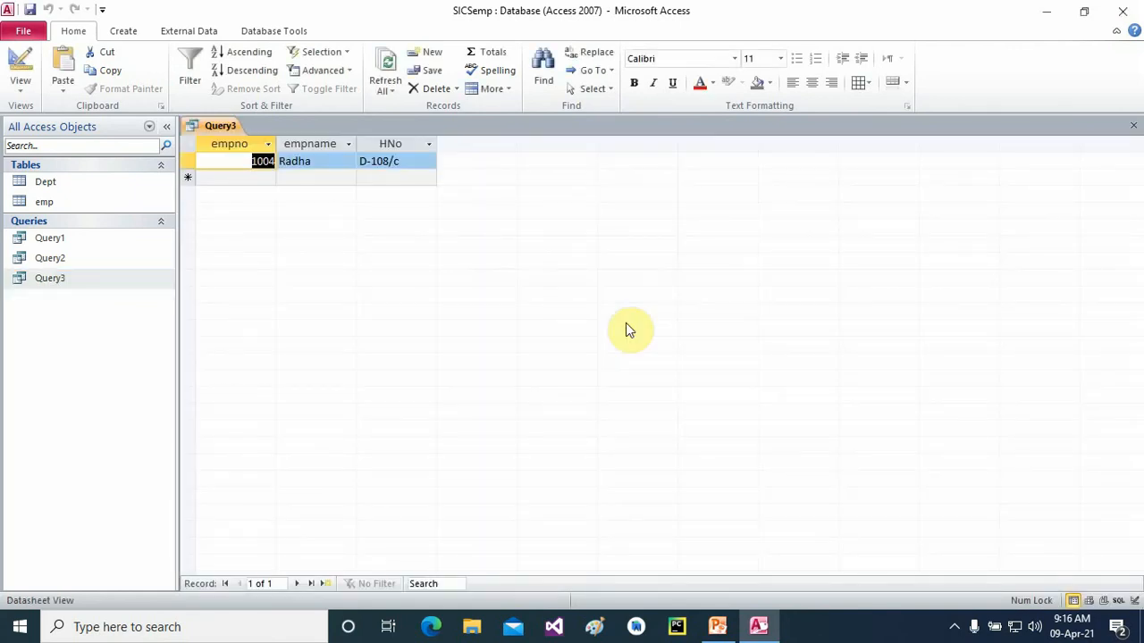
left_click(1132, 126)
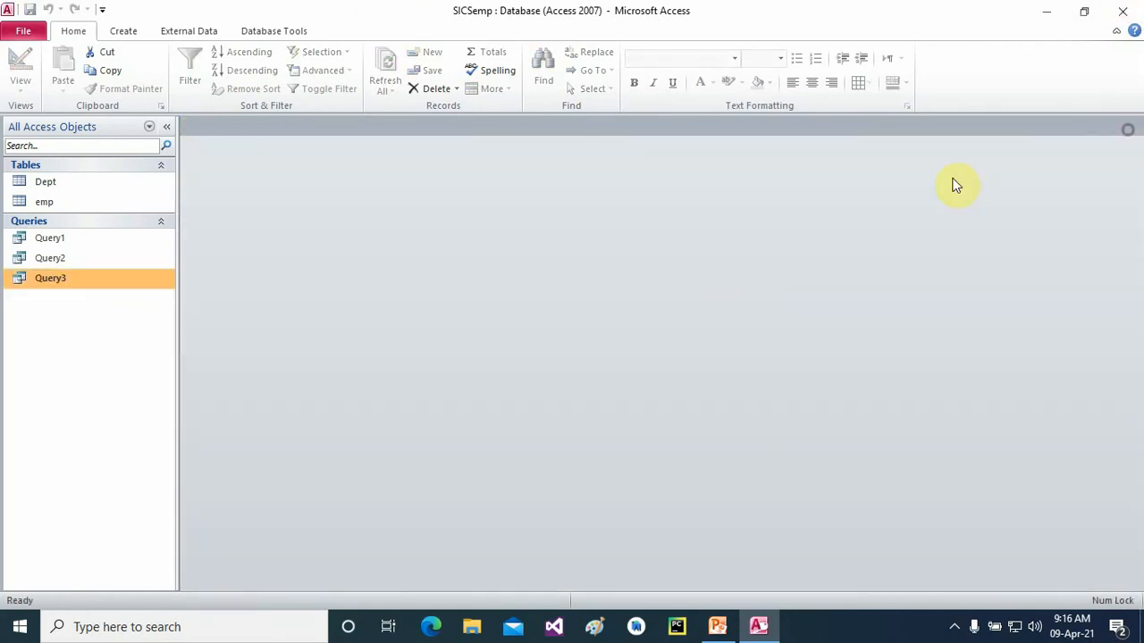
left_click(954, 626)
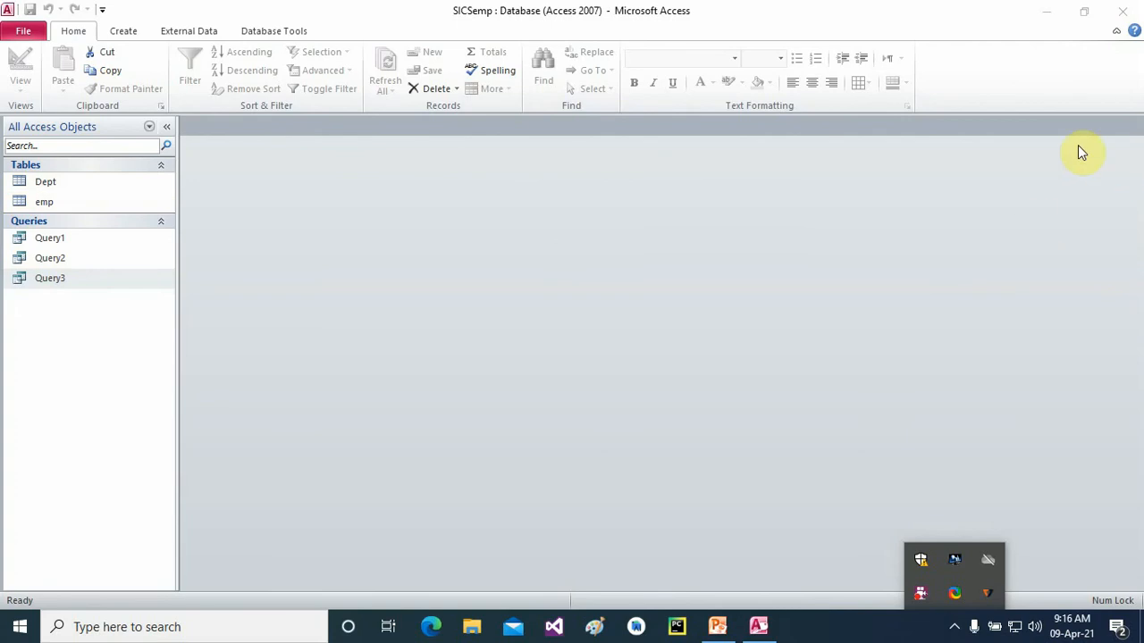
left_click(56, 201)
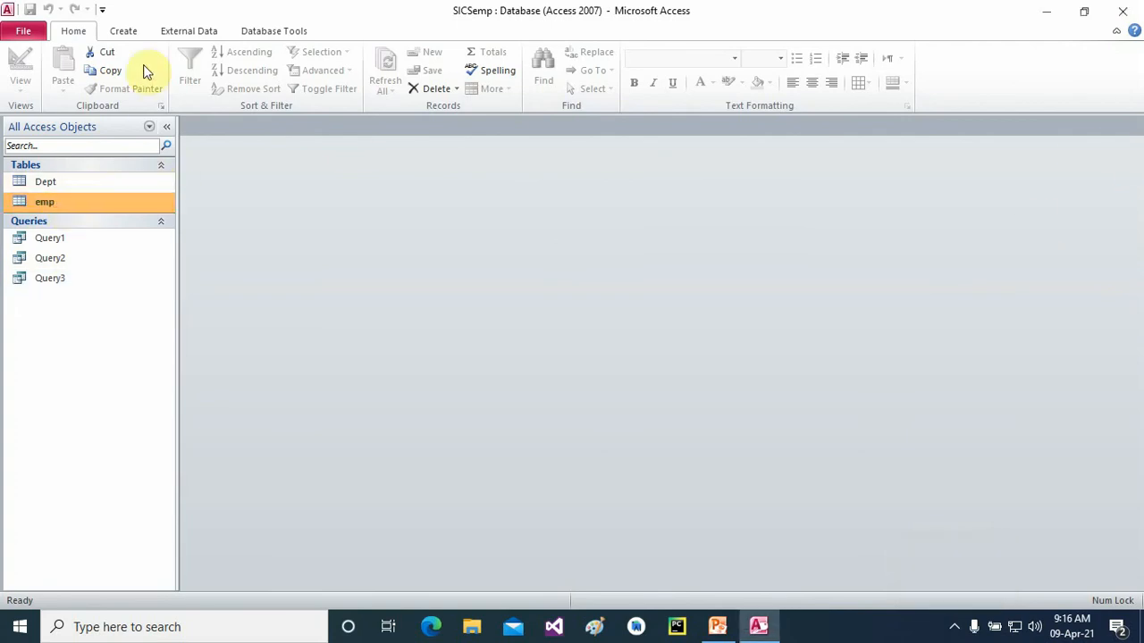
left_click(124, 31)
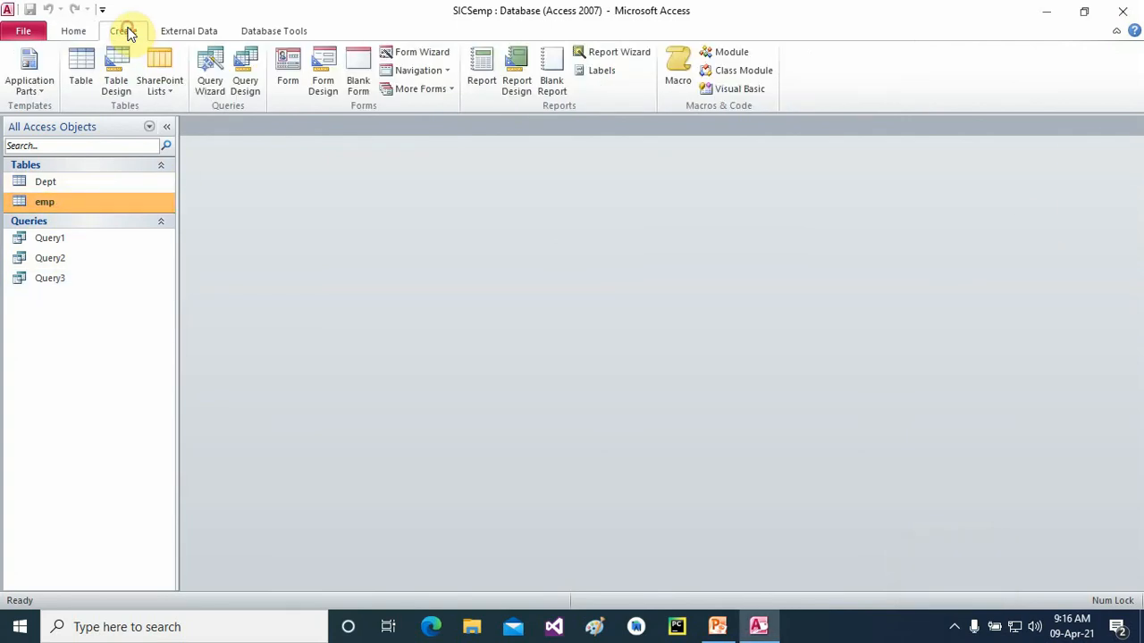
- Create a new query design containing the emp table
left_click(244, 69)
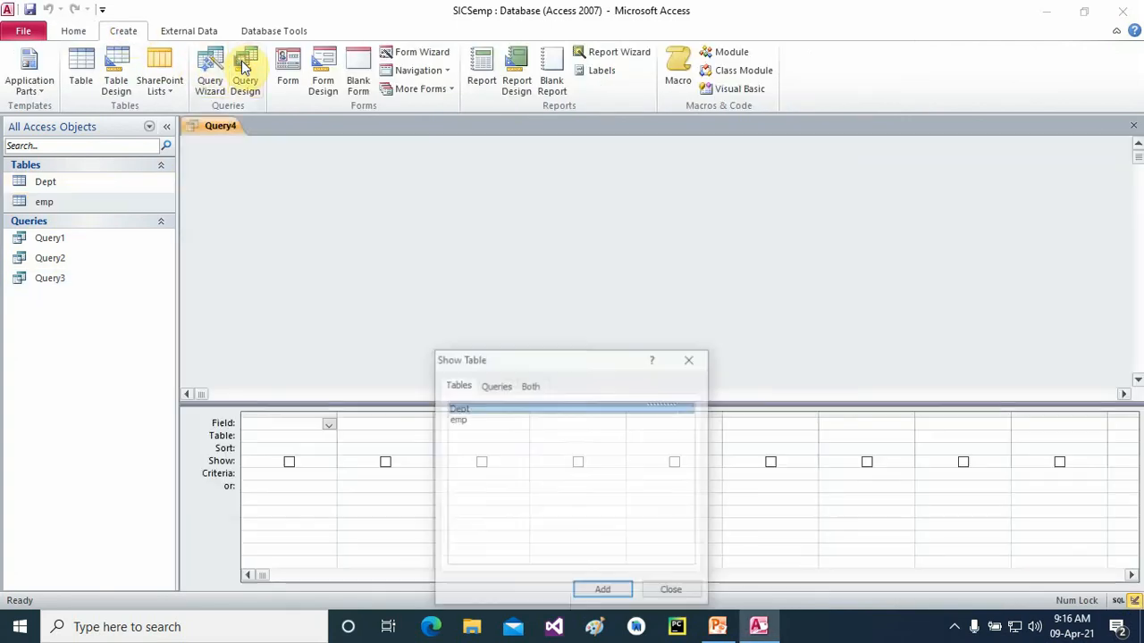
left_click(457, 419)
left_click(601, 591)
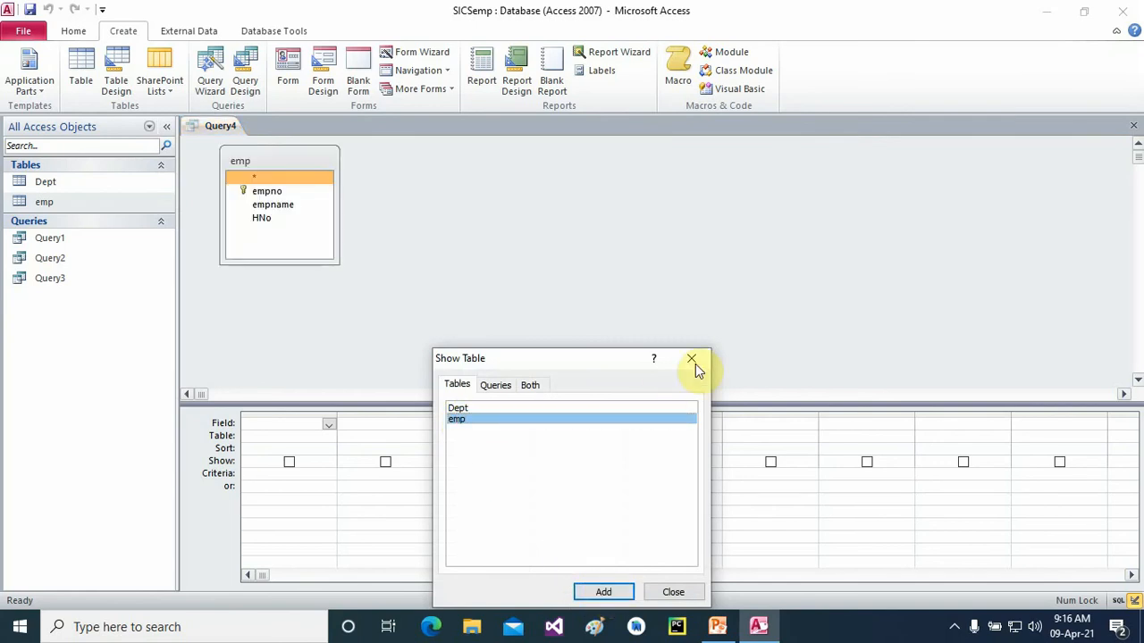
left_click(691, 358)
- Open and close the query parameters without changes, then cancel saving the query
left_click(701, 72)
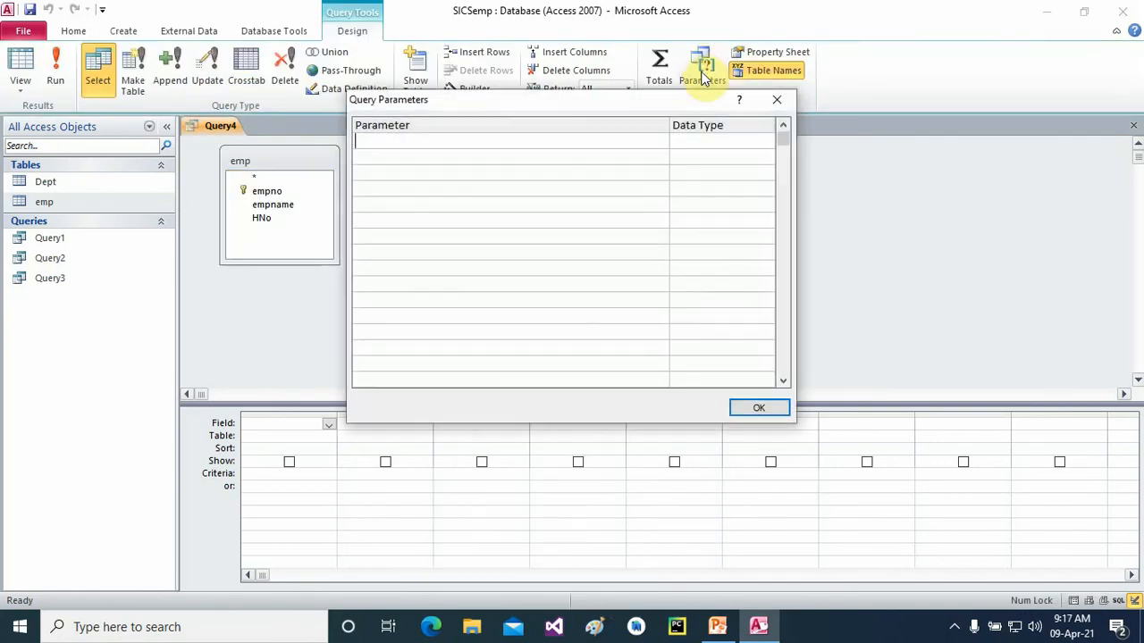
left_click(425, 141)
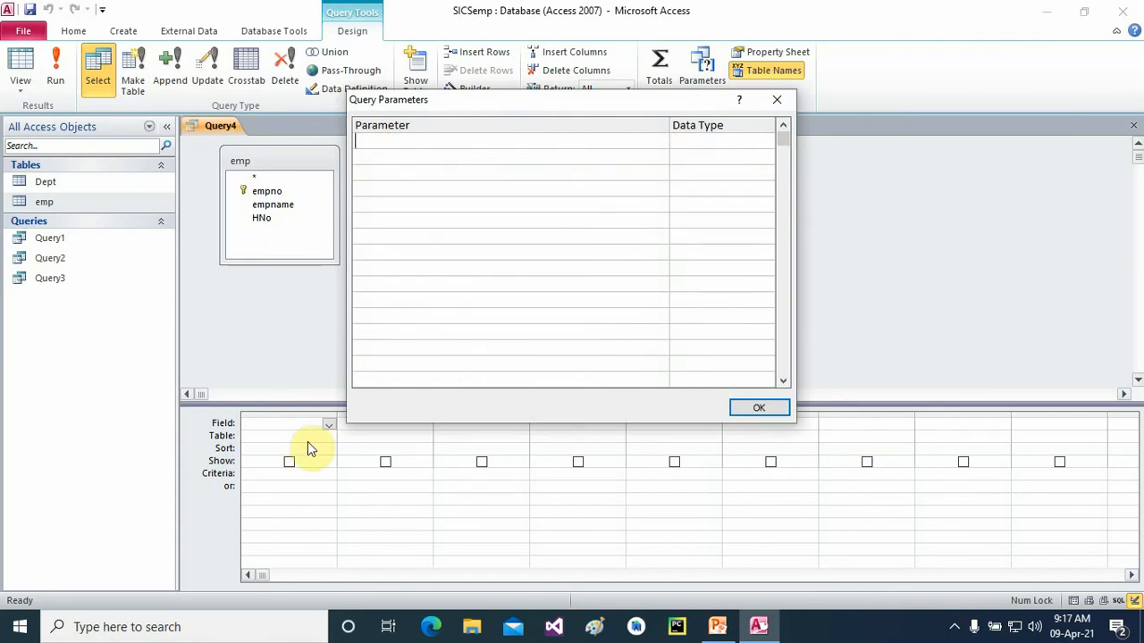
left_click(776, 407)
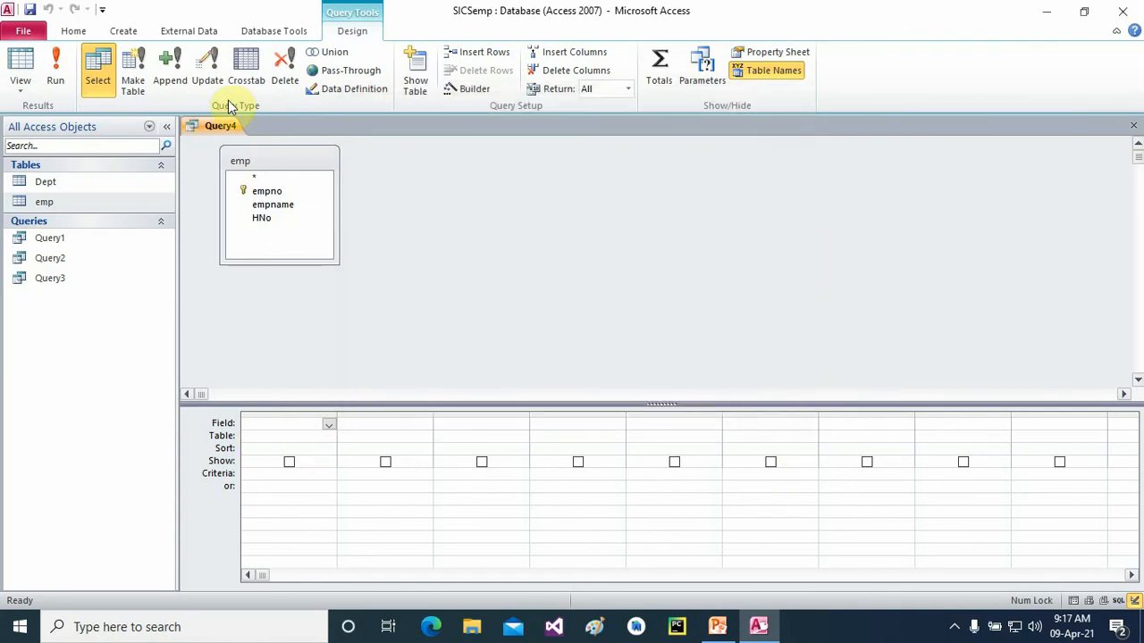
left_click(30, 10)
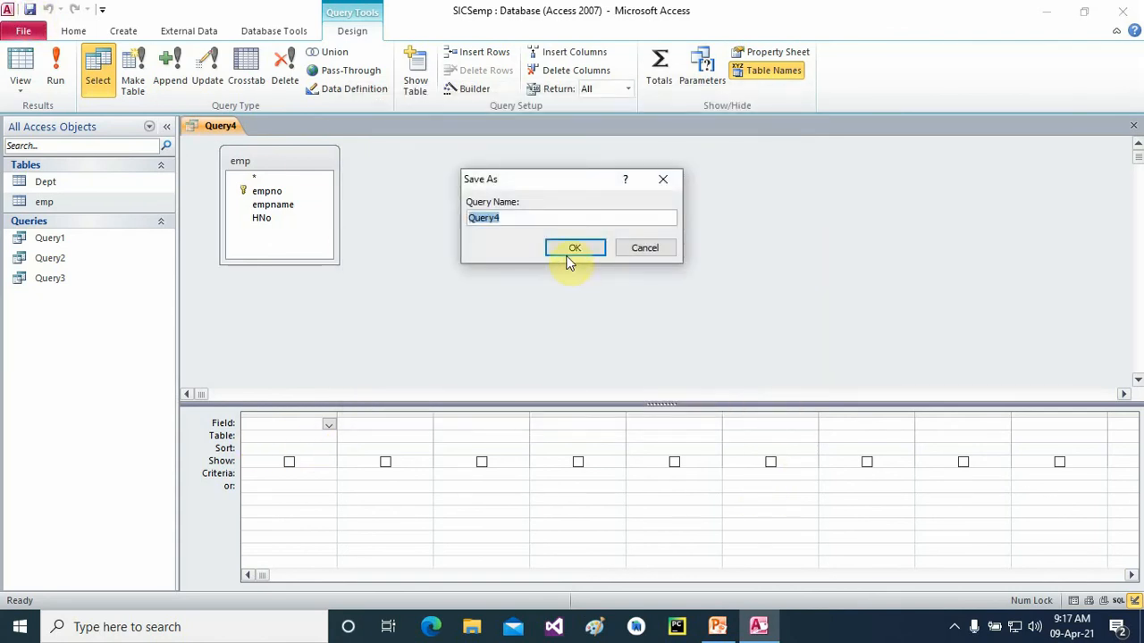
left_click(646, 250)
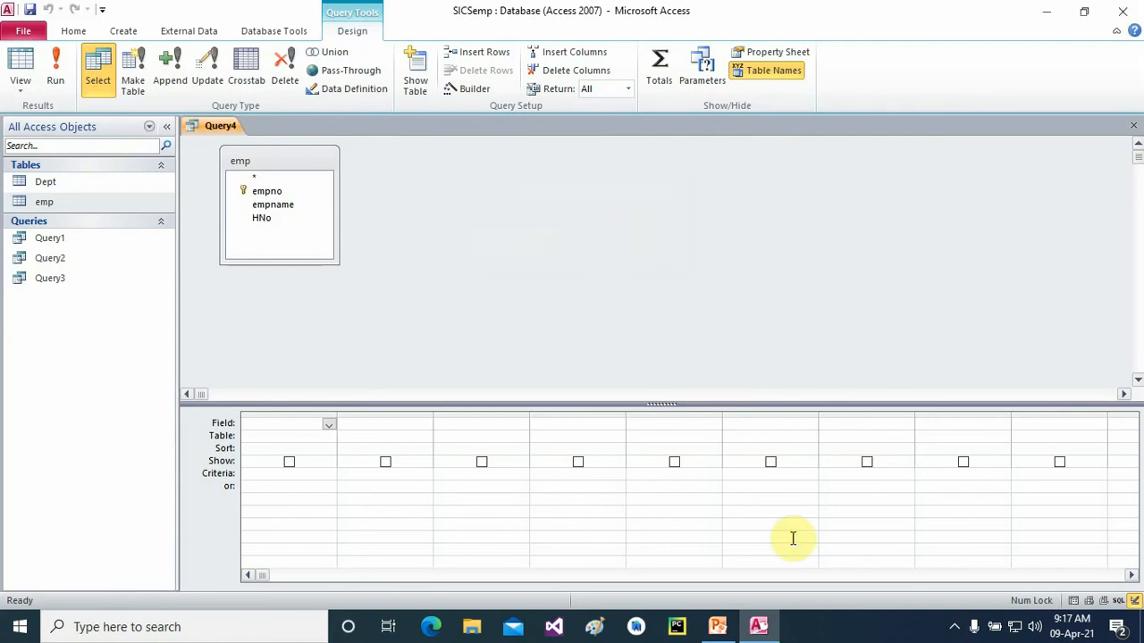
left_click(956, 629)
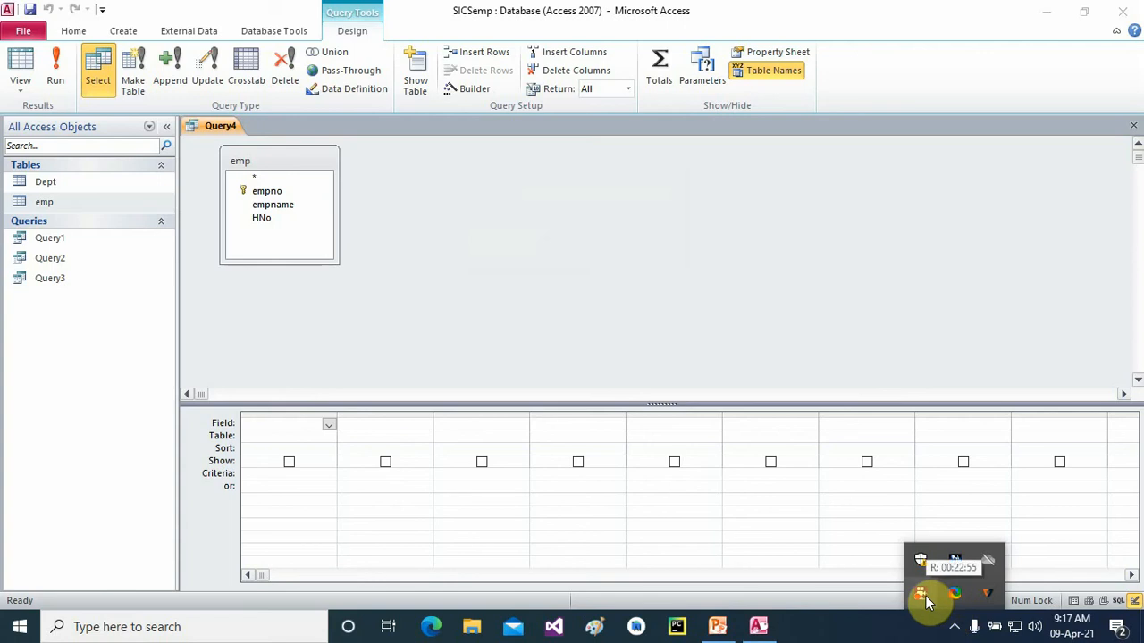